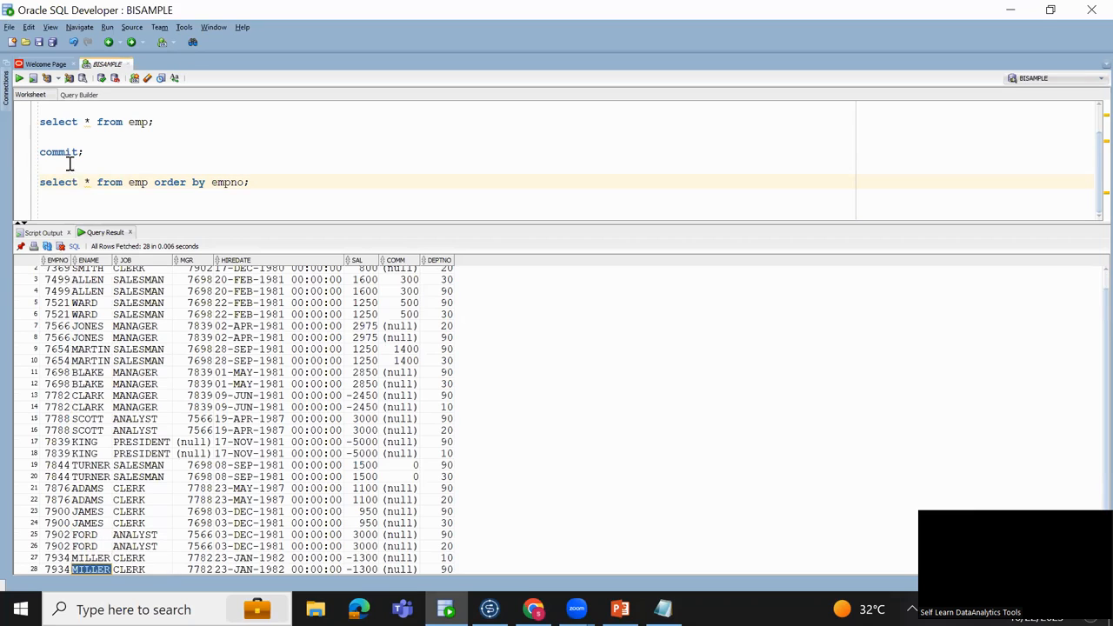
# Examine the repeated employee records in the emp query result in SQL Developer and the tUniqRow example slide in PowerPoint.
pyautogui.click(77, 280)
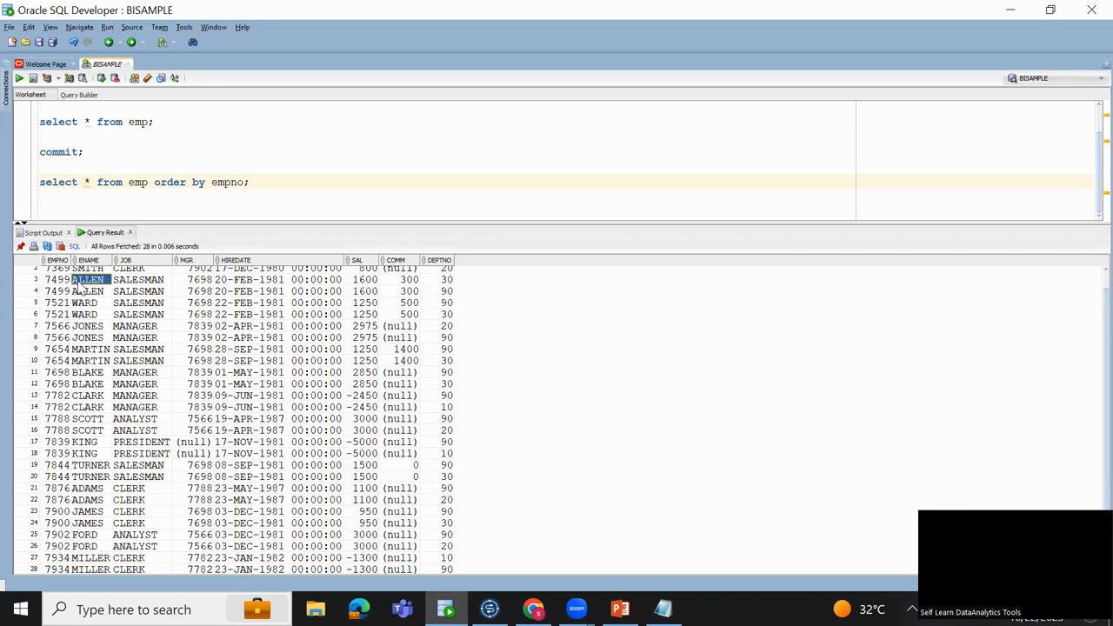
pyautogui.hotkey('ctrl', 'End')
pyautogui.hotkey('ctrl', 'Home')
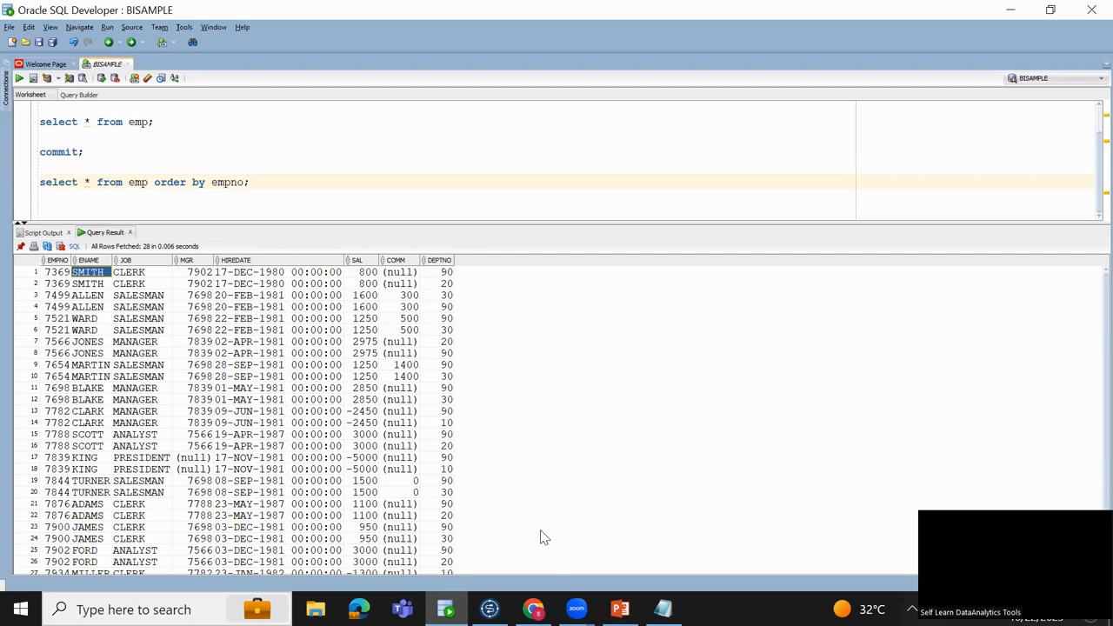
pyautogui.click(490, 609)
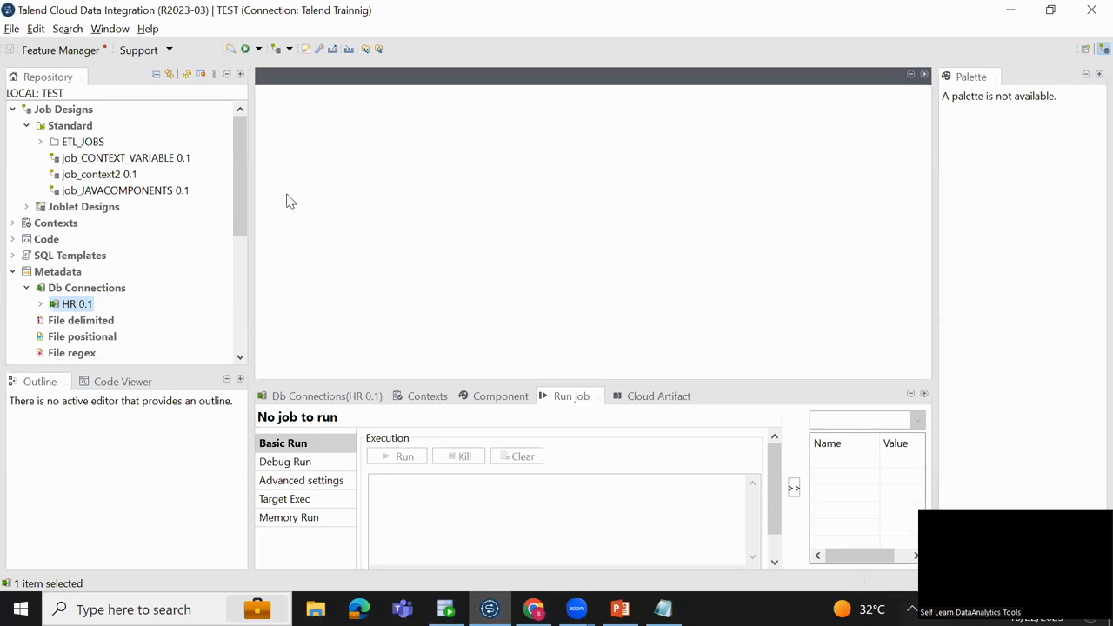
pyautogui.click(620, 608)
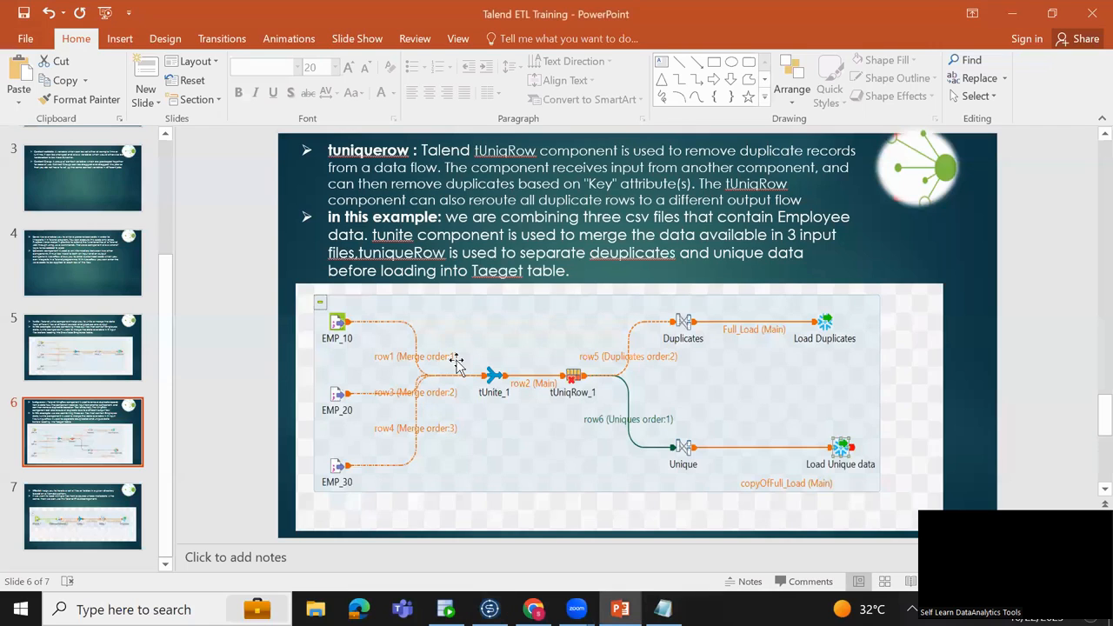
pyautogui.click(445, 609)
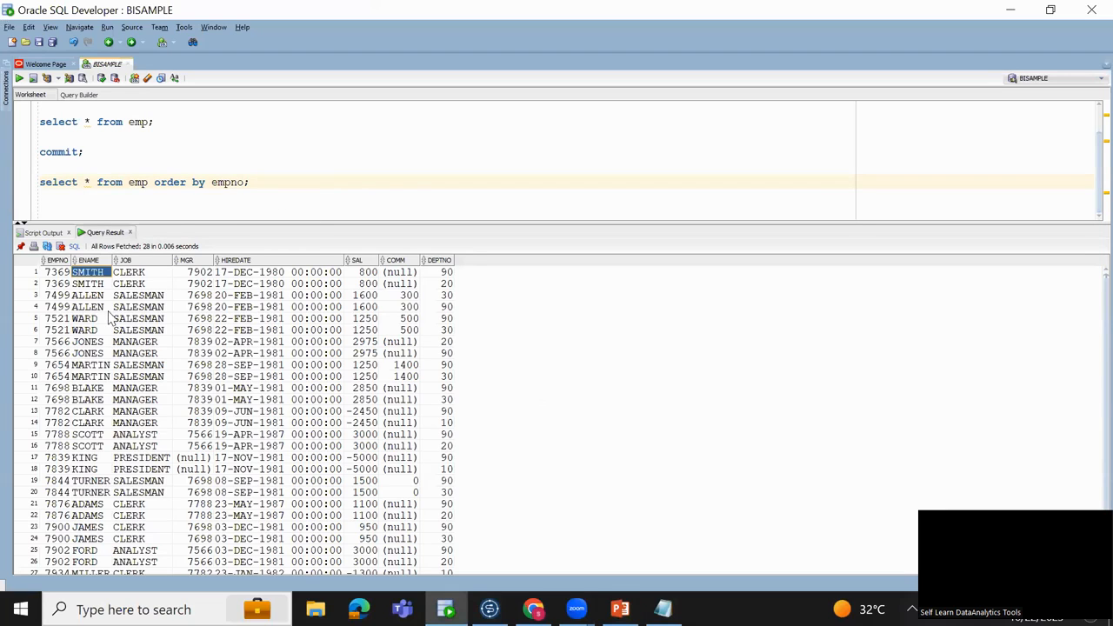
pyautogui.click(63, 295)
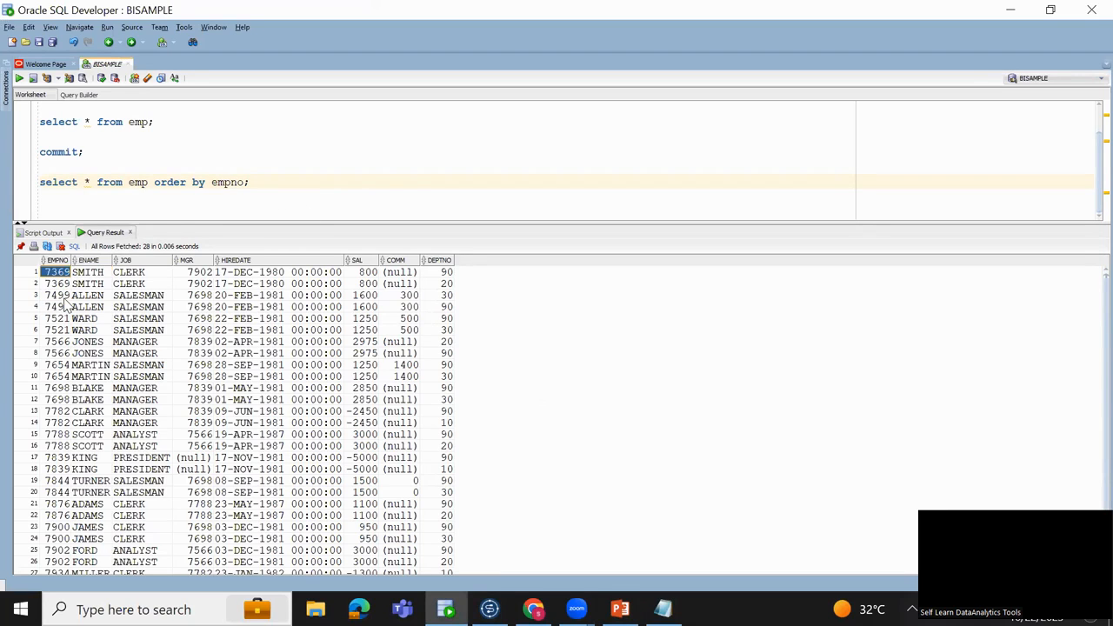
pyautogui.click(62, 296)
pyautogui.press('Up')
pyautogui.press('Up')
pyautogui.hotkey('alt', 'Tab')
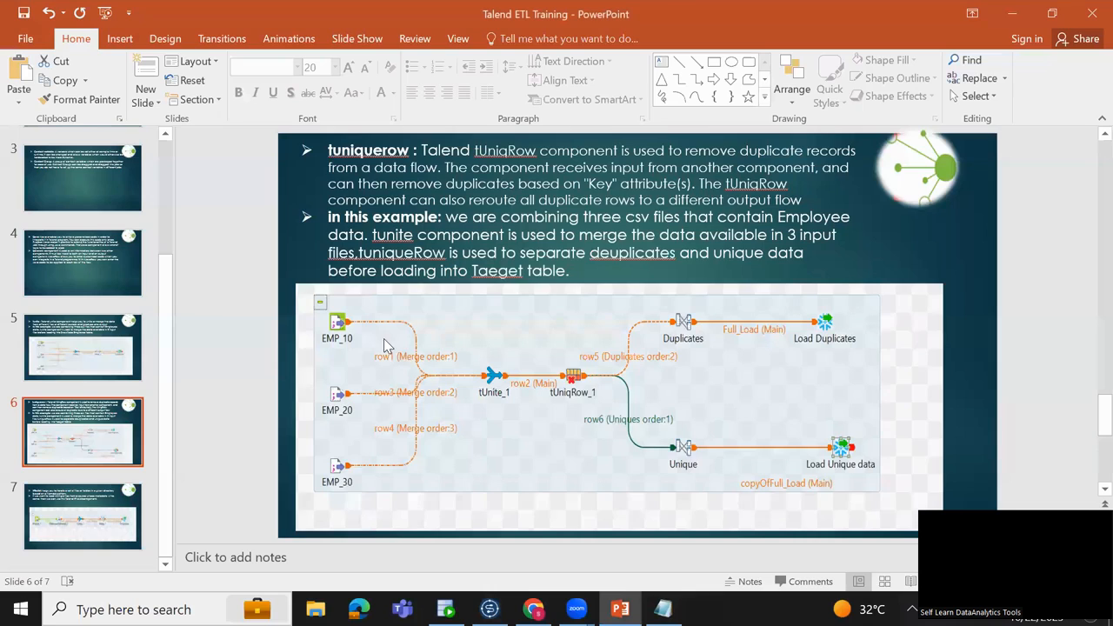
pyautogui.hotkey('alt', 'Tab')
# Switch to Talend and create a new standard job named job_tuniquerow in the ETL_JOBS folder.
pyautogui.click(490, 609)
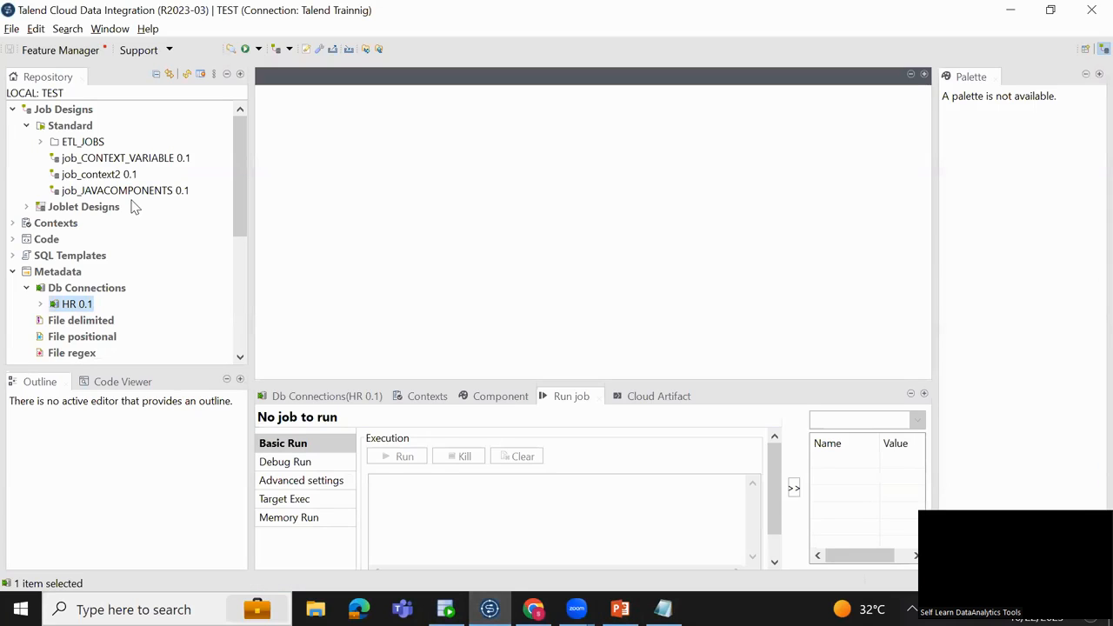
pyautogui.click(80, 143)
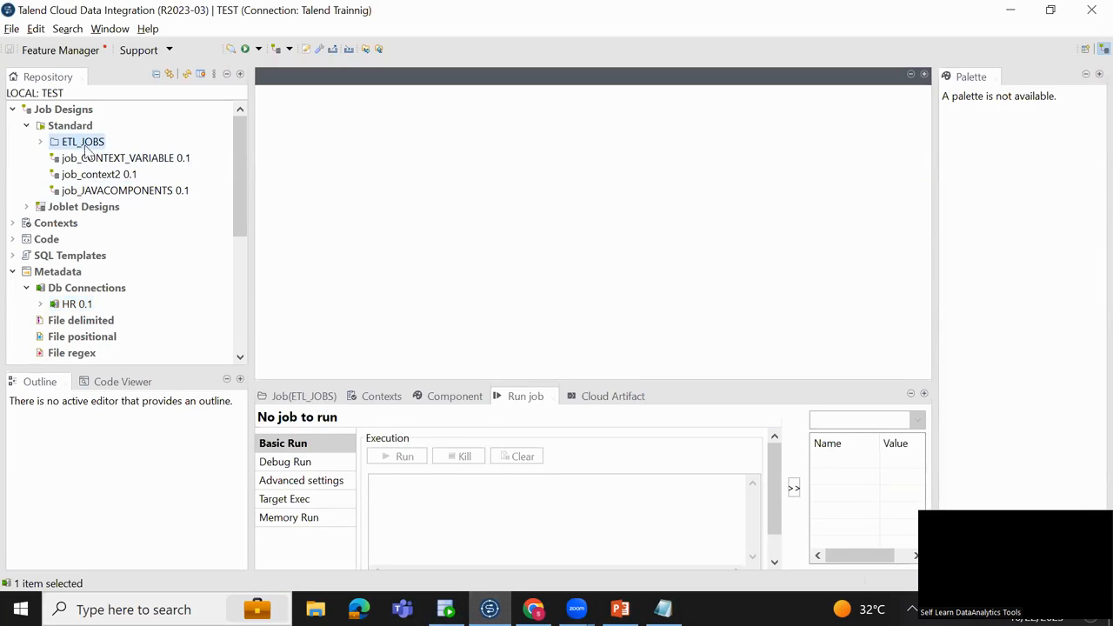
pyautogui.rightClick(88, 149)
pyautogui.click(127, 157)
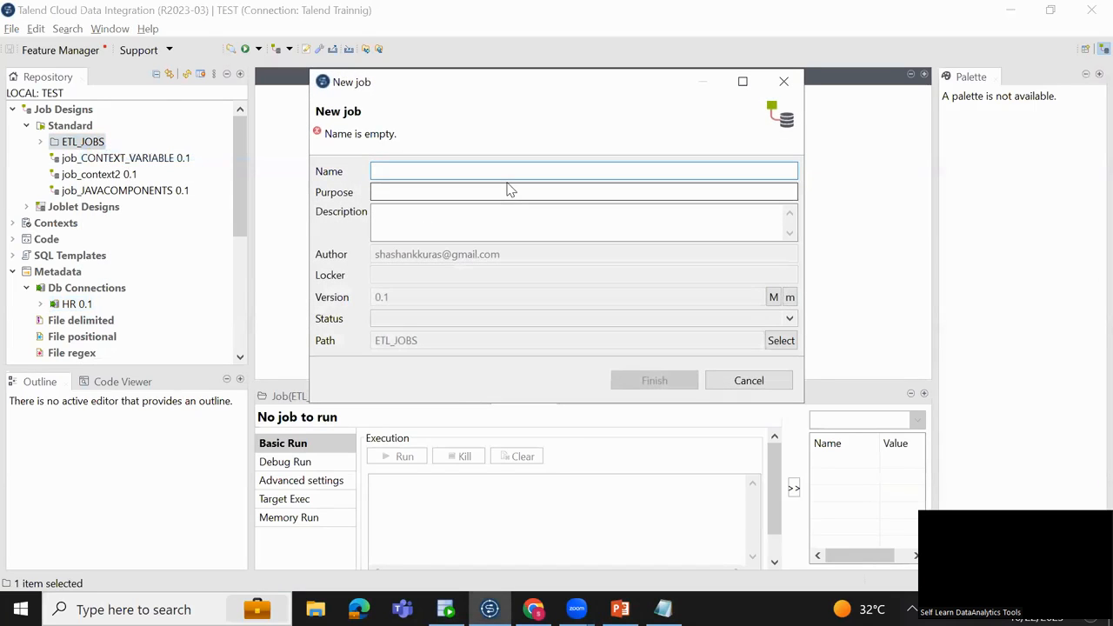
pyautogui.write('job_tuniquerow')
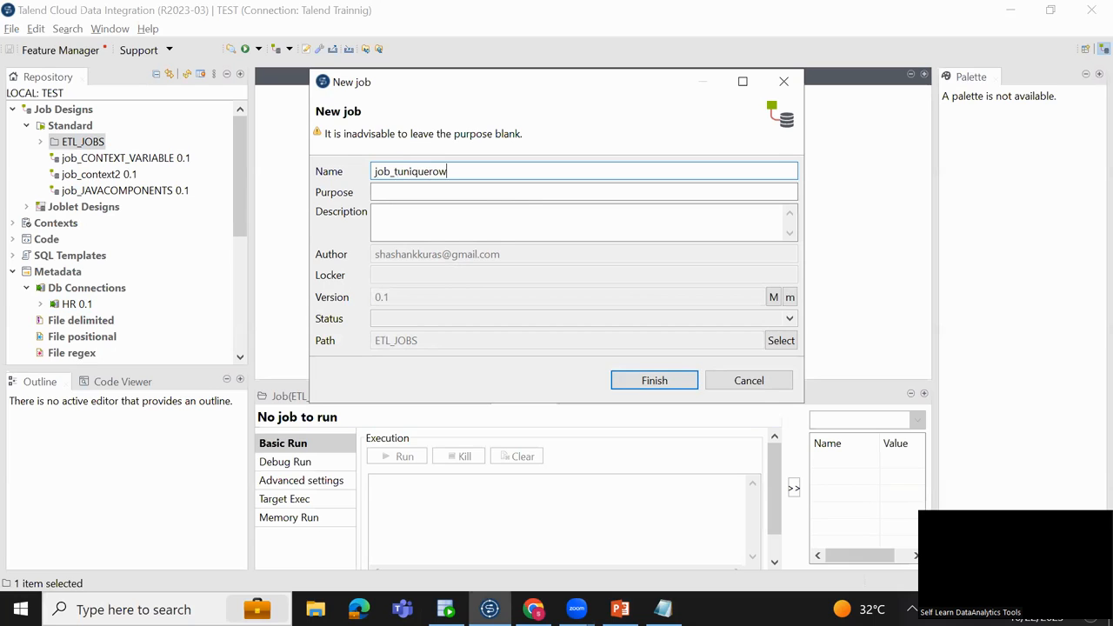
pyautogui.click(643, 380)
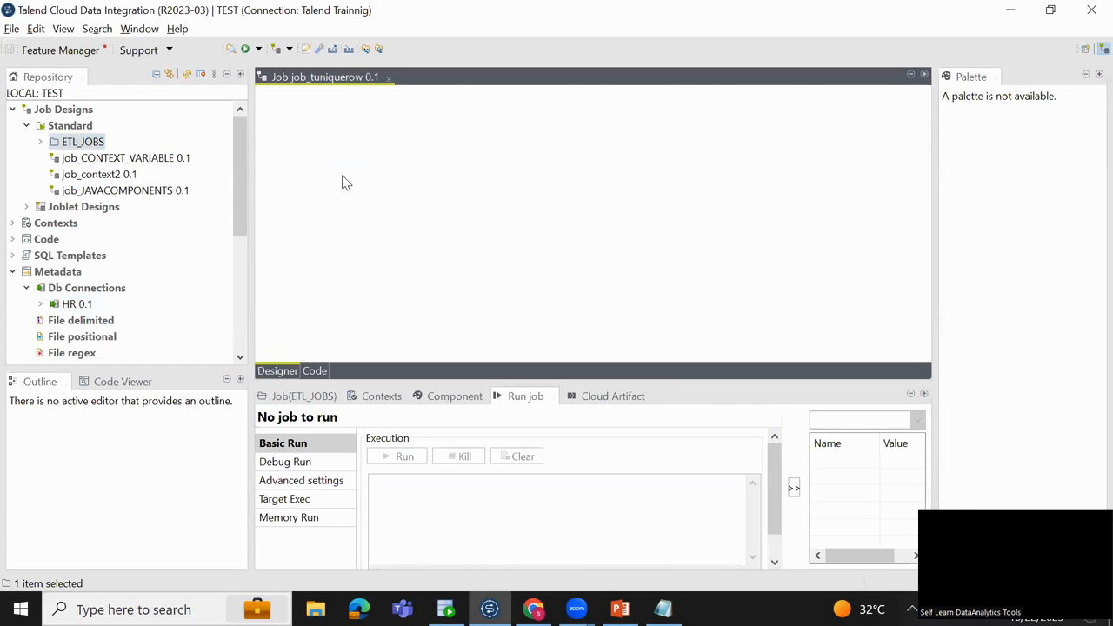
# Add the EMP table schema from the HR database connection to the job as a tDBInput (Oracle with service name) component.
pyautogui.moveTo(233, 211); pyautogui.dragTo(251, 313)
pyautogui.moveTo(243, 272); pyautogui.dragTo(241, 223)
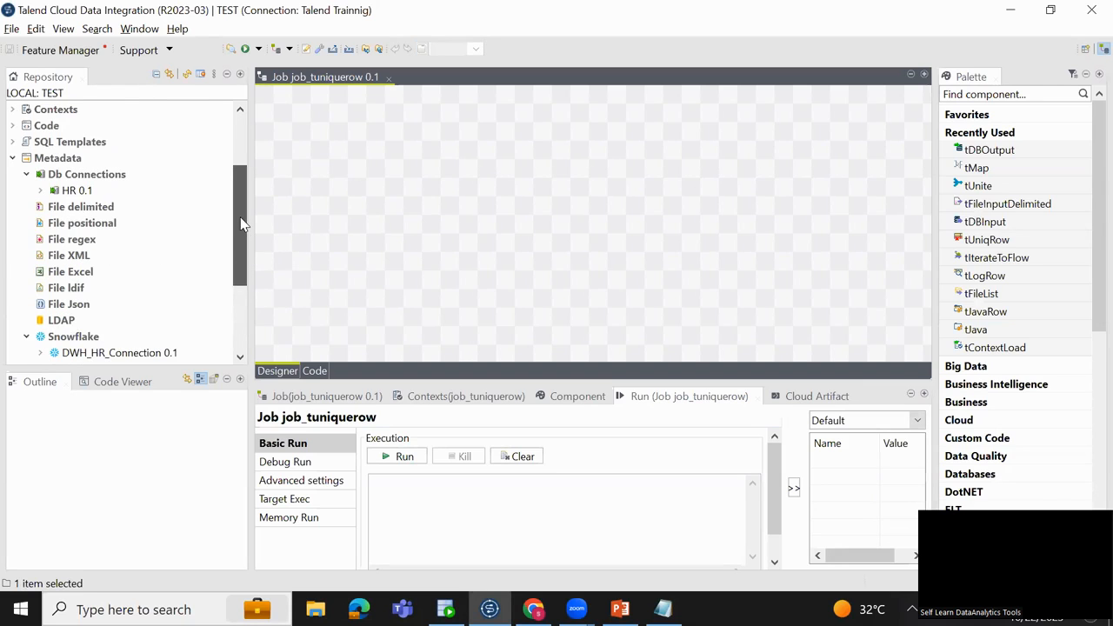
pyautogui.click(41, 190)
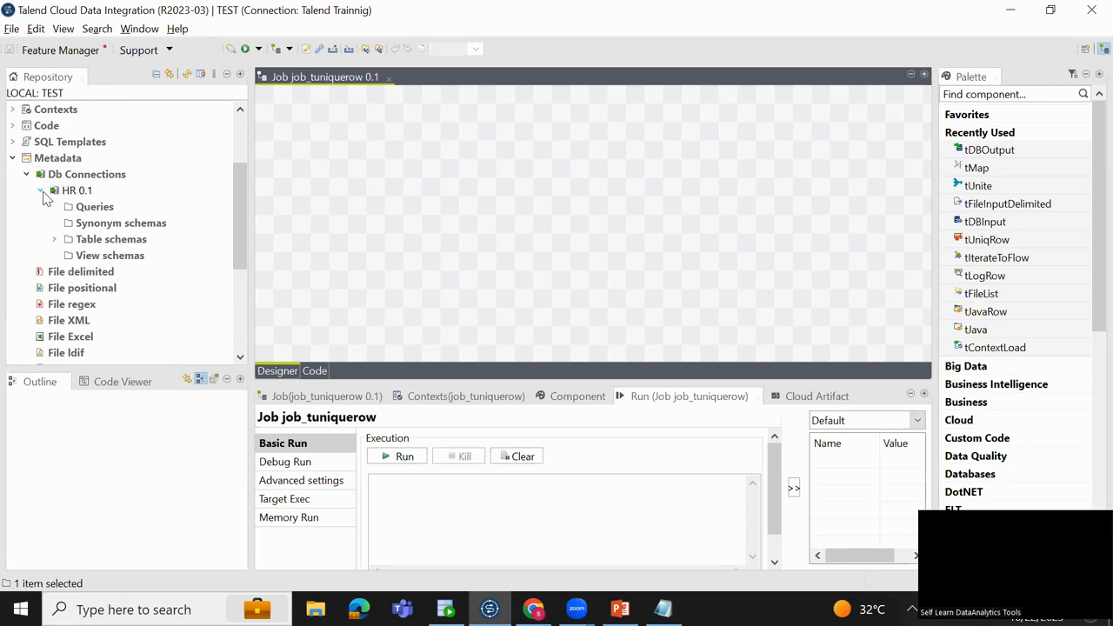
pyautogui.click(55, 240)
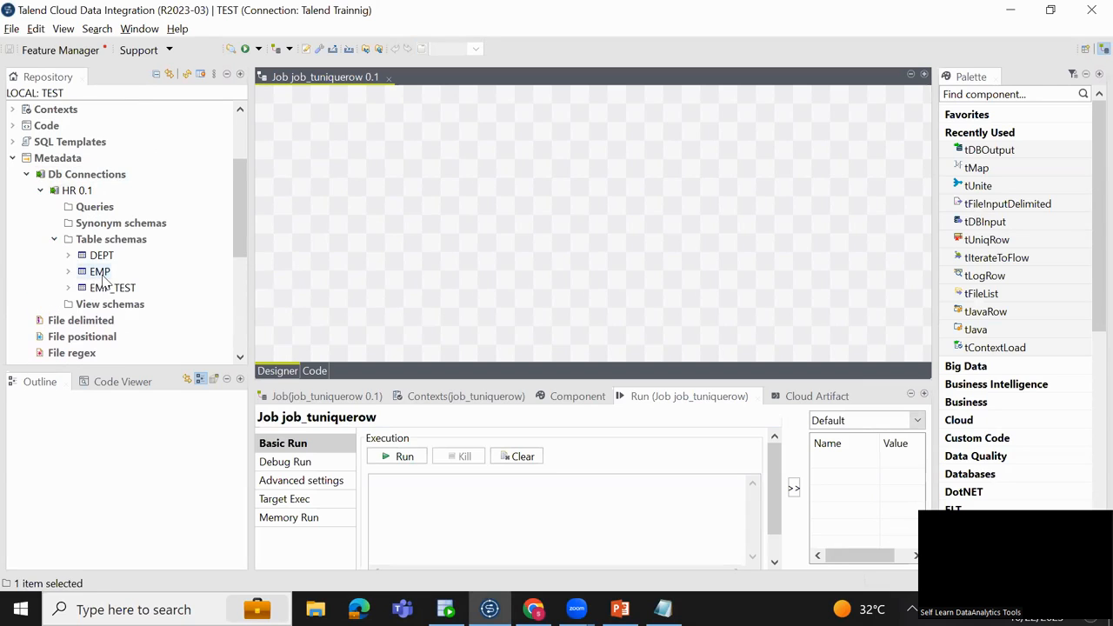
pyautogui.moveTo(132, 278); pyautogui.dragTo(347, 141)
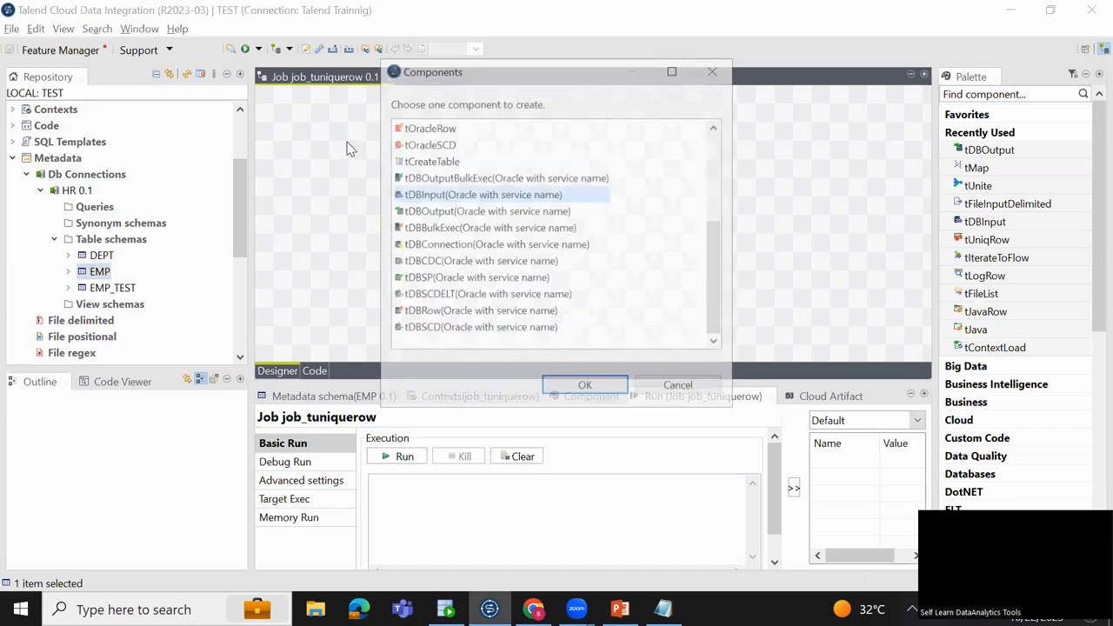
pyautogui.click(561, 388)
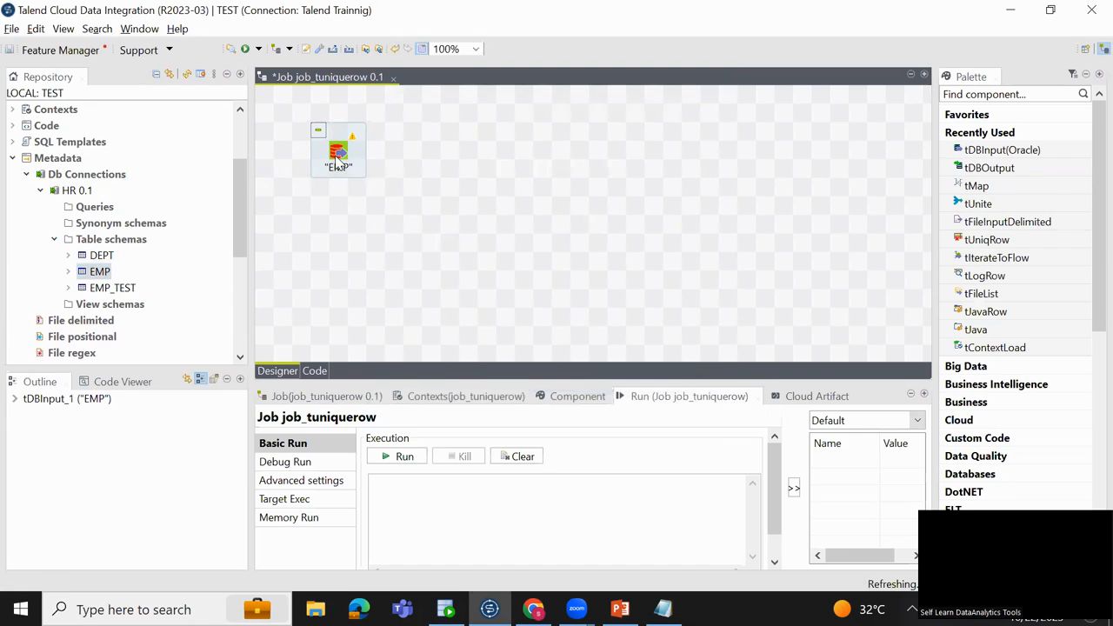
# Add a tUniqRow component to the job and align it beside the EMP input.
pyautogui.click(452, 146)
pyautogui.write('tun')
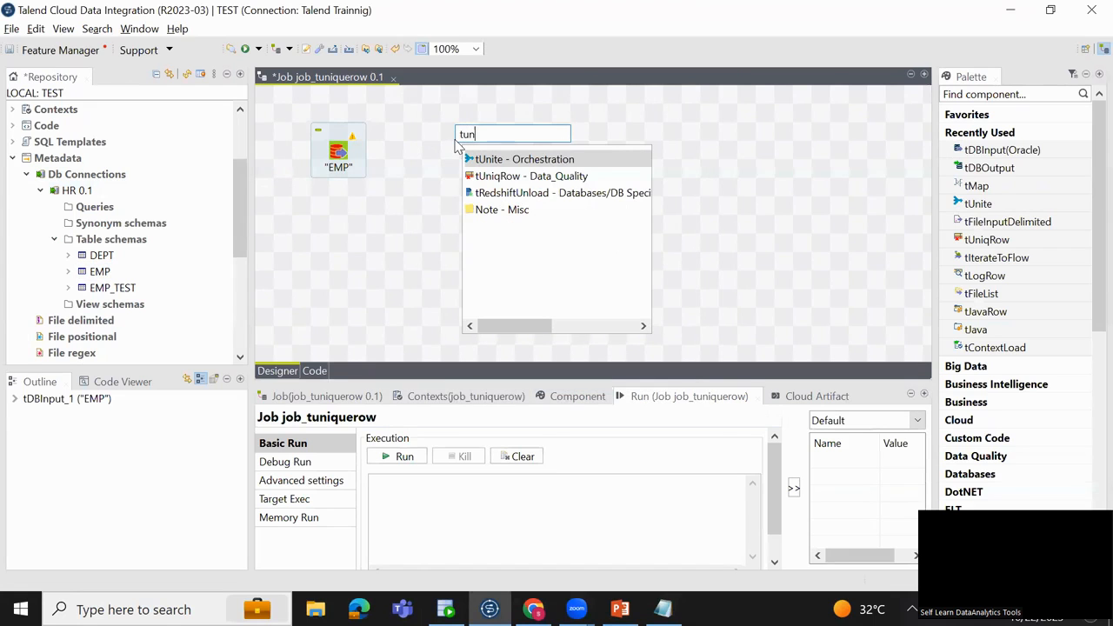
pyautogui.doubleClick(520, 179)
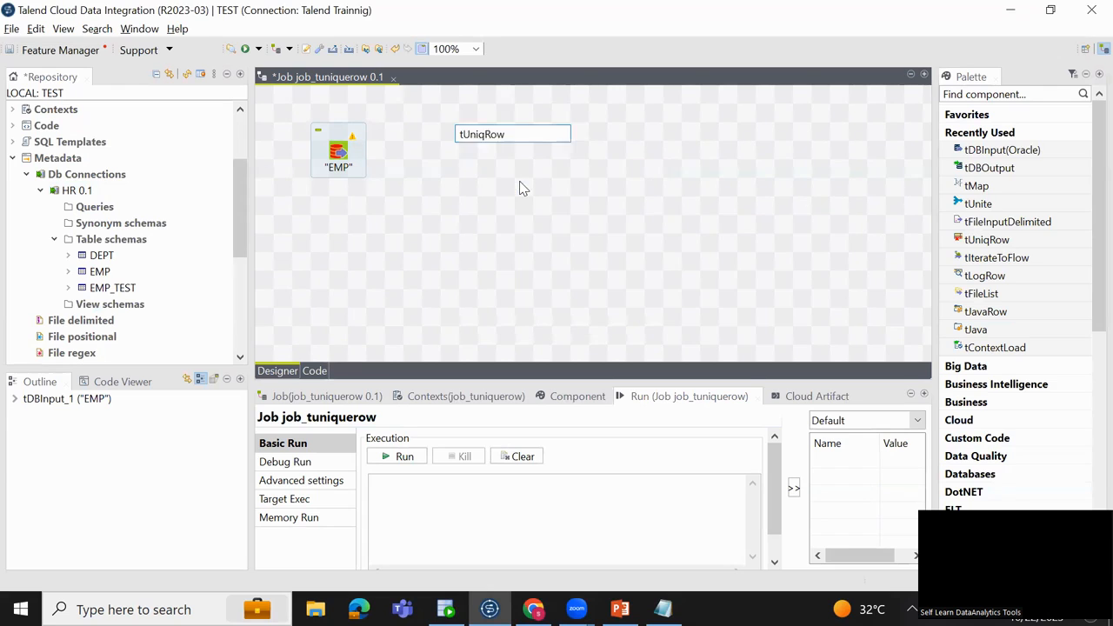
pyautogui.moveTo(504, 165); pyautogui.dragTo(467, 145)
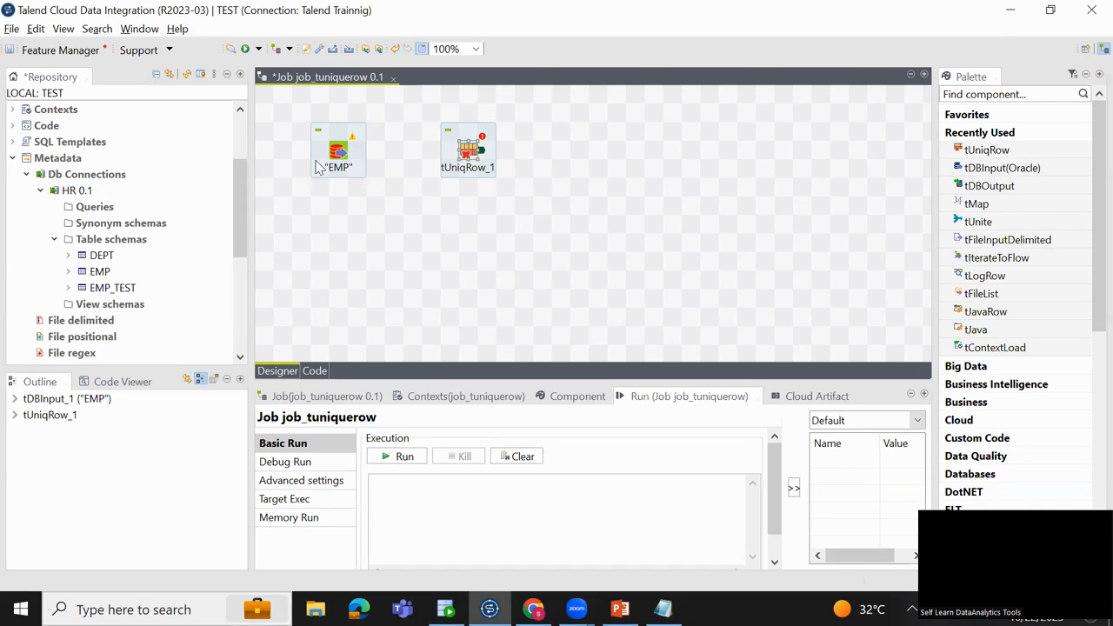
# Add the Snowflake EMPLOYEE table to the job as a tDBOutput component and align it with the other components.
pyautogui.moveTo(233, 187); pyautogui.dragTo(247, 286)
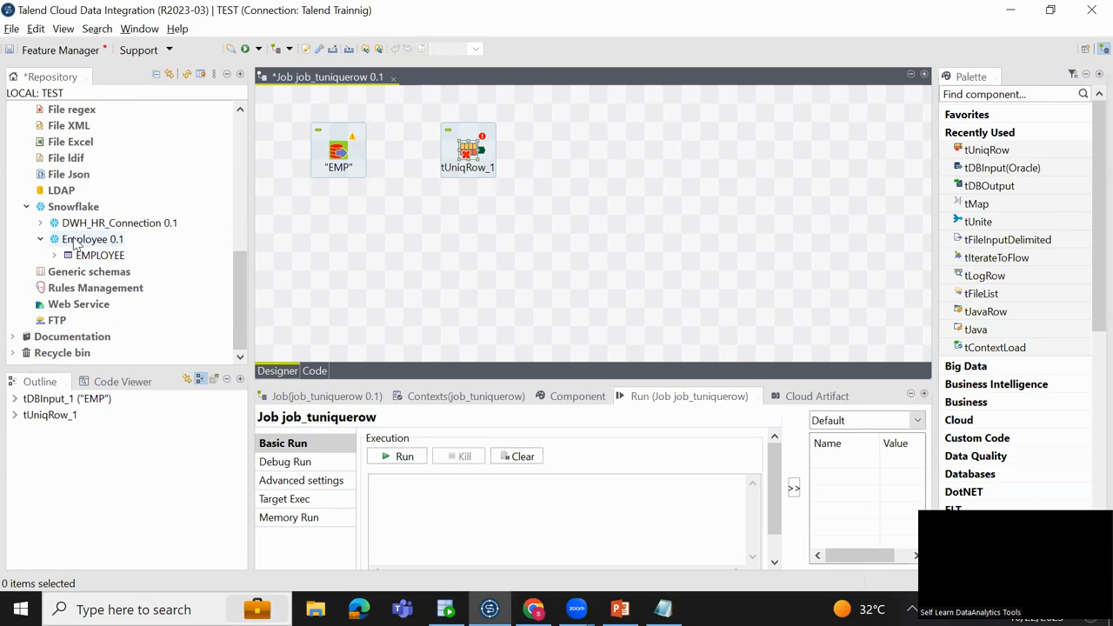
pyautogui.moveTo(83, 256); pyautogui.dragTo(720, 148)
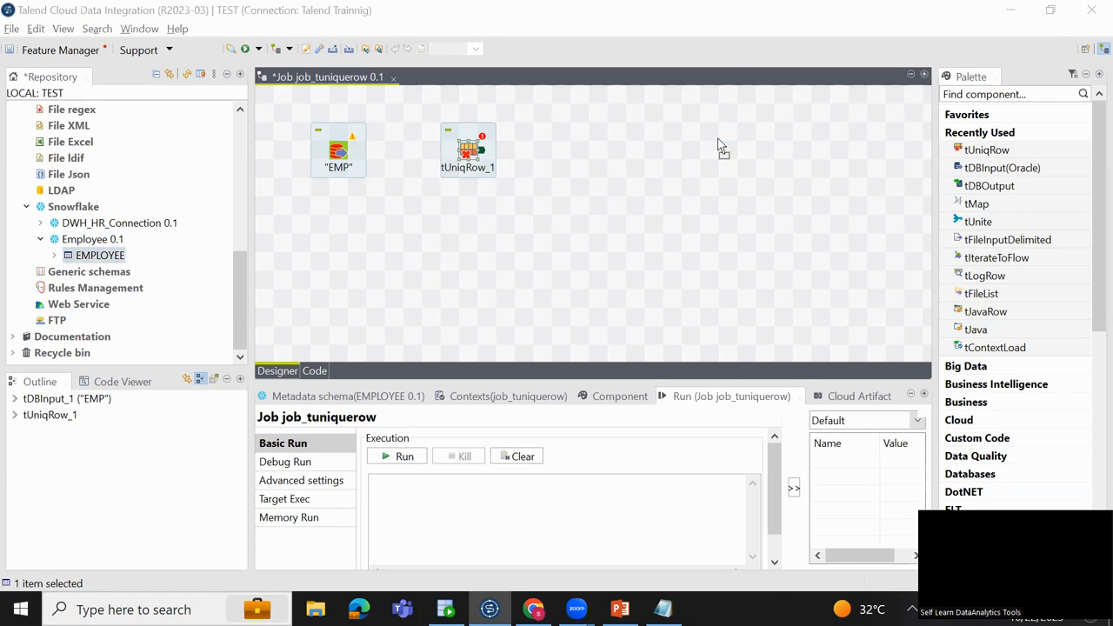
pyautogui.doubleClick(428, 279)
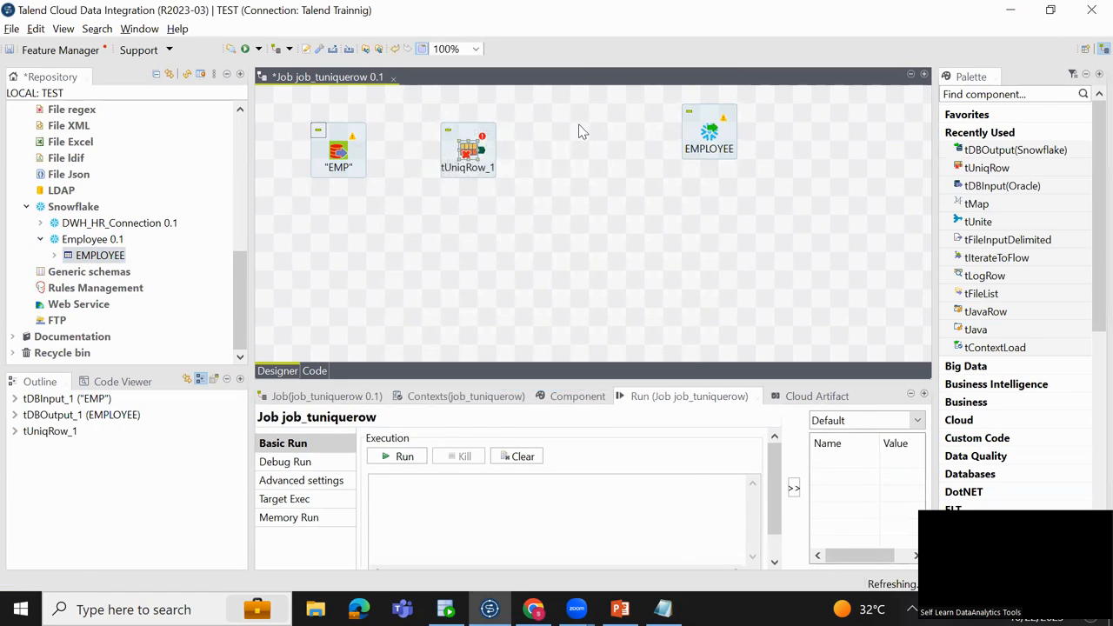
pyautogui.moveTo(711, 132); pyautogui.dragTo(749, 151)
# Add a tMap component and align it between tUniqRow_1 and the EMPLOYEE output.
pyautogui.write('tmp')
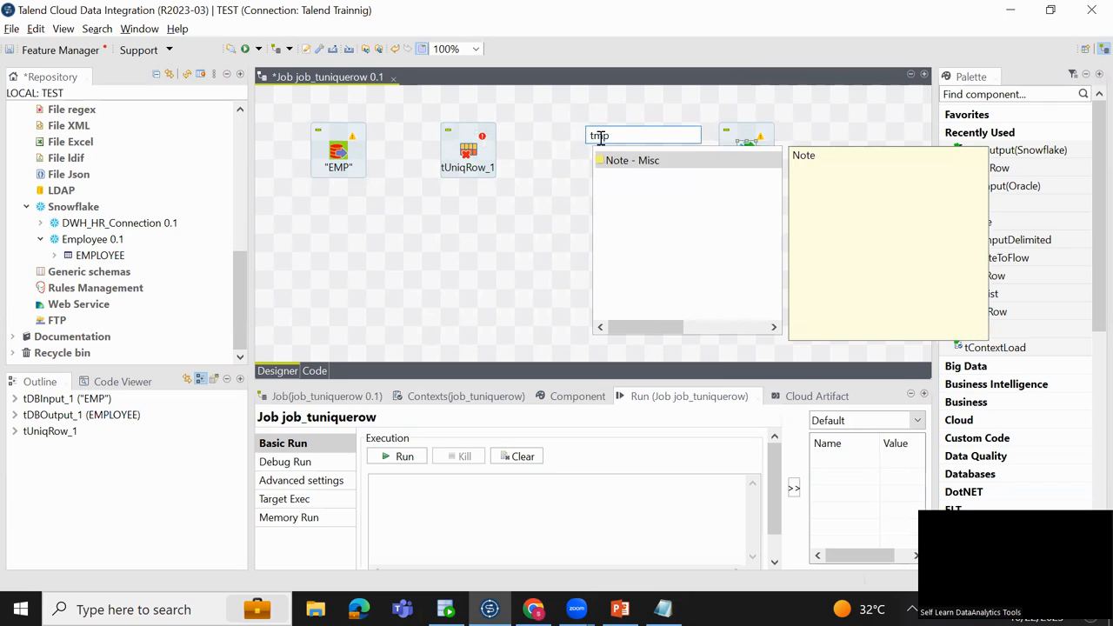
pyautogui.press('BackSpace')
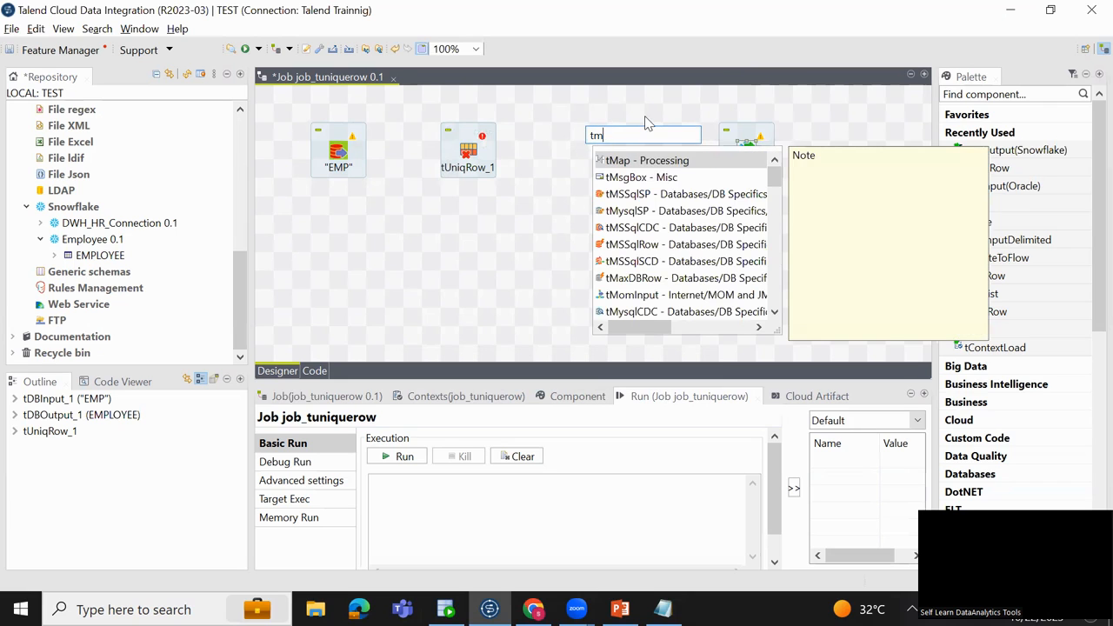
pyautogui.doubleClick(659, 161)
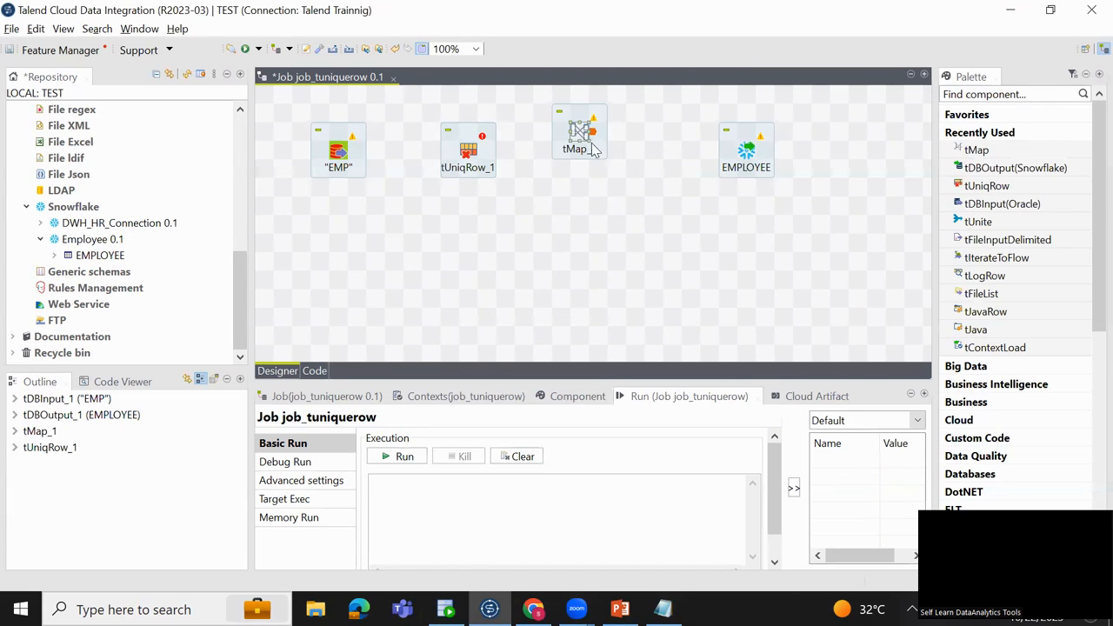
pyautogui.moveTo(593, 150); pyautogui.dragTo(611, 168)
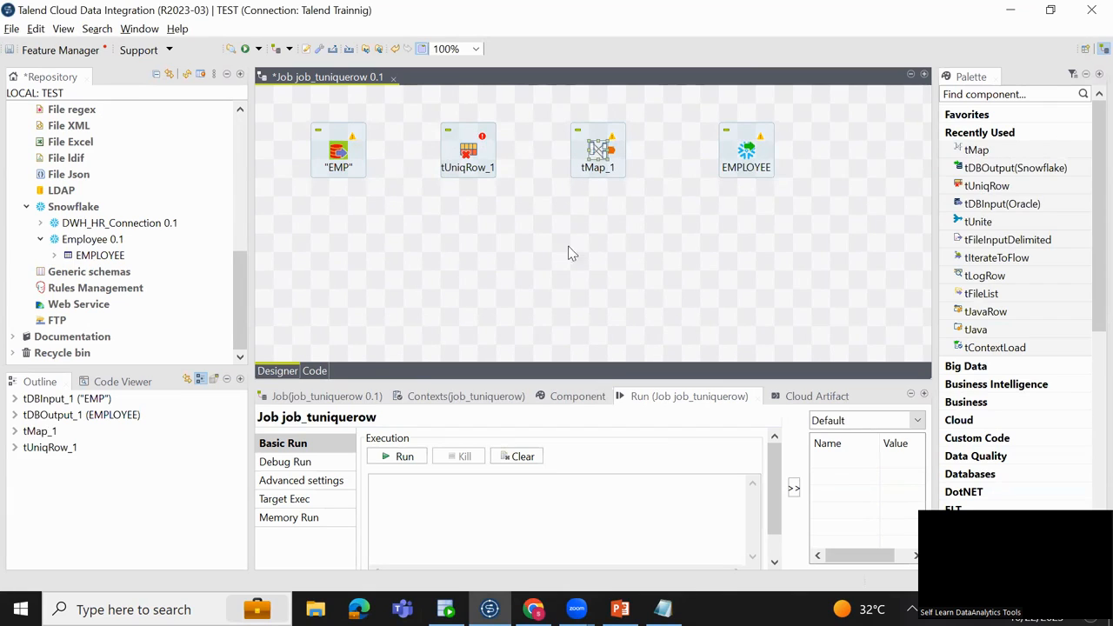
# Connect the EMP input to tUniqRow_1 with a Main row link.
pyautogui.rightClick(336, 156)
pyautogui.moveTo(417, 165)
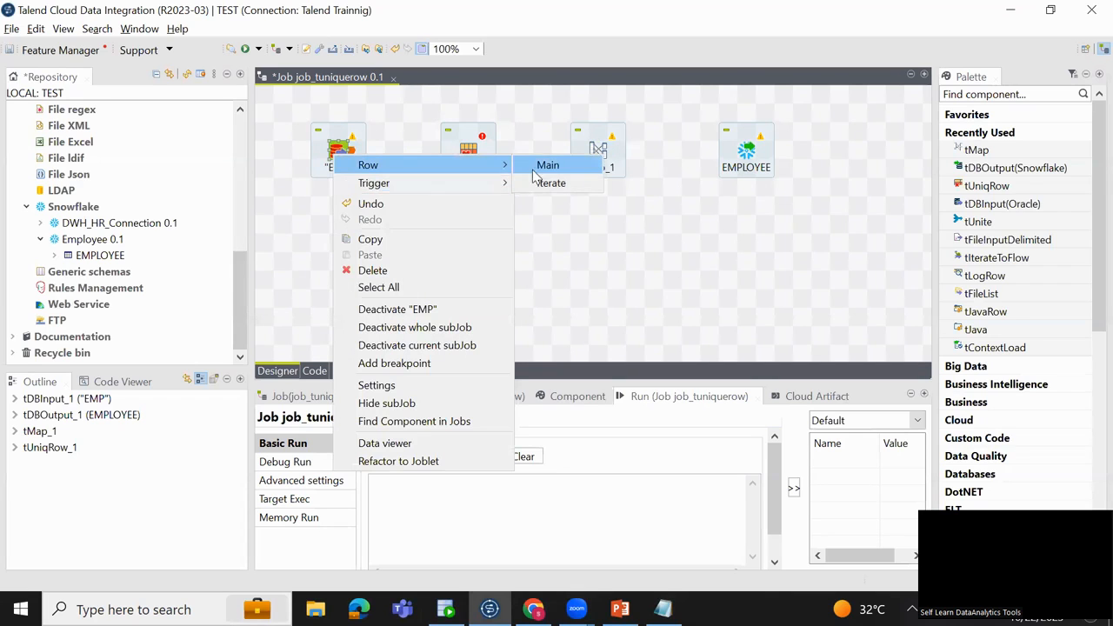
pyautogui.click(545, 167)
pyautogui.click(468, 150)
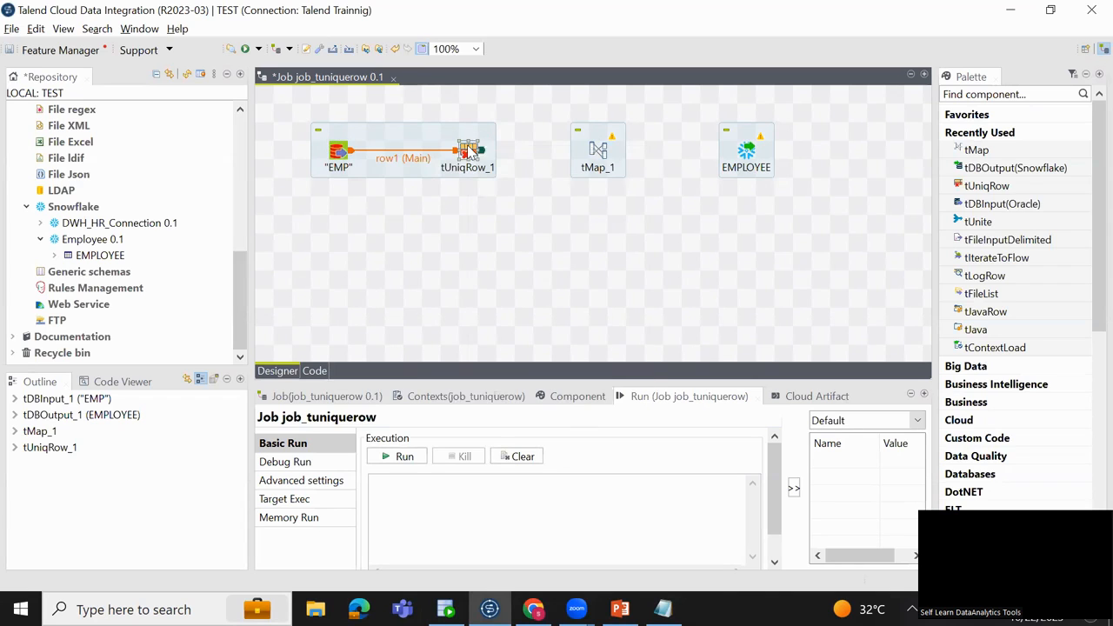
pyautogui.rightClick(470, 151)
pyautogui.moveTo(510, 157)
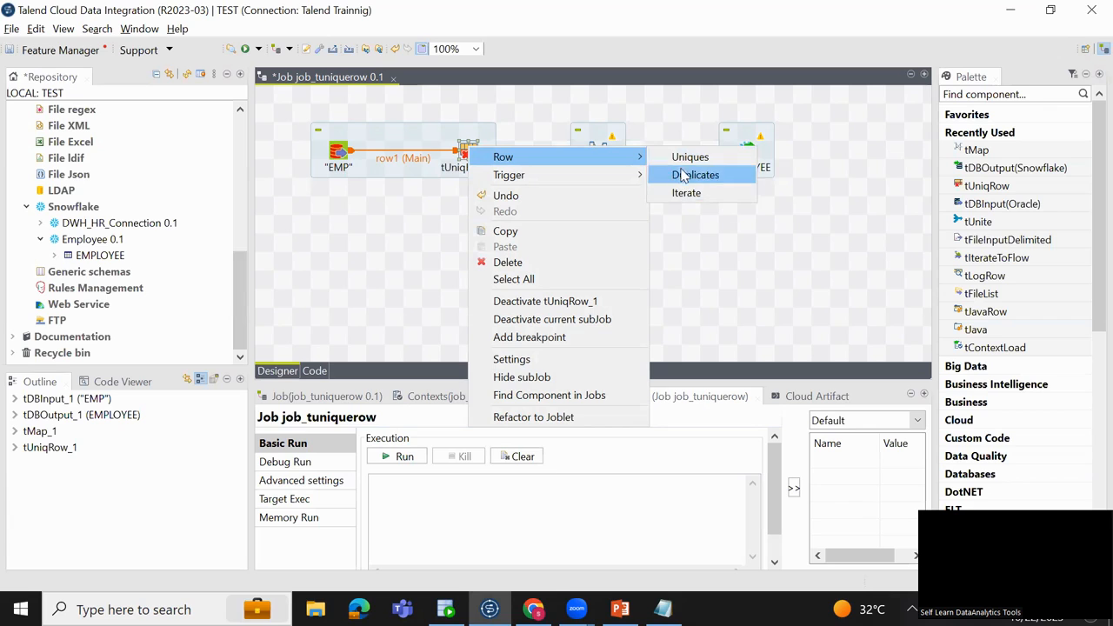
pyautogui.click(445, 209)
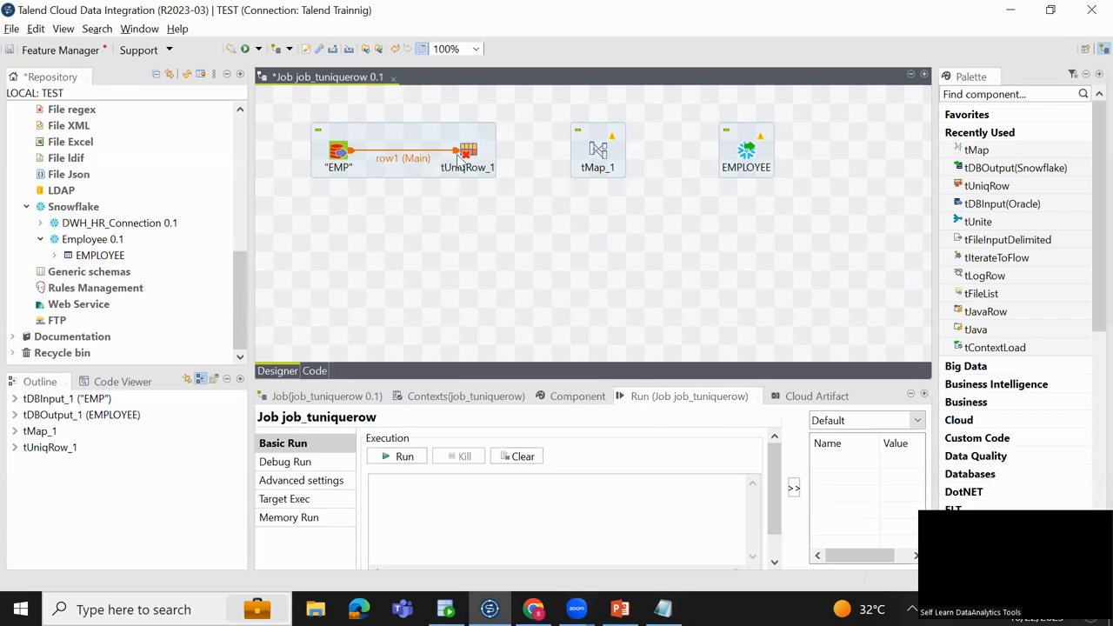
# Open the basic settings of tUniqRow_1 and enlarge the settings area to show all unique key columns.
pyautogui.click(557, 398)
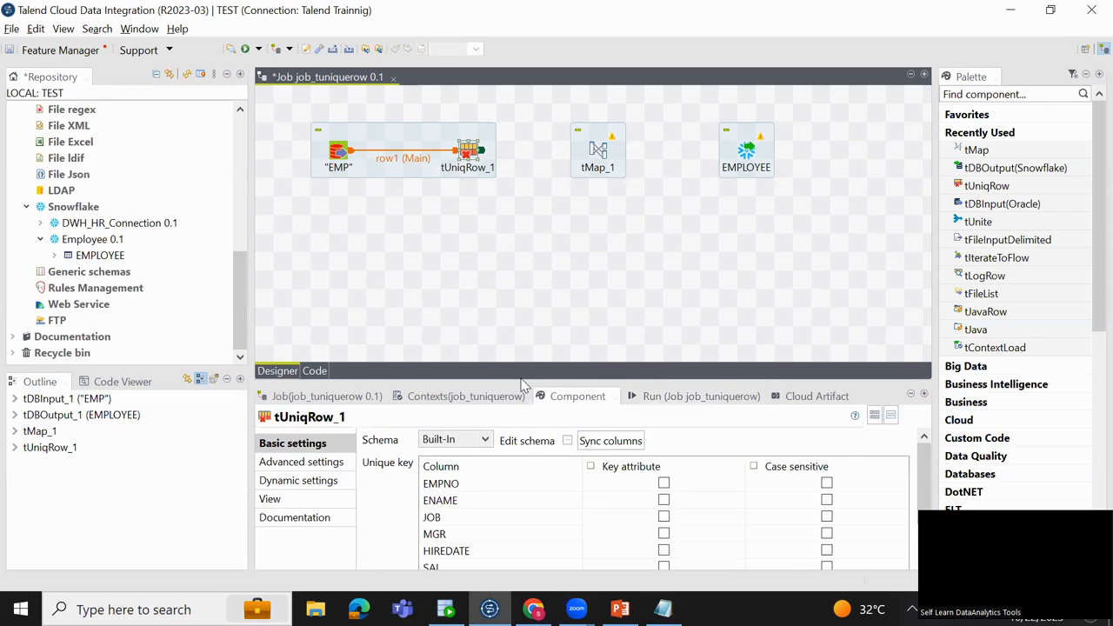
pyautogui.moveTo(519, 380); pyautogui.dragTo(520, 238)
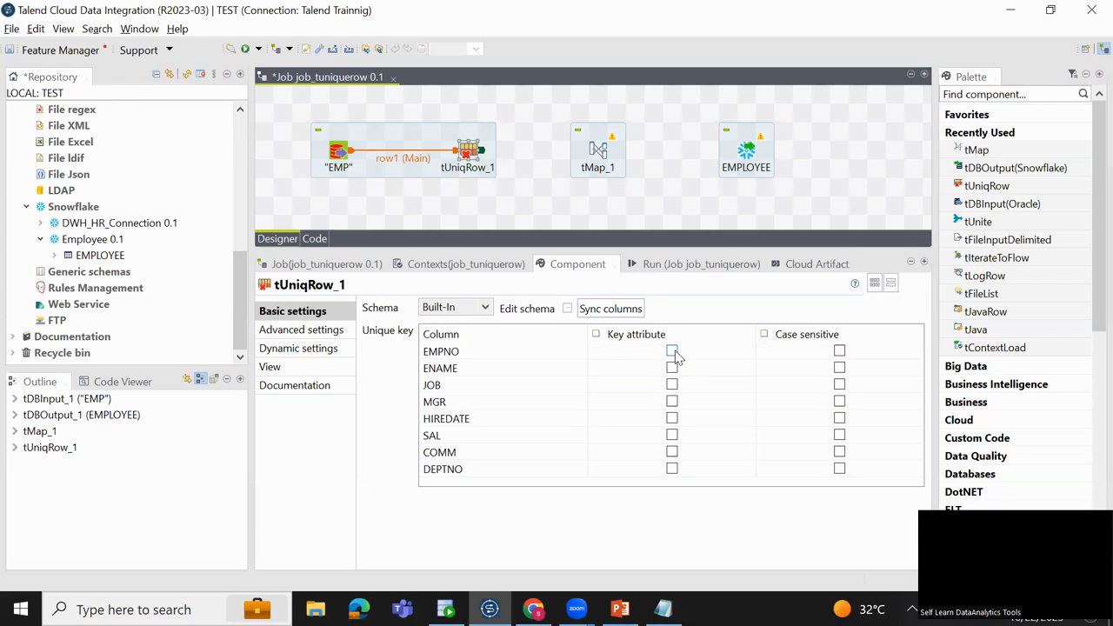
# Switch to SQL Developer and highlight the first emp record from EMPNO to DEPTNO to compare it with the row below.
pyautogui.click(445, 609)
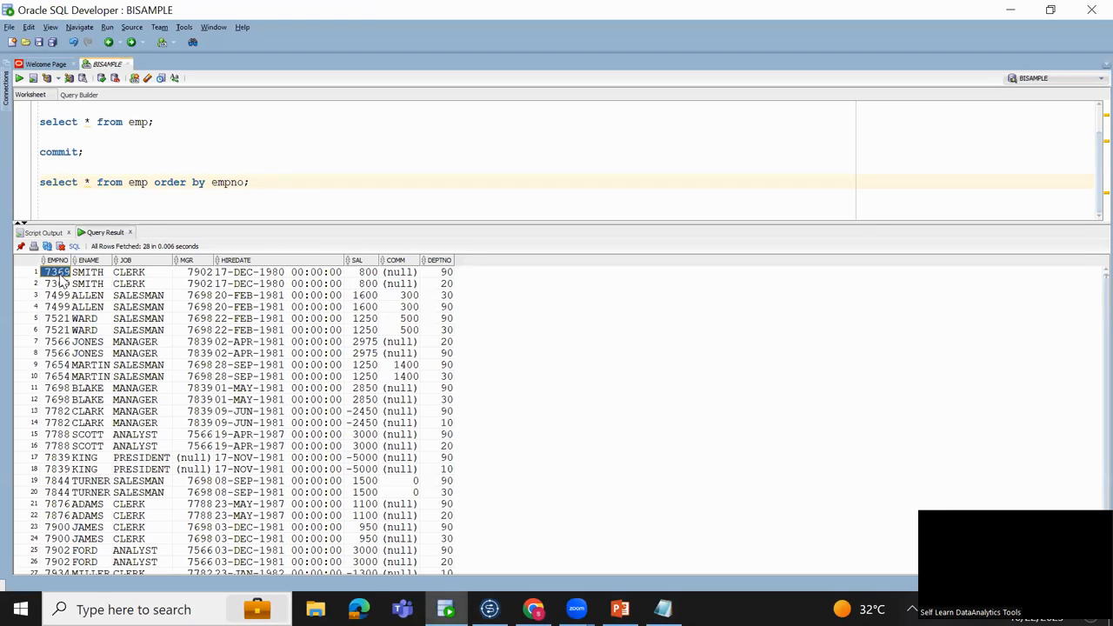
pyautogui.hotkey('shift', 'Down')
pyautogui.keyDown('shift'); pyautogui.click(434, 272); pyautogui.keyUp('shift')
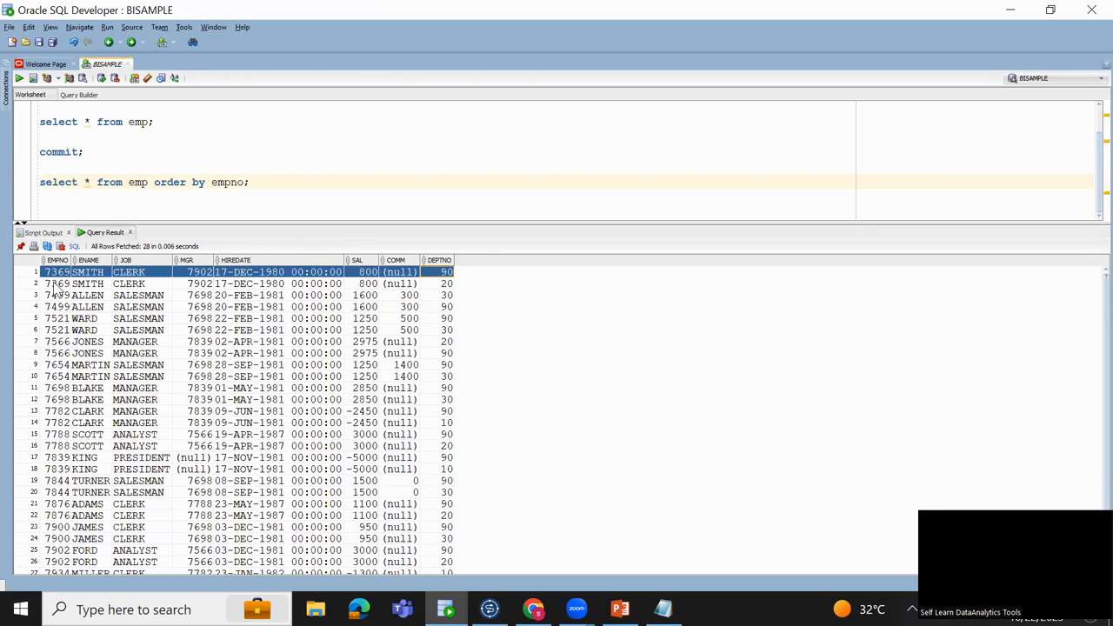
# Highlight the first two emp records together from EMPNO through DEPTNO to compare their column values.
pyautogui.moveTo(54, 272); pyautogui.dragTo(54, 288)
pyautogui.hotkey('shift', 'Right')
pyautogui.hotkey('shift', 'Right')
pyautogui.hotkey('shift', 'Right')
pyautogui.hotkey('shift', 'Right')
pyautogui.hotkey('shift', 'Right')
pyautogui.hotkey('shift', 'Right')
pyautogui.hotkey('shift', 'Right')
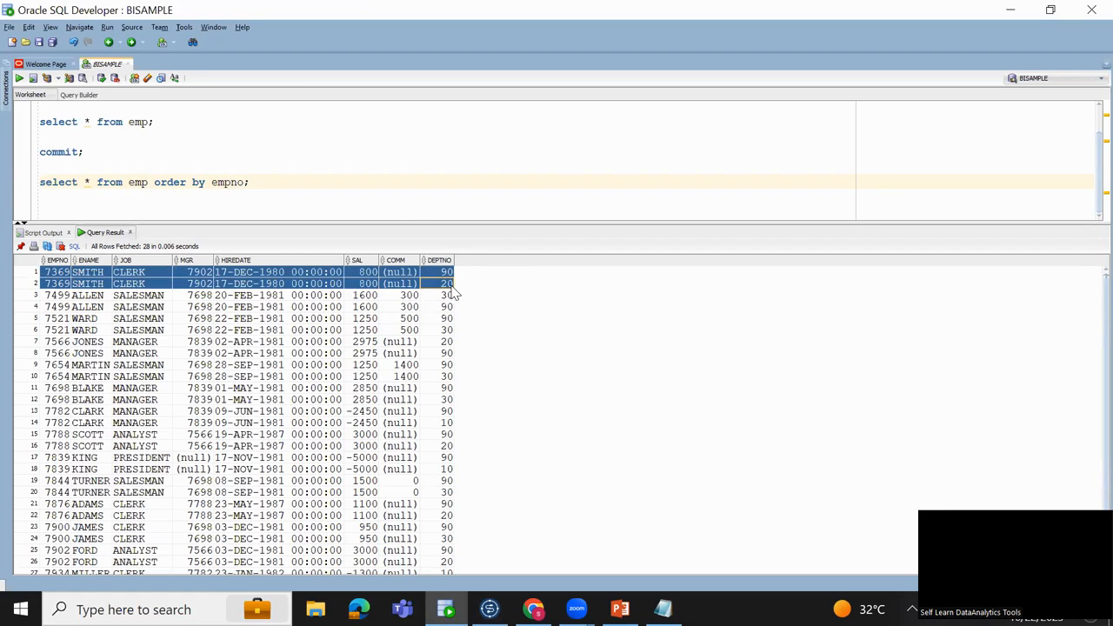
pyautogui.click(62, 275)
pyautogui.hotkey('shift', 'Down')
pyautogui.hotkey('shift', 'Right')
pyautogui.hotkey('shift', 'Right')
pyautogui.hotkey('shift', 'Right')
pyautogui.hotkey('shift', 'Right')
pyautogui.hotkey('shift', 'Right')
pyautogui.hotkey('shift', 'Right')
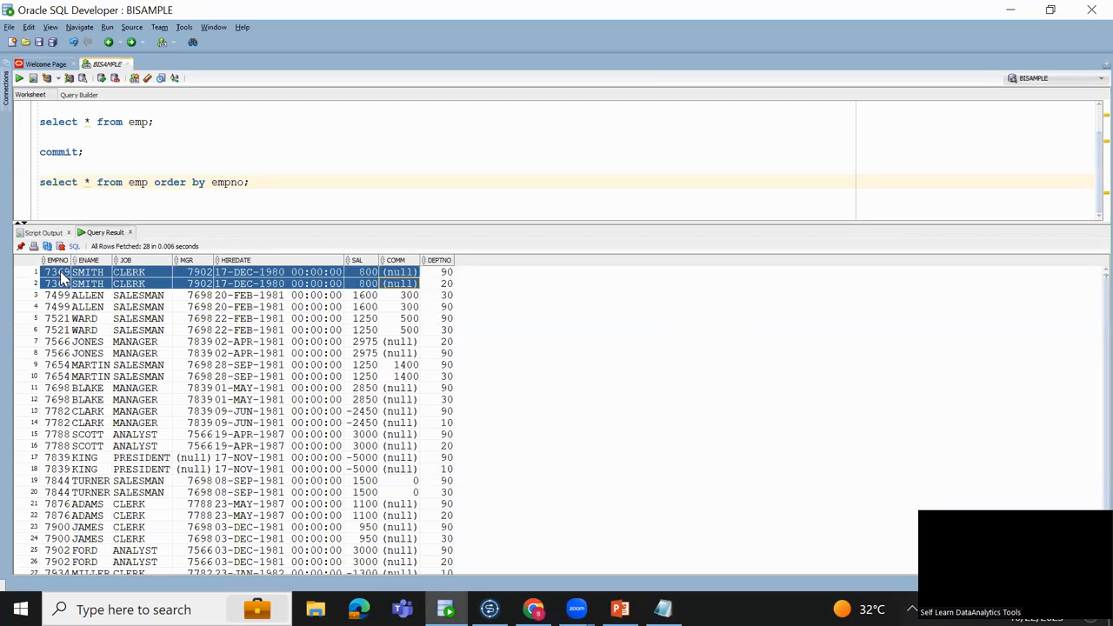
pyautogui.hotkey('shift', 'Right')
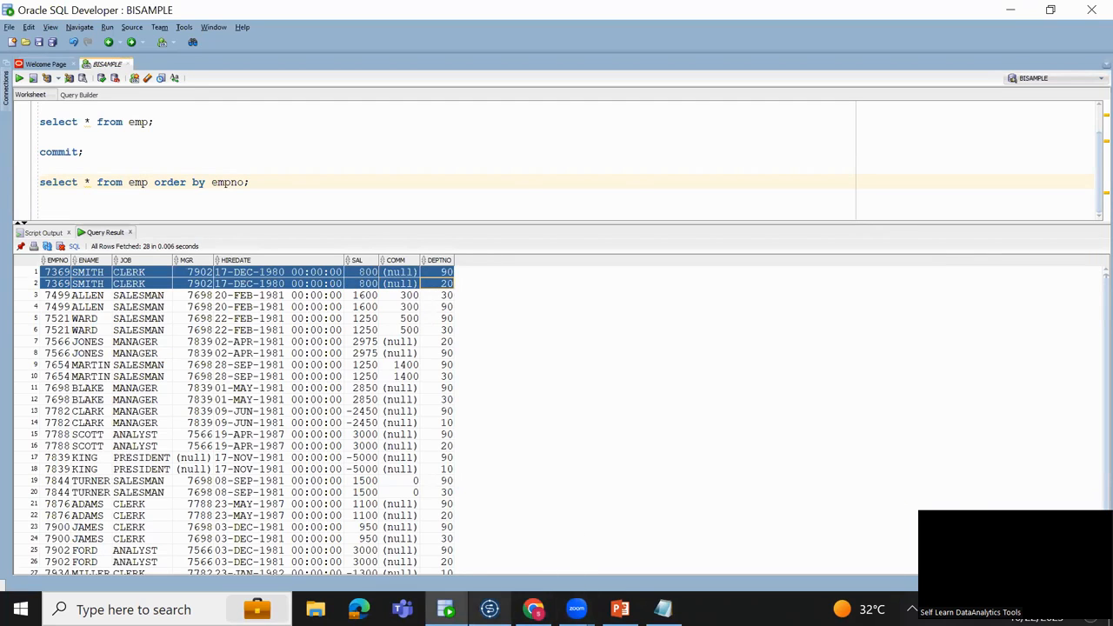
# Switch to Talend, mark EMPNO as the key attribute of tUniqRow_1 and connect its Uniques output to tMap_1.
pyautogui.click(489, 609)
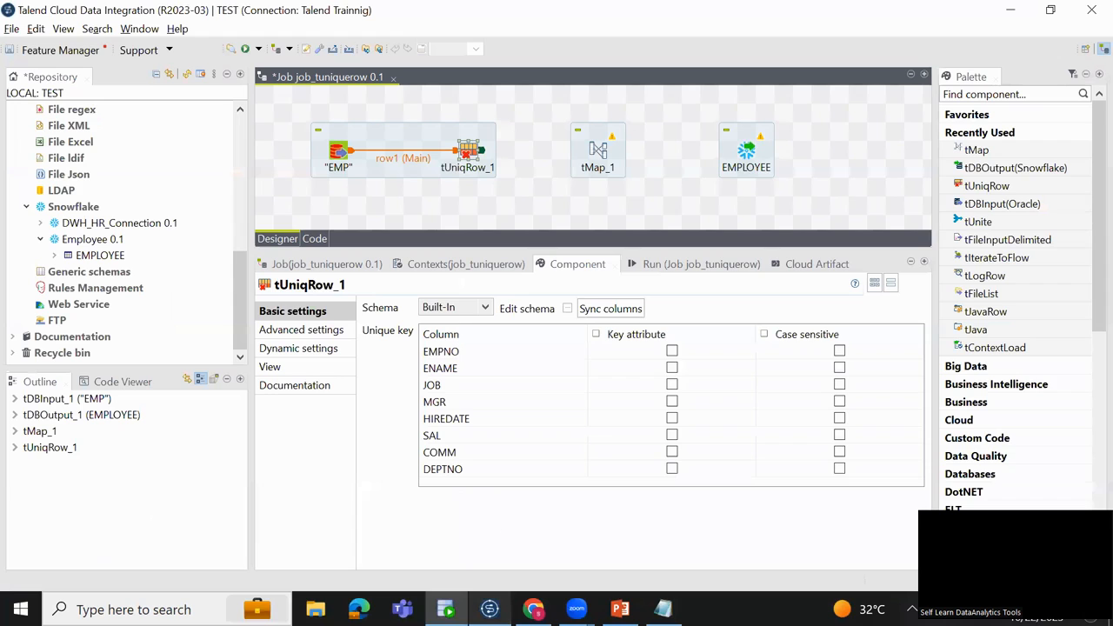
pyautogui.click(671, 351)
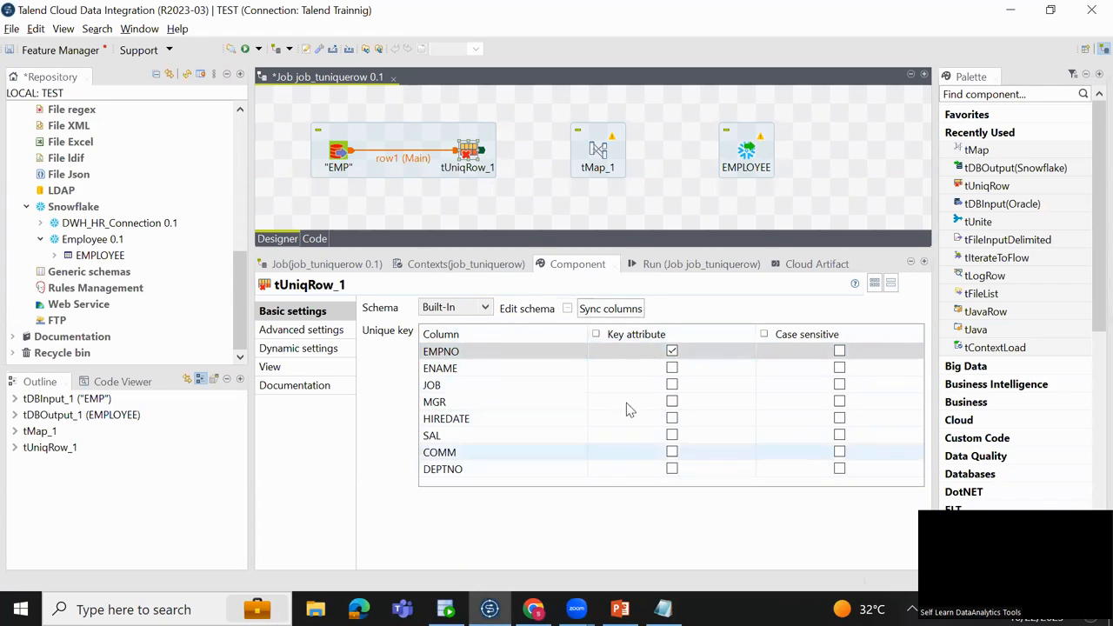
pyautogui.rightClick(471, 155)
pyautogui.moveTo(546, 164)
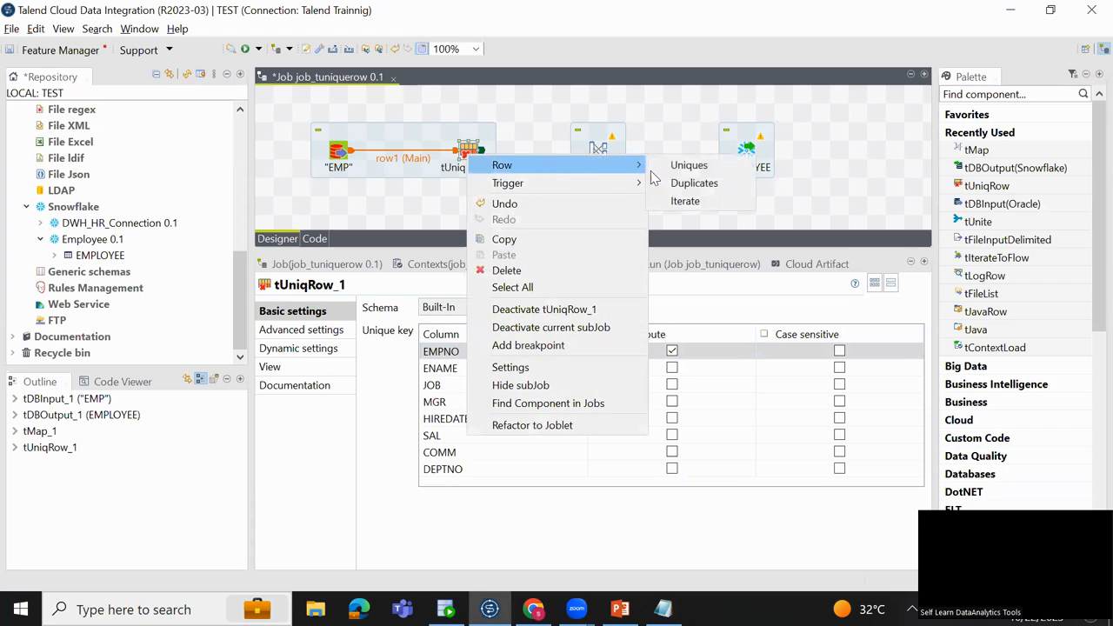
pyautogui.click(689, 166)
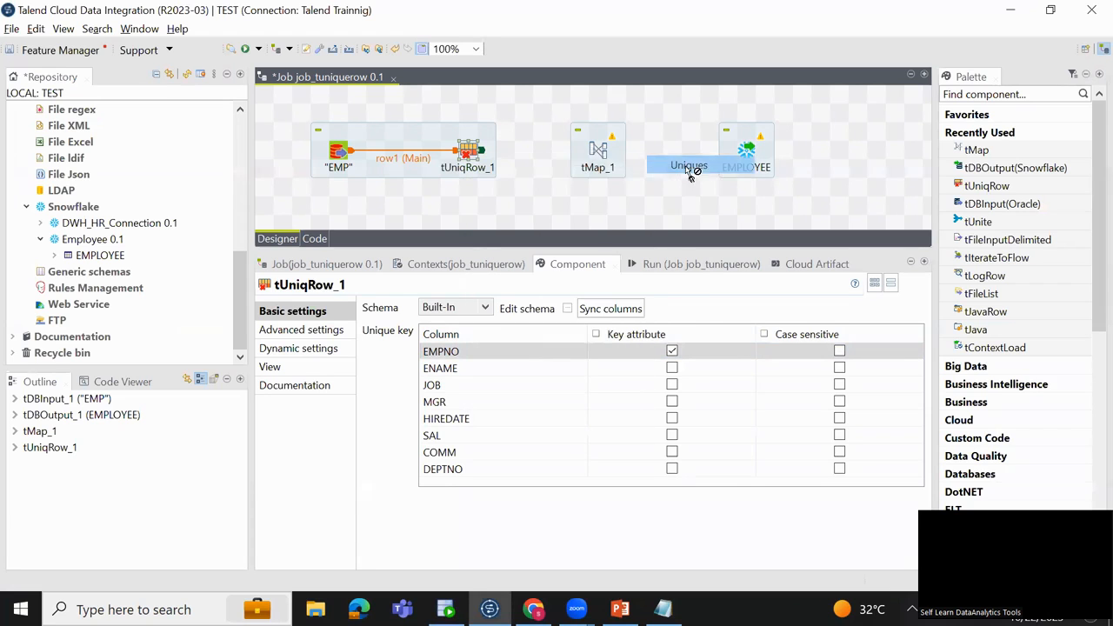
pyautogui.click(600, 153)
# Connect tMap_1 to the EMPLOYEE output with a new output named Loaddara, taking the schema of the target component.
pyautogui.rightClick(600, 153)
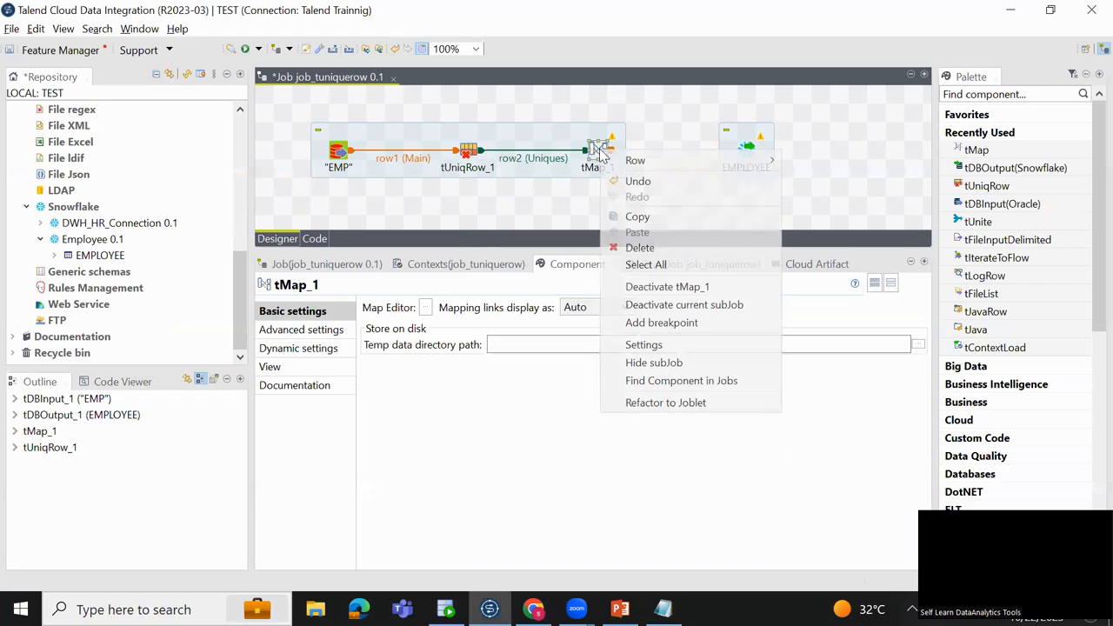
pyautogui.moveTo(687, 161)
pyautogui.click(810, 162)
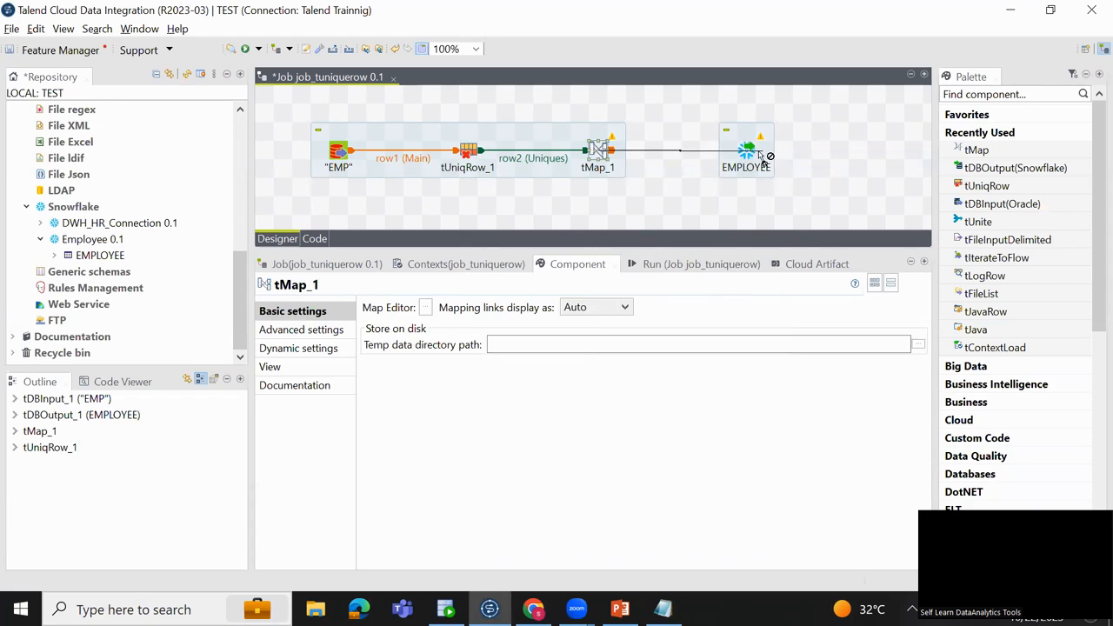
pyautogui.click(750, 154)
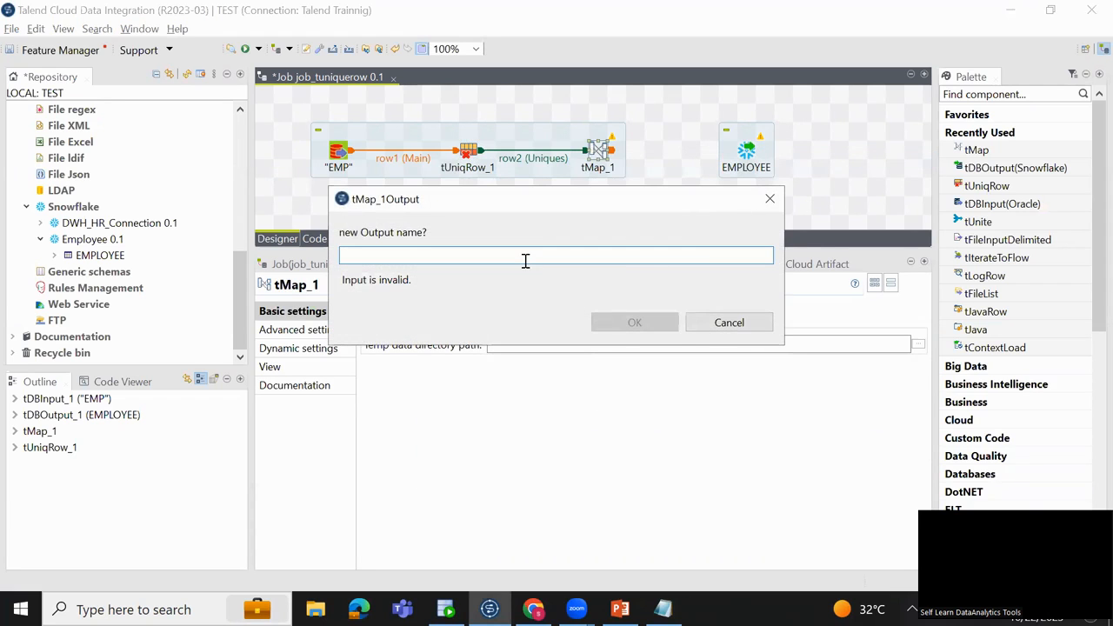
pyautogui.write('Loaddara')
pyautogui.press('Return')
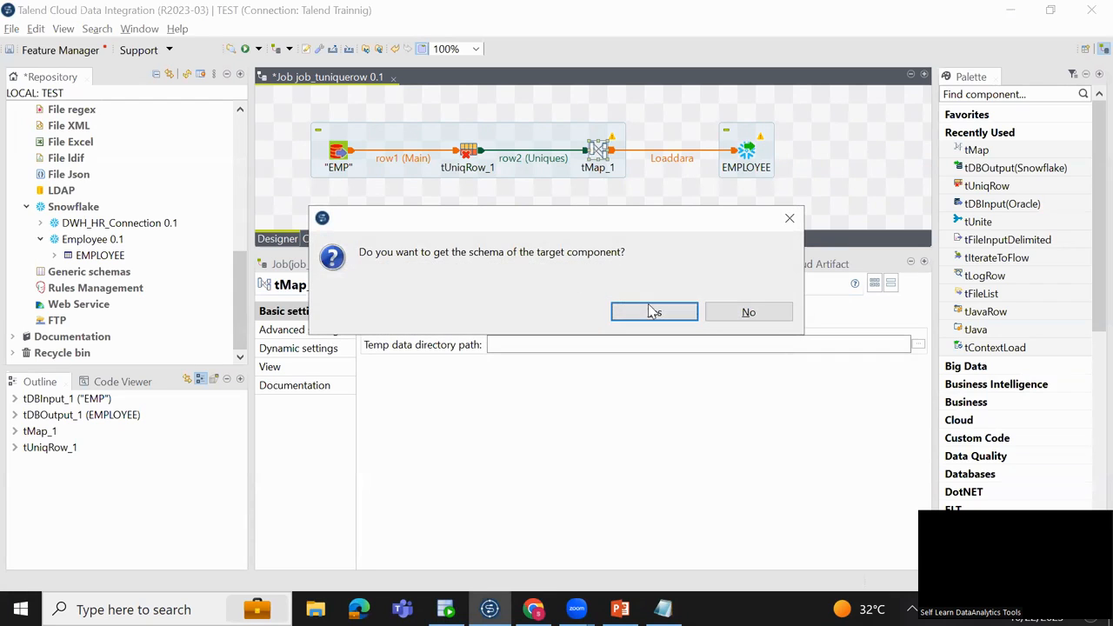
pyautogui.click(652, 312)
# Review the basic and advanced settings of the Loaddara link.
pyautogui.click(654, 159)
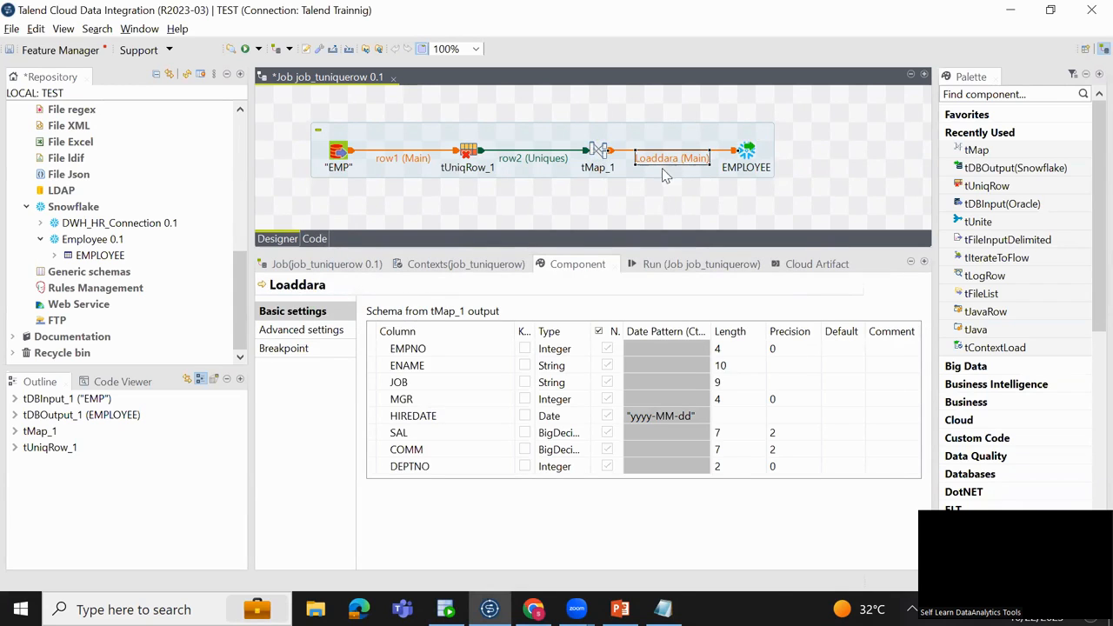
pyautogui.click(309, 330)
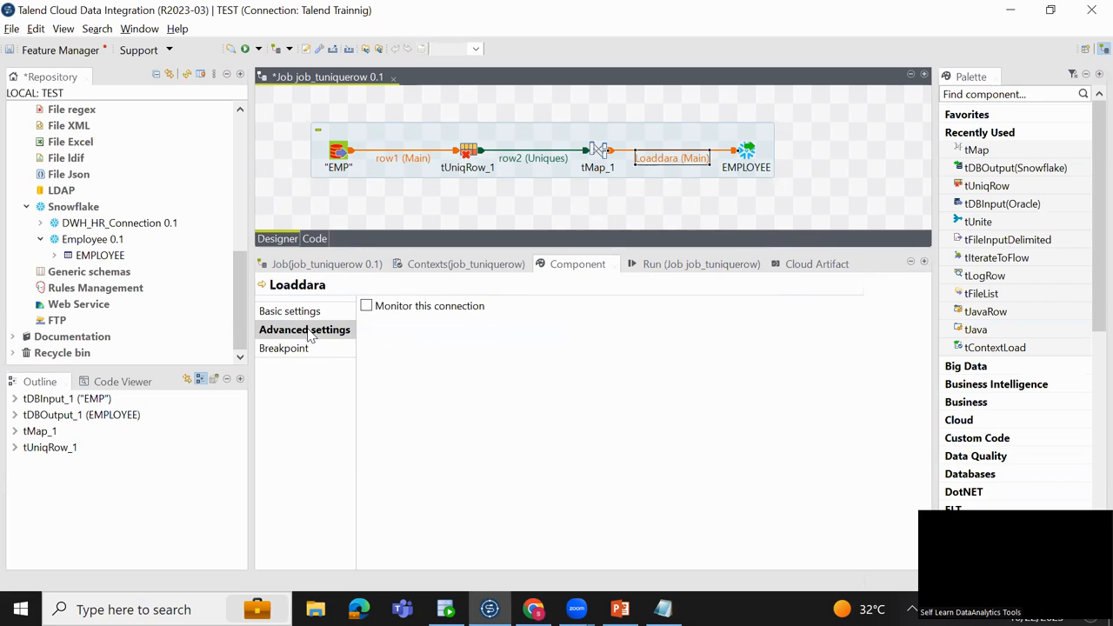
pyautogui.click(746, 161)
pyautogui.click(669, 164)
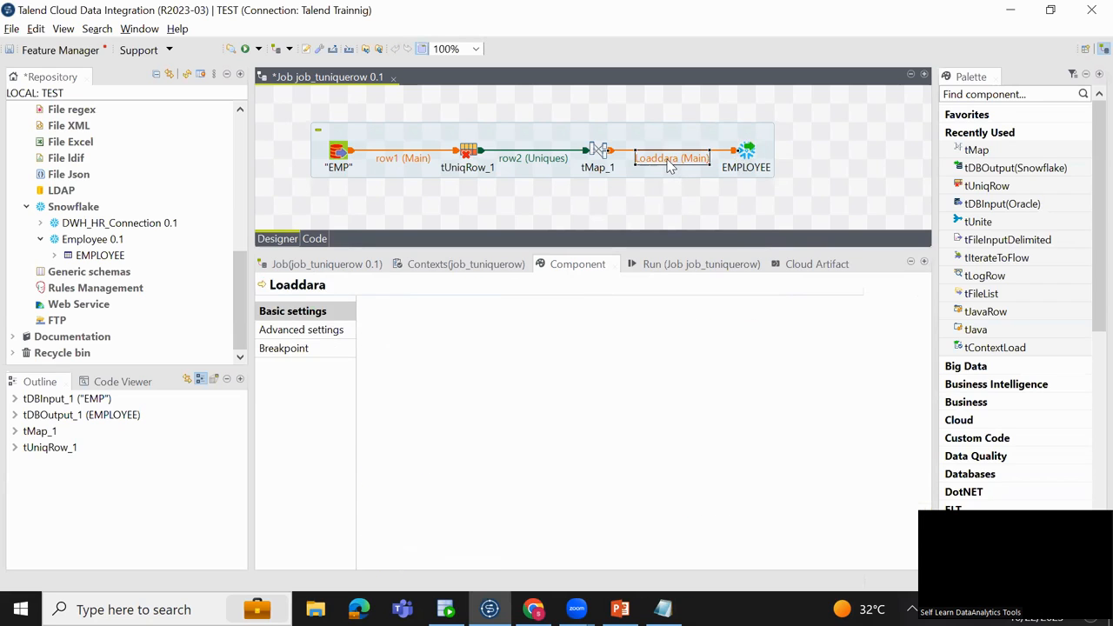
# Set the EMPLOYEE output's table action to TRUNCATE and save the job.
pyautogui.click(746, 153)
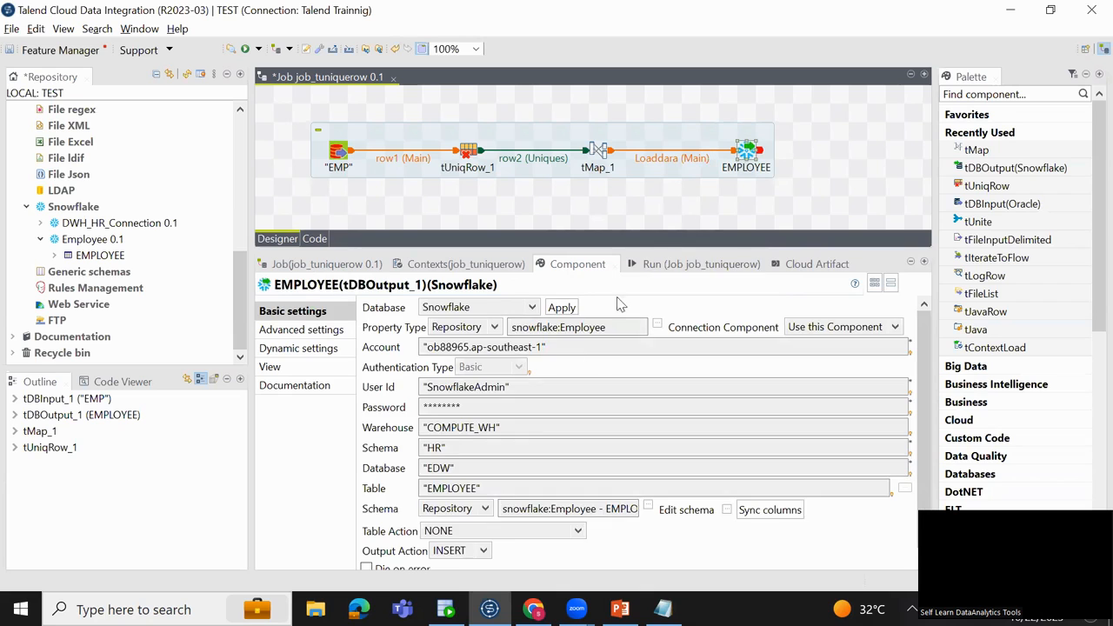
pyautogui.click(470, 530)
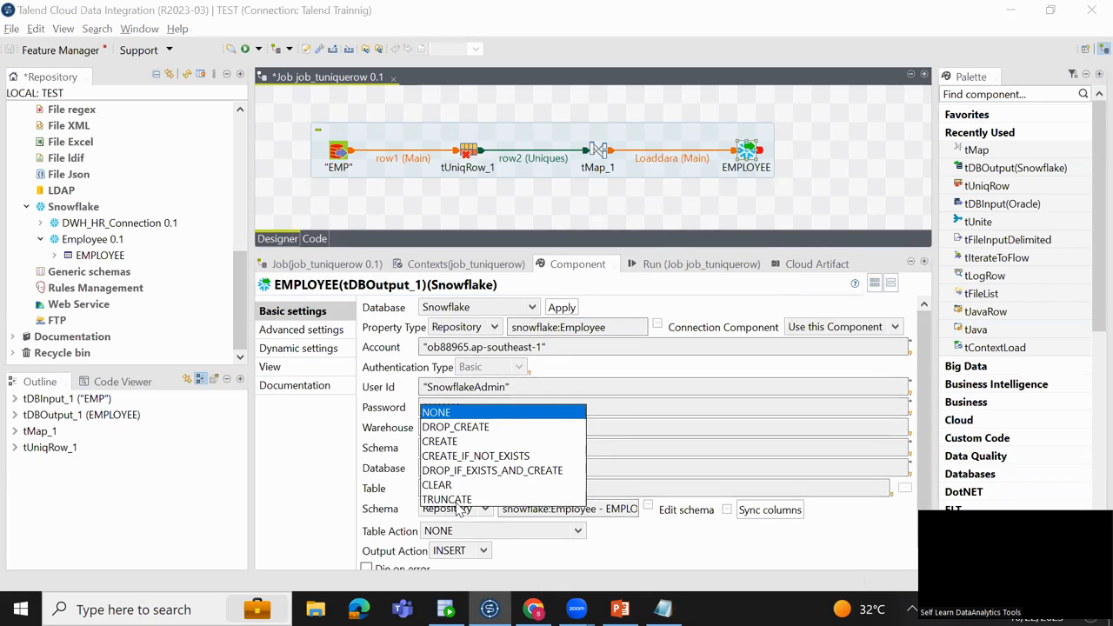
pyautogui.click(454, 500)
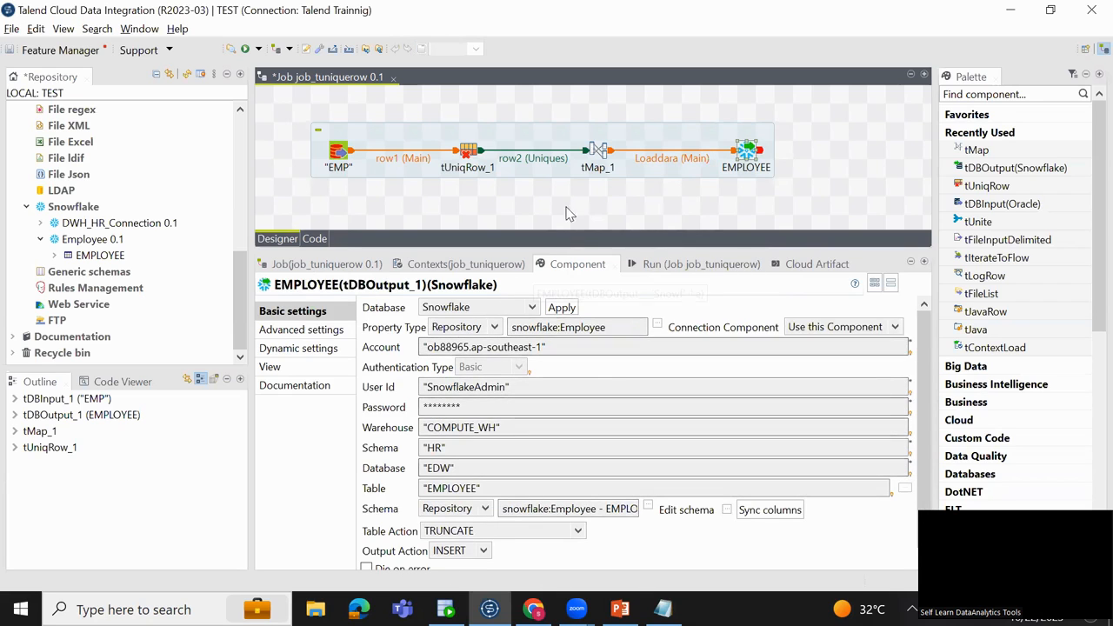
pyautogui.hotkey('ctrl', 's')
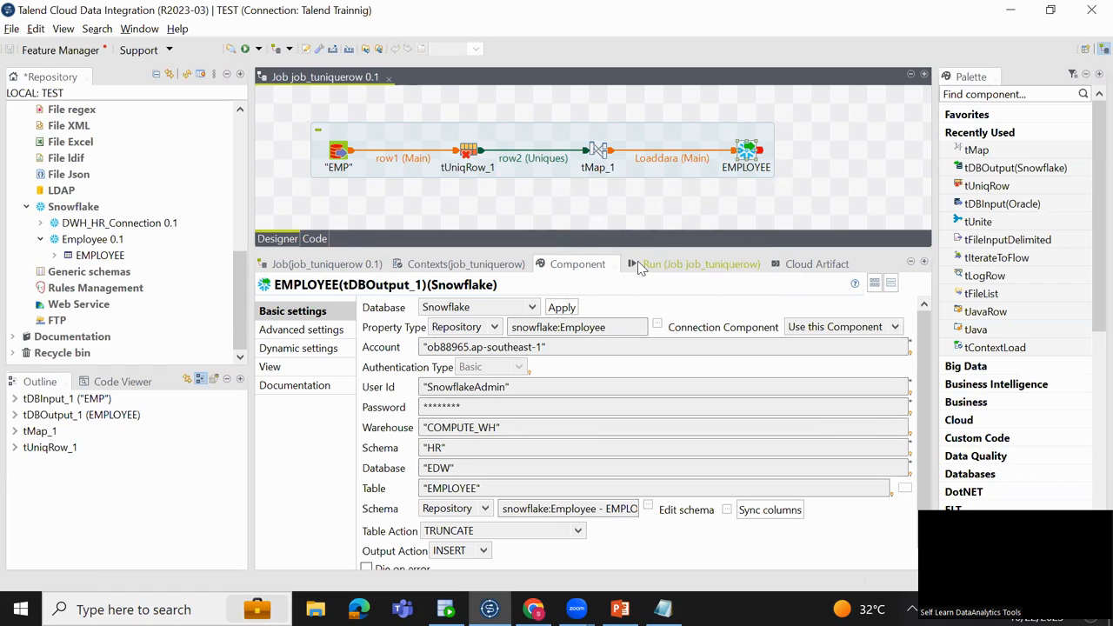
# Check the source emp rows in SQL Developer, return to Talend and run job_tuniquerow.
pyautogui.click(639, 264)
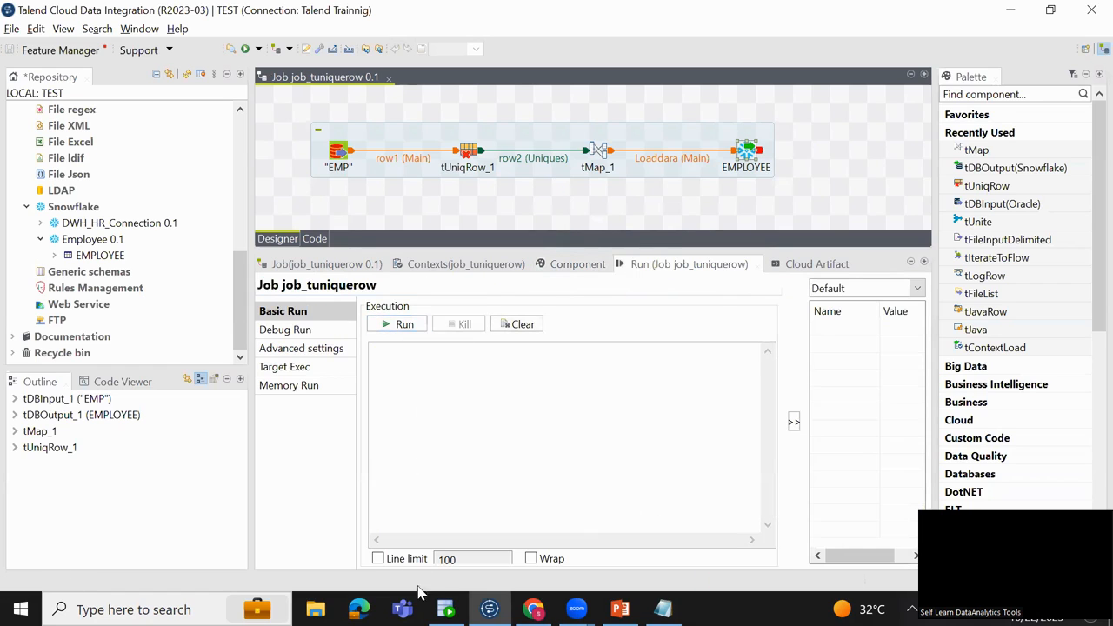
pyautogui.click(445, 608)
pyautogui.click(246, 357)
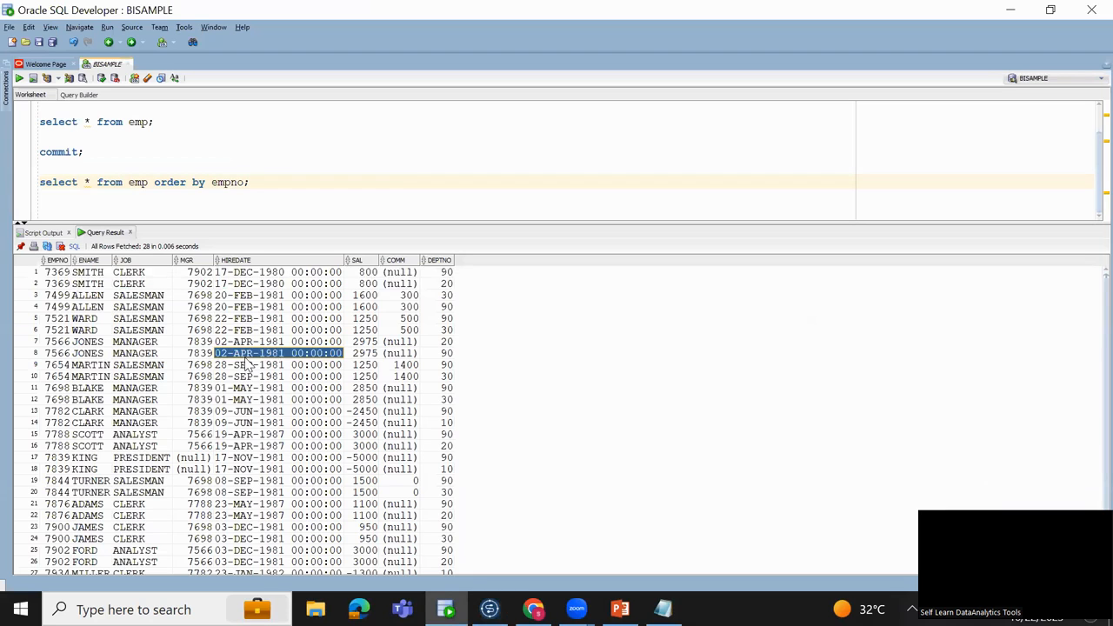
pyautogui.hotkey('ctrl', 'Down')
pyautogui.hotkey('alt', 'Tab')
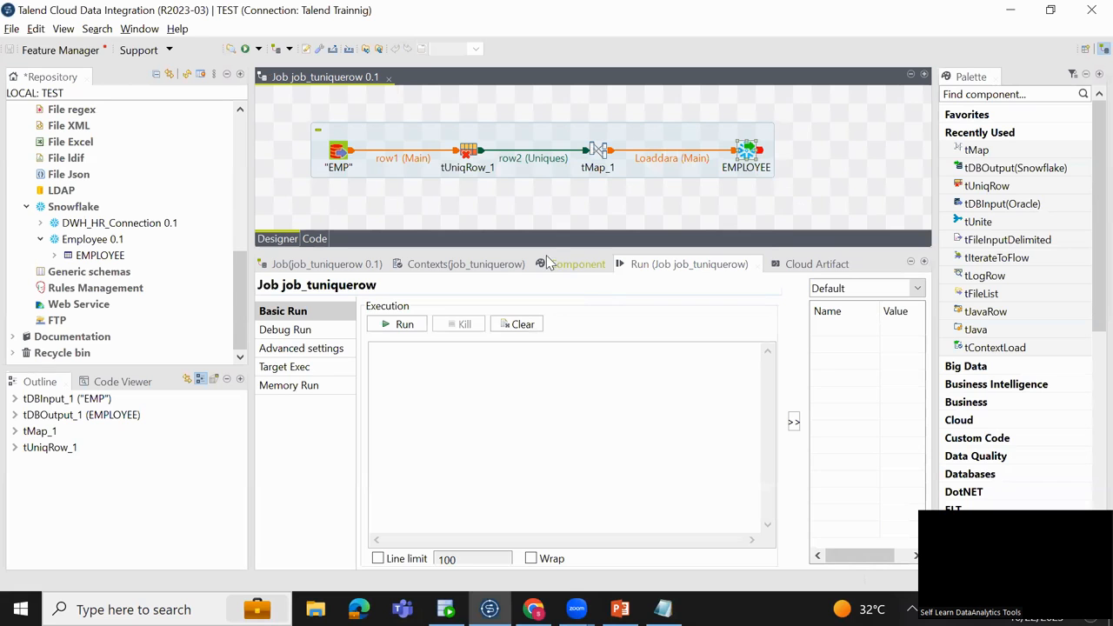
pyautogui.click(398, 325)
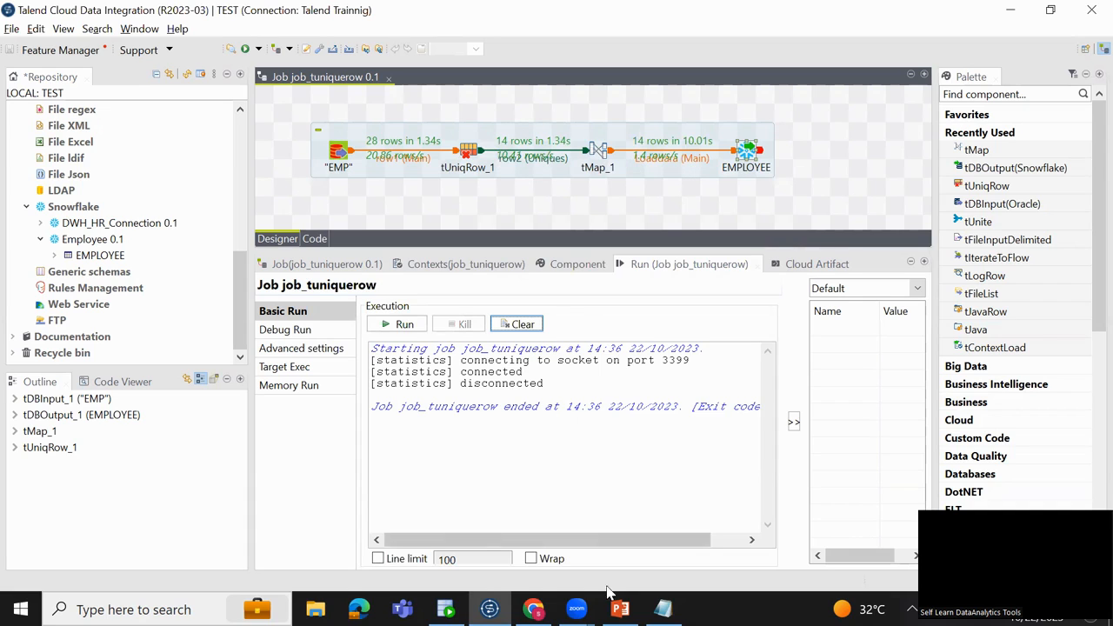
# Switch to Snowflake in Chrome and rerun the EMPLOYEE query ordered by deptno and empno.
pyautogui.click(577, 609)
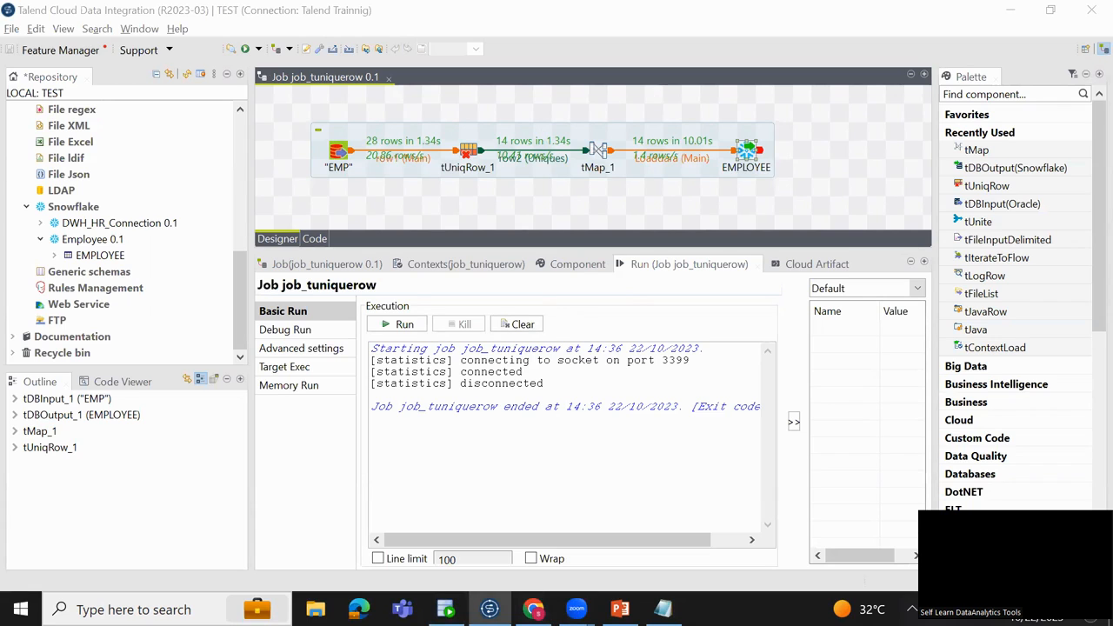
pyautogui.moveTo(533, 607)
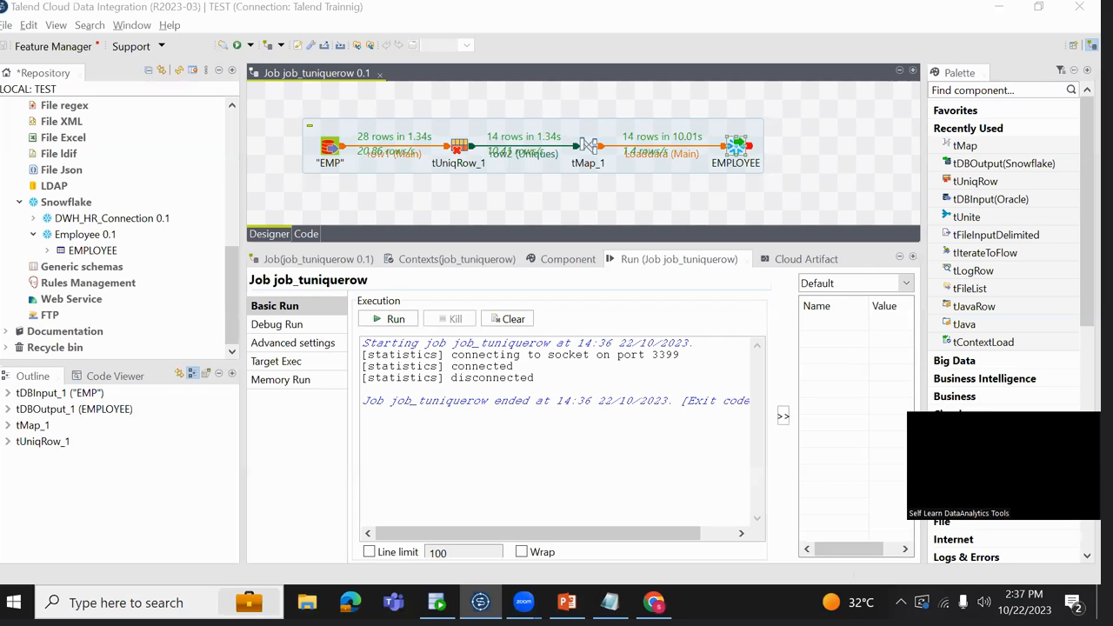
pyautogui.moveTo(566, 601)
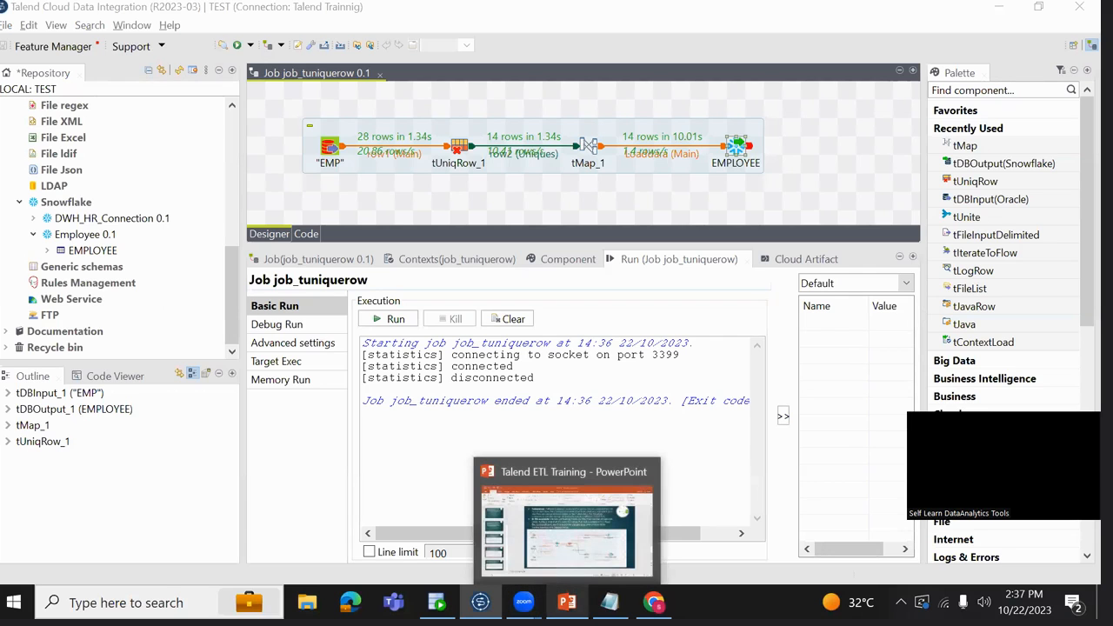
pyautogui.click(654, 602)
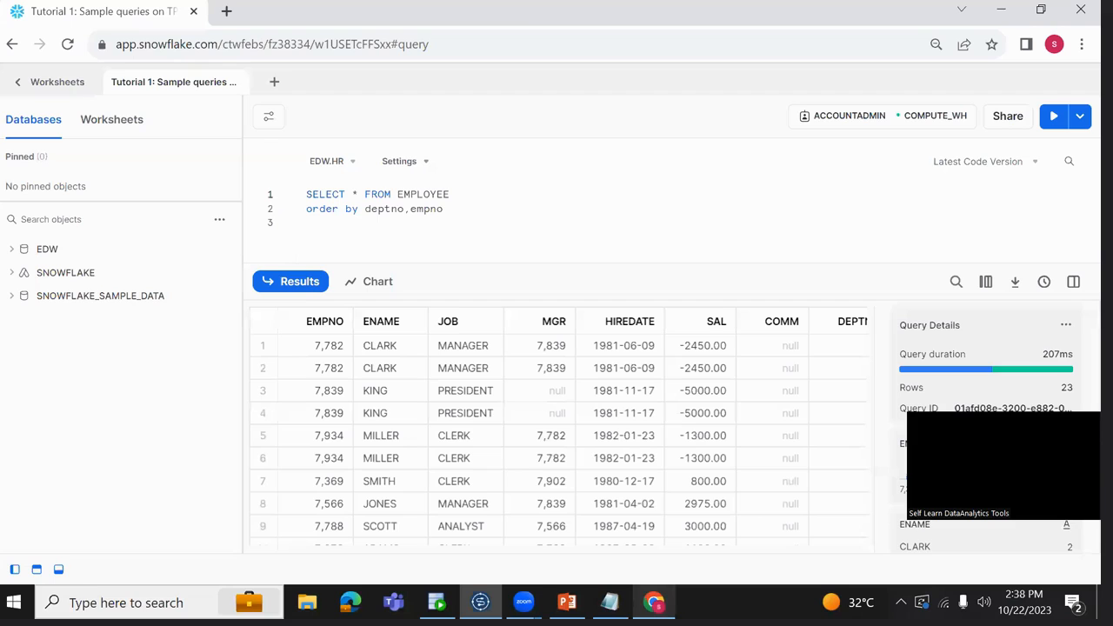
pyautogui.click(473, 209)
pyautogui.hotkey('ctrl', 'Return')
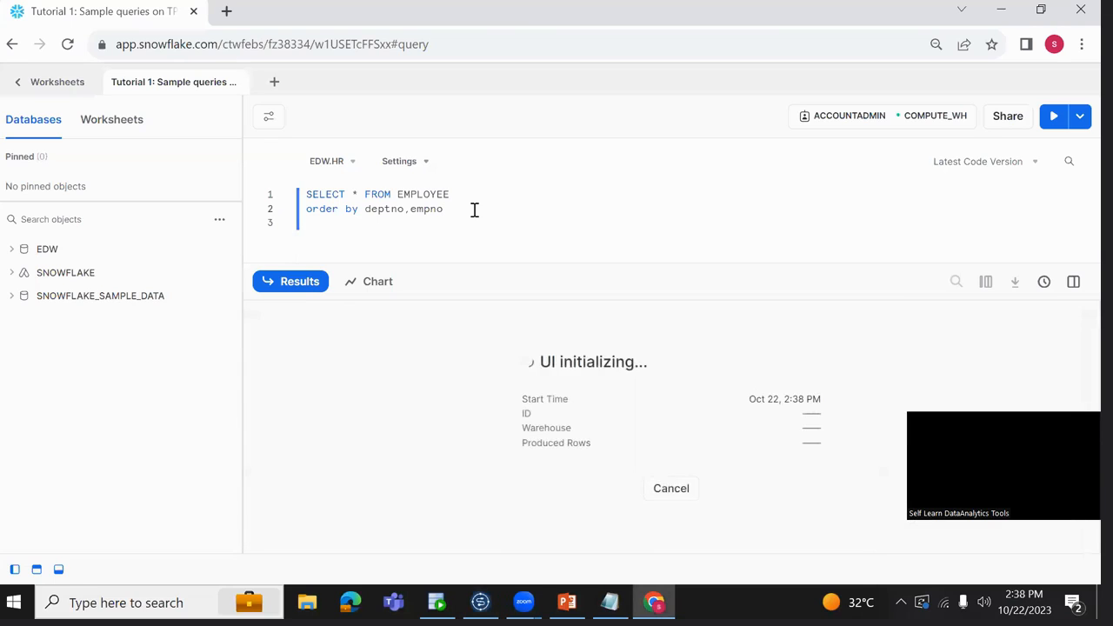
# Go through the rows of the EMPLOYEE query result to examine the loaded column values.
pyautogui.click(412, 392)
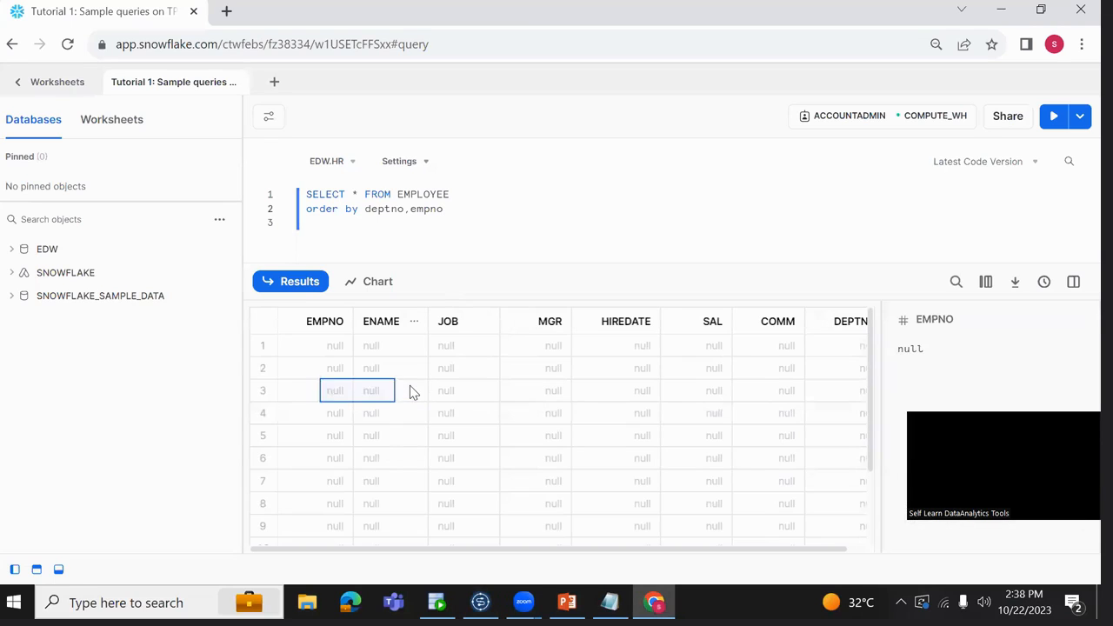
pyautogui.press('Down')
pyautogui.press('Down')
pyautogui.press('Down')
pyautogui.press('Down')
pyautogui.press('Down')
pyautogui.press('Down')
pyautogui.press('Down')
pyautogui.press('Down')
pyautogui.press('Down')
pyautogui.press('Down')
pyautogui.press('Down')
pyautogui.press('Up')
pyautogui.press('Up')
pyautogui.press('Up')
pyautogui.press('Up')
pyautogui.press('Up')
pyautogui.press('Up')
pyautogui.press('Up')
pyautogui.press('Up')
pyautogui.press('Up')
pyautogui.press('Up')
pyautogui.press('Up')
pyautogui.press('Up')
pyautogui.press('Up')
pyautogui.press('Up')
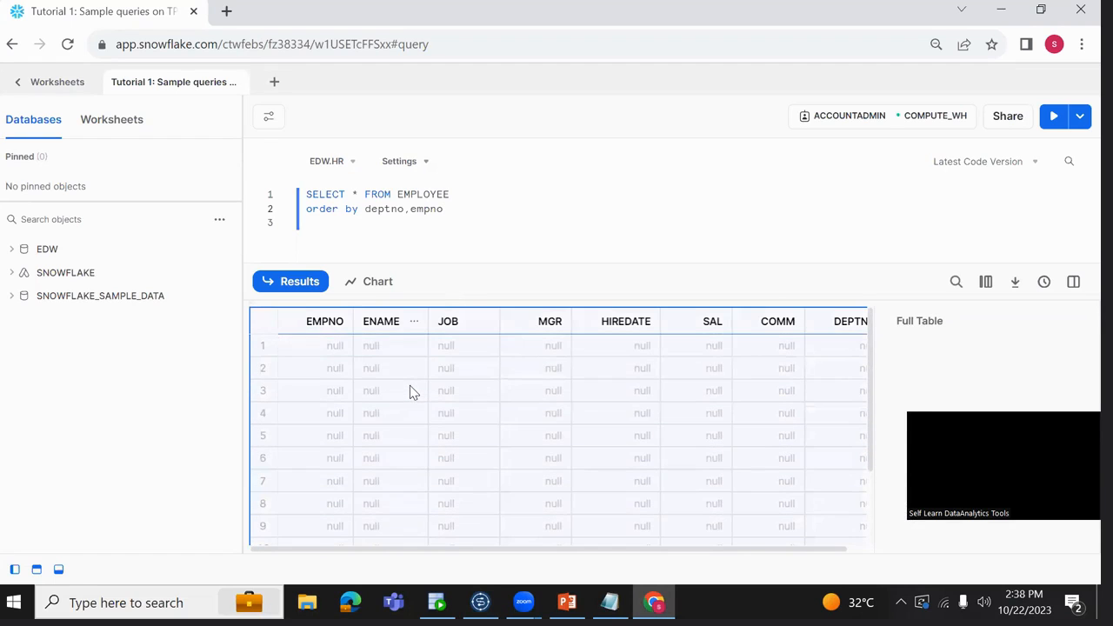
pyautogui.press('Down')
pyautogui.press('Down')
pyautogui.press('Down')
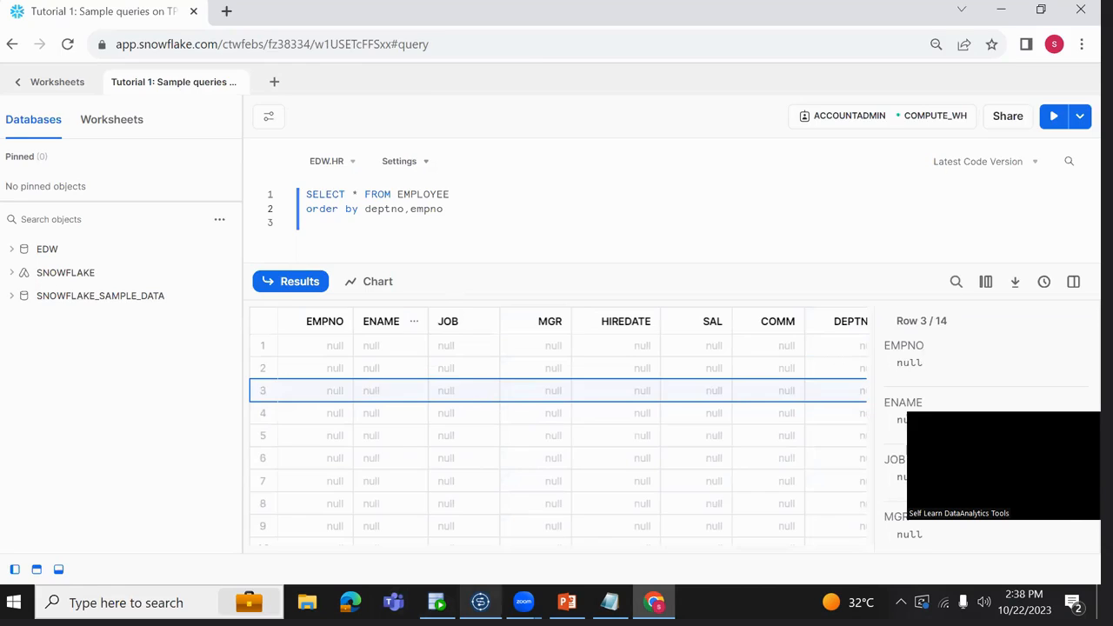
# Return to Talend, auto-map all row2 columns to the Loaddara output in tMap_1, and run the job again.
pyautogui.click(480, 602)
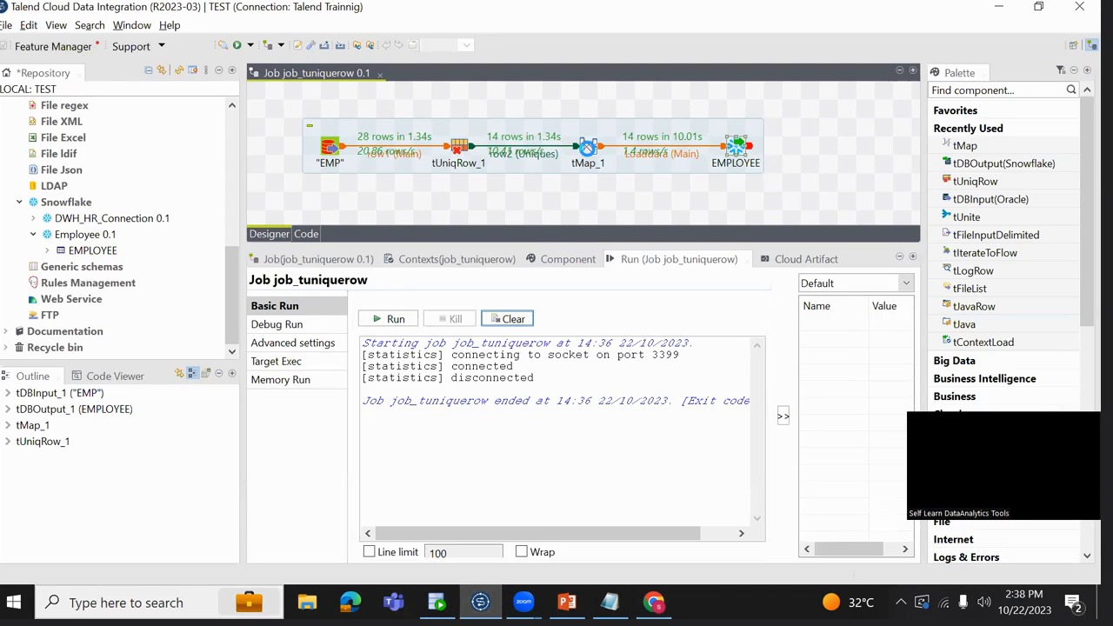
pyautogui.doubleClick(588, 146)
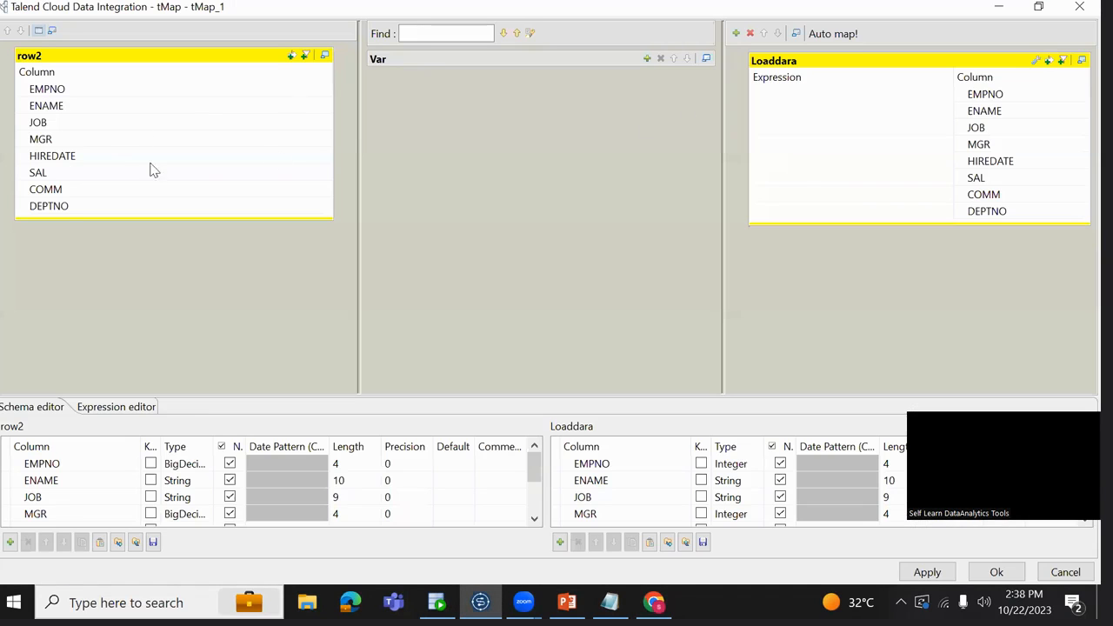
pyautogui.click(833, 35)
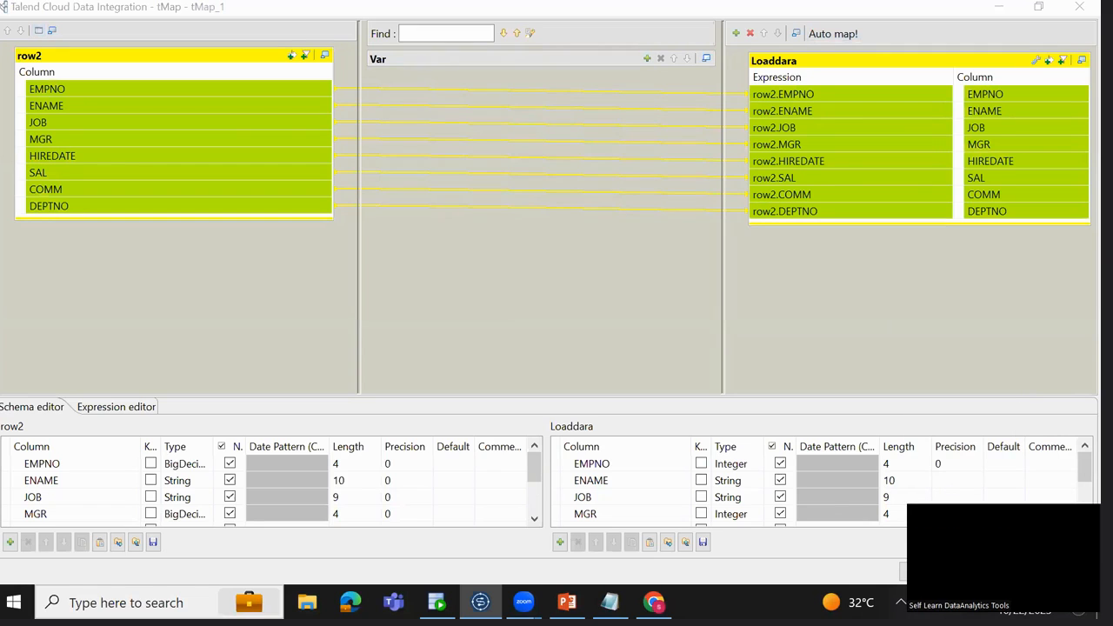
pyautogui.press('Escape')
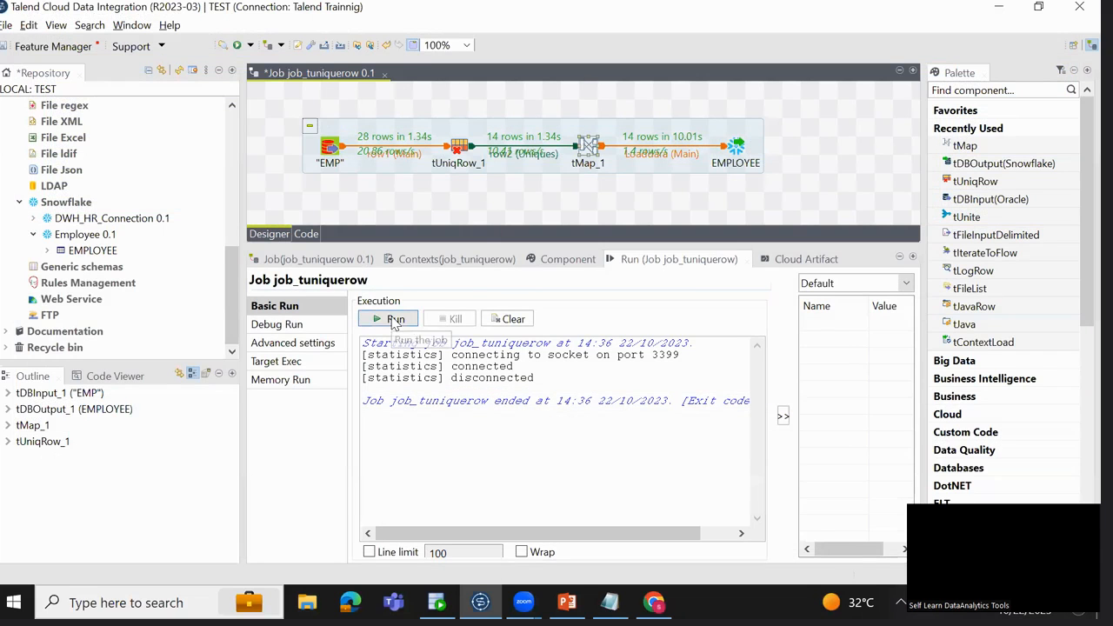
pyautogui.click(393, 320)
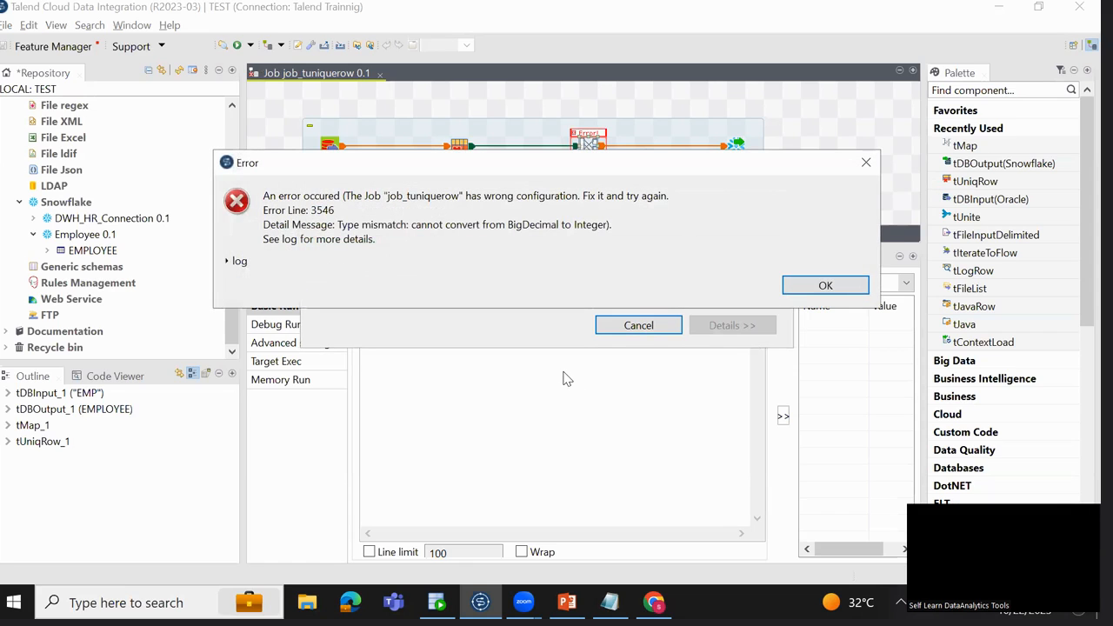
# Dismiss the job error and check the mapped EMPNO, MGR and DEPTNO columns of the Loaddara output in tMap_1.
pyautogui.click(825, 287)
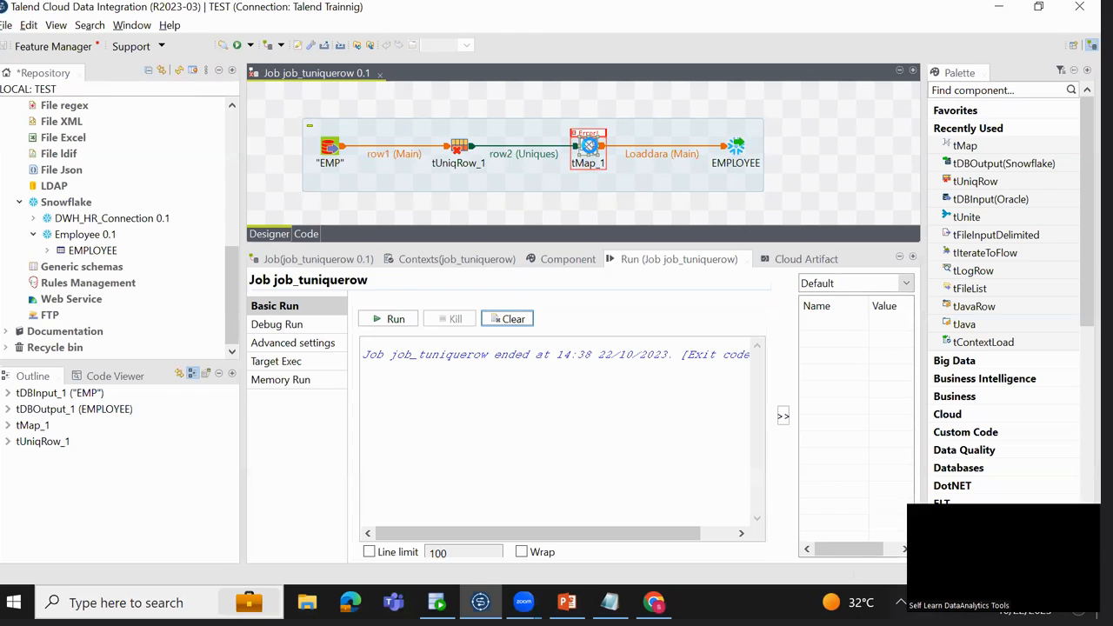
pyautogui.doubleClick(588, 145)
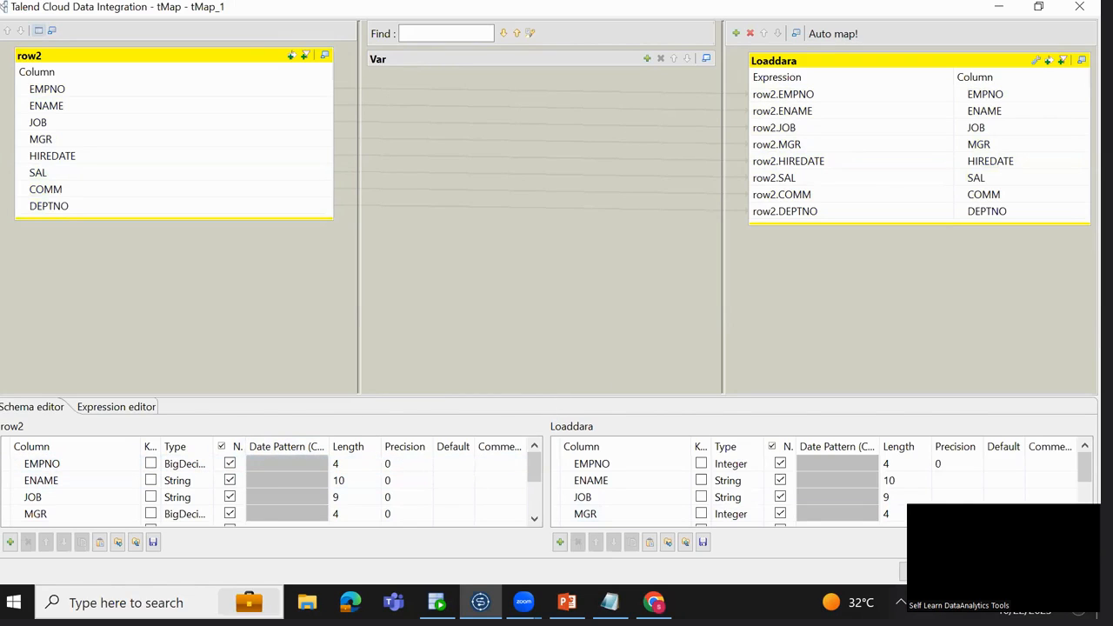
pyautogui.click(997, 571)
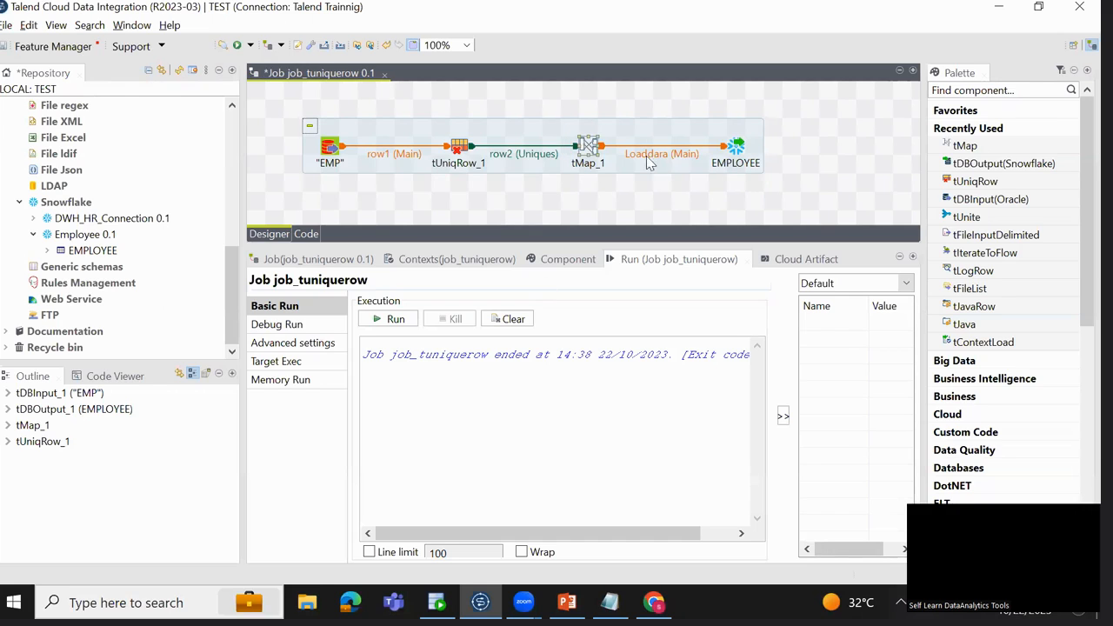
pyautogui.doubleClick(588, 146)
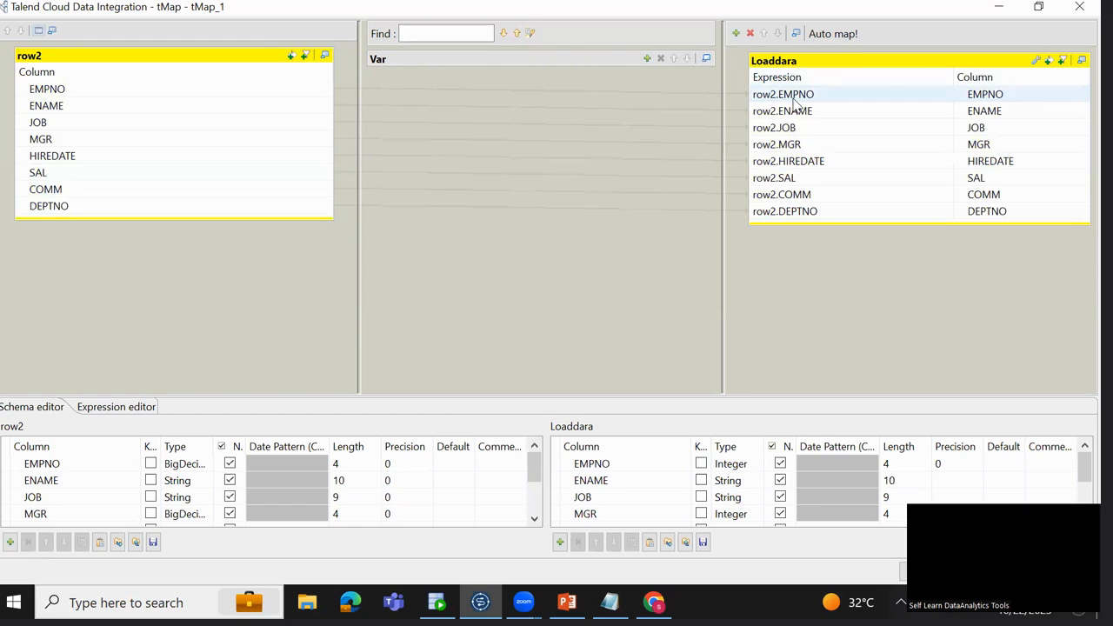
pyautogui.click(793, 95)
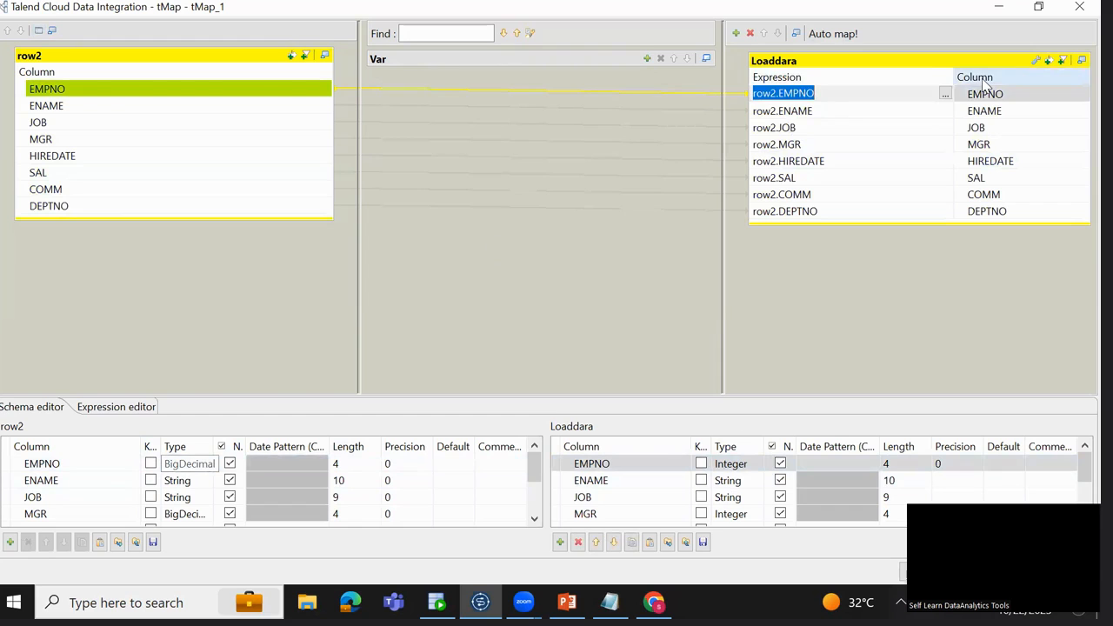
pyautogui.click(937, 146)
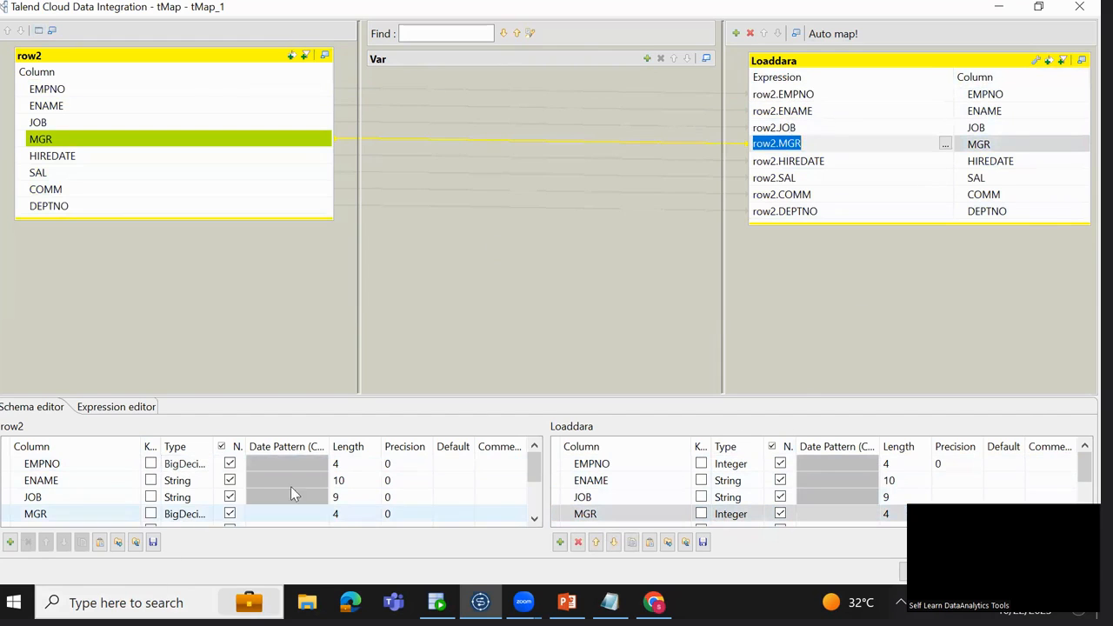
pyautogui.click(1009, 214)
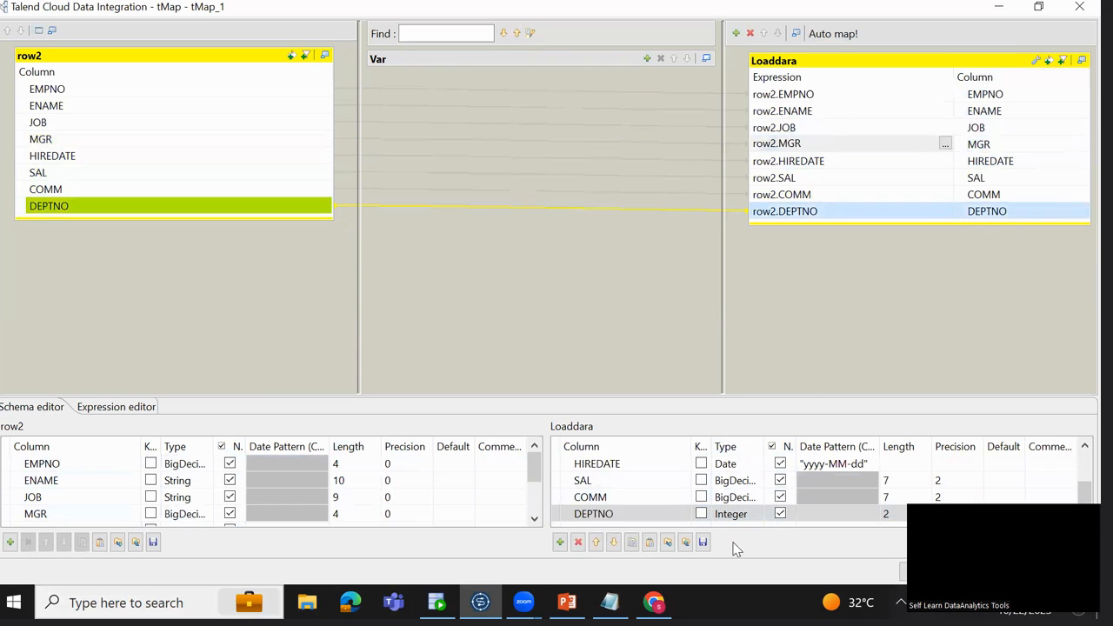
# Enlarge tMap_1's schema editor, compare the EMPNO, MGR and DEPTNO types of row2 with Loaddara, and close the mapper.
pyautogui.moveTo(256, 390); pyautogui.dragTo(279, 174)
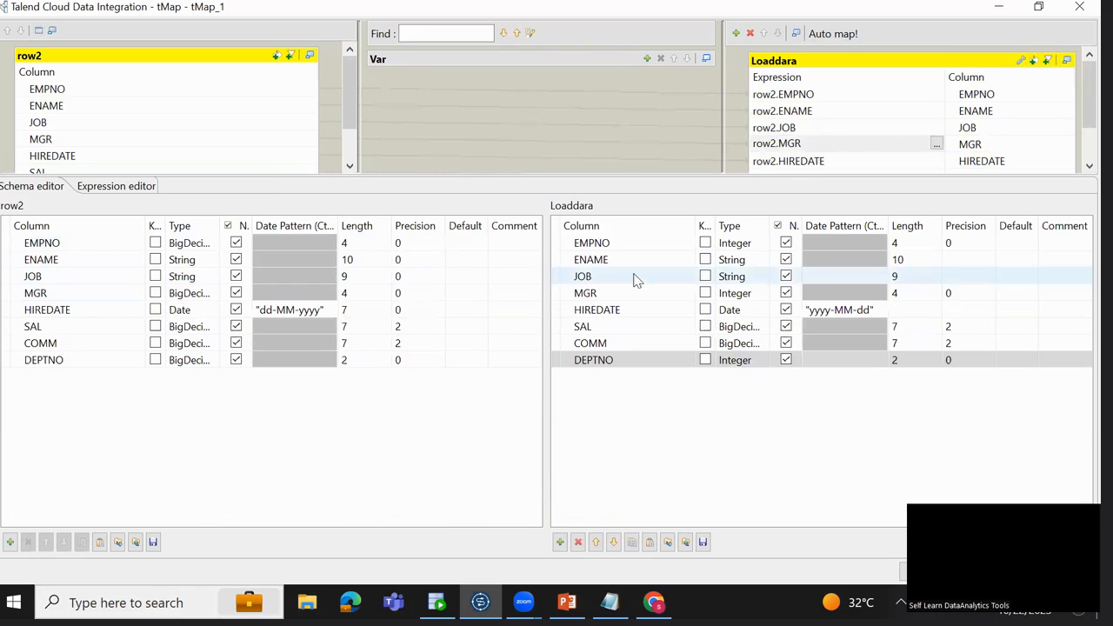
pyautogui.click(184, 243)
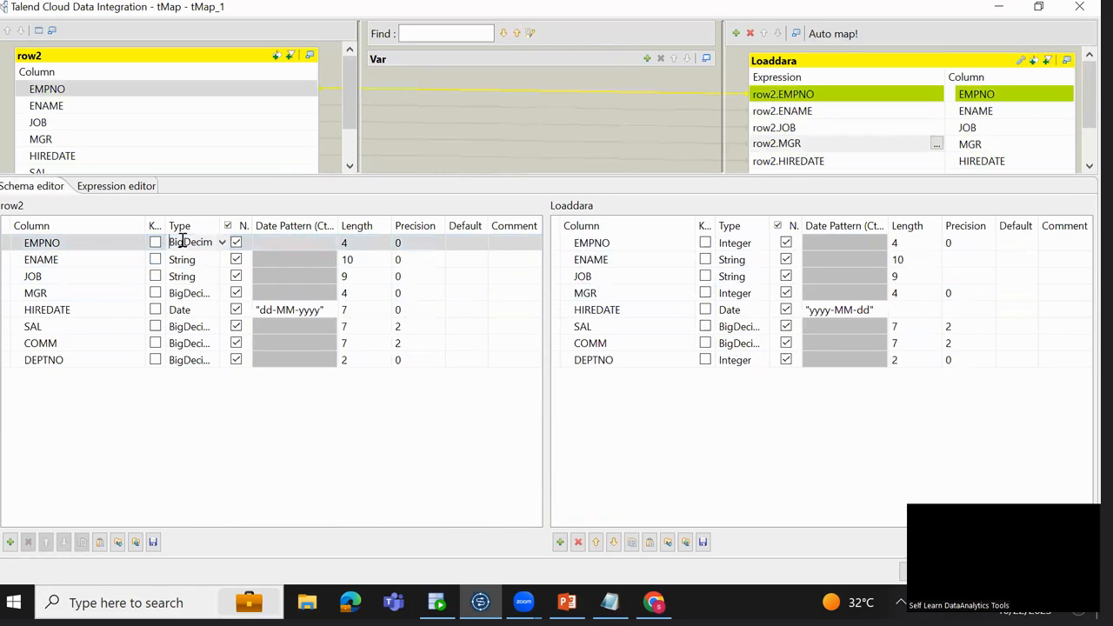
pyautogui.keyDown('ctrl'); pyautogui.click(193, 296); pyautogui.keyUp('ctrl')
pyautogui.keyDown('ctrl'); pyautogui.click(194, 366); pyautogui.keyUp('ctrl')
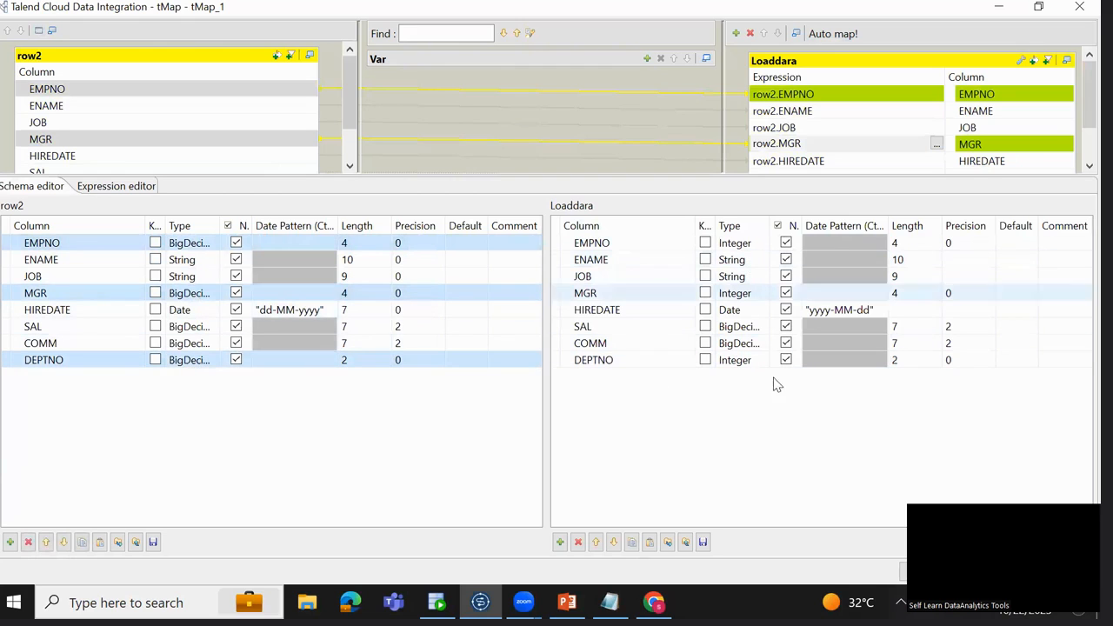
pyautogui.click(996, 571)
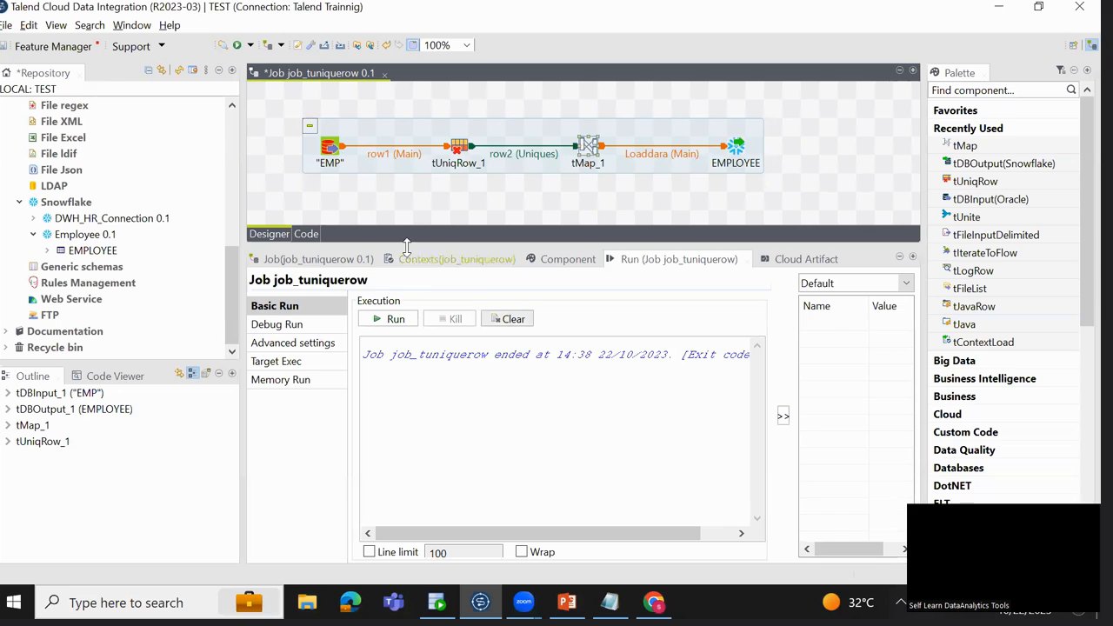
# Change the EMP input component's schema to a built-in property and enlarge its schema window to show all columns.
pyautogui.click(330, 148)
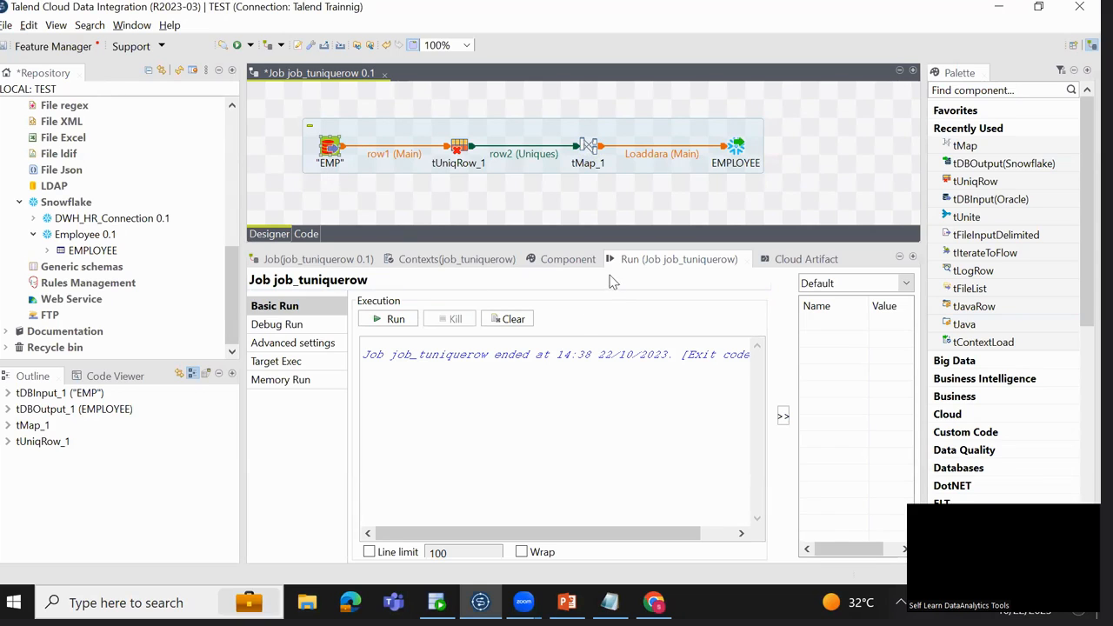
pyautogui.click(565, 260)
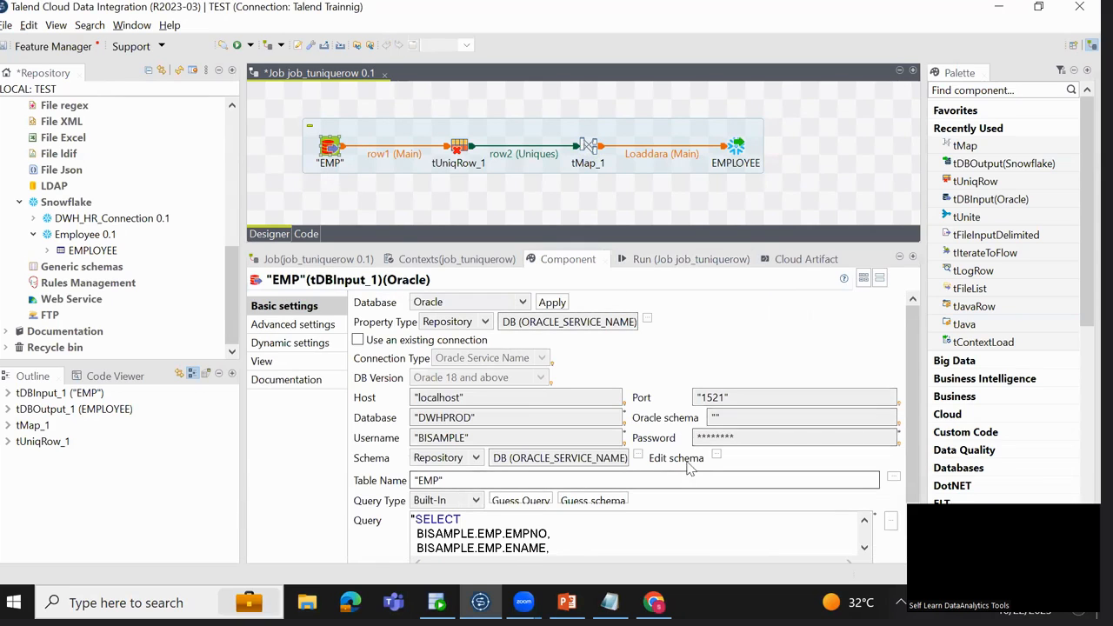
pyautogui.click(716, 455)
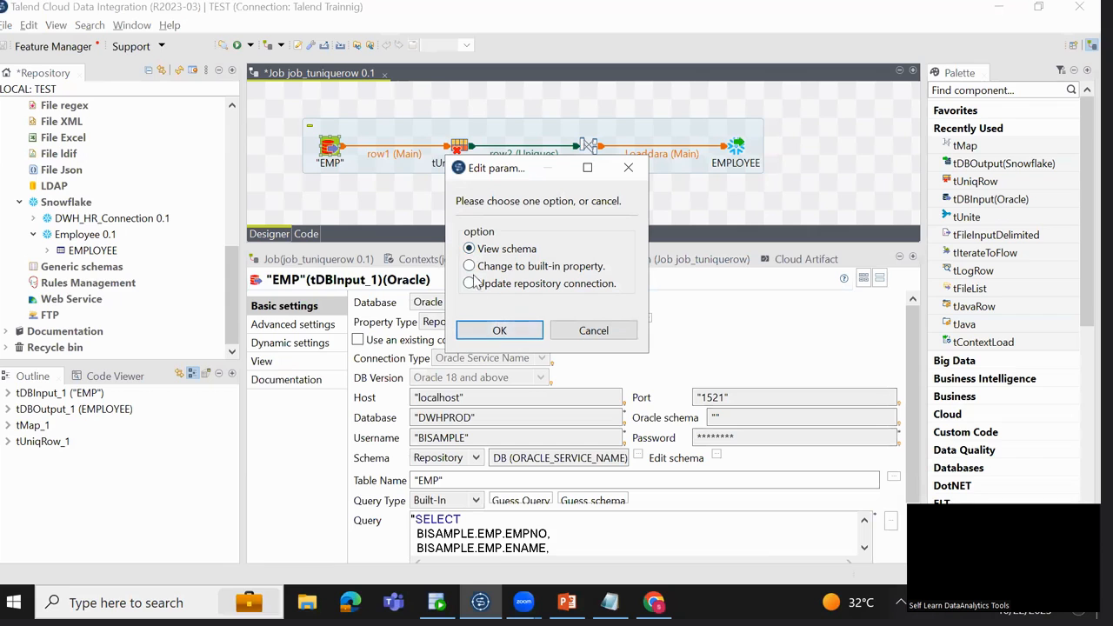
pyautogui.click(469, 265)
pyautogui.click(499, 330)
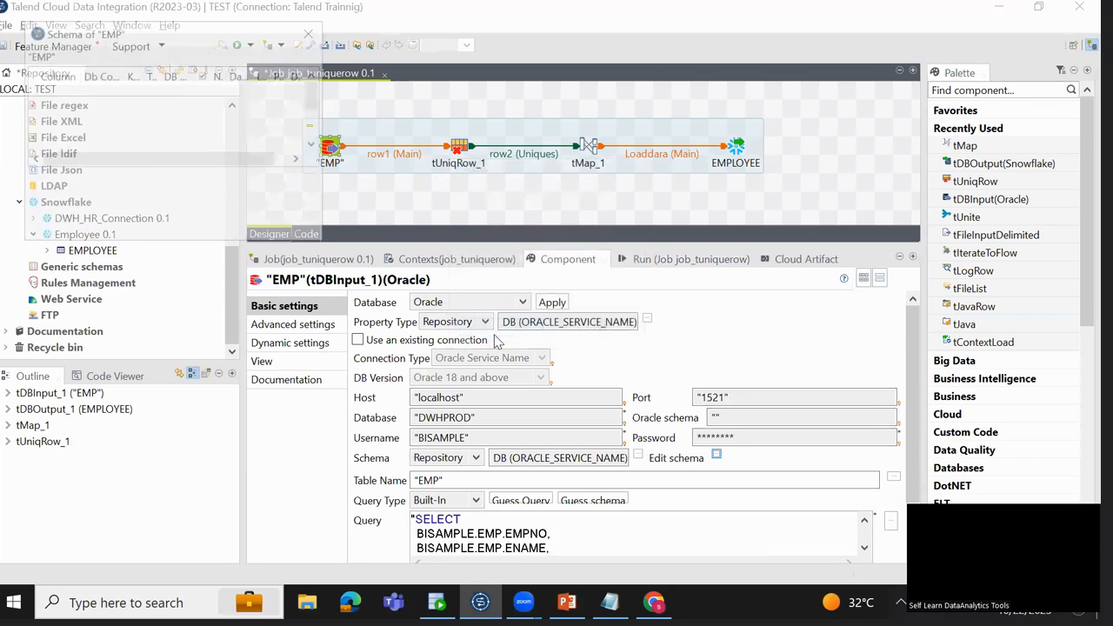
pyautogui.moveTo(251, 243); pyautogui.dragTo(252, 375)
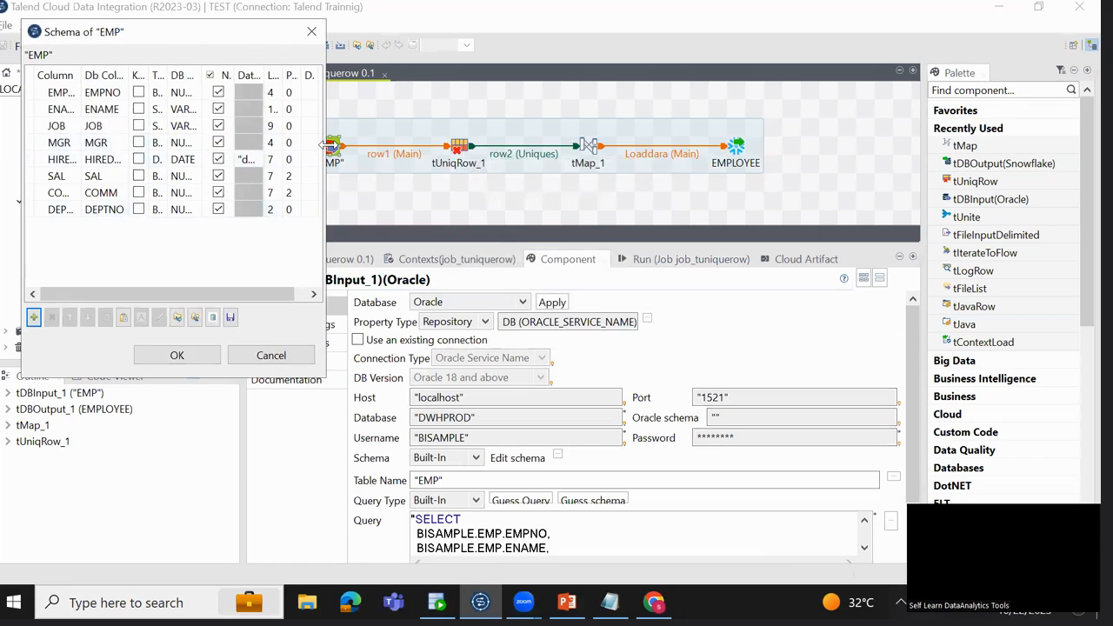
pyautogui.moveTo(324, 145); pyautogui.dragTo(726, 144)
# Set the type of the EMPNO and MGR columns to Integer in the EMP schema.
pyautogui.click(350, 92)
pyautogui.click(351, 92)
pyautogui.click(368, 92)
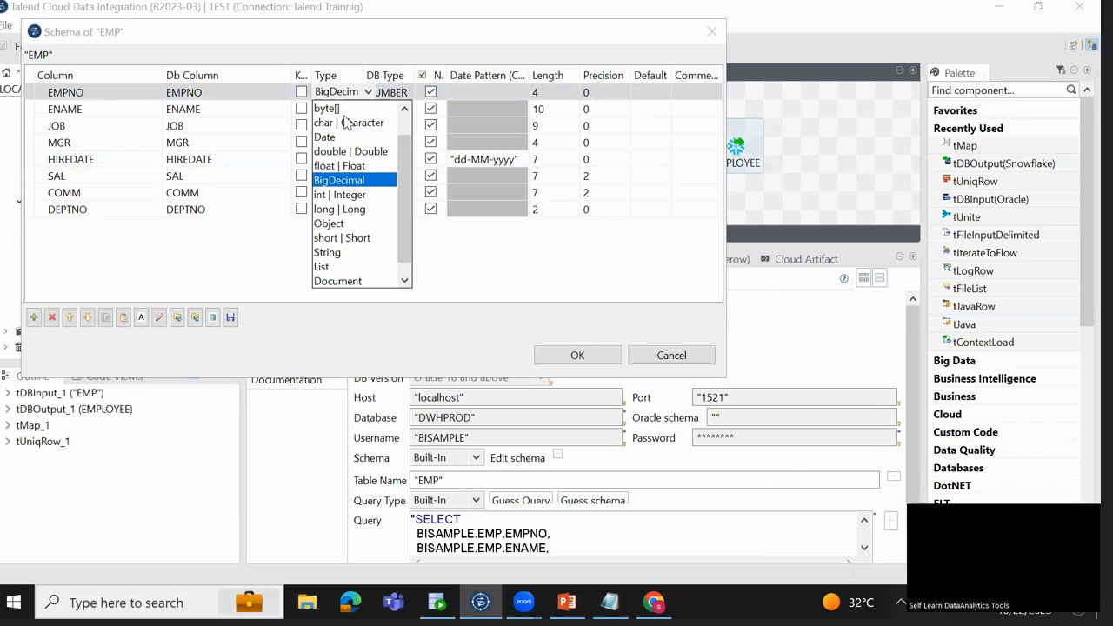
pyautogui.click(347, 197)
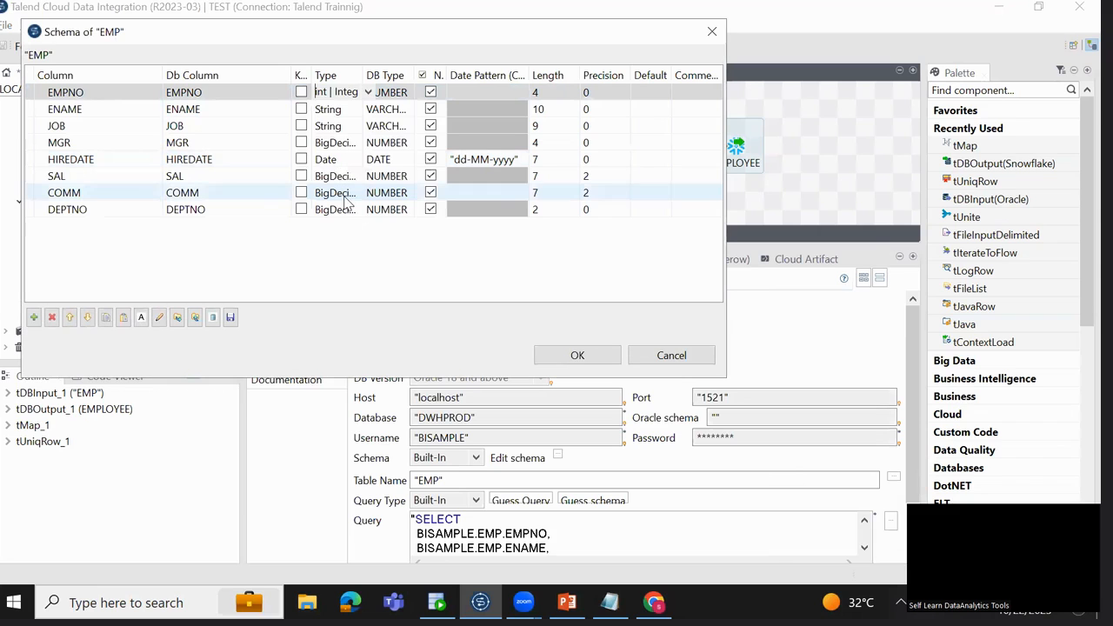
pyautogui.click(348, 145)
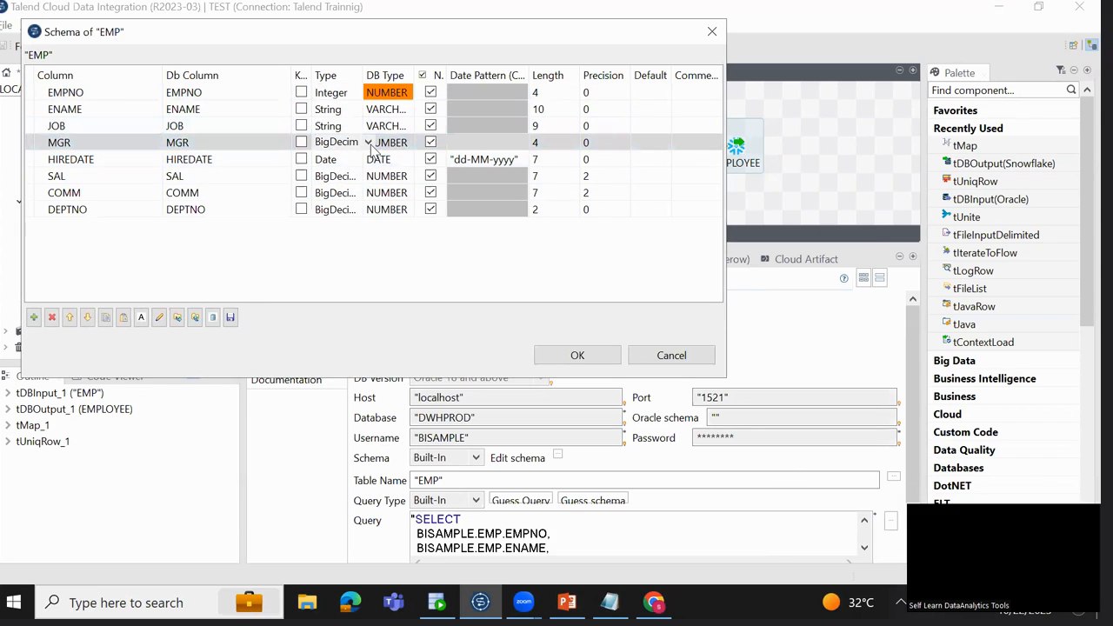
pyautogui.click(369, 143)
pyautogui.click(355, 247)
# Set the DEPTNO column's type to Integer, accept the EMP schema and propagate the changes.
pyautogui.click(341, 209)
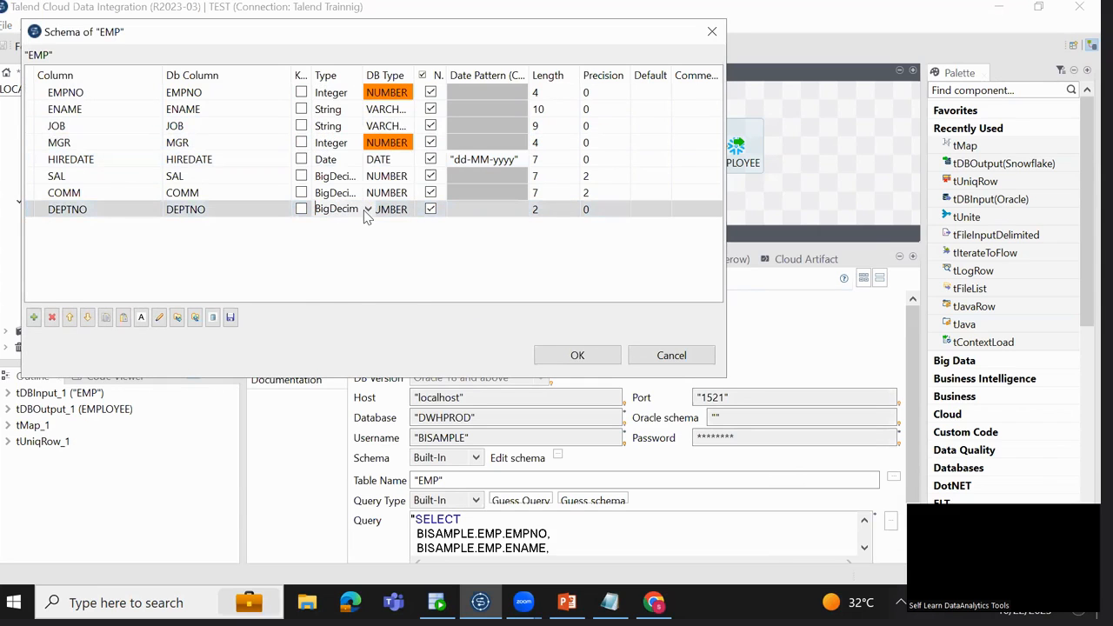
pyautogui.click(367, 210)
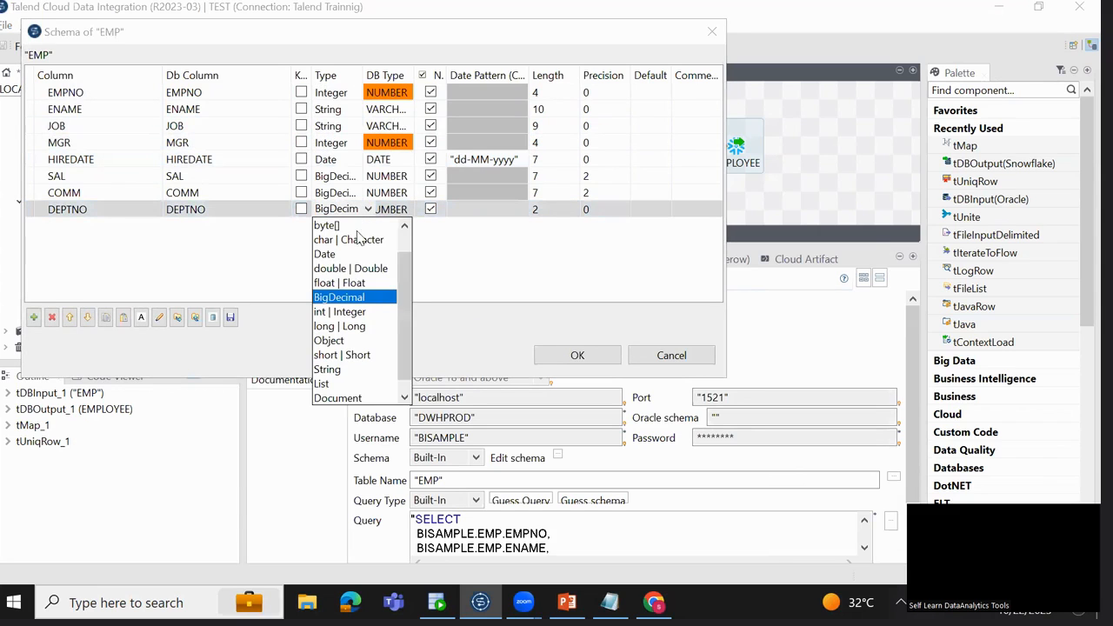
pyautogui.click(348, 313)
pyautogui.click(345, 192)
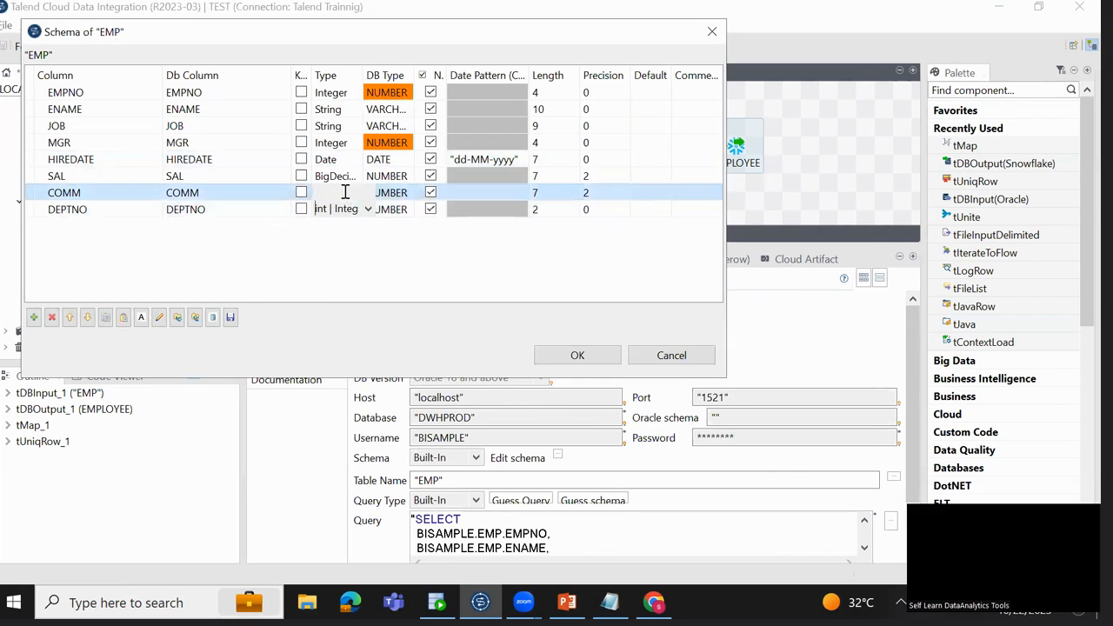
pyautogui.click(576, 355)
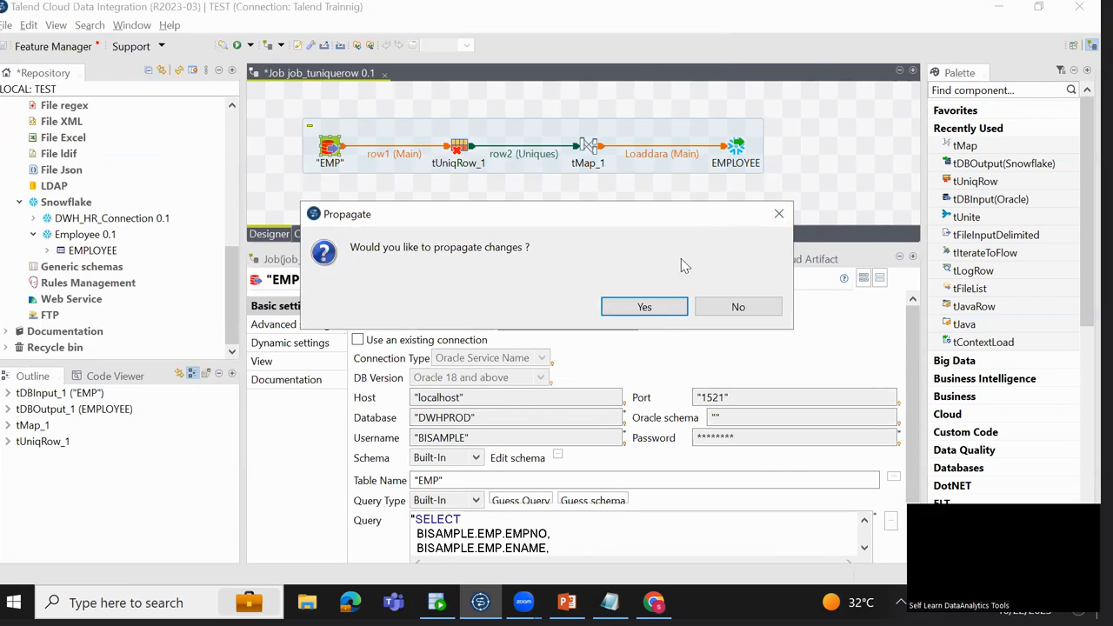
pyautogui.click(666, 300)
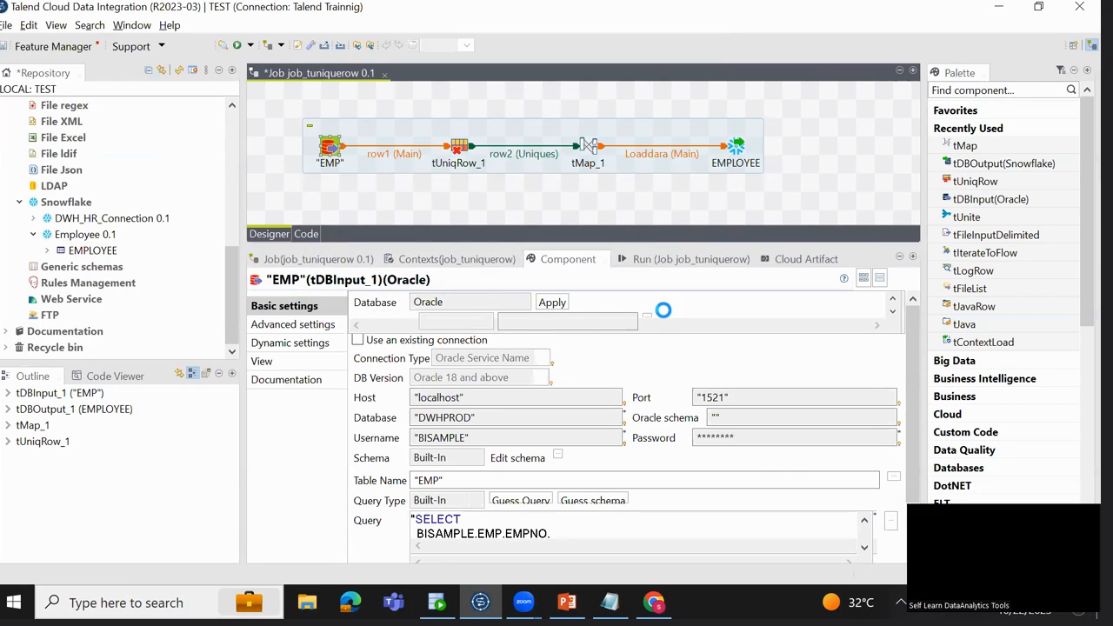
# Run job_tuniquerow again, switch to Snowflake in Chrome and rerun the EMPLOYEE query.
pyautogui.click(652, 259)
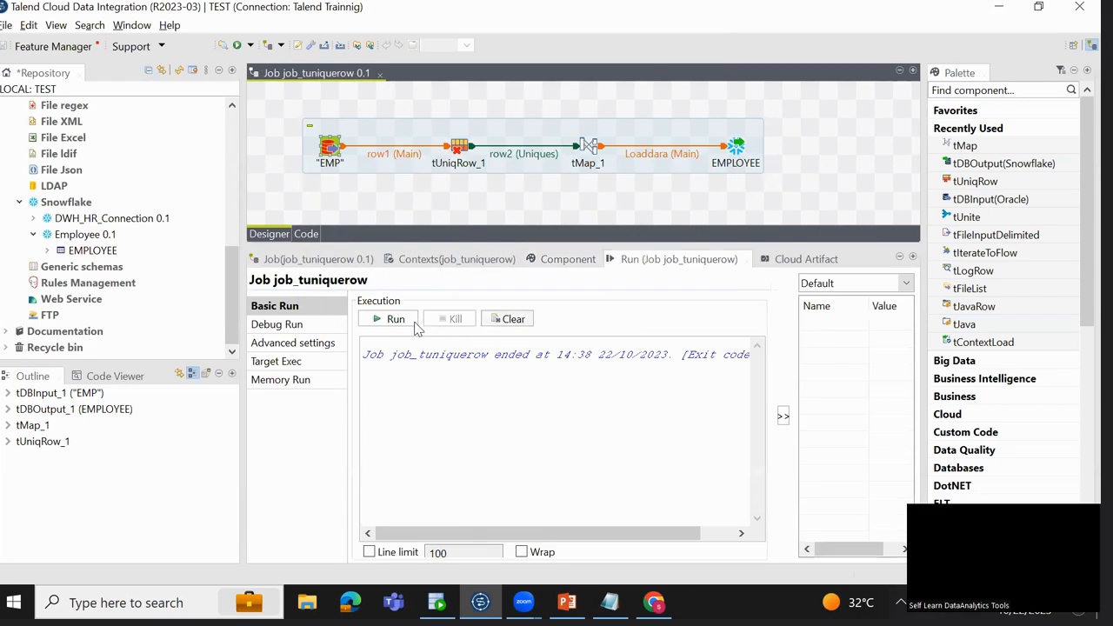
pyautogui.click(393, 319)
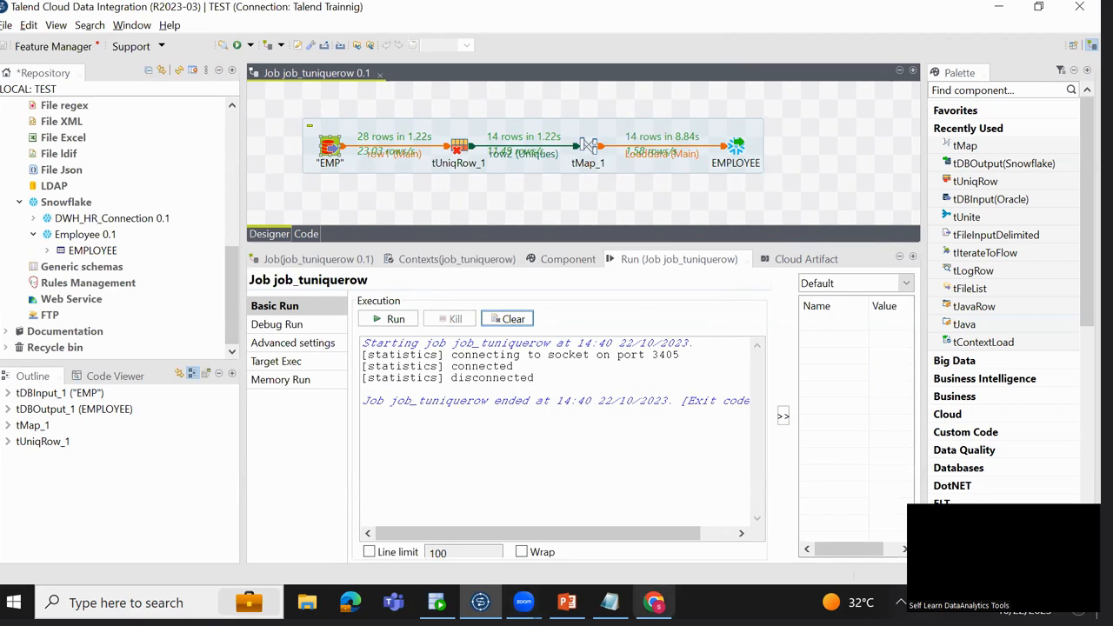
pyautogui.click(654, 603)
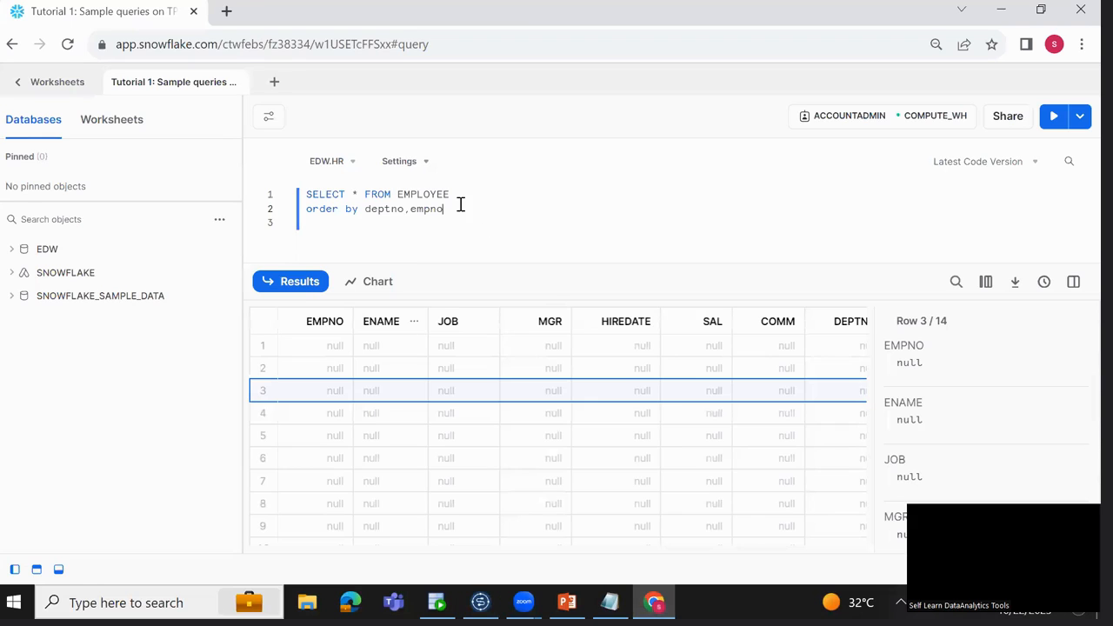
pyautogui.hotkey('ctrl', 'Return')
# Go down the EMPNO column of the EMPLOYEE result to check that each employee number is unique.
pyautogui.click(398, 378)
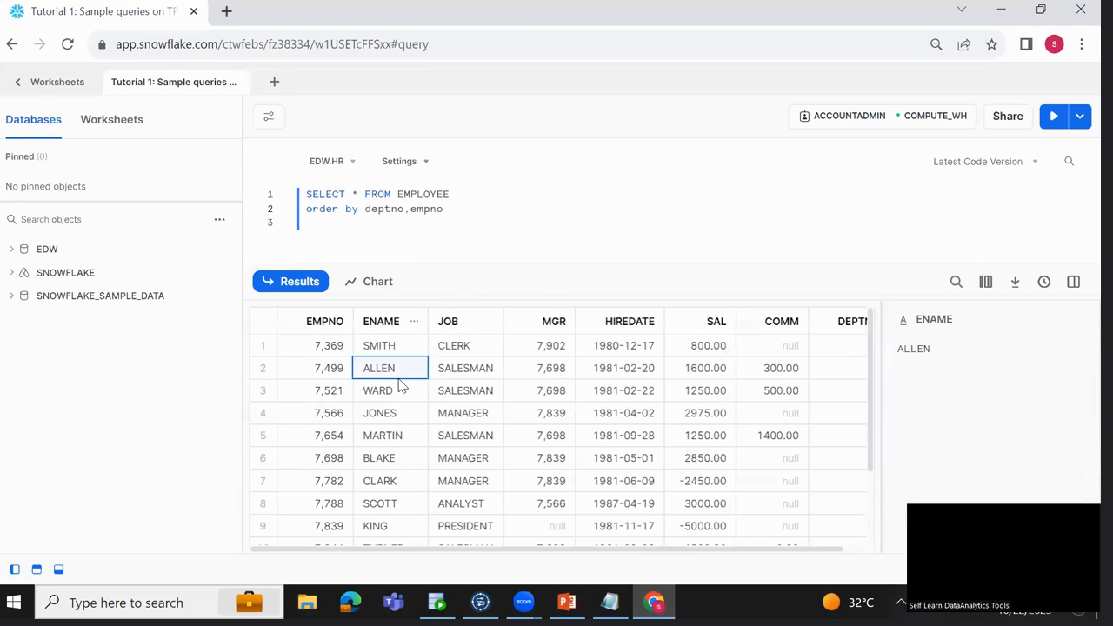
pyautogui.press('Up')
pyautogui.press('Left')
pyautogui.press('Down')
pyautogui.press('Down')
pyautogui.press('Down')
pyautogui.press('Down')
pyautogui.press('Down')
pyautogui.press('Down')
pyautogui.press('Down')
pyautogui.press('Down')
pyautogui.press('Down')
pyautogui.press('Down')
pyautogui.press('Down')
pyautogui.press('Down')
pyautogui.press('Down')
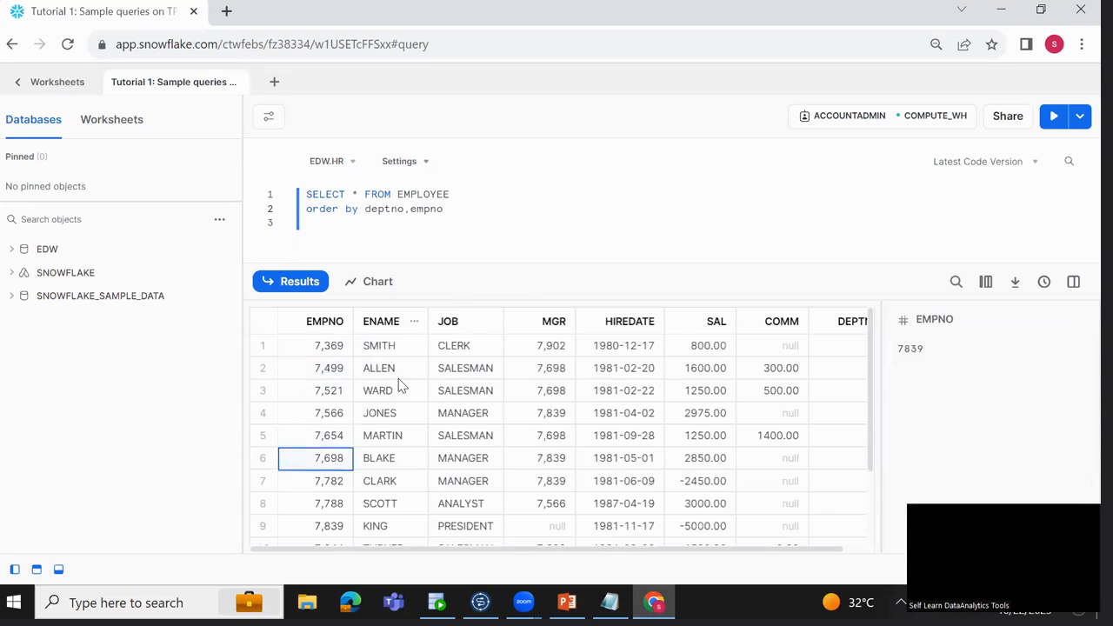
# Go down the DEPTNO column of the EMPLOYEE result to examine the department of the loaded rows.
pyautogui.hotkey('ctrl', 'Up')
pyautogui.press('Right')
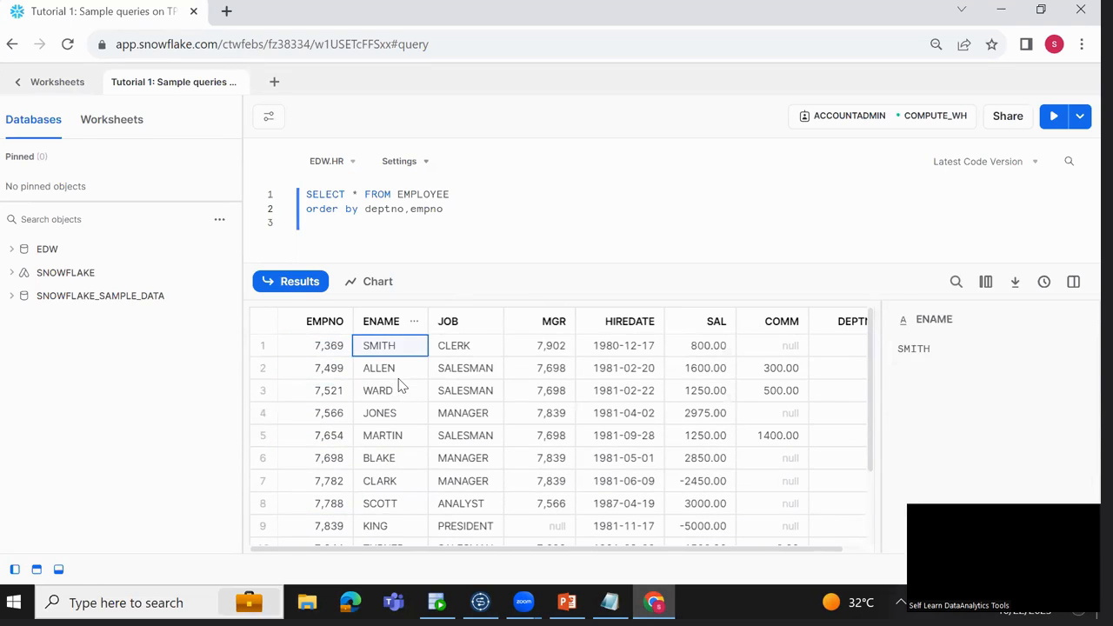
pyautogui.hotkey('ctrl', 'Right')
pyautogui.press('Down')
pyautogui.press('Down')
pyautogui.press('Down')
pyautogui.press('Down')
pyautogui.press('Down')
pyautogui.press('Down')
pyautogui.press('Down')
pyautogui.press('Down')
pyautogui.press('Down')
pyautogui.press('Down')
pyautogui.press('Down')
pyautogui.press('Down')
pyautogui.press('Down')
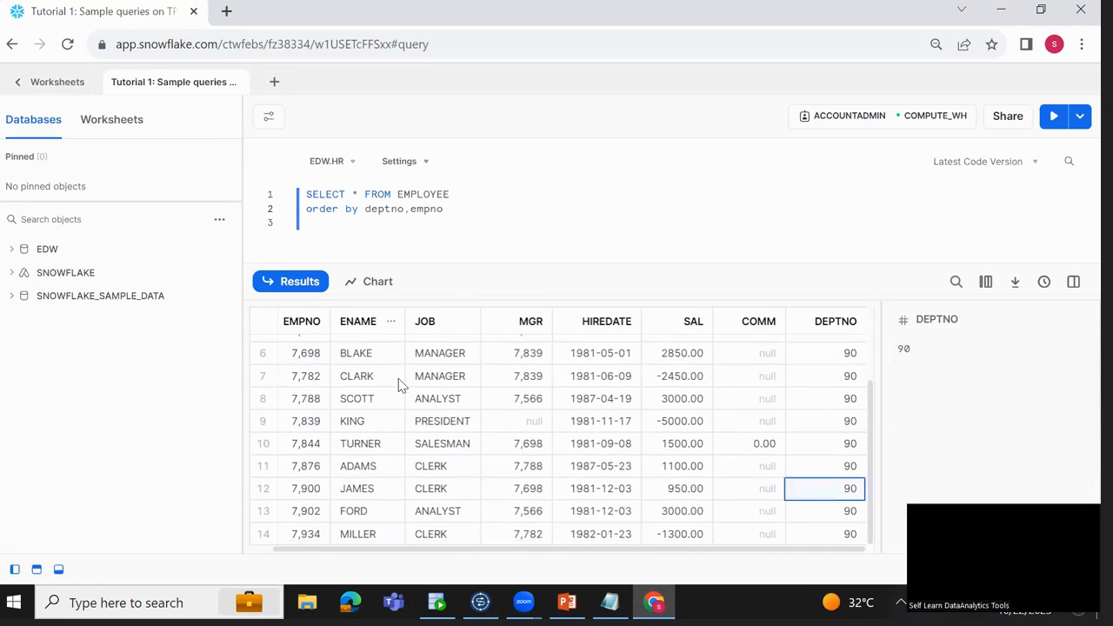
pyautogui.click(853, 359)
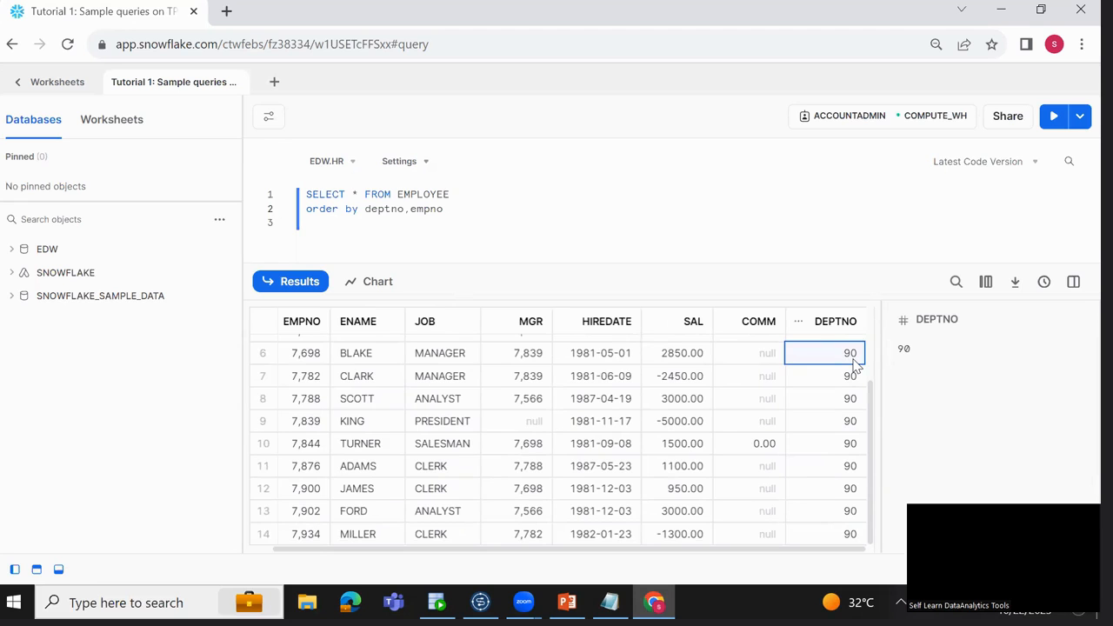
# Switch to SQL Developer and examine the first pair of duplicate EMPNO rows and their DEPTNO values in the emp result.
pyautogui.click(436, 603)
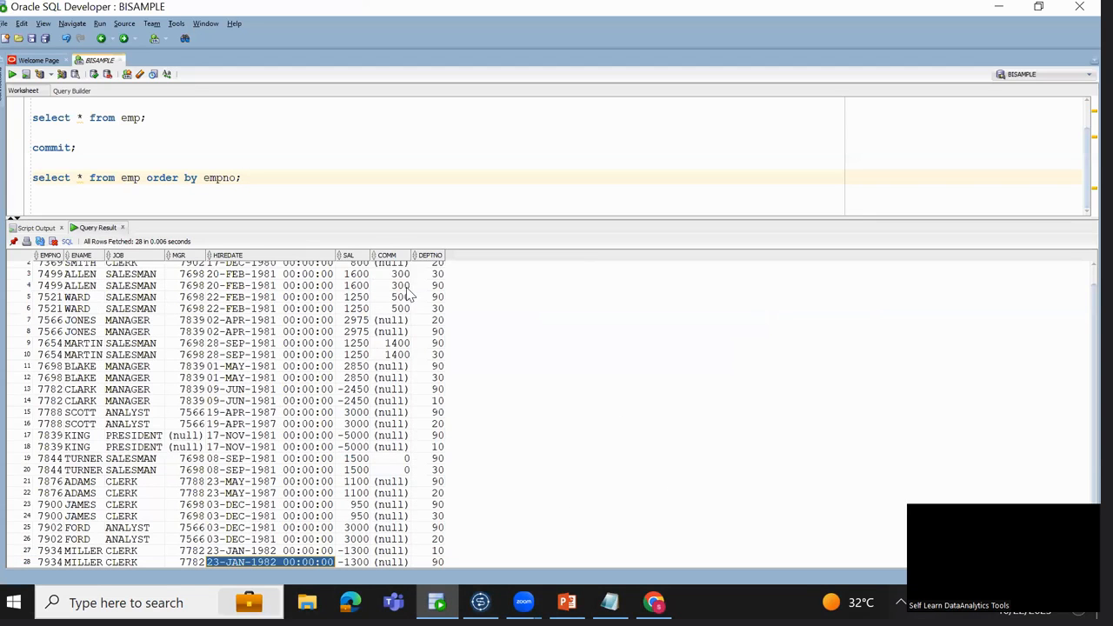
pyautogui.scroll(1, 407, 288)
pyautogui.click(407, 280)
pyautogui.click(414, 279)
pyautogui.click(407, 280)
pyautogui.click(415, 280)
pyautogui.click(415, 269)
pyautogui.press('Left')
pyautogui.press('Left')
pyautogui.press('Left')
pyautogui.press('Left')
pyautogui.press('Left')
pyautogui.press('Left')
pyautogui.press('Left')
pyautogui.hotkey('shift', 'End')
# Examine the second pair of duplicate EMPNO rows in the emp result to compare their order with the loaded data.
pyautogui.press('Down')
pyautogui.press('Down')
pyautogui.press('Left')
pyautogui.press('Left')
pyautogui.press('Left')
pyautogui.press('Left')
pyautogui.press('Left')
pyautogui.press('Left')
pyautogui.press('Left')
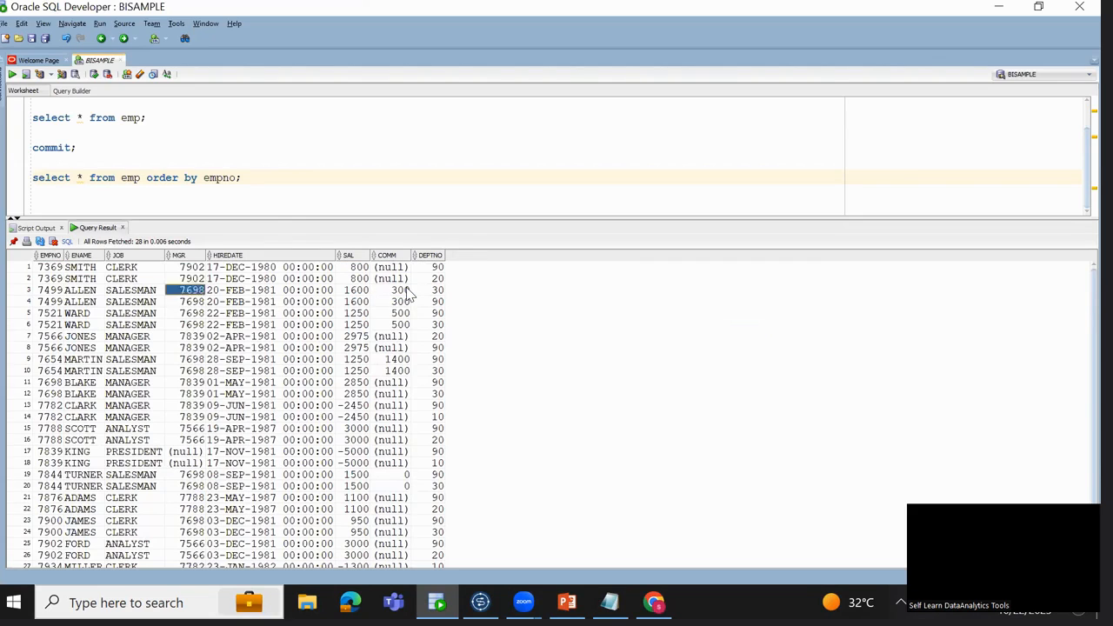
pyautogui.hotkey('shift', 'Down')
pyautogui.hotkey('shift', 'Right')
pyautogui.hotkey('shift', 'Left')
pyautogui.hotkey('shift', 'Up')
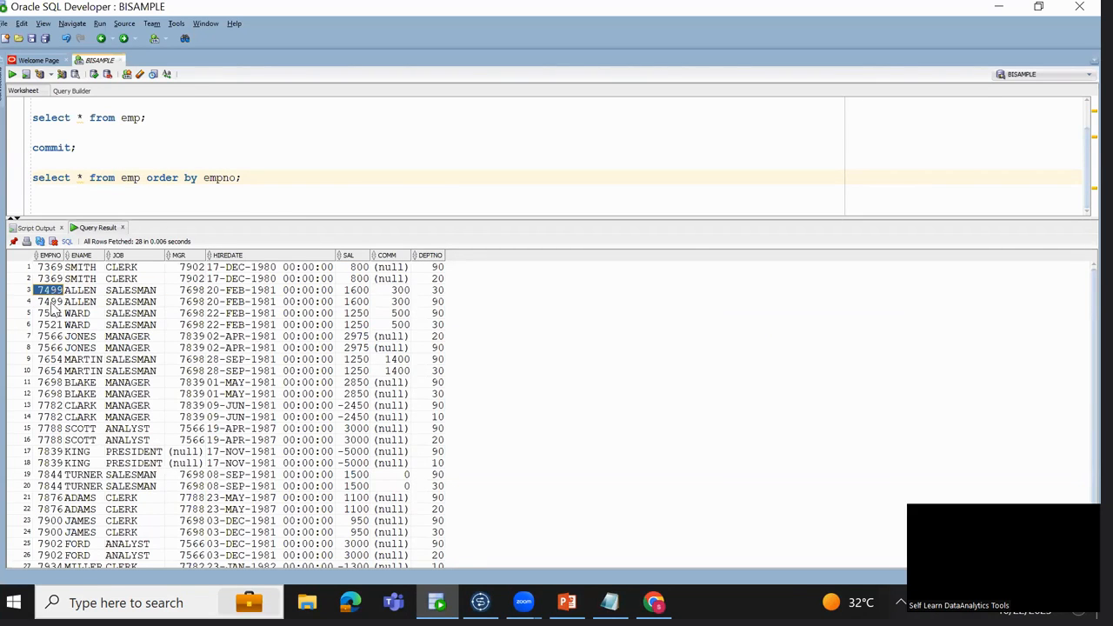
# Check the EMPNO column and compare the EMPNO and DEPTNO values of the first two rows in the emp result.
pyautogui.click(51, 255)
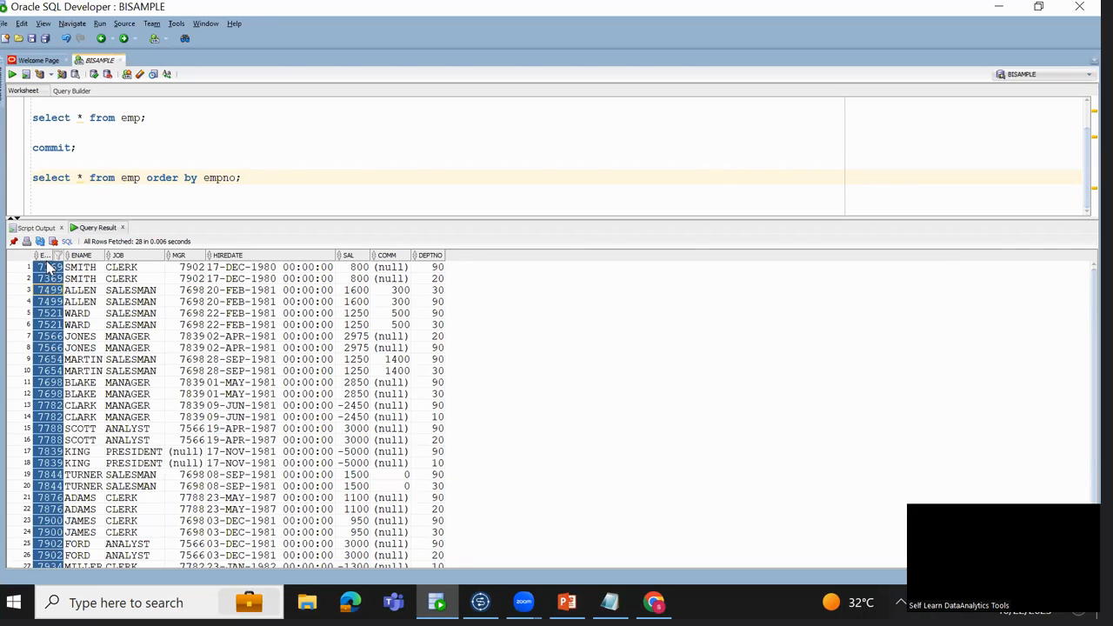
pyautogui.click(50, 267)
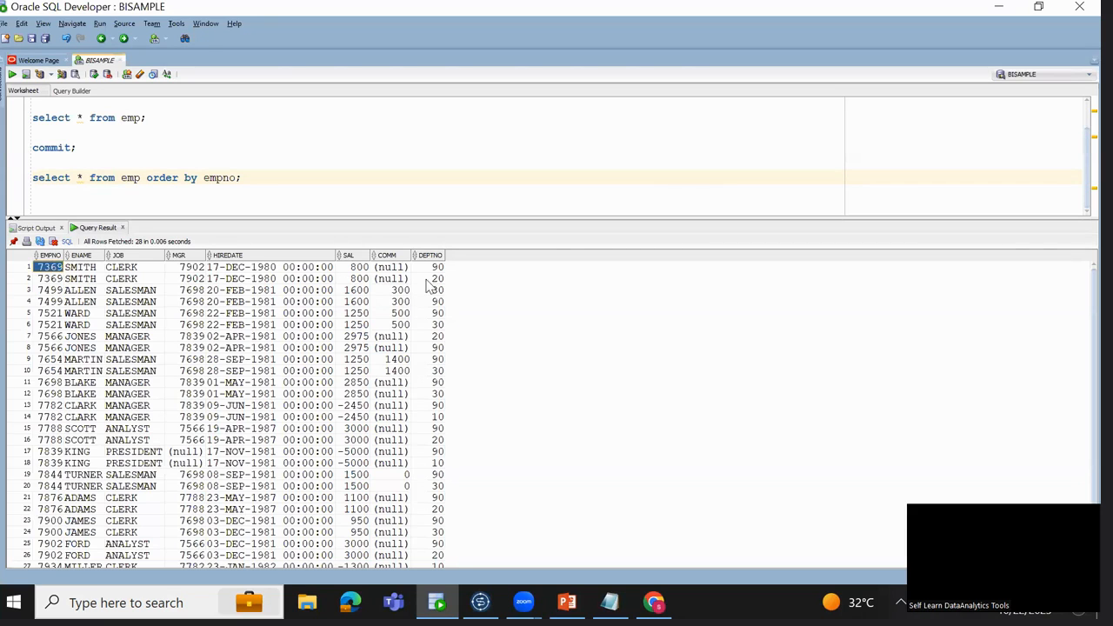
pyautogui.keyDown('ctrl'); pyautogui.click(433, 268); pyautogui.keyUp('ctrl')
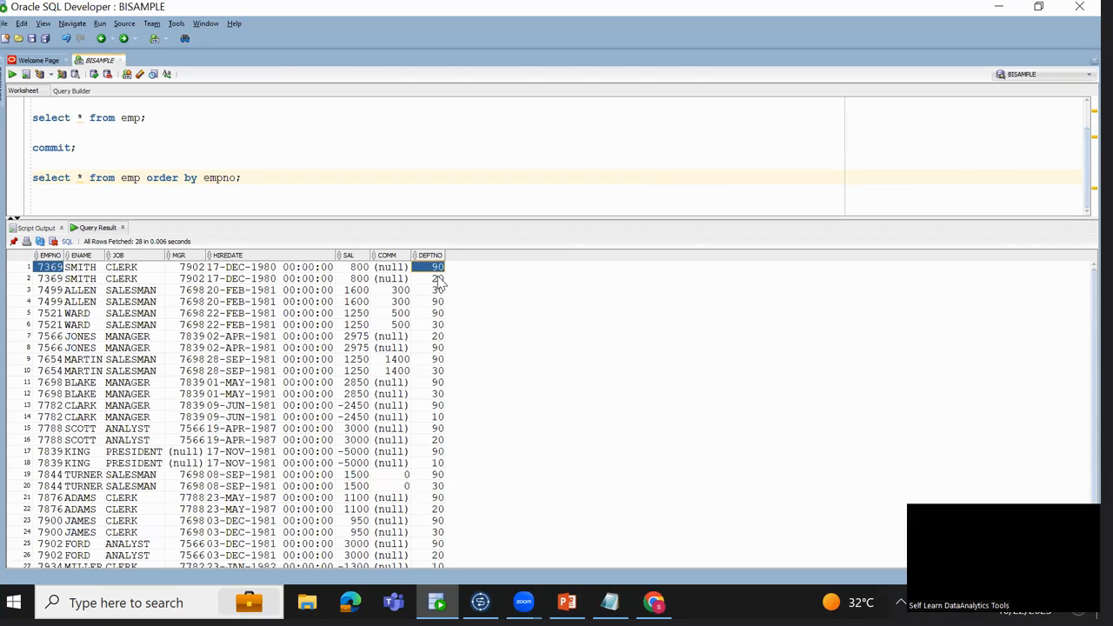
pyautogui.keyDown('shift'); pyautogui.click(439, 279); pyautogui.keyUp('shift')
pyautogui.keyDown('shift'); pyautogui.click(48, 278); pyautogui.keyUp('shift')
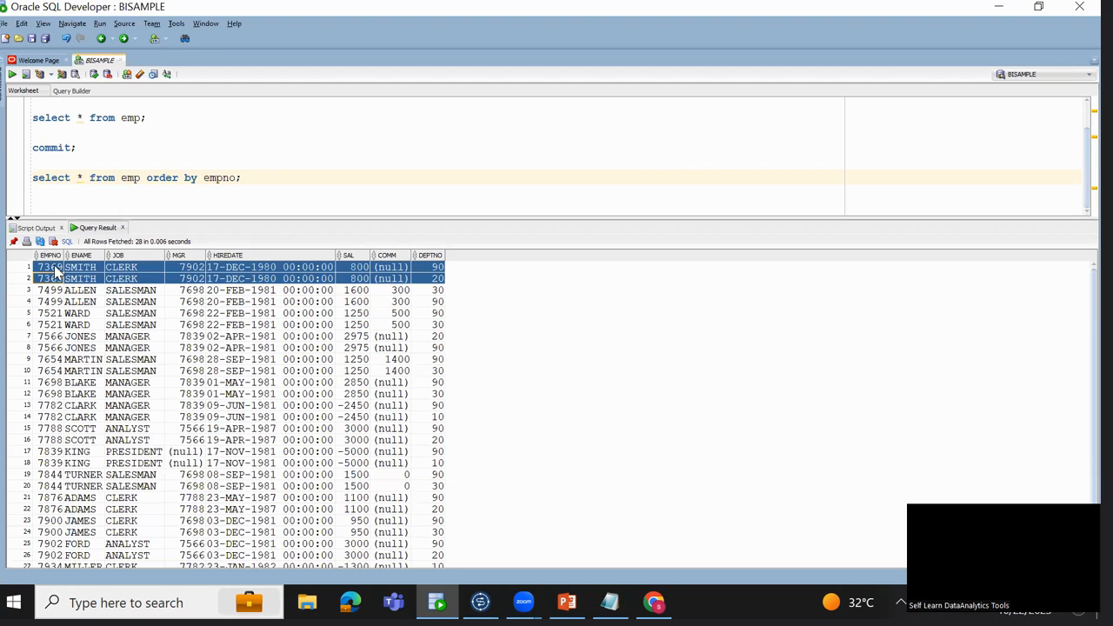
# Switch to Talend and review the key attributes in the basic settings of tUniqRow_1.
pyautogui.click(482, 602)
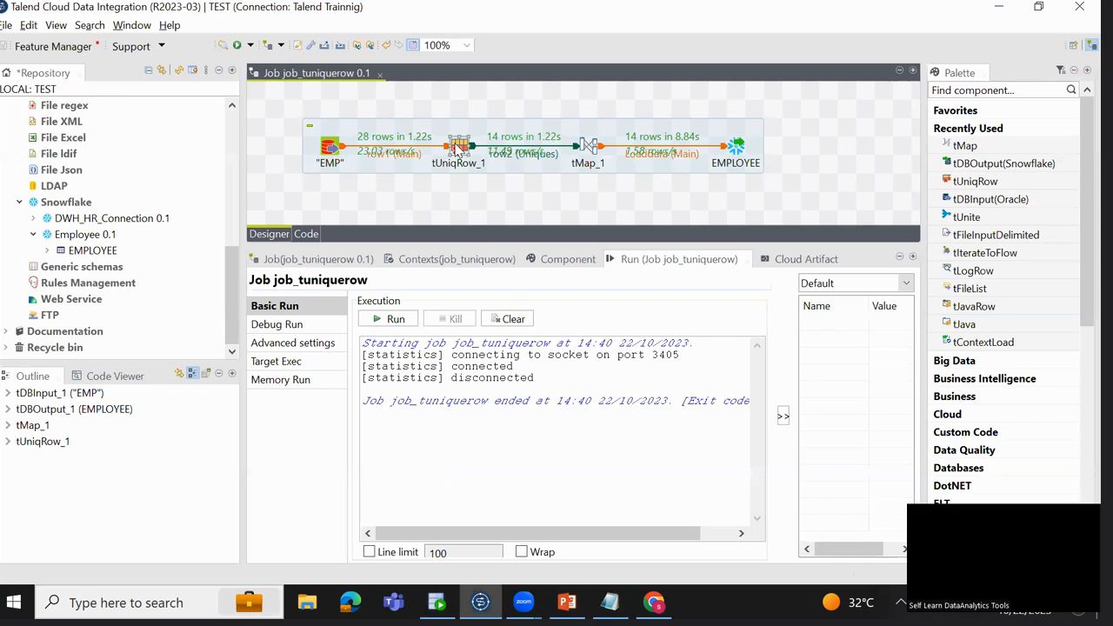
pyautogui.click(566, 258)
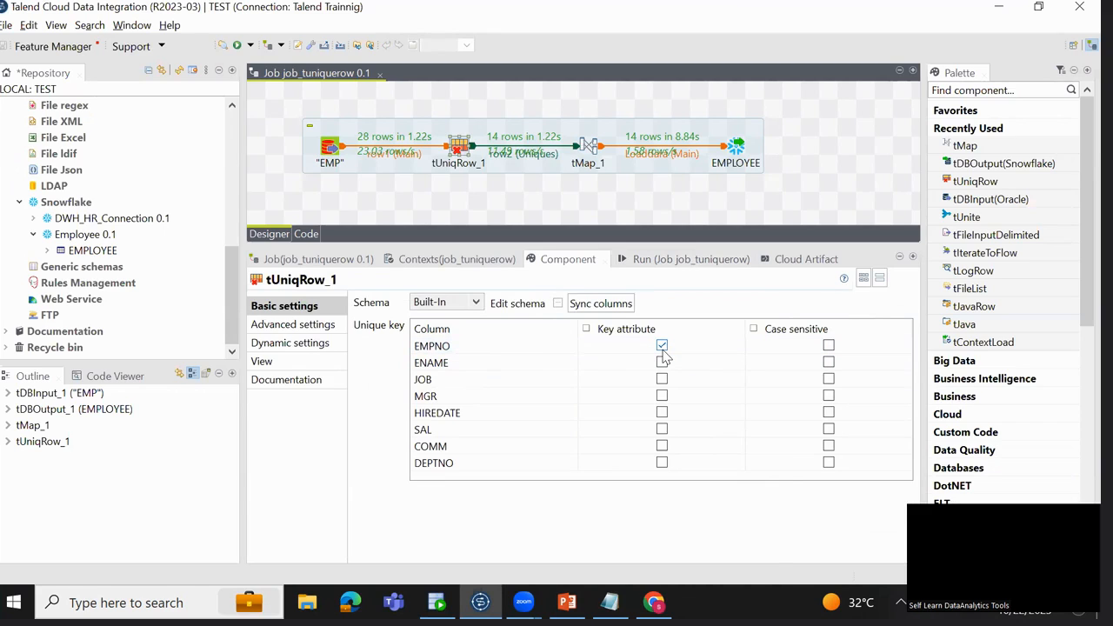
# Switch to SQL Developer and select both complete rows of EMPNO 7369, from EMPNO through DEPTNO, to compare them.
pyautogui.hotkey('alt', 'Tab')
pyautogui.click(49, 267)
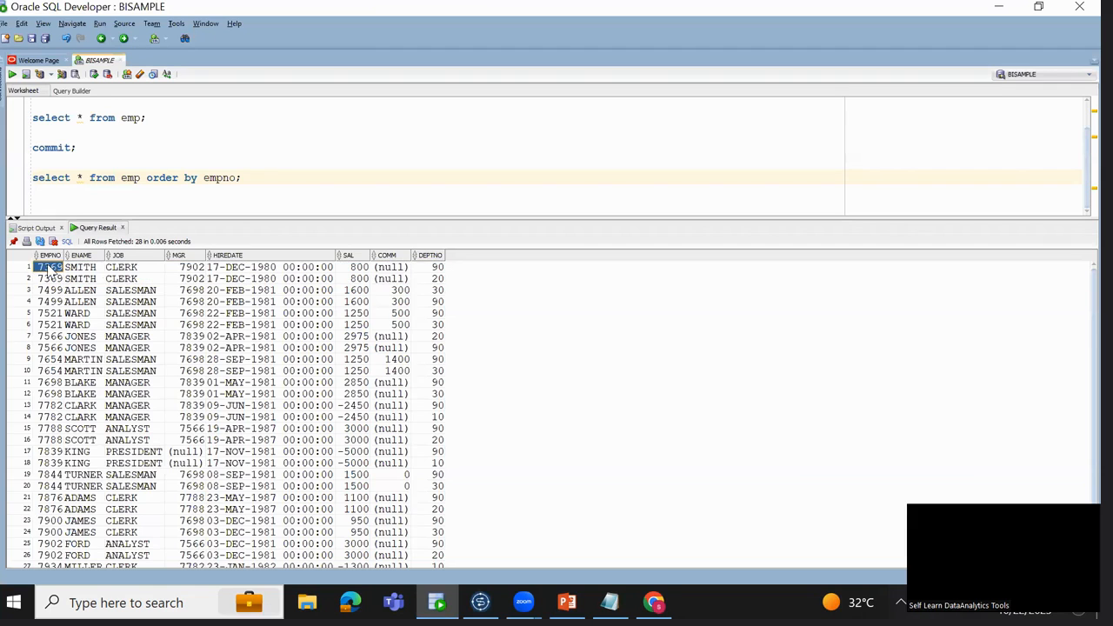
pyautogui.hotkey('shift', 'Down')
pyautogui.hotkey('shift', 'Right')
pyautogui.hotkey('shift', 'Right')
pyautogui.hotkey('shift', 'Right')
pyautogui.hotkey('shift', 'Right')
pyautogui.hotkey('shift', 'Right')
pyautogui.hotkey('shift', 'Right')
pyautogui.hotkey('shift', 'Right')
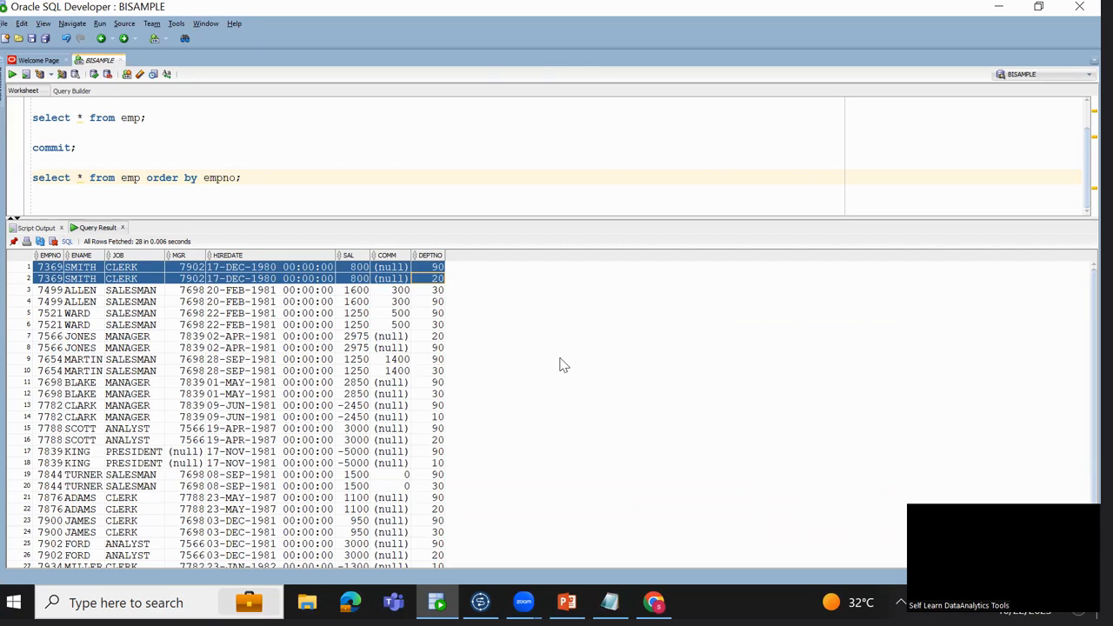
# Return to Talend, add DEPTNO as a key attribute of tUniqRow_1 alongside EMPNO, and save and run the job.
pyautogui.hotkey('alt', 'Tab')
pyautogui.click(663, 464)
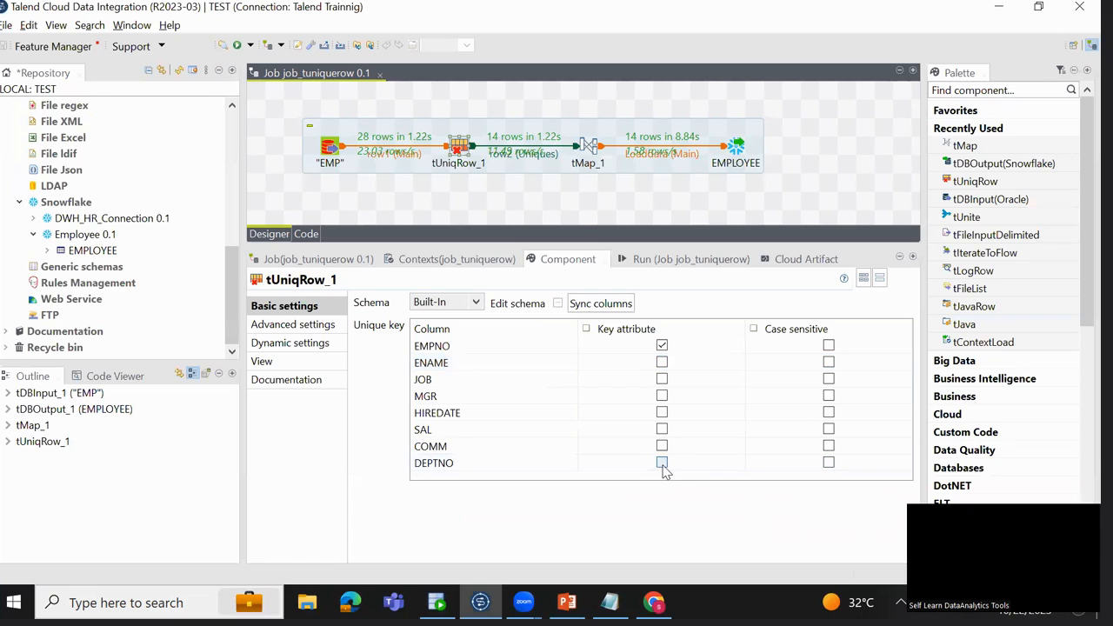
pyautogui.hotkey('ctrl', 's')
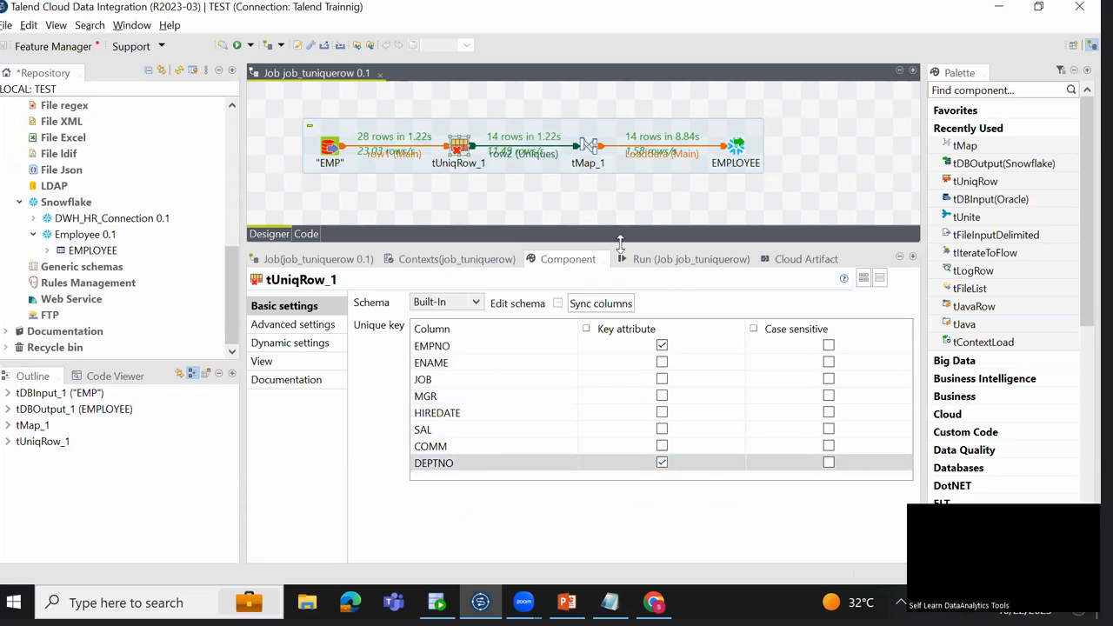
pyautogui.click(642, 259)
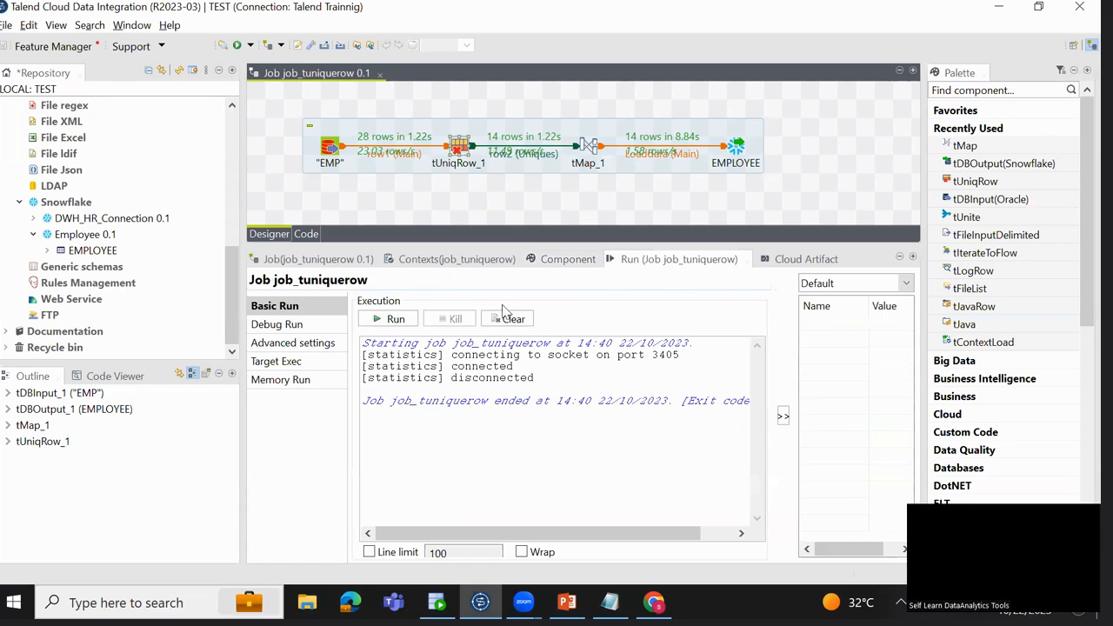
pyautogui.click(386, 318)
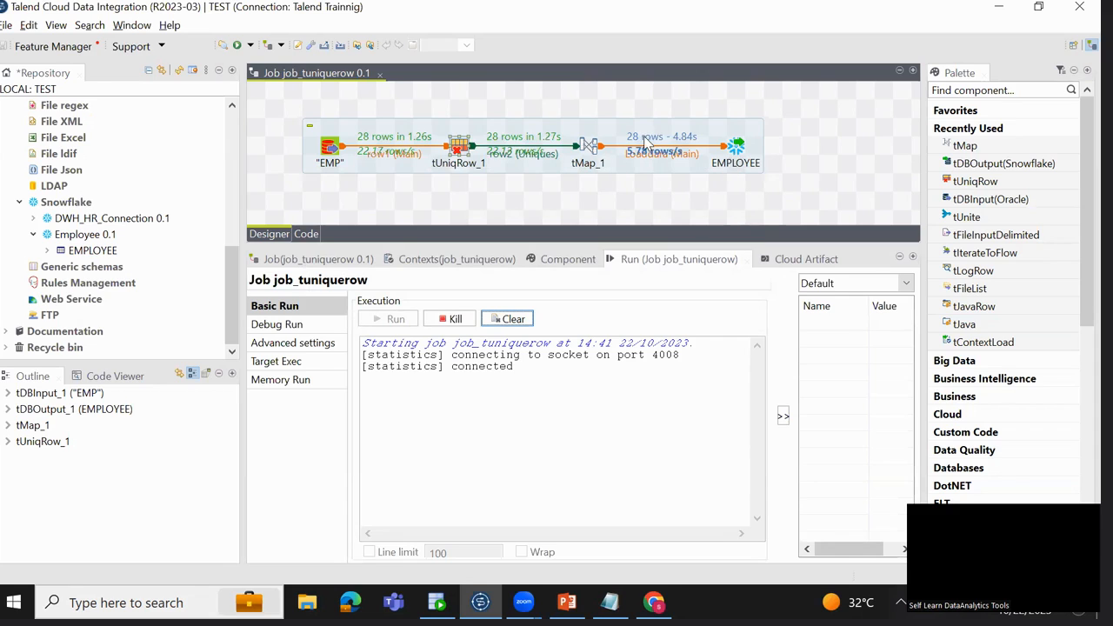
# Switch to Snowflake, rerun the EMPLOYEE query and go up the EMPNO column to the first row.
pyautogui.click(654, 602)
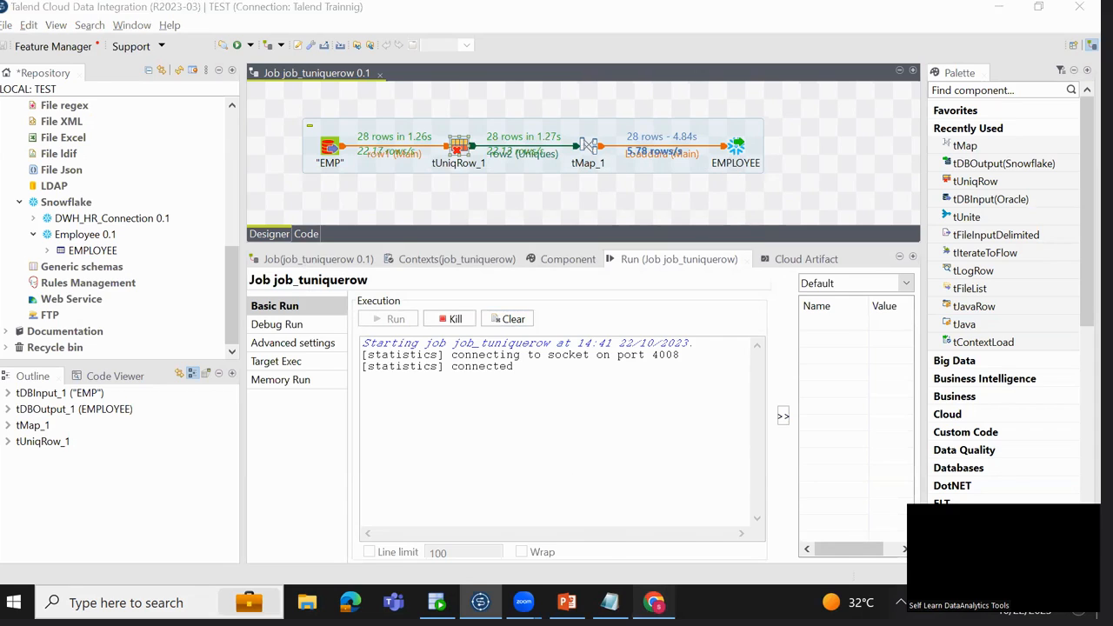
pyautogui.hotkey('ctrl', 'Return')
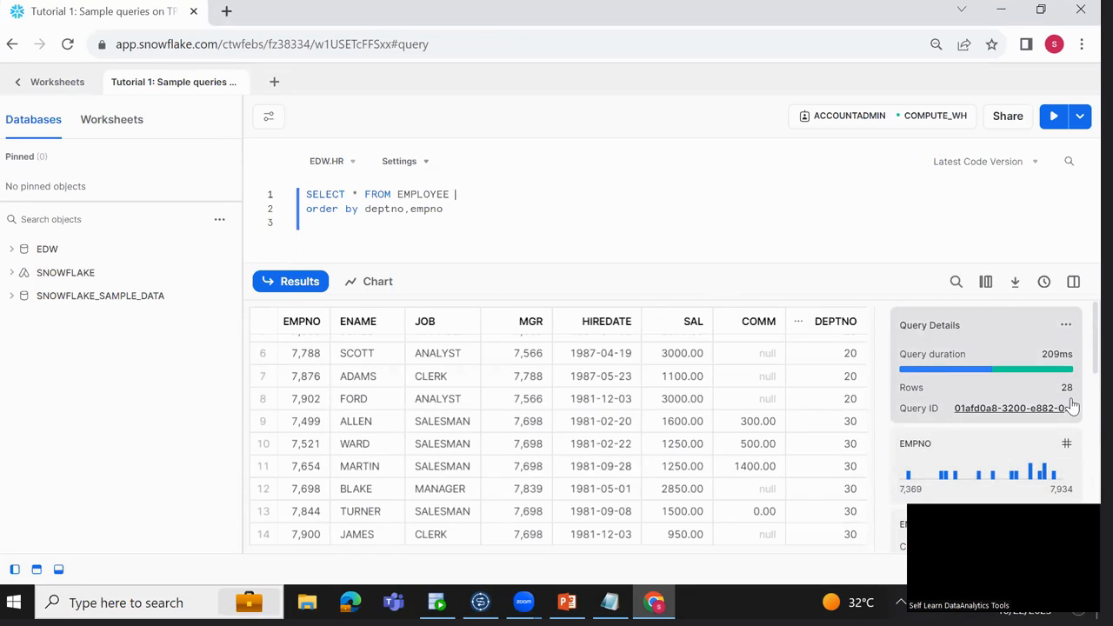
pyautogui.click(306, 380)
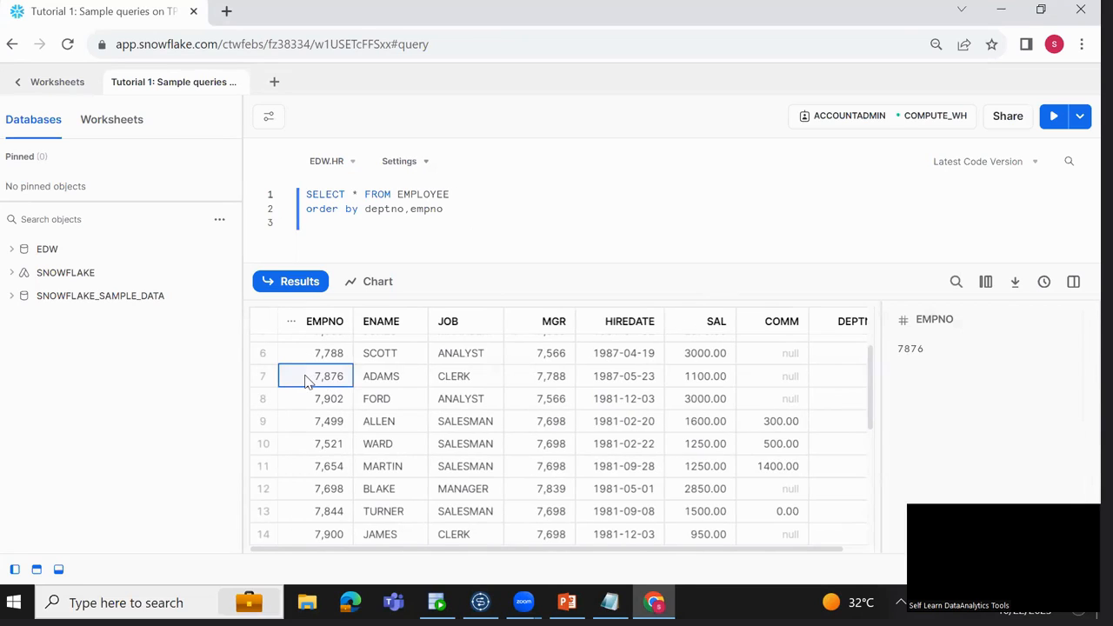
pyautogui.press('Up')
pyautogui.press('Up')
pyautogui.press('Up')
pyautogui.press('Up')
pyautogui.press('Up')
pyautogui.press('Up')
pyautogui.press('Down')
pyautogui.press('Up')
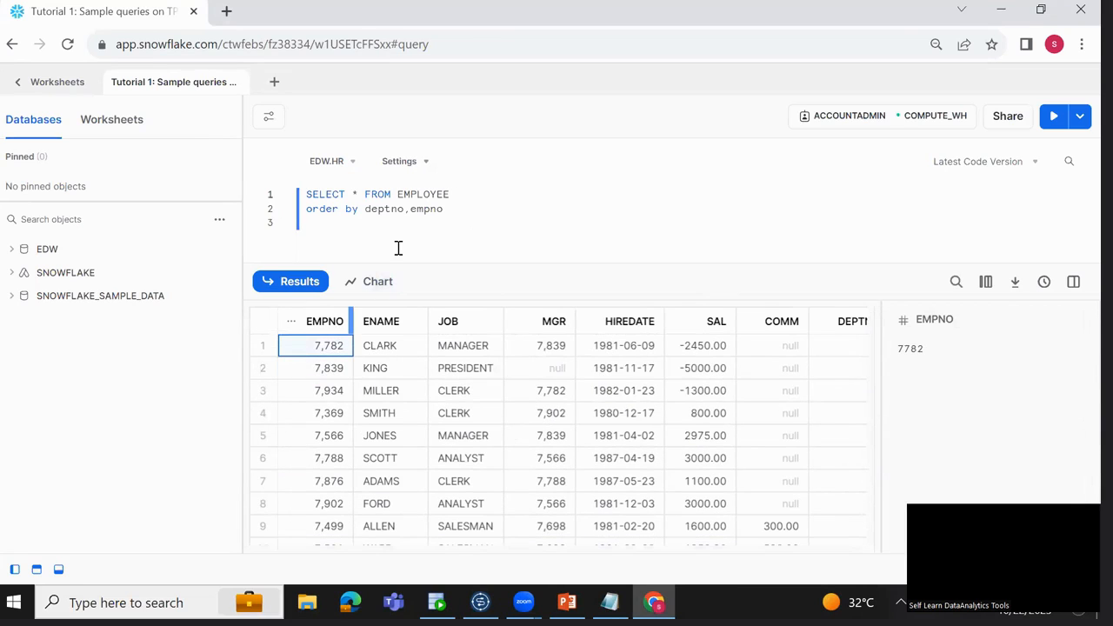
# Remove deptno from the query's sort so EMPLOYEE is ordered by empno only, and run it.
pyautogui.doubleClick(386, 209)
pyautogui.press('Delete')
pyautogui.press('Delete')
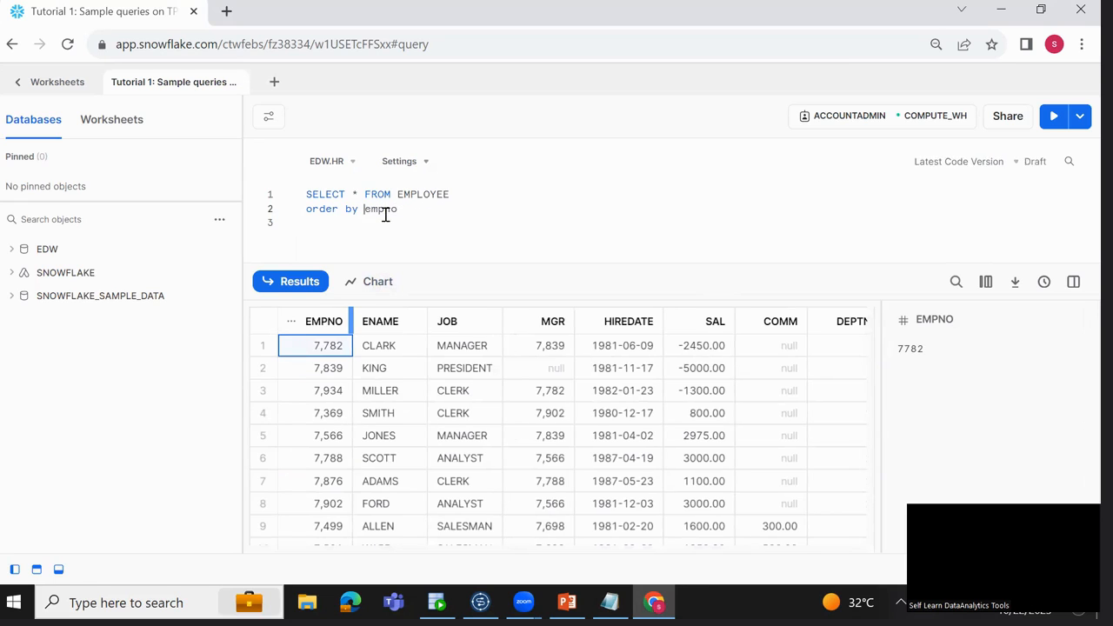
pyautogui.hotkey('ctrl', 'Return')
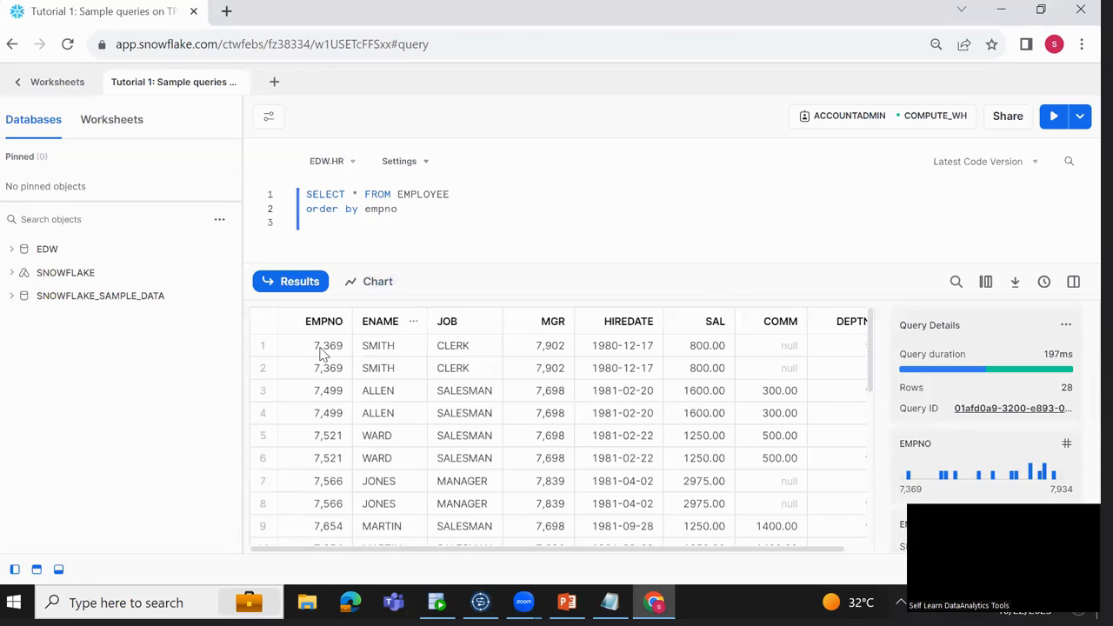
# Examine the first pair of duplicate EMPNO rows in the EMPLOYEE result across to their DEPTNO values, and continue down the column.
pyautogui.click(321, 350)
pyautogui.press('Down')
pyautogui.press('Right')
pyautogui.press('Right')
pyautogui.press('Right')
pyautogui.press('Right')
pyautogui.press('Right')
pyautogui.press('Right')
pyautogui.press('Right')
pyautogui.press('Right')
pyautogui.press('Down')
pyautogui.press('Down')
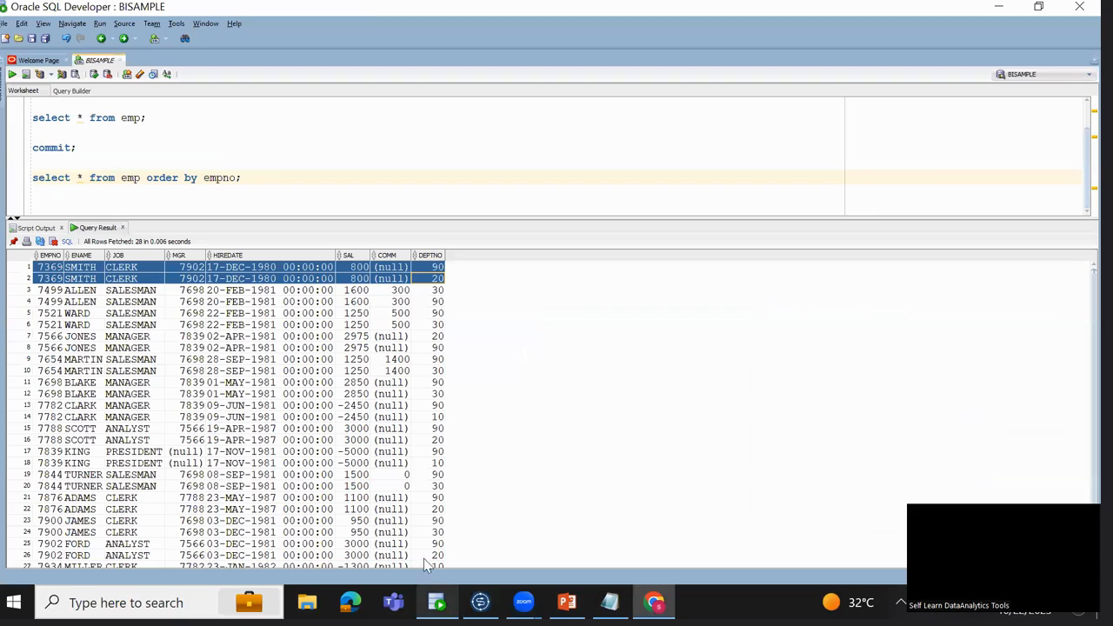
# Write the statement "update emp set deptno=90 where empno=7369 and deptno=20" below the emp query.
pyautogui.click(285, 174)
pyautogui.press('Return')
pyautogui.press('Return')
pyautogui.press('Return')
pyautogui.write('update')
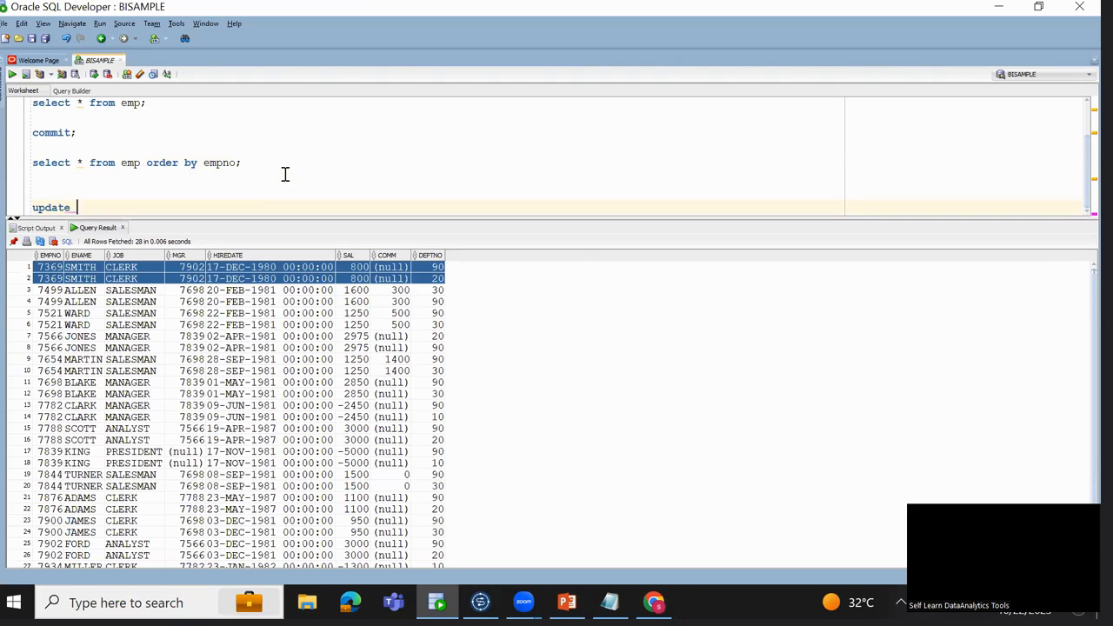
pyautogui.click(135, 164)
pyautogui.press('Down')
pyautogui.hotkey('ctrl', 'End')
pyautogui.write('emp set deptno=90 whe')
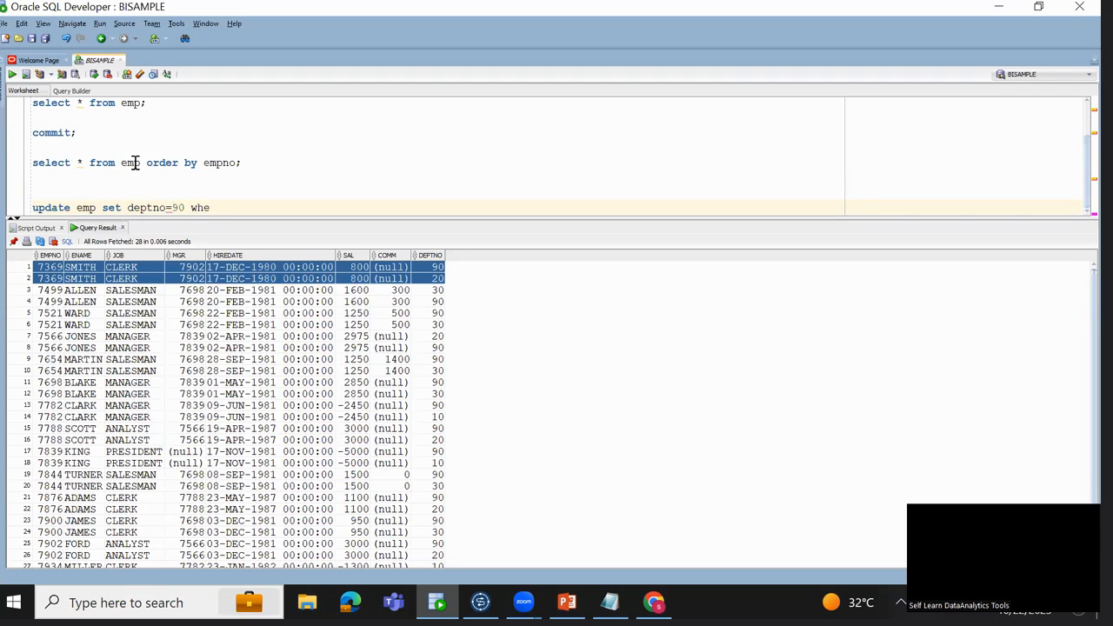
pyautogui.write('re empno=7369 and deptno=')
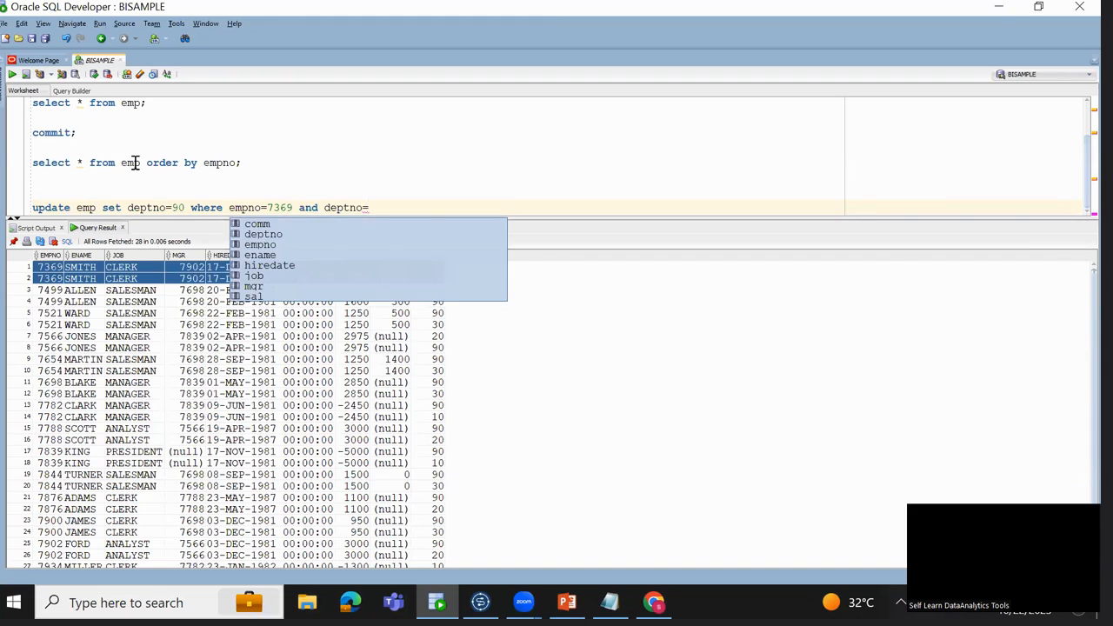
pyautogui.click(388, 209)
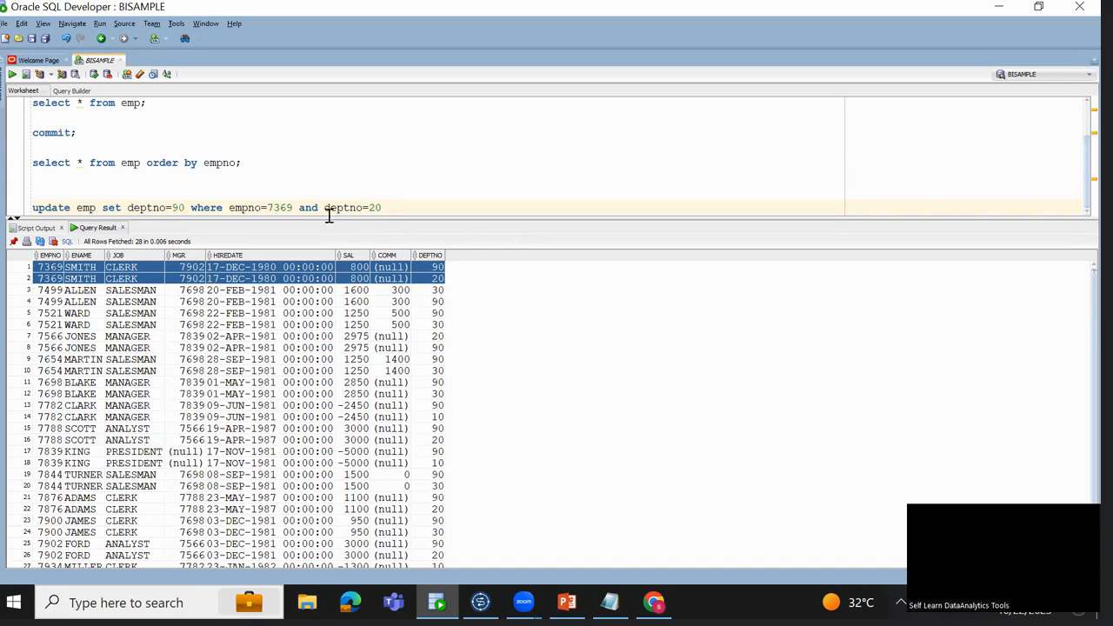
# Swap the department values so the update sets deptno=20 where empno=7369 and deptno=90, recheck the two rows, and execute it.
pyautogui.click(177, 207)
pyautogui.press('BackSpace')
pyautogui.write('2')
pyautogui.press('BackSpace')
pyautogui.write('9')
pyautogui.click(40, 268)
pyautogui.hotkey('shift', 'Down')
pyautogui.hotkey('shift', 'Right')
pyautogui.hotkey('shift', 'Right')
pyautogui.hotkey('shift', 'Right')
pyautogui.hotkey('shift', 'Right')
pyautogui.hotkey('shift', 'Right')
pyautogui.hotkey('shift', 'Right')
pyautogui.hotkey('shift', 'Right')
pyautogui.click(397, 207)
pyautogui.hotkey('ctrl', 'Return')
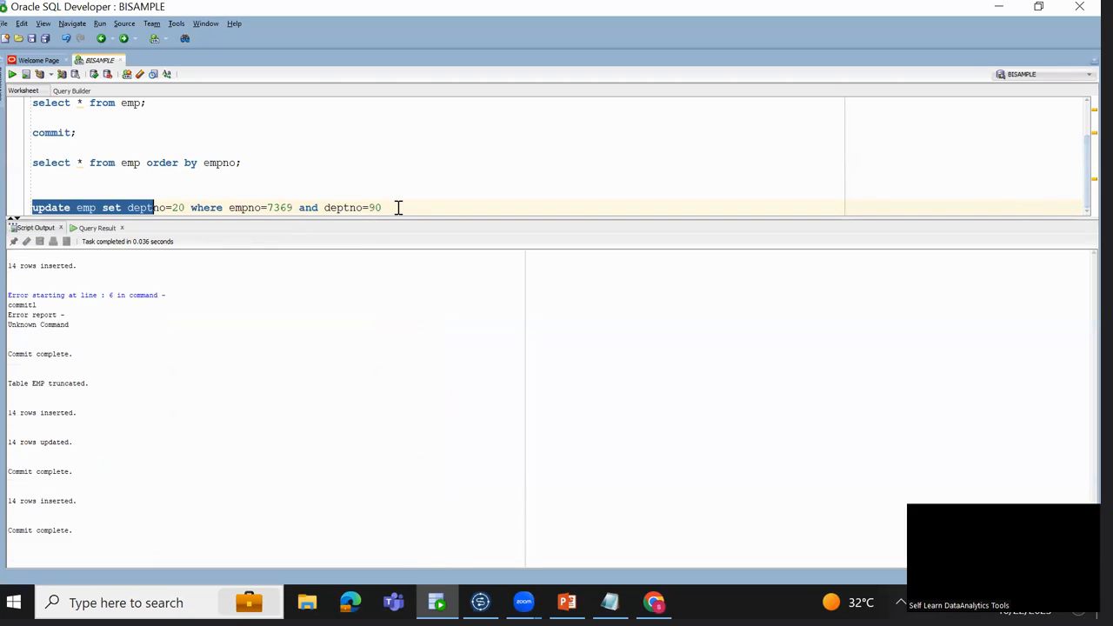
# Add a commit; statement below the update statement and try to execute it.
pyautogui.press('Return')
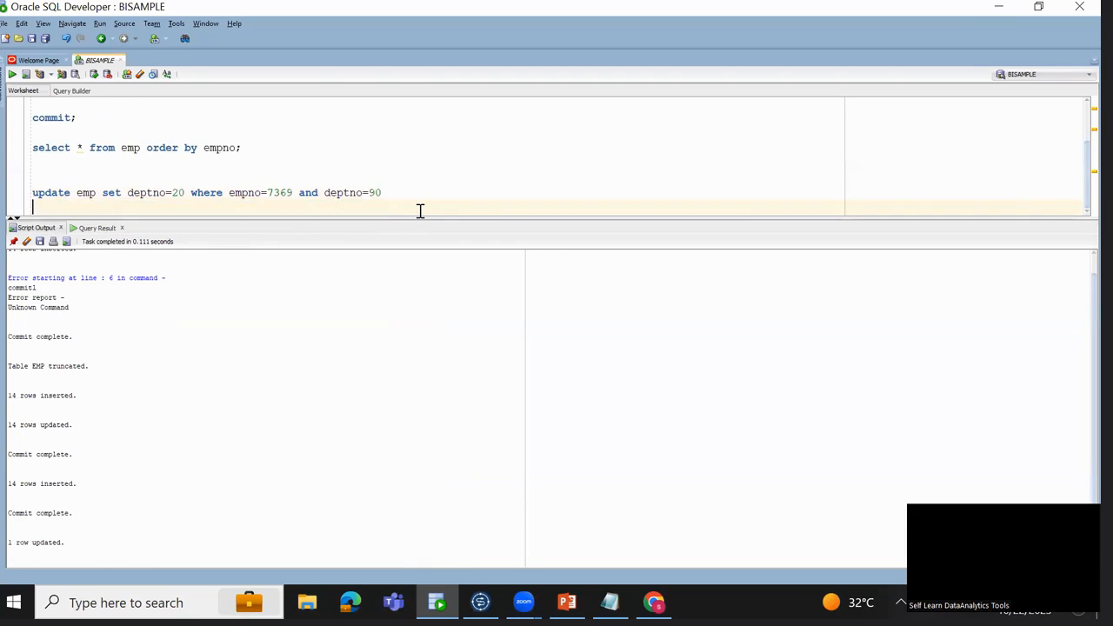
pyautogui.write('co')
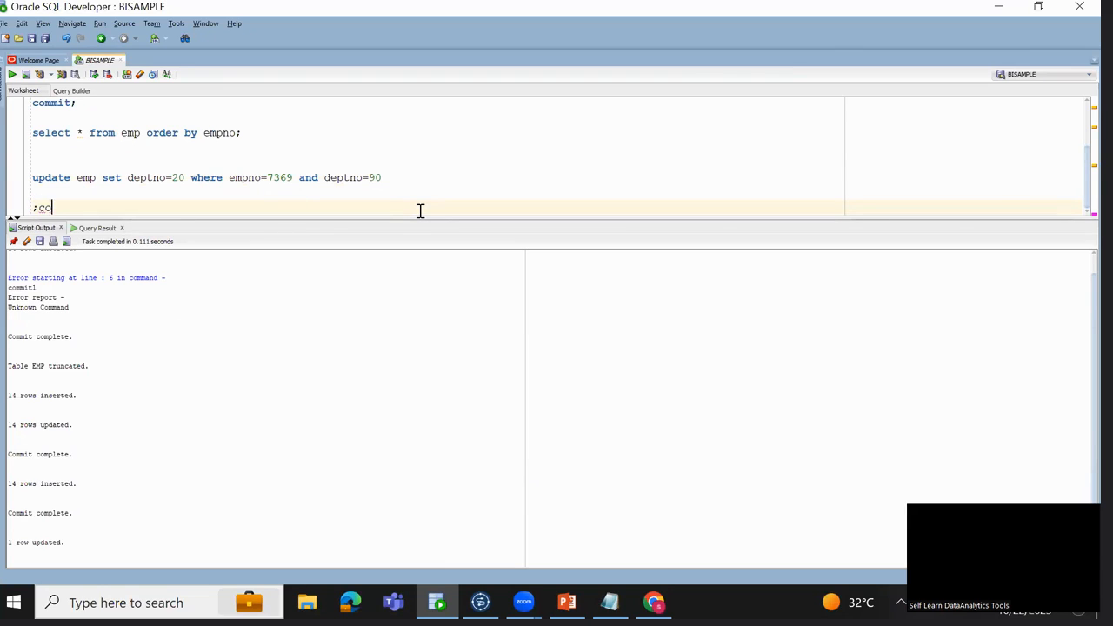
pyautogui.write('mmit;')
pyautogui.hotkey('ctrl', 'Return')
# Rerun the emp query ordered by empno to check the updated DEPTNO value.
pyautogui.press('Up')
pyautogui.press('Up')
pyautogui.press('Up')
pyautogui.press('Up')
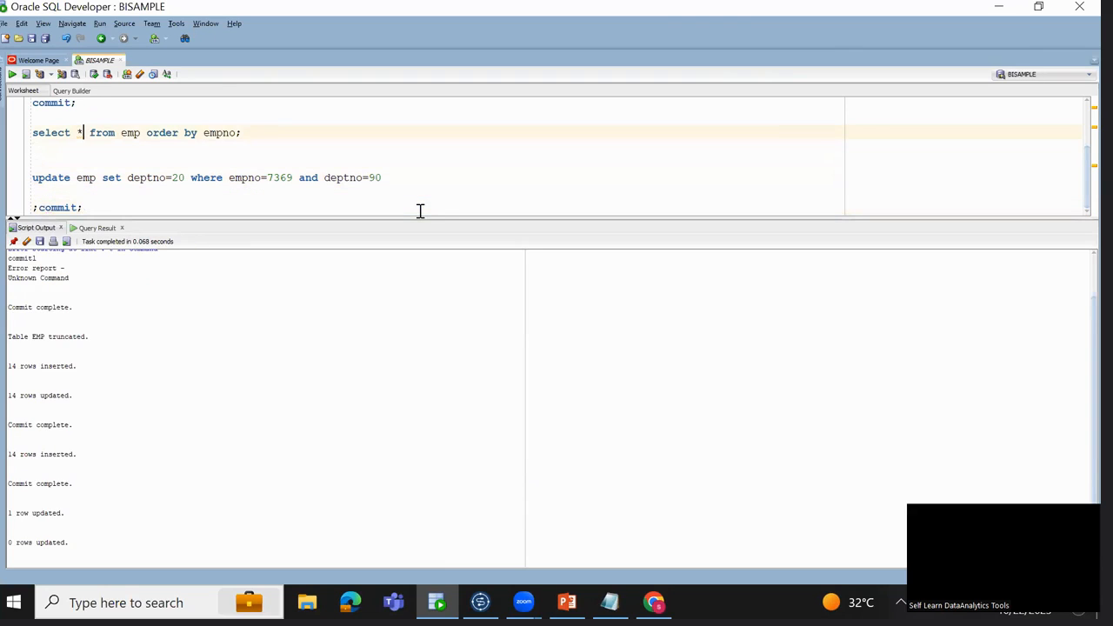
pyautogui.press('Home')
pyautogui.hotkey('shift', 'Down')
pyautogui.hotkey('ctrl', 'Return')
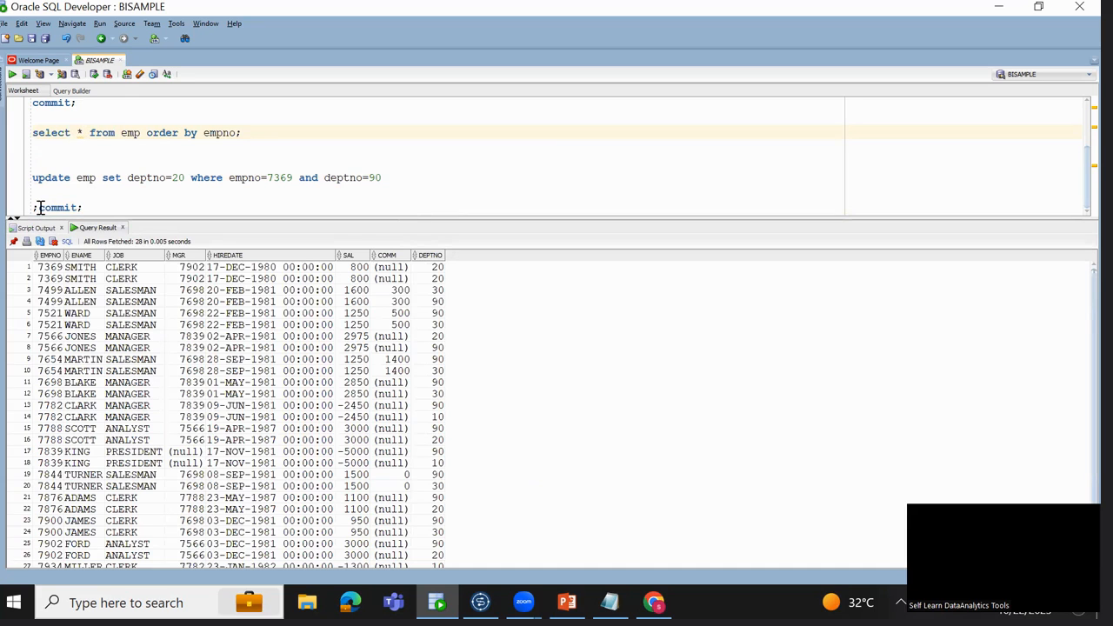
# Remove the stray semicolon before commit, end the update statement with a semicolon instead, and commit the change.
pyautogui.press('Delete')
pyautogui.press('F5')
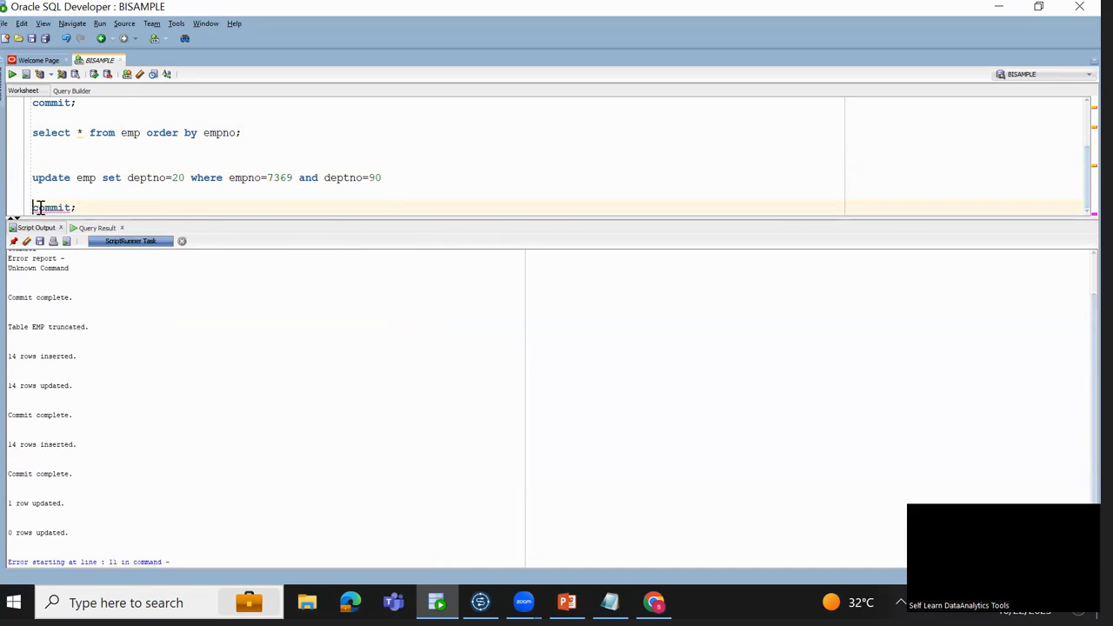
pyautogui.press('Up')
pyautogui.press('Up')
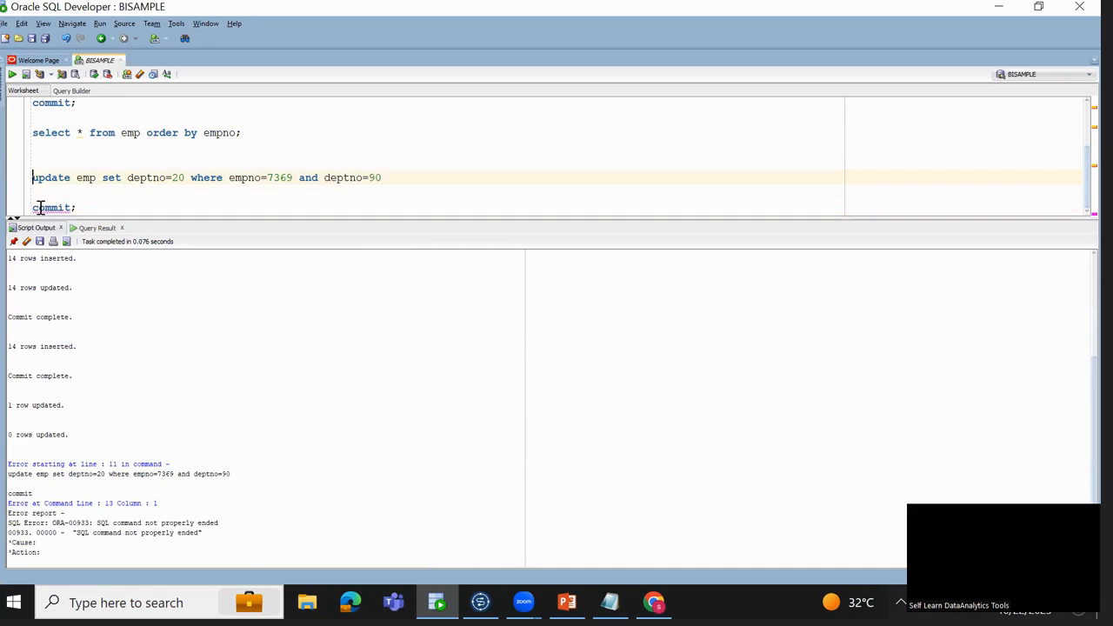
pyautogui.hotkey('ctrl', 'Return')
# Rerun the emp query ordered by empno and select both complete rows of EMPNO 7369 to compare every column.
pyautogui.press('Up')
pyautogui.press('Up')
pyautogui.press('Up')
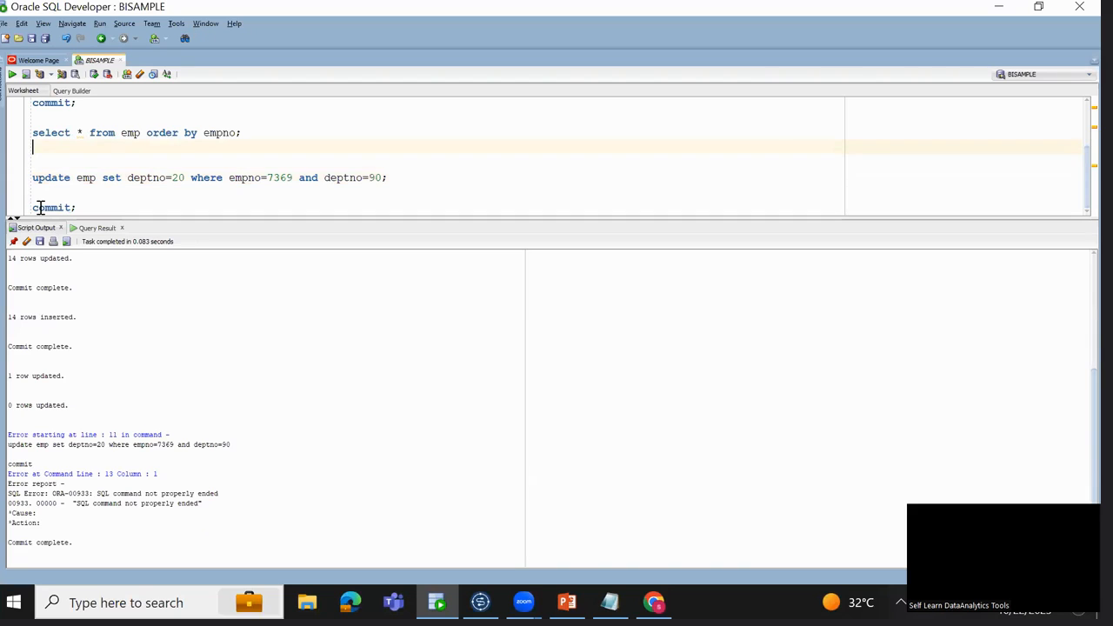
pyautogui.hotkey('shift', 'Up')
pyautogui.hotkey('ctrl', 'Return')
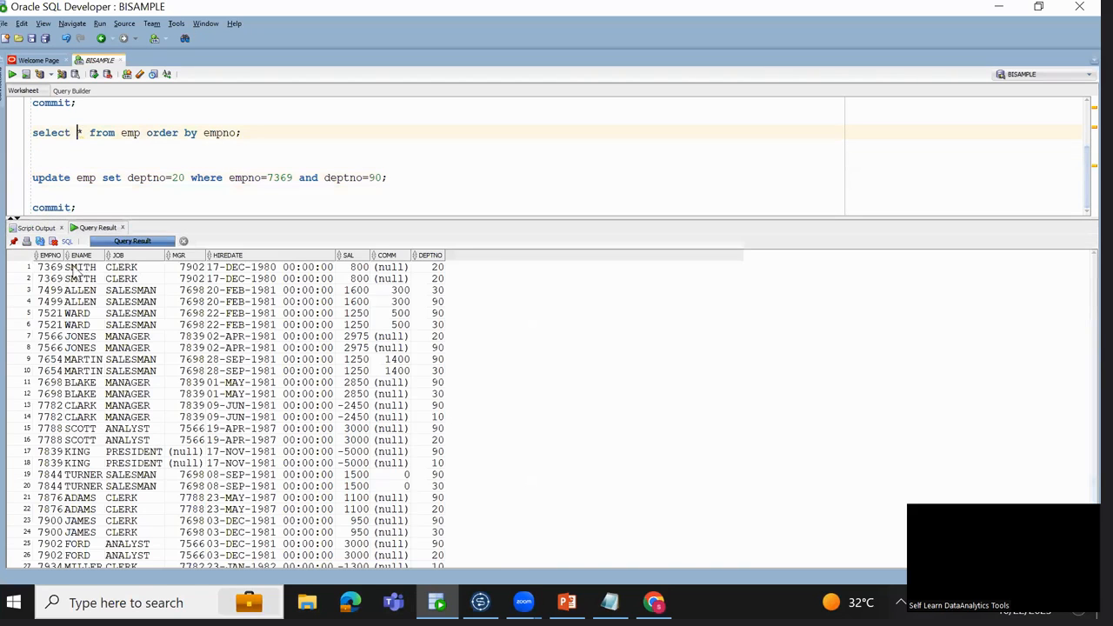
pyautogui.hotkey('shift', 'Down')
pyautogui.hotkey('shift', 'Right')
pyautogui.hotkey('shift', 'Right')
pyautogui.hotkey('shift', 'Right')
pyautogui.hotkey('shift', 'Right')
pyautogui.hotkey('shift', 'Right')
pyautogui.hotkey('shift', 'Right')
pyautogui.hotkey('shift', 'Right')
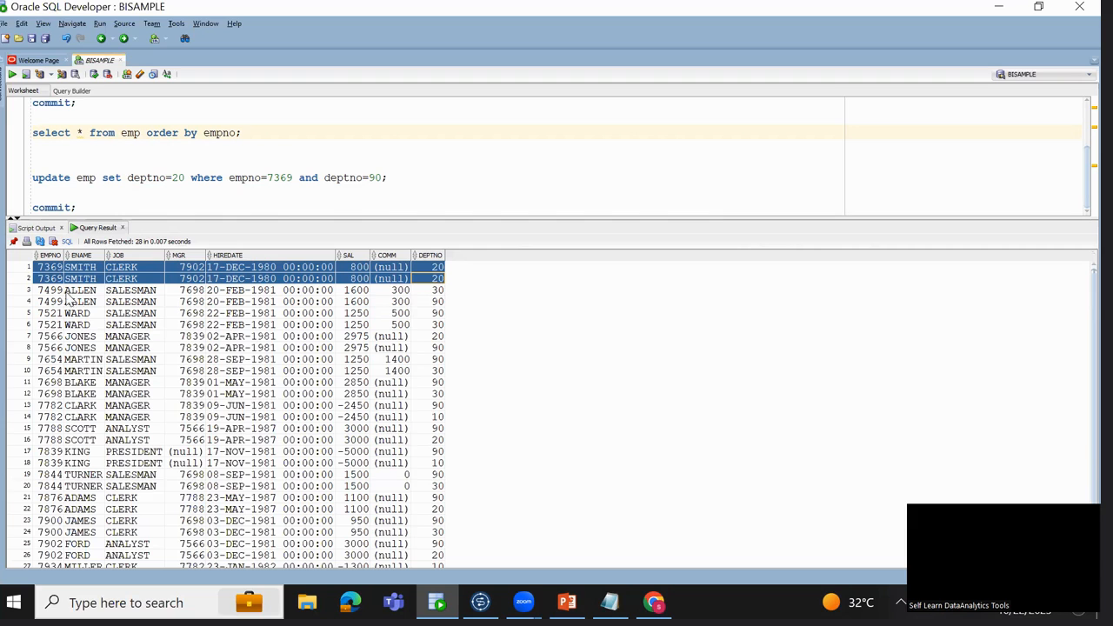
# Look through the emp result down to its last row and return to the DEPTNO value of the second row.
pyautogui.click(371, 293)
pyautogui.hotkey('ctrl', 'Home')
pyautogui.hotkey('ctrl', 'End')
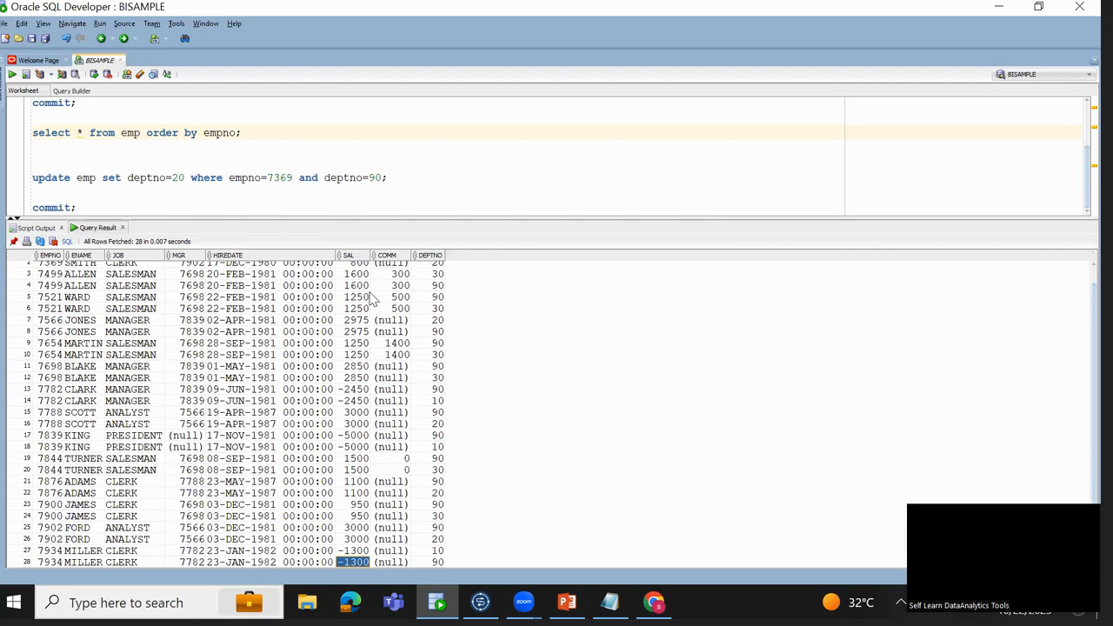
pyautogui.hotkey('ctrl', 'Home')
pyautogui.press('Down')
pyautogui.press('Right')
pyautogui.press('Right')
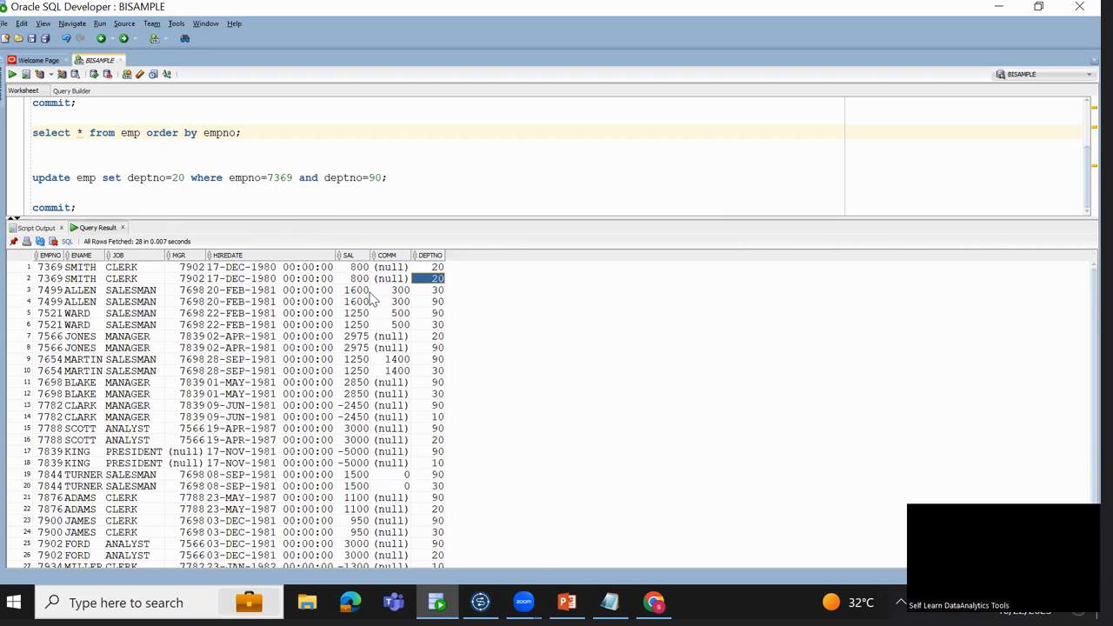
# Switch to Talend, review the unique key columns of tUniqRow_1, and rerun job_tuniquerow.
pyautogui.click(480, 602)
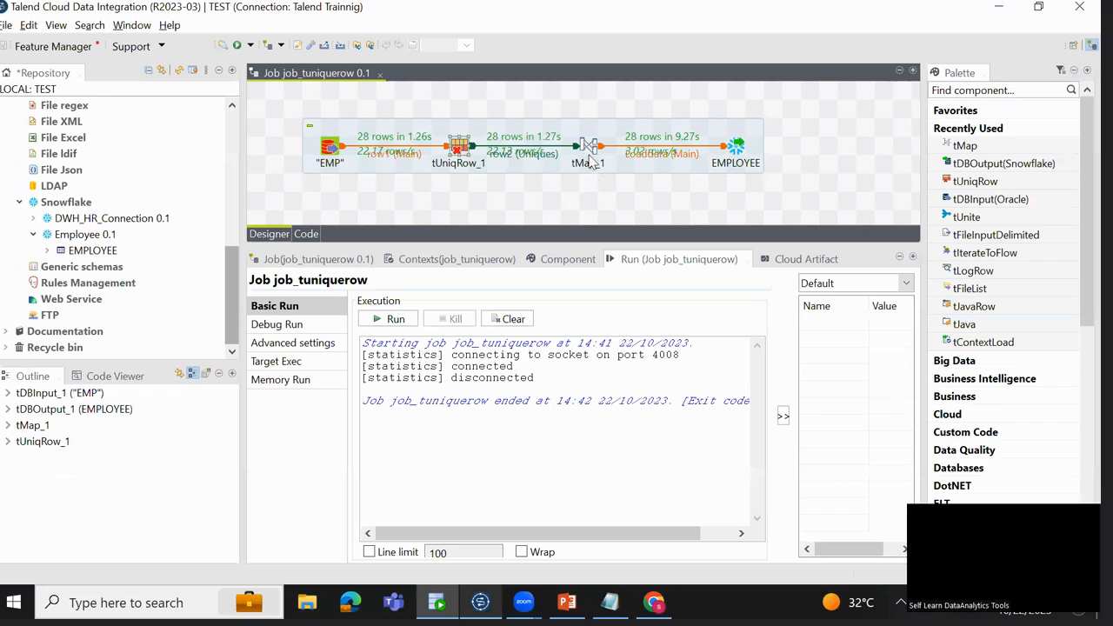
pyautogui.click(452, 146)
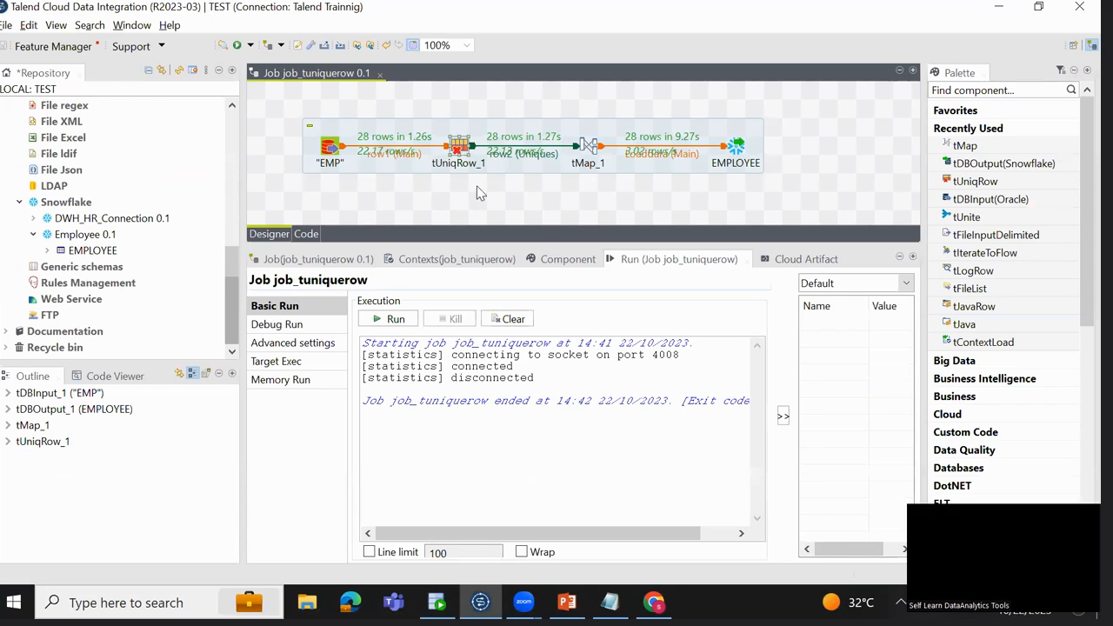
pyautogui.click(564, 259)
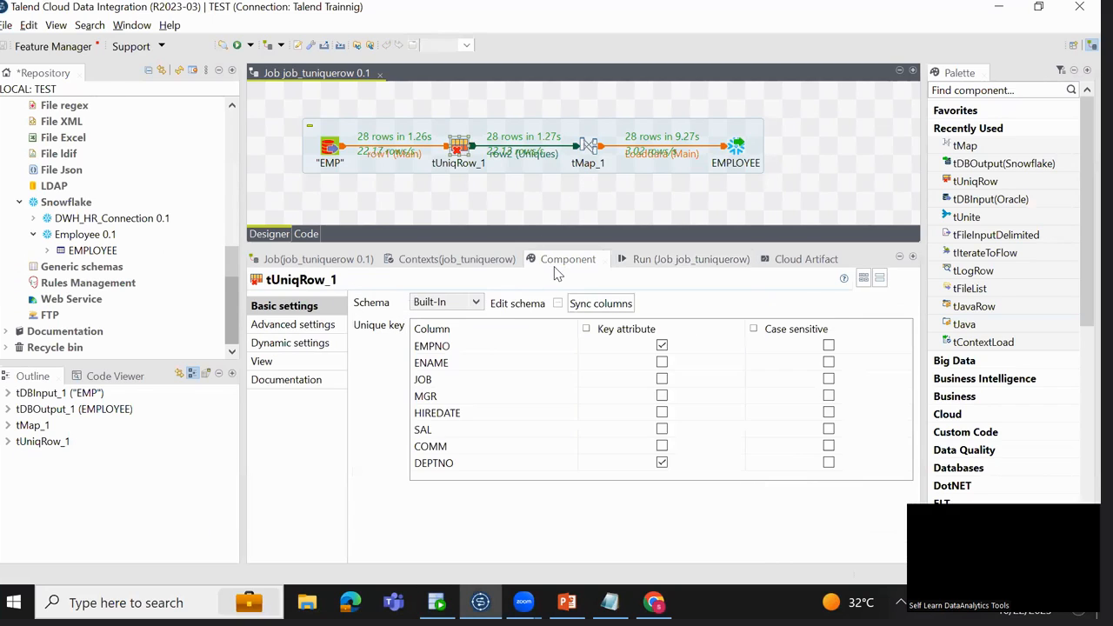
pyautogui.click(627, 259)
pyautogui.click(388, 318)
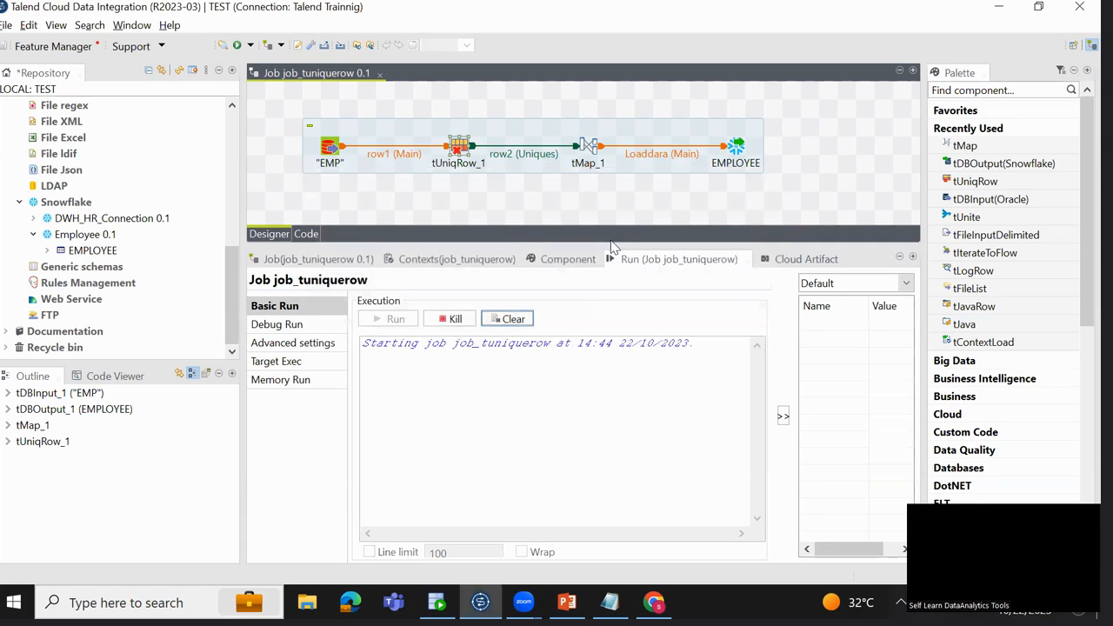
pyautogui.moveTo(608, 285); pyautogui.dragTo(610, 334)
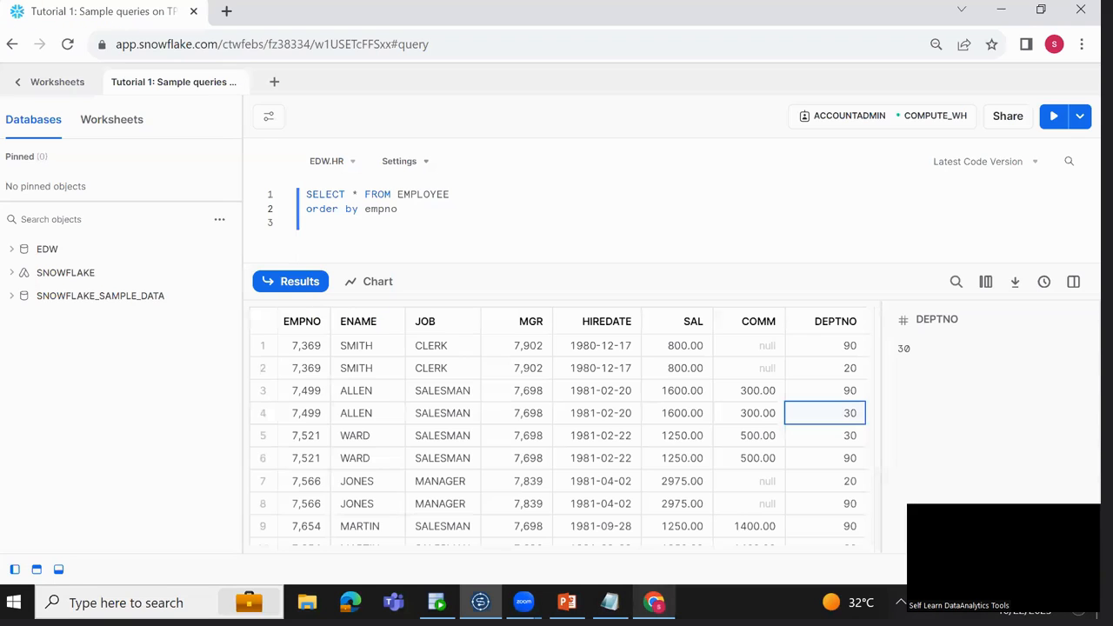
# In the Snowflake worksheet, create an empty copy of the employee table with "create table employee_dup as (select * from employee where 1=2)".
pyautogui.click(653, 602)
pyautogui.press('Return')
pyautogui.press('Return')
pyautogui.write('crea')
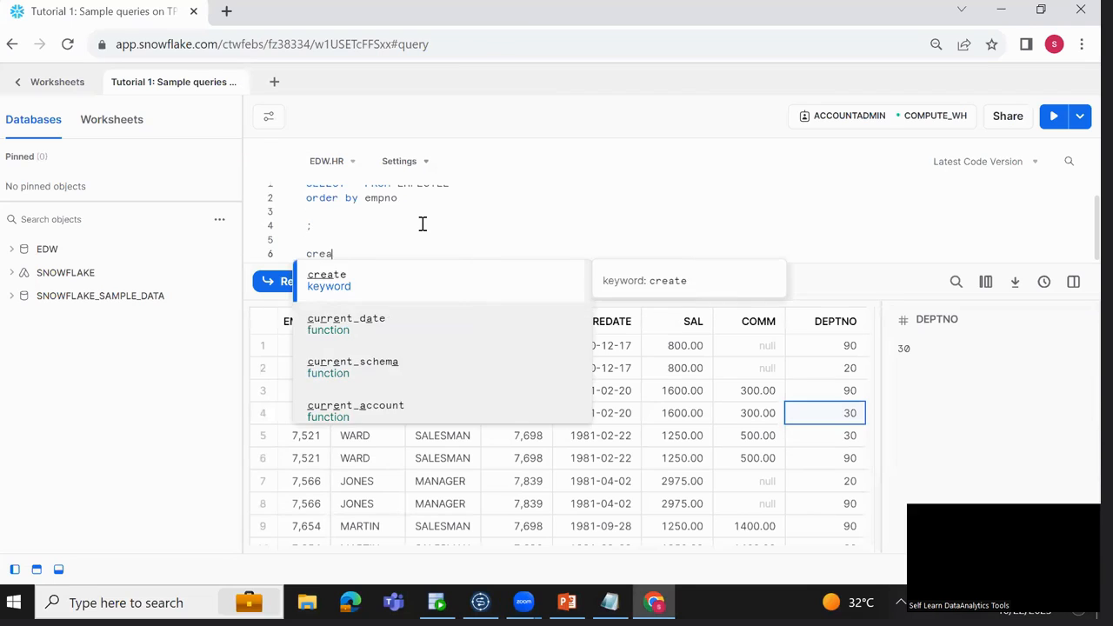
pyautogui.write('te table empno')
pyautogui.press('BackSpace')
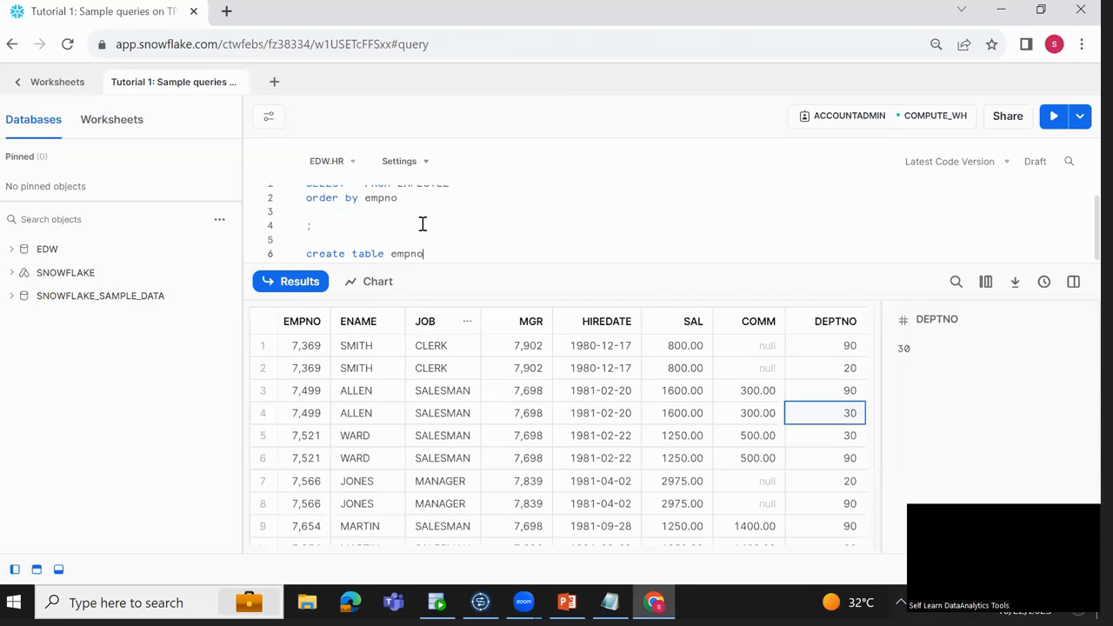
pyautogui.write('loye')
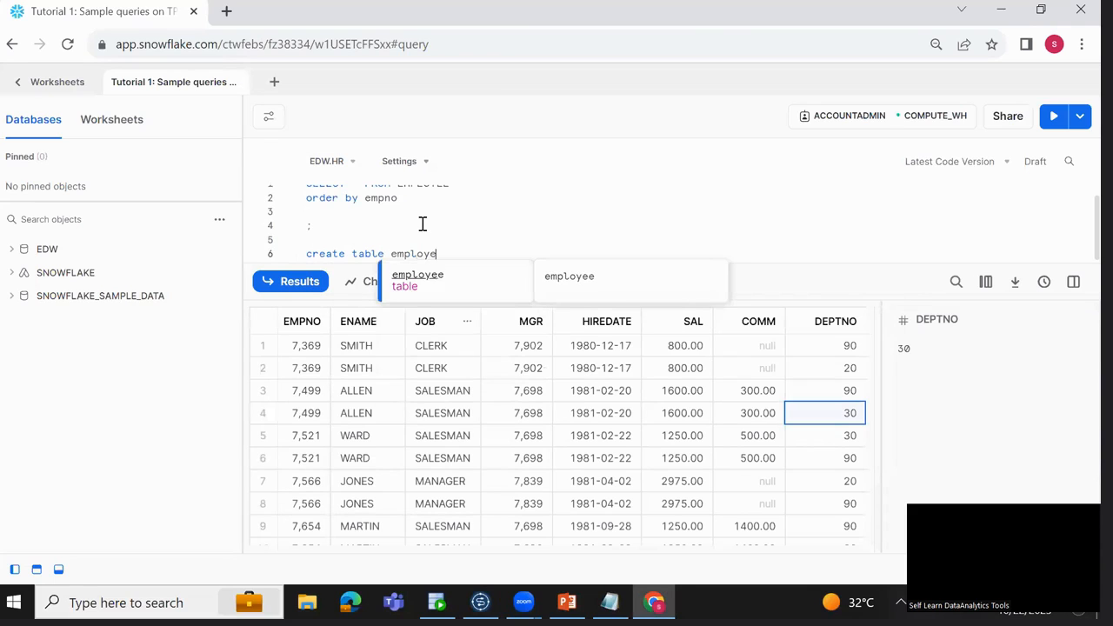
pyautogui.write('e_dup as (')
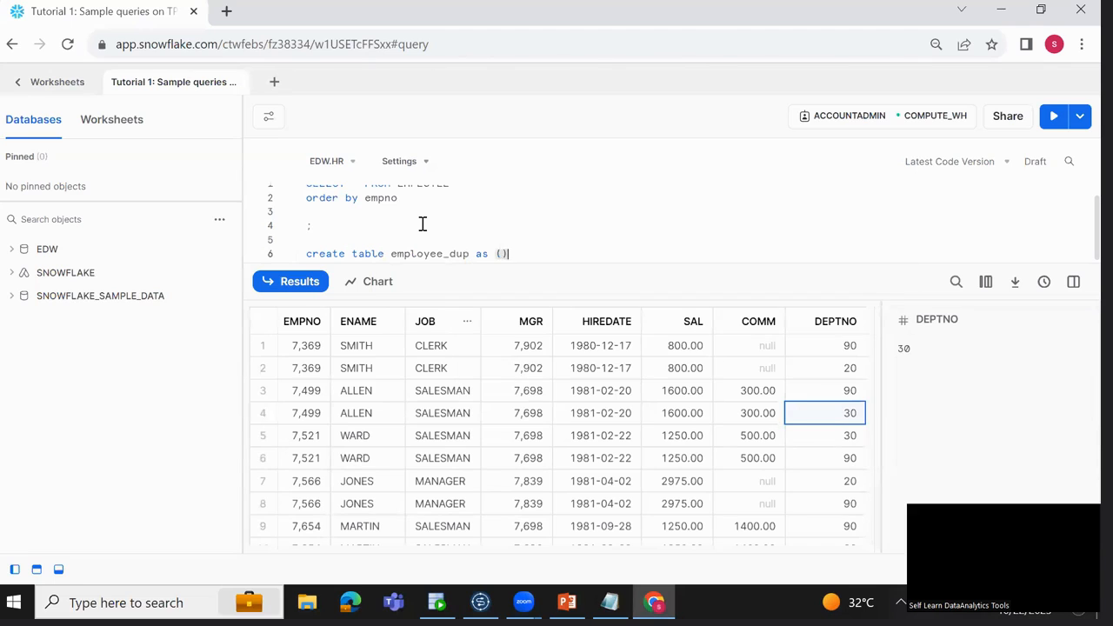
pyautogui.write('select * from employe')
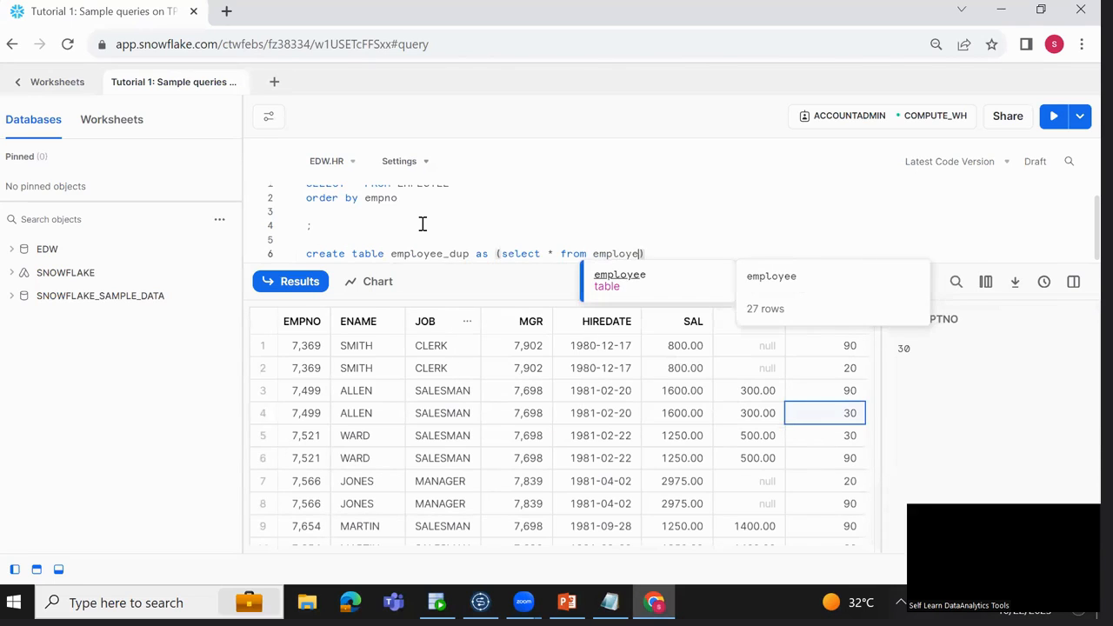
pyautogui.write('e where 1=2')
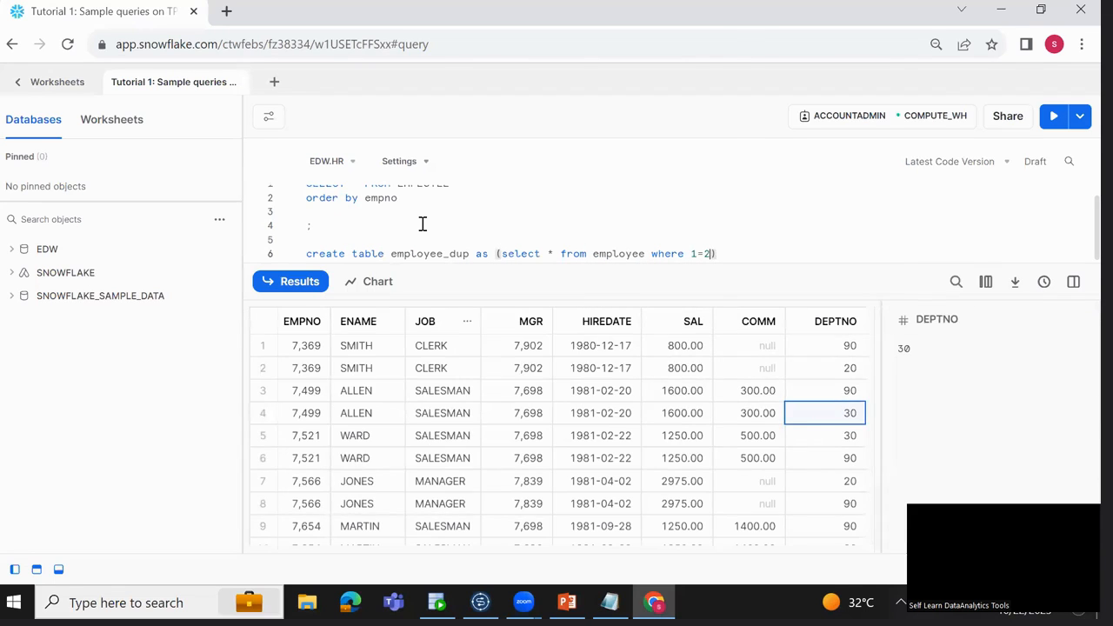
pyautogui.hotkey('ctrl', 'Return')
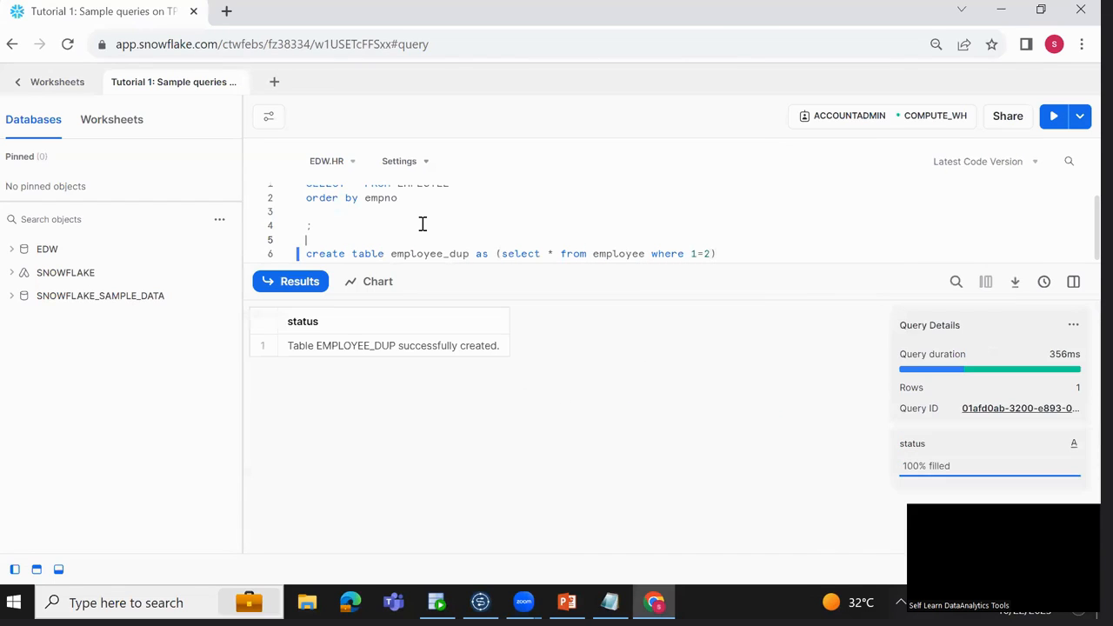
pyautogui.doubleClick(432, 253)
# Switch to Talend, open the Employee Snowflake connection for editing, and test the connection.
pyautogui.click(480, 601)
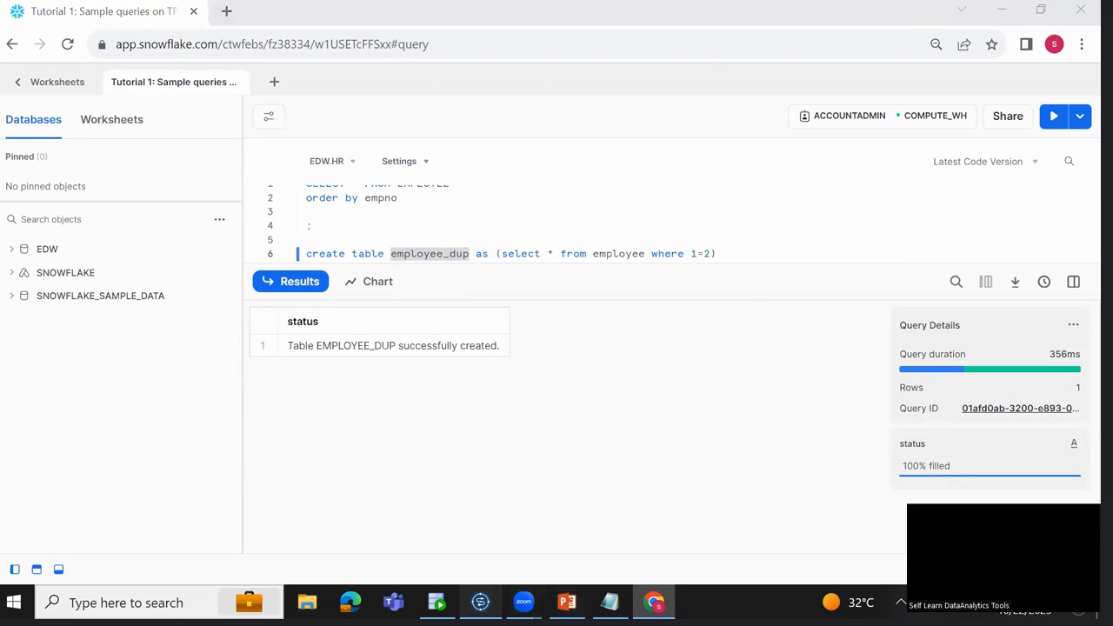
pyautogui.click(91, 236)
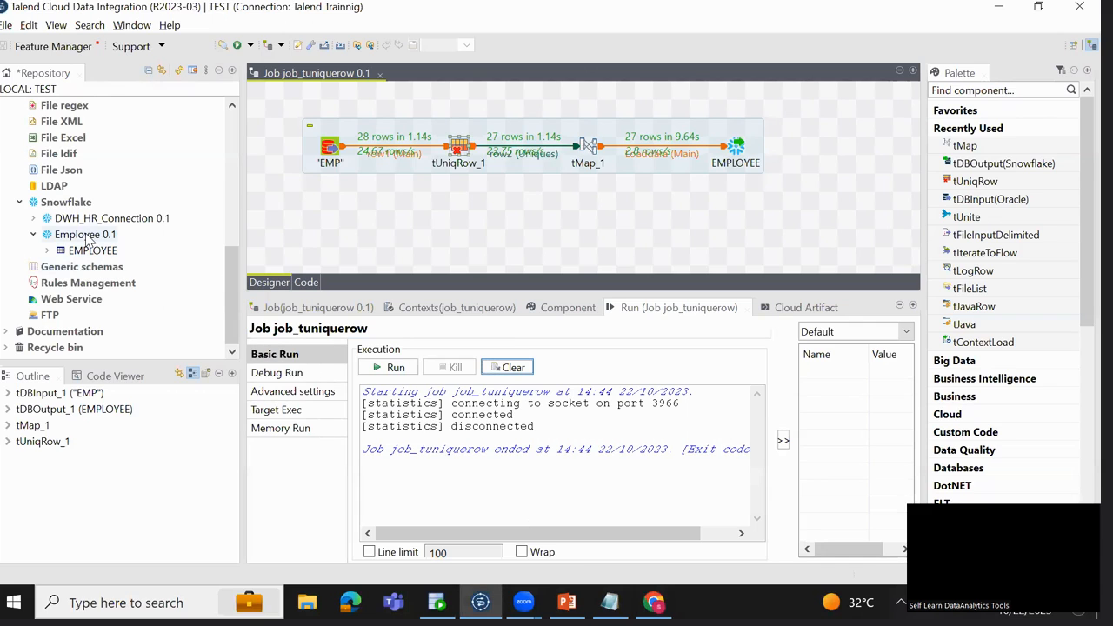
pyautogui.rightClick(92, 234)
pyautogui.click(196, 241)
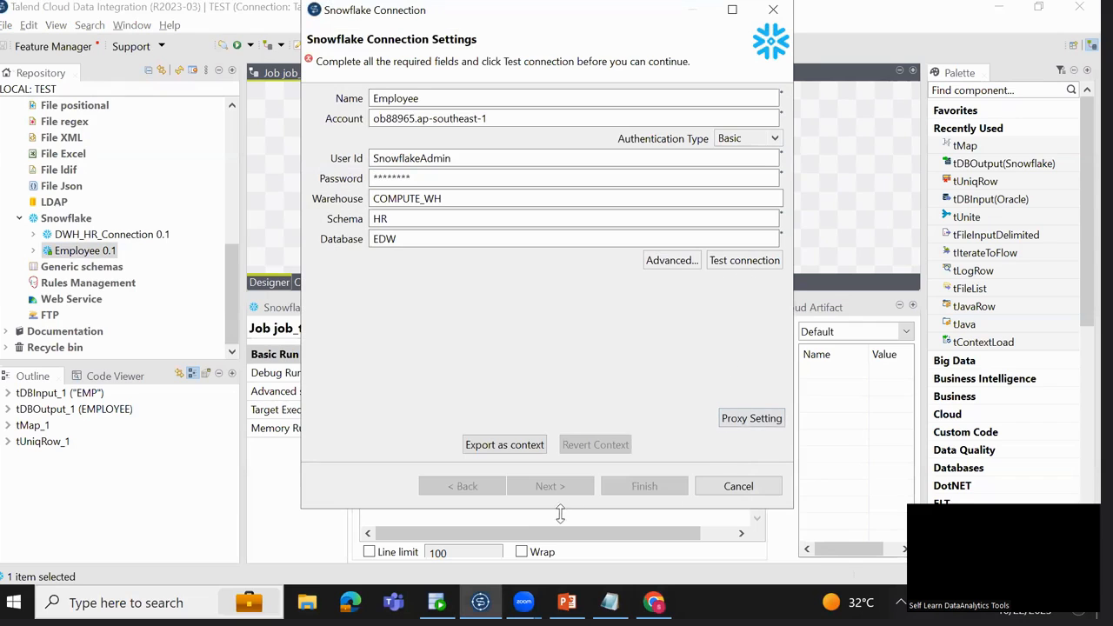
pyautogui.click(744, 260)
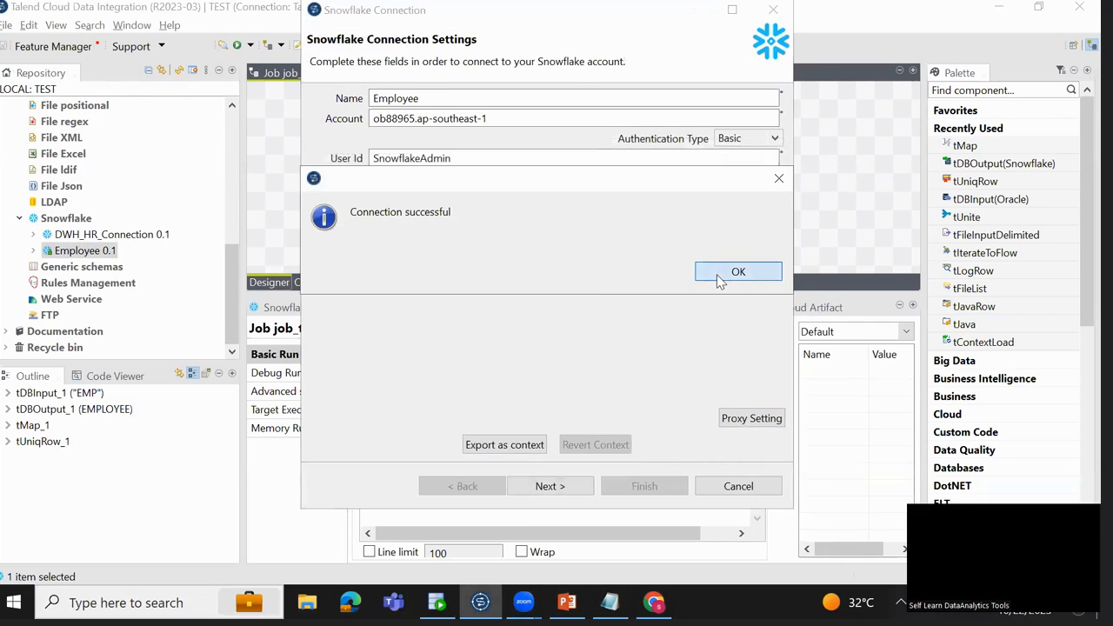
pyautogui.click(718, 278)
# Add the EMPLOYEE_DUP table to the Employee connection and propagate the modifications to all jobs.
pyautogui.click(557, 488)
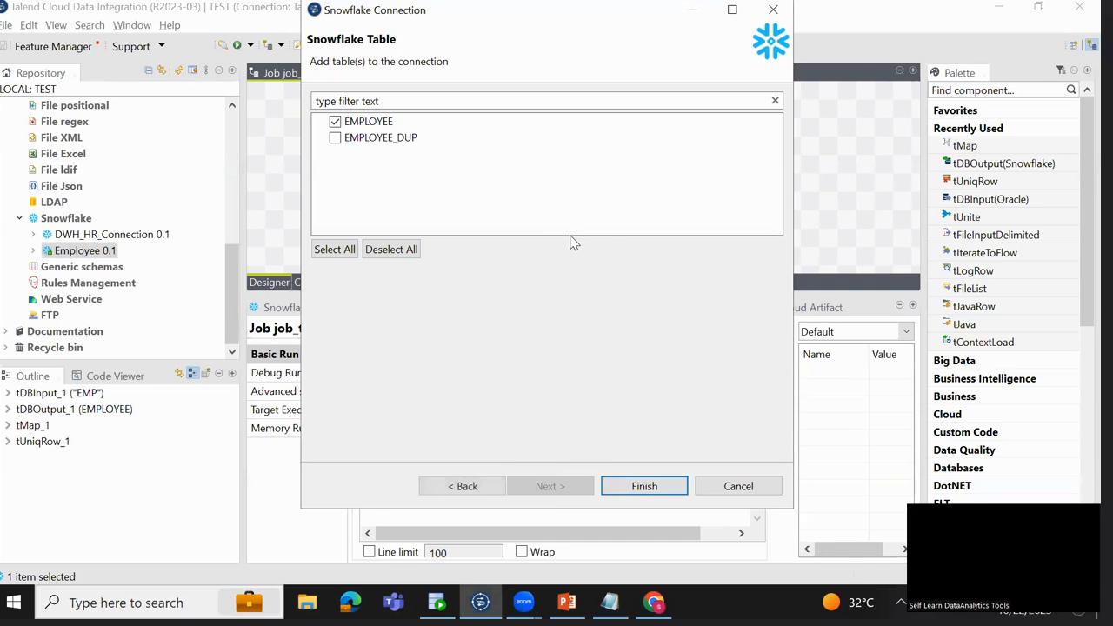
pyautogui.click(336, 138)
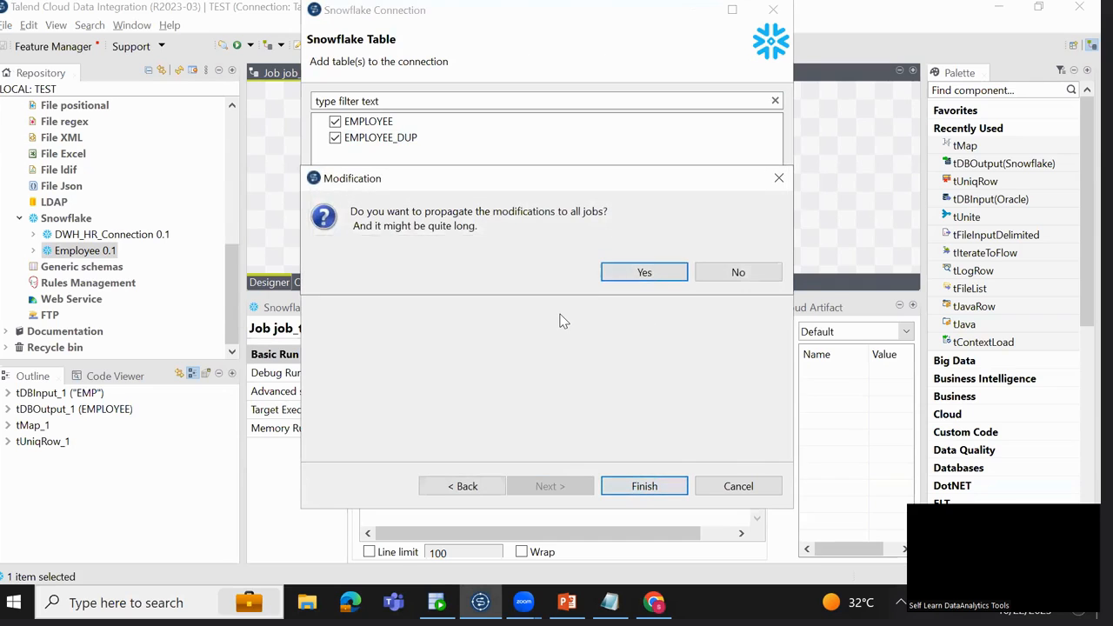
pyautogui.click(642, 272)
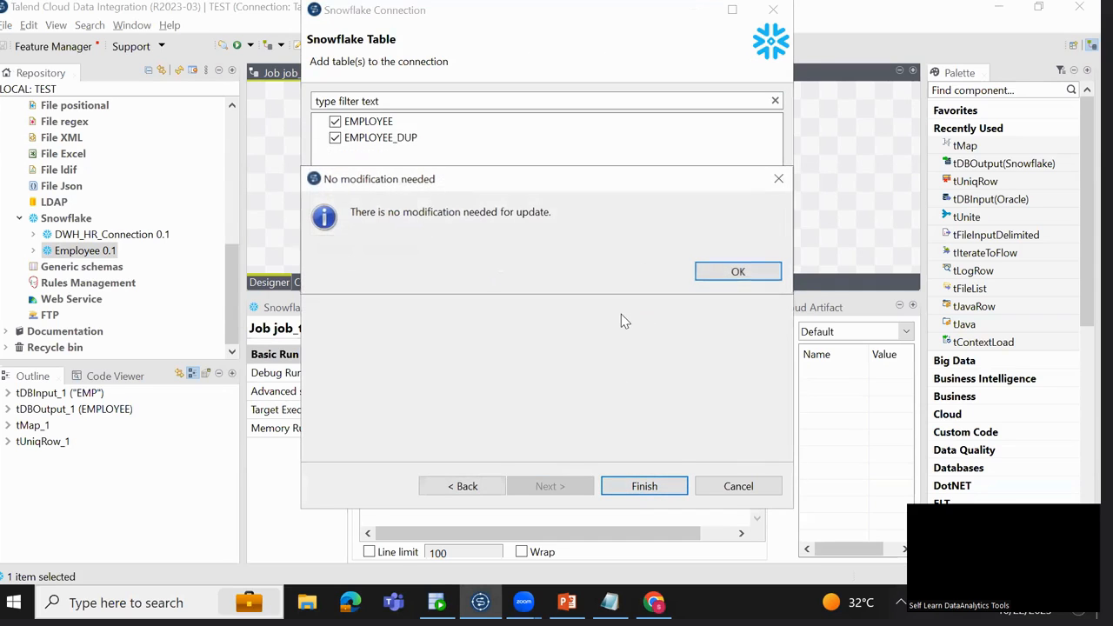
pyautogui.click(767, 273)
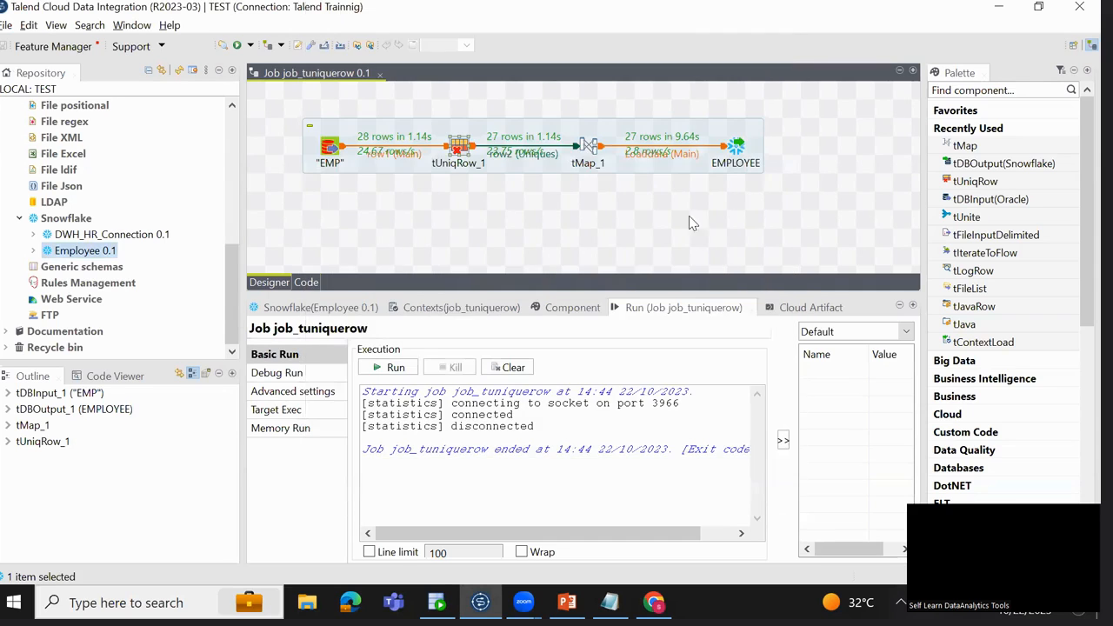
# Place the Employee connection's EMPLOYEE_DUP table below the EMPLOYEE component as a tDBOutput(snowflake) component.
pyautogui.click(33, 250)
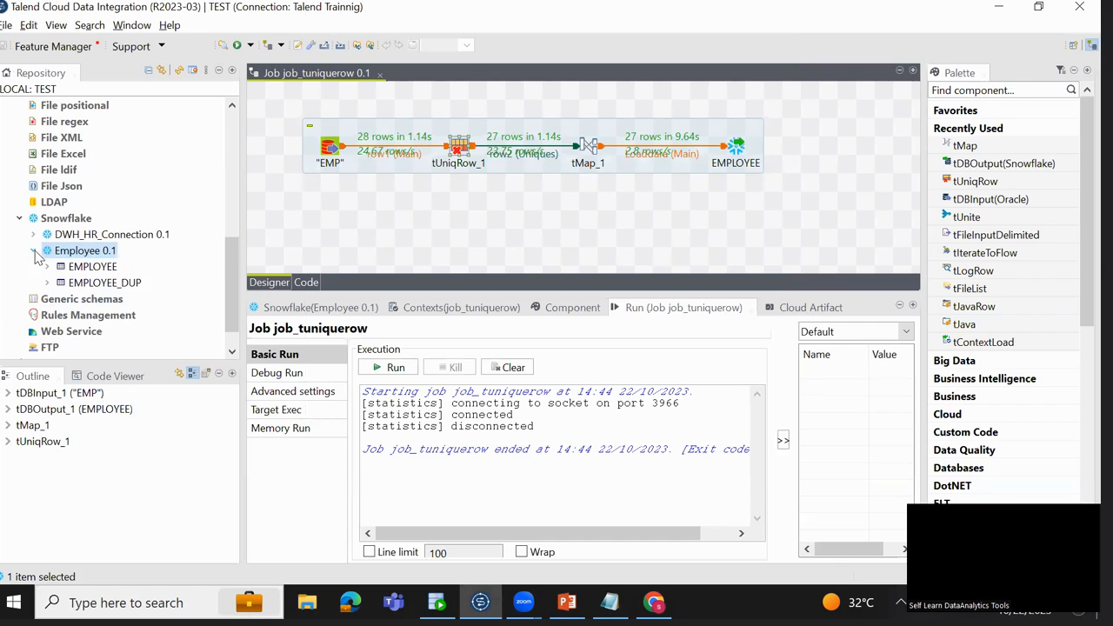
pyautogui.moveTo(103, 282); pyautogui.dragTo(742, 216)
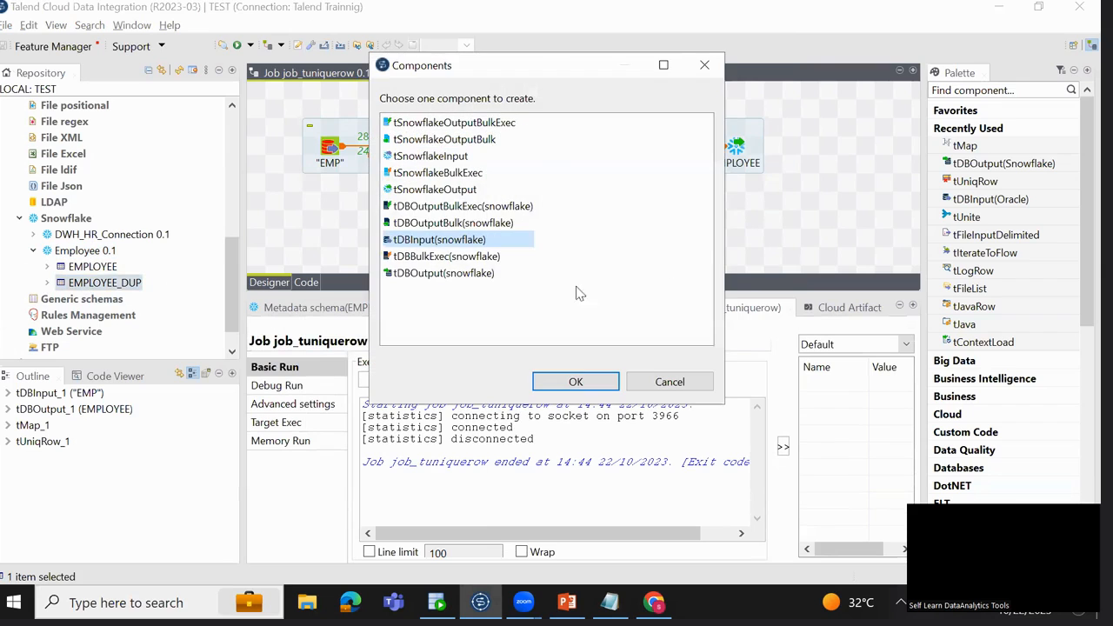
pyautogui.doubleClick(470, 274)
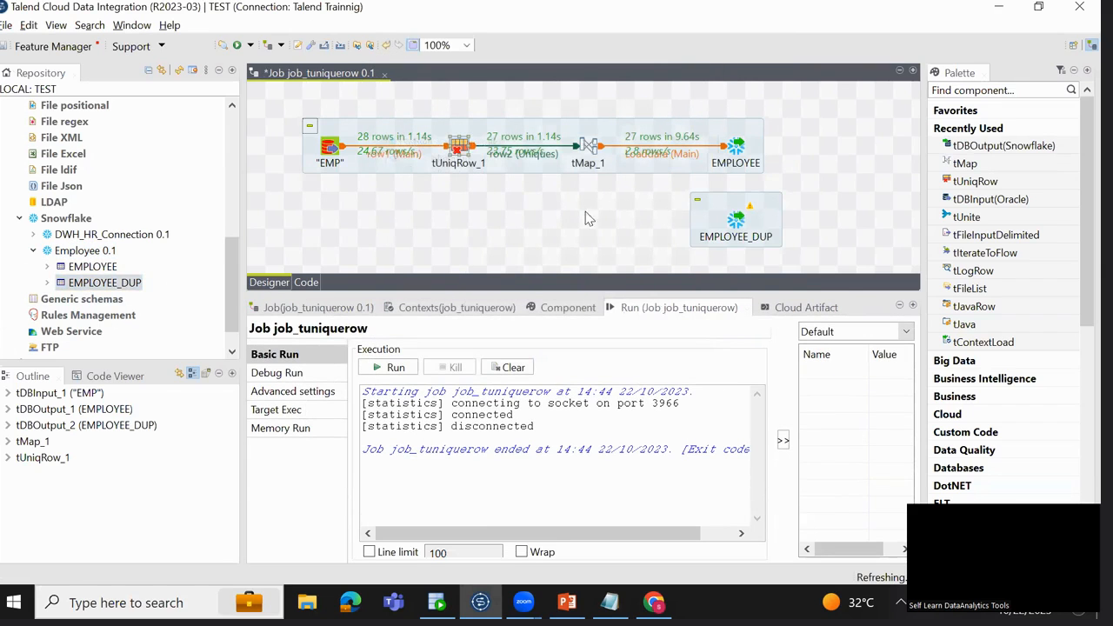
# Add a second tMap component below tMap_1, in line with EMPLOYEE_DUP.
pyautogui.click(570, 206)
pyautogui.write('tmp')
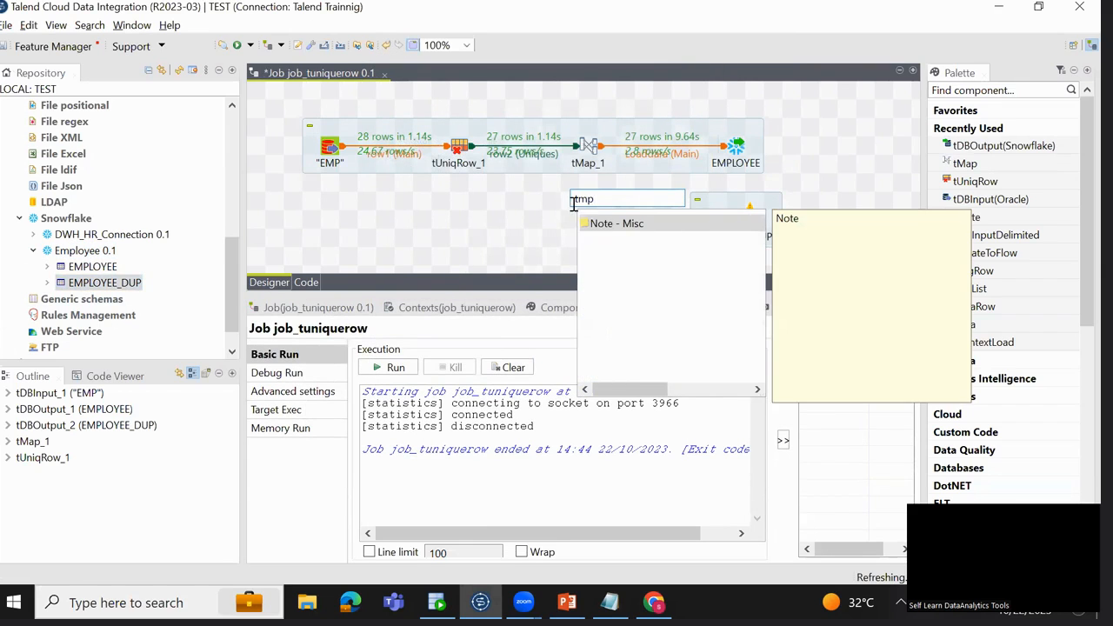
pyautogui.press('BackSpace')
pyautogui.doubleClick(609, 224)
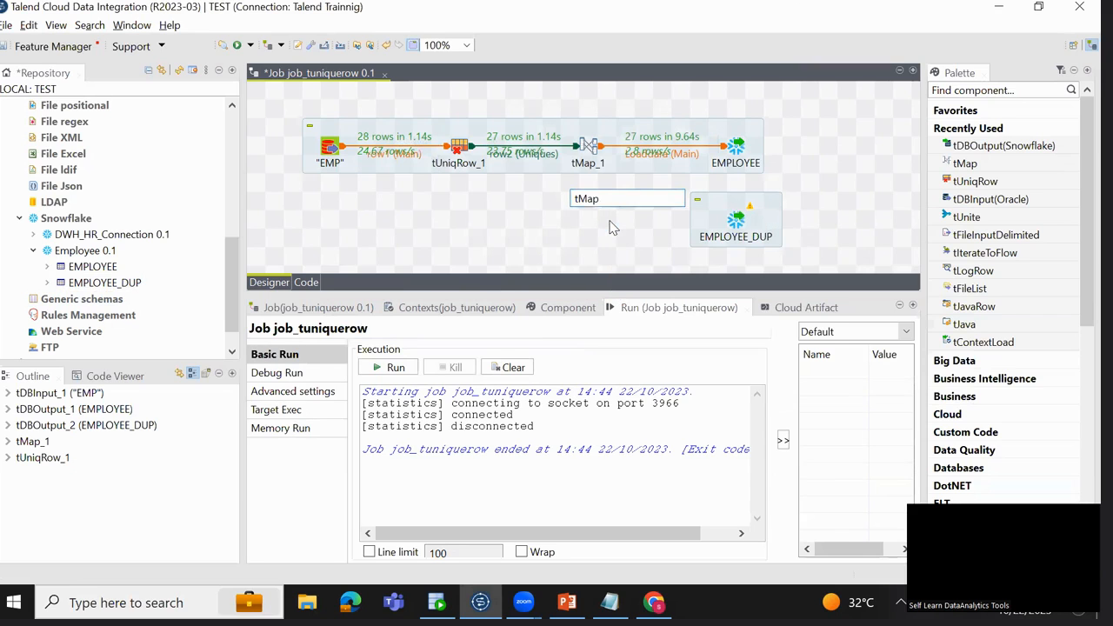
pyautogui.moveTo(572, 208); pyautogui.dragTo(590, 221)
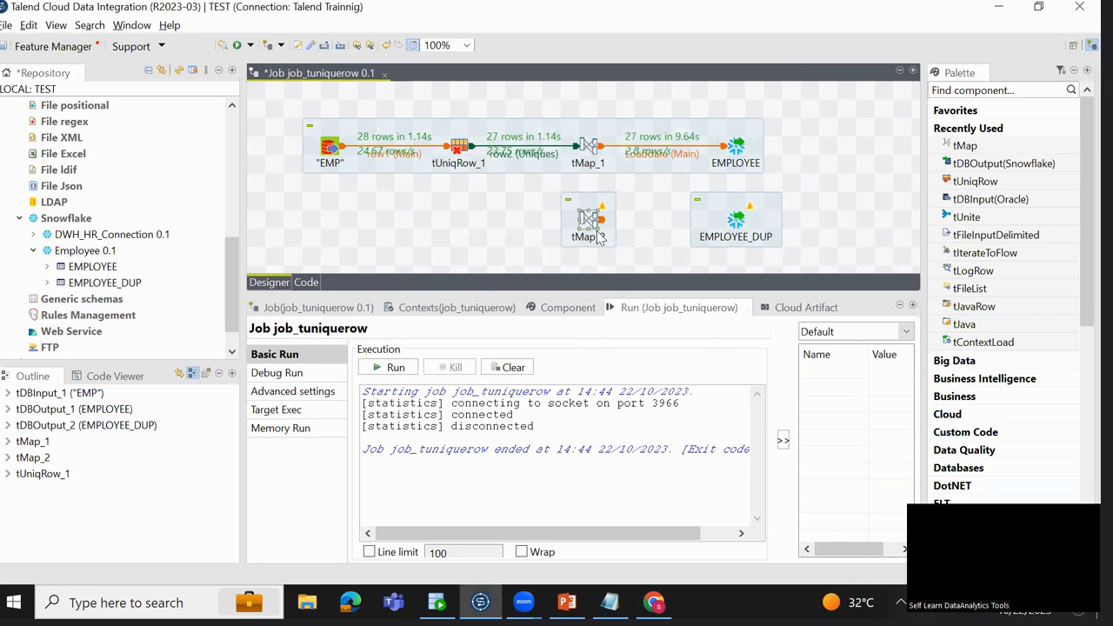
# Connect the Duplicates row of tUniqRow_1 to tMap_2.
pyautogui.rightClick(459, 150)
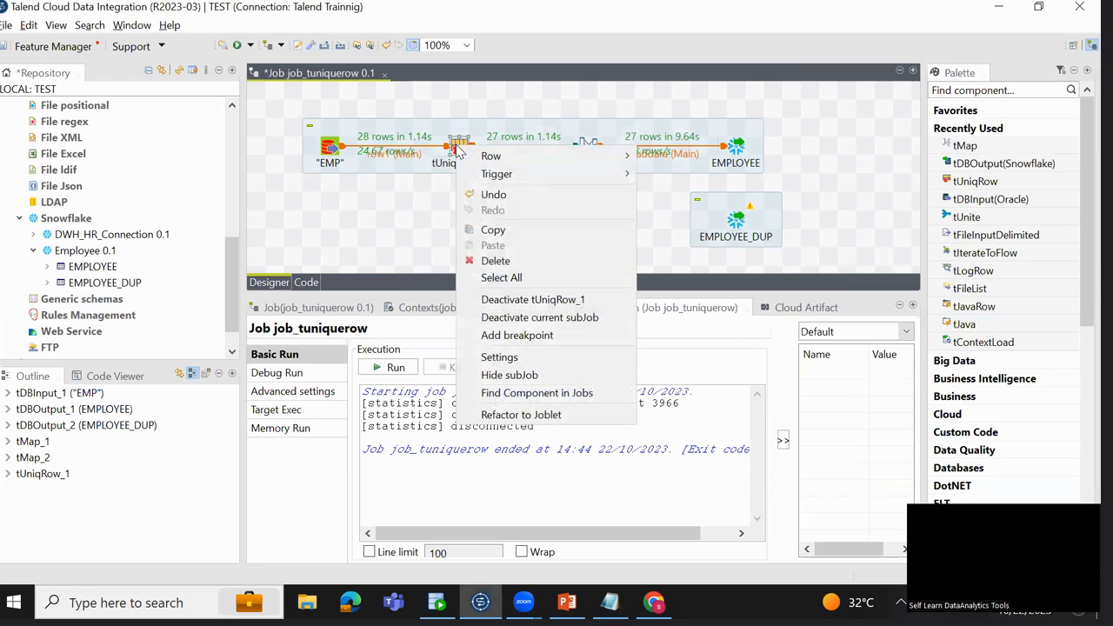
pyautogui.moveTo(626, 159)
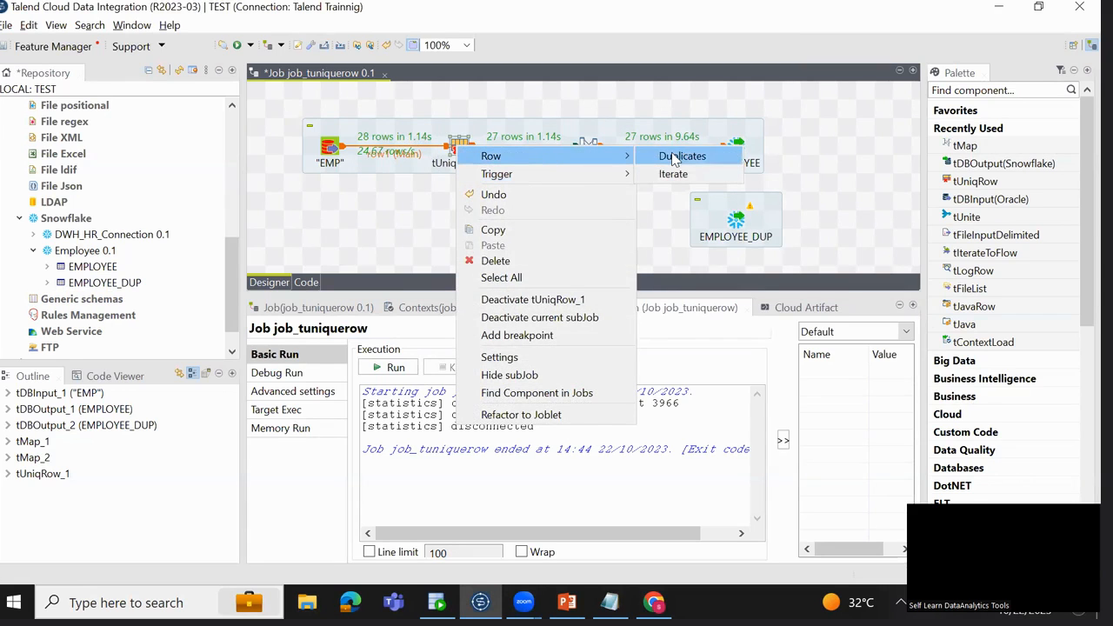
pyautogui.click(661, 155)
pyautogui.click(594, 220)
pyautogui.click(591, 224)
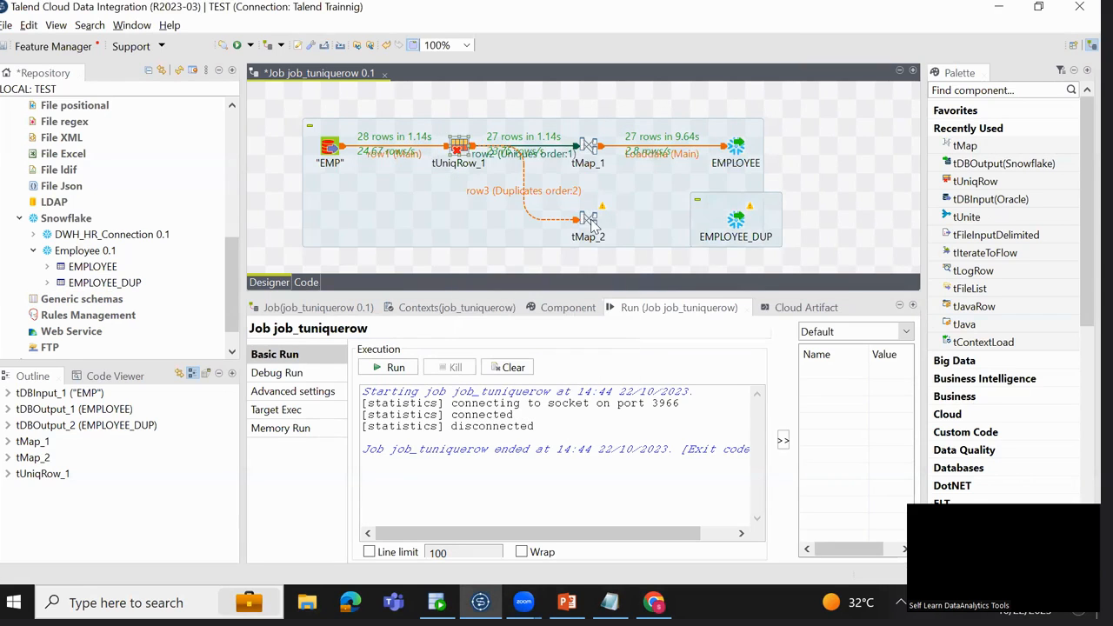
# Connect tMap_2 to EMPLOYEE_DUP with a new output named duplicatedataload using the target's schema, and shift EMPLOYEE_DUP slightly to the right.
pyautogui.rightClick(591, 222)
pyautogui.moveTo(621, 229)
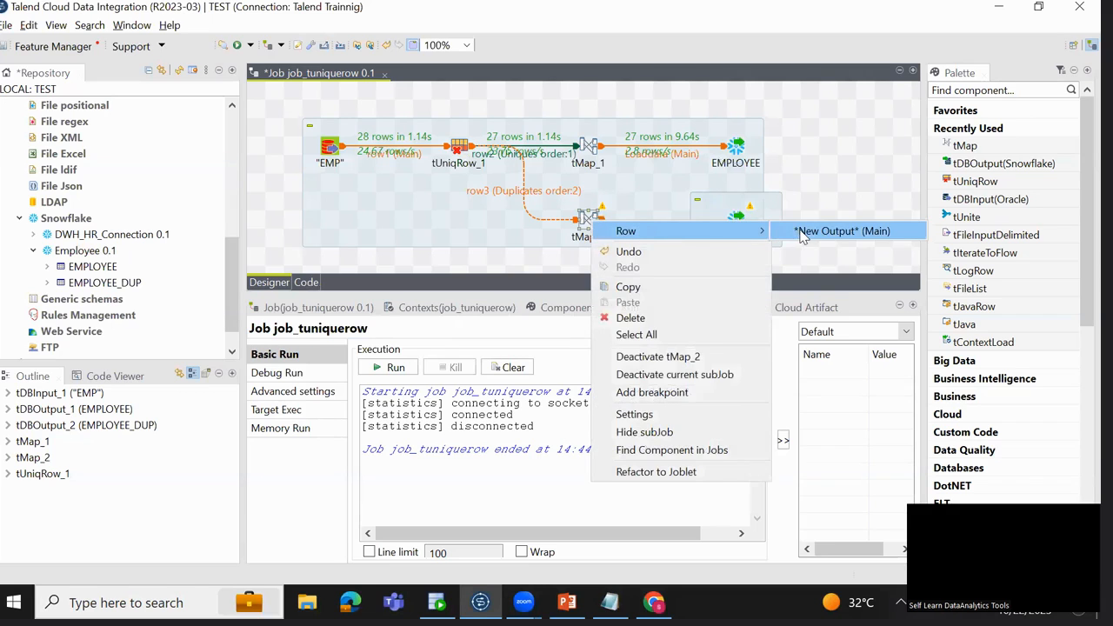
pyautogui.click(817, 230)
pyautogui.click(761, 243)
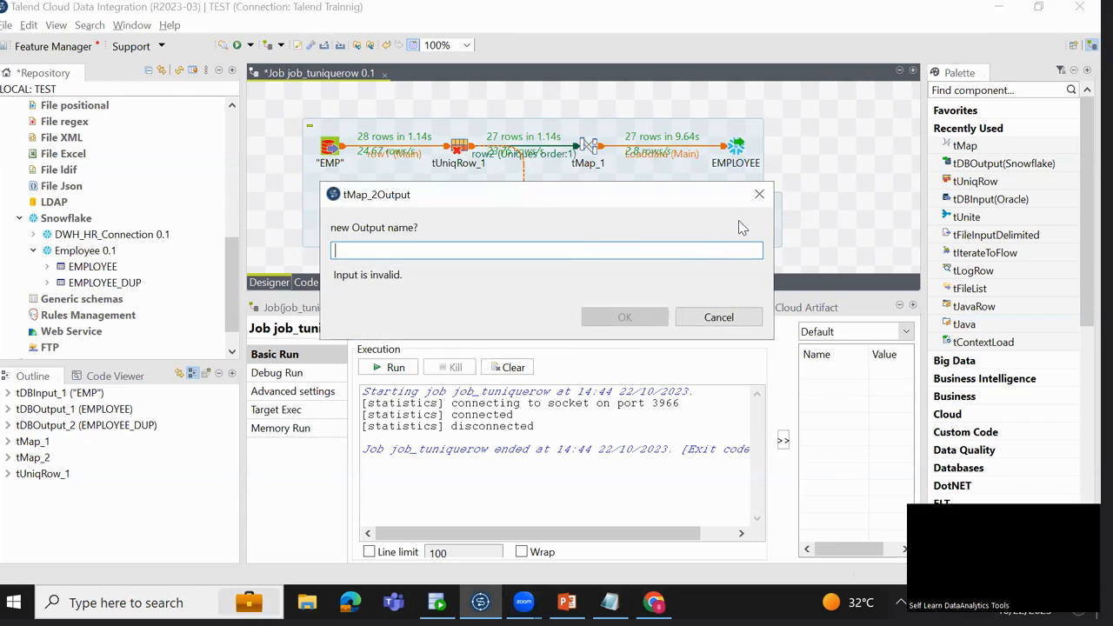
pyautogui.write('duplicate')
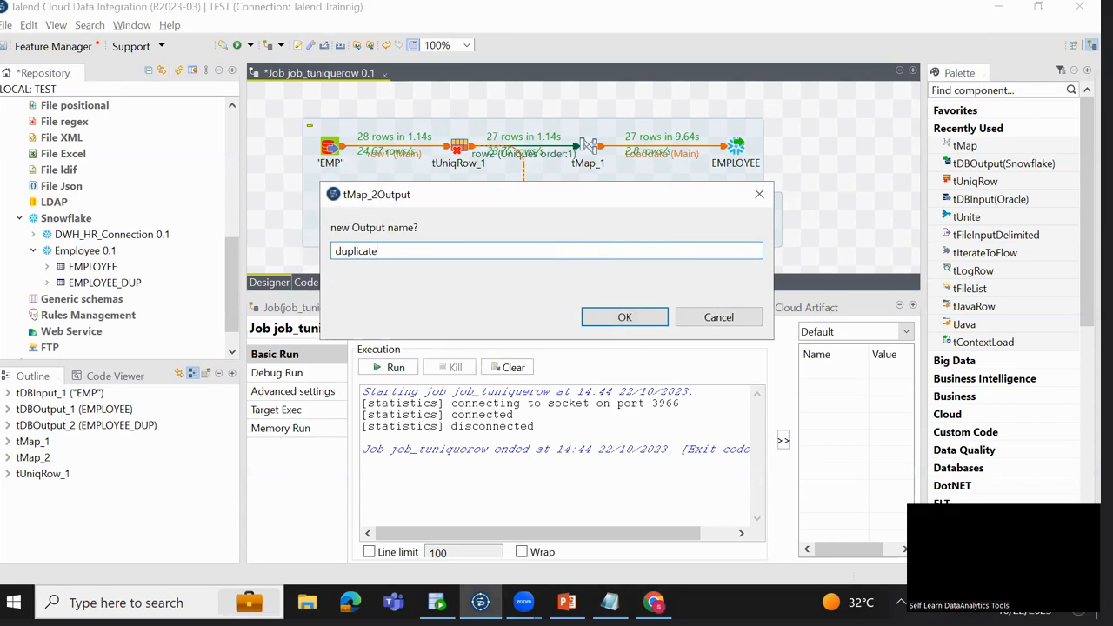
pyautogui.write('dataload')
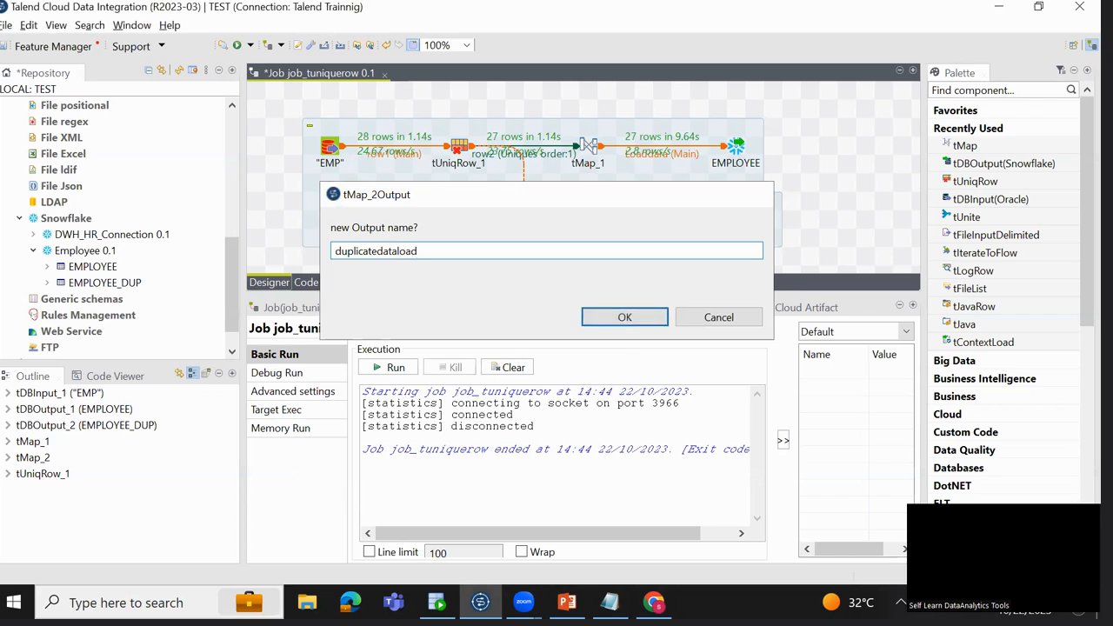
pyautogui.press('Return')
pyautogui.click(637, 311)
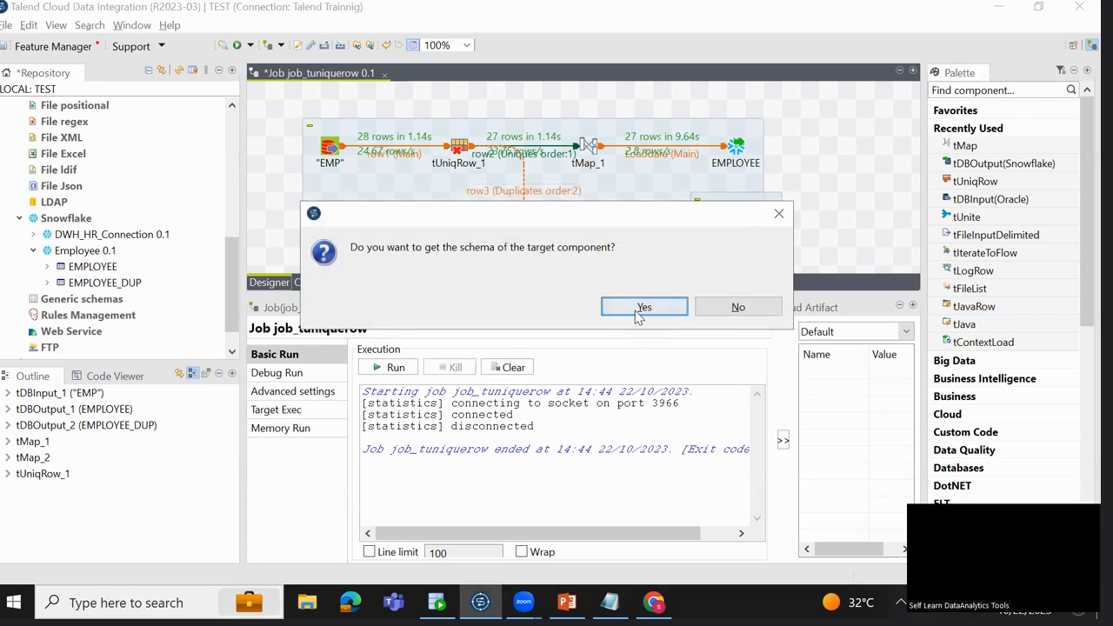
pyautogui.moveTo(736, 224); pyautogui.dragTo(789, 240)
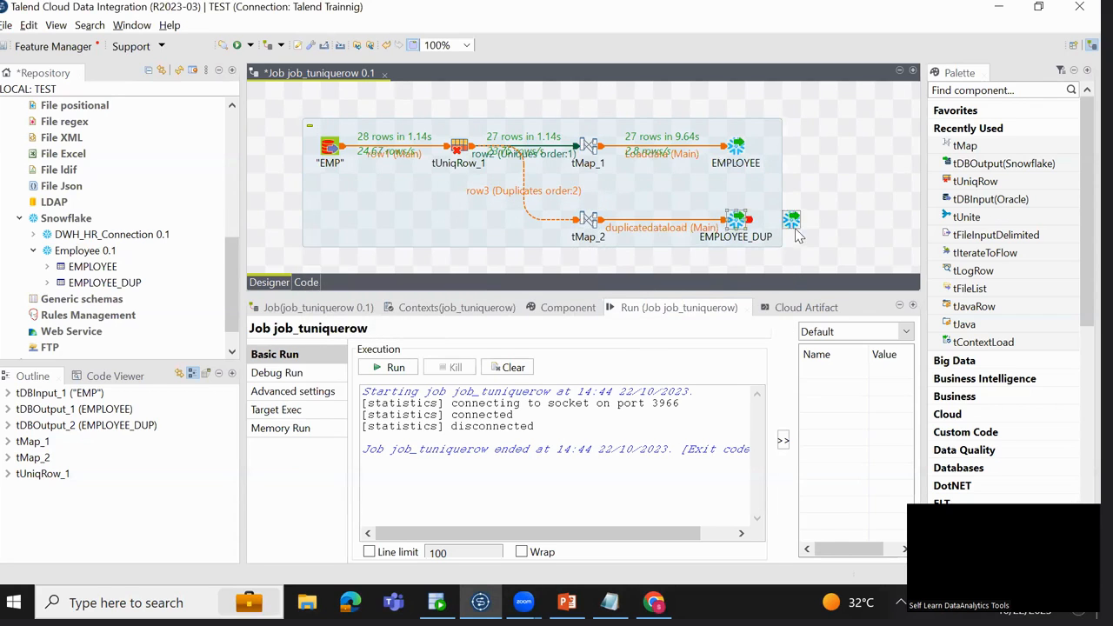
# Rearrange the EMPLOYEE, tMap_1, tUniqRow_1 and EMP components so the unique and duplicate flows branch apart, and save the job.
pyautogui.moveTo(739, 155); pyautogui.dragTo(770, 119)
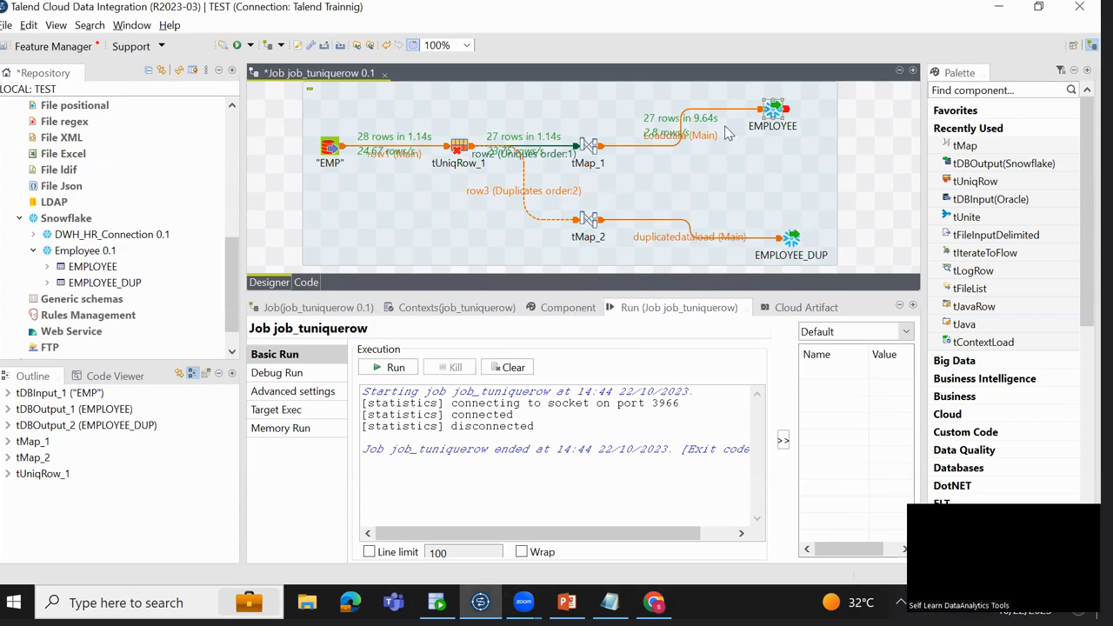
pyautogui.moveTo(589, 146); pyautogui.dragTo(588, 109)
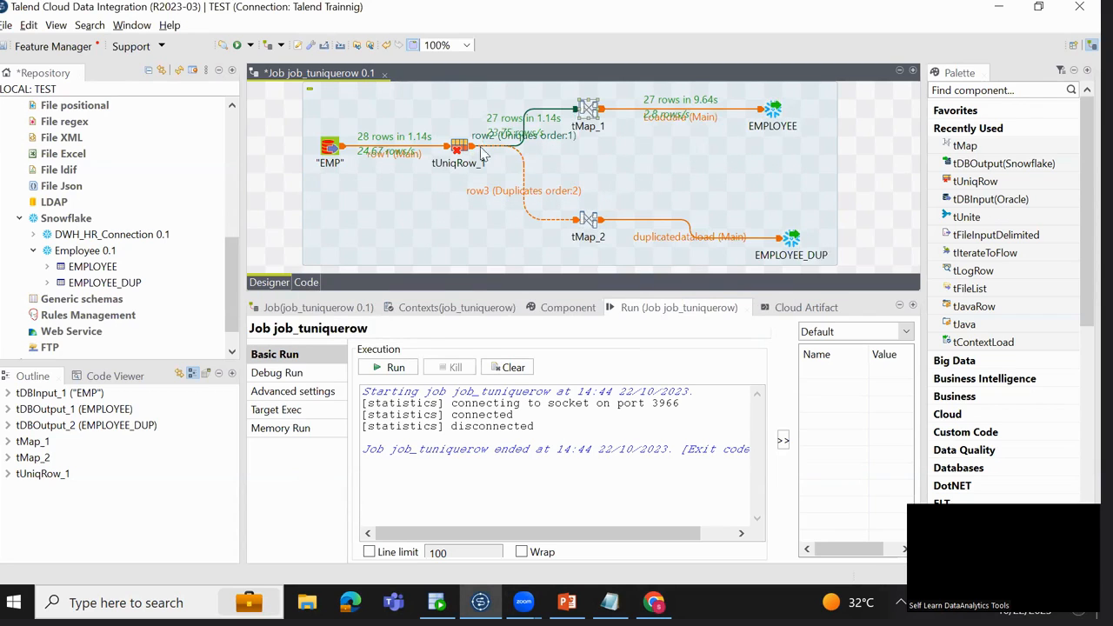
pyautogui.moveTo(457, 147); pyautogui.dragTo(458, 164)
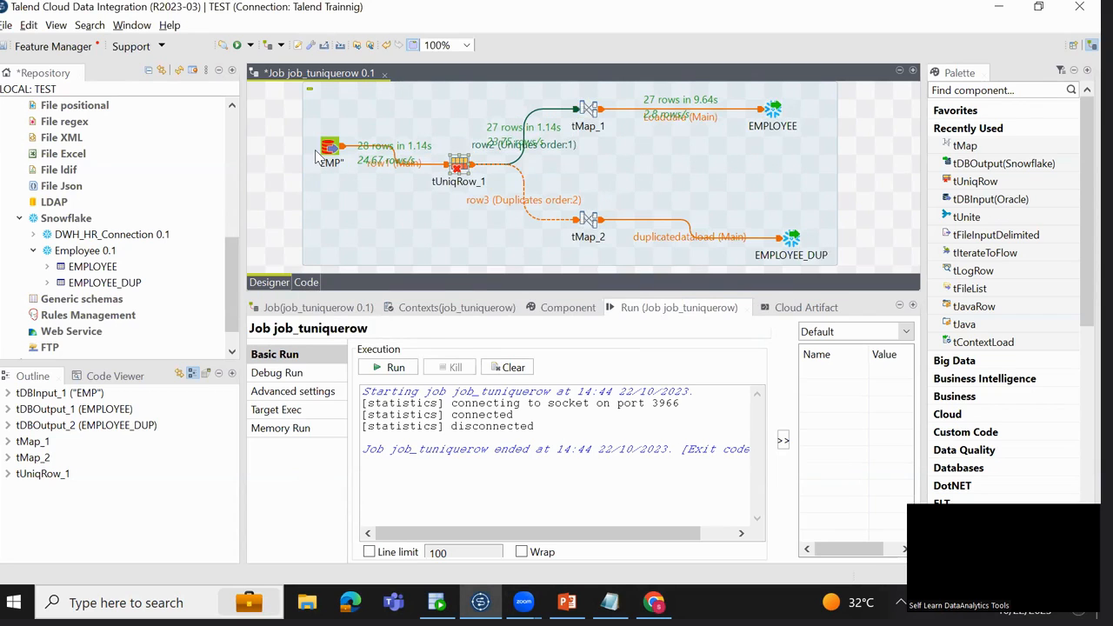
pyautogui.moveTo(325, 152); pyautogui.dragTo(327, 172)
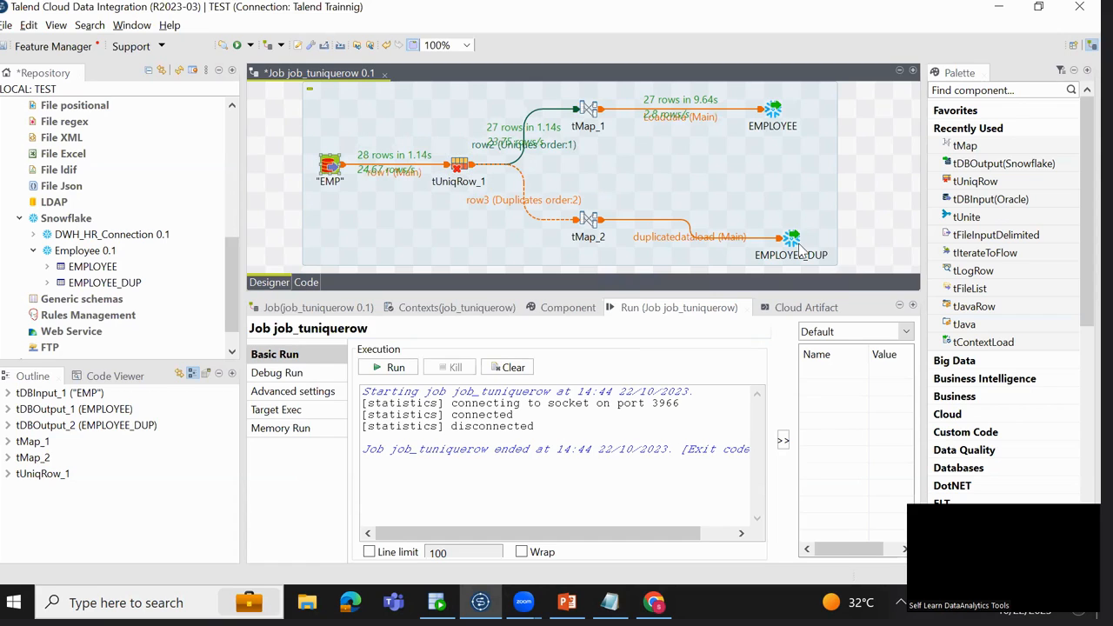
pyautogui.hotkey('ctrl', 's')
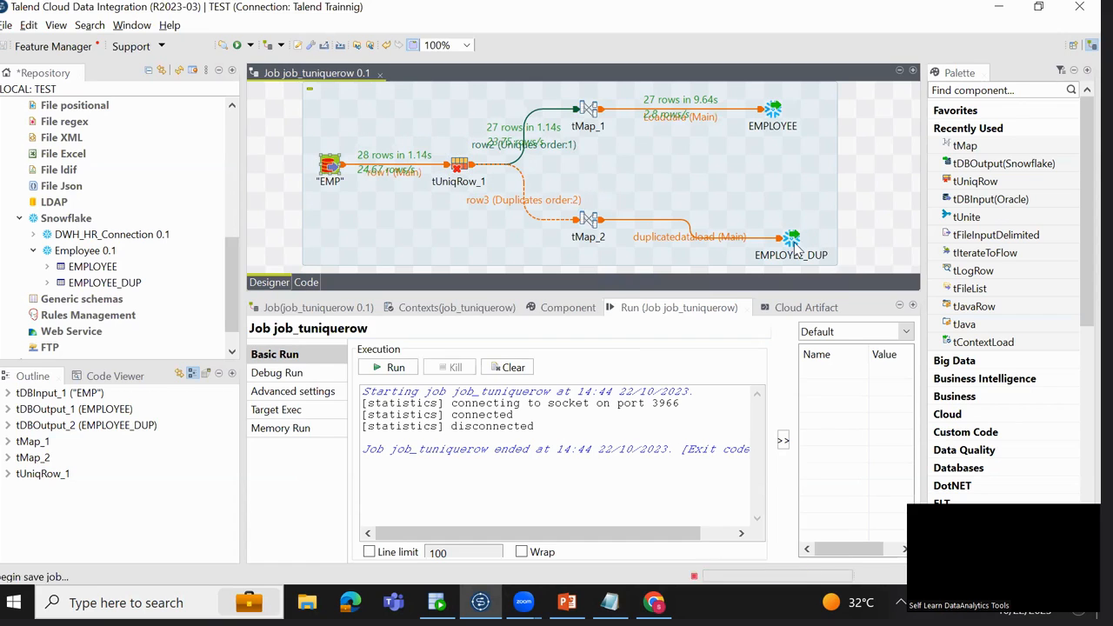
# Set the table action of the EMPLOYEE_DUP output component to TRUNCATE and save the job.
pyautogui.click(792, 241)
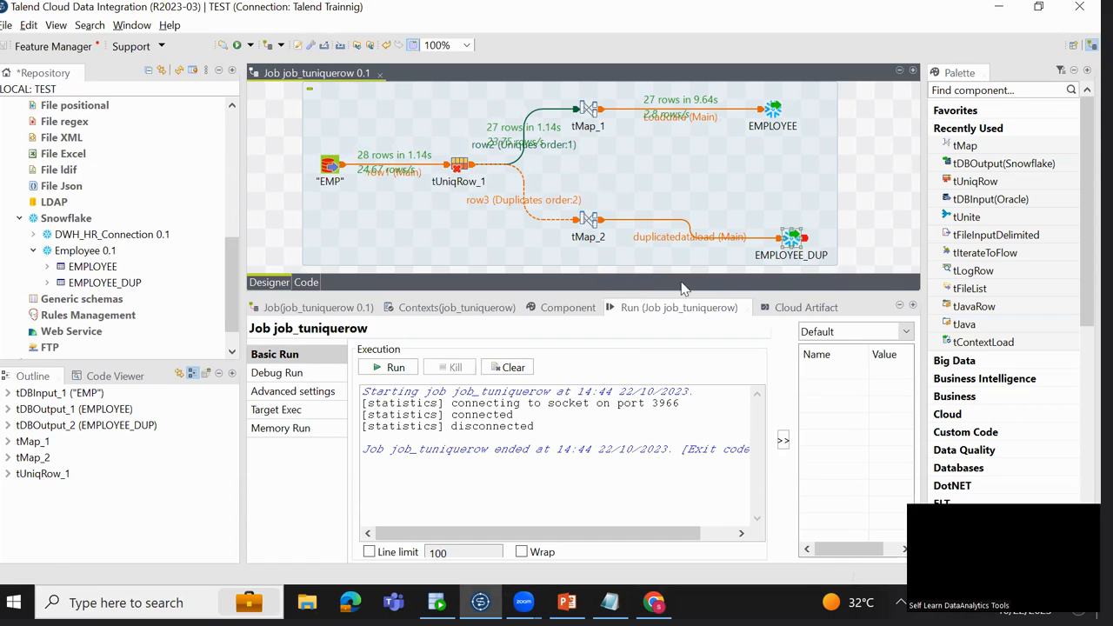
pyautogui.click(566, 314)
pyautogui.scroll(-2, 487, 515)
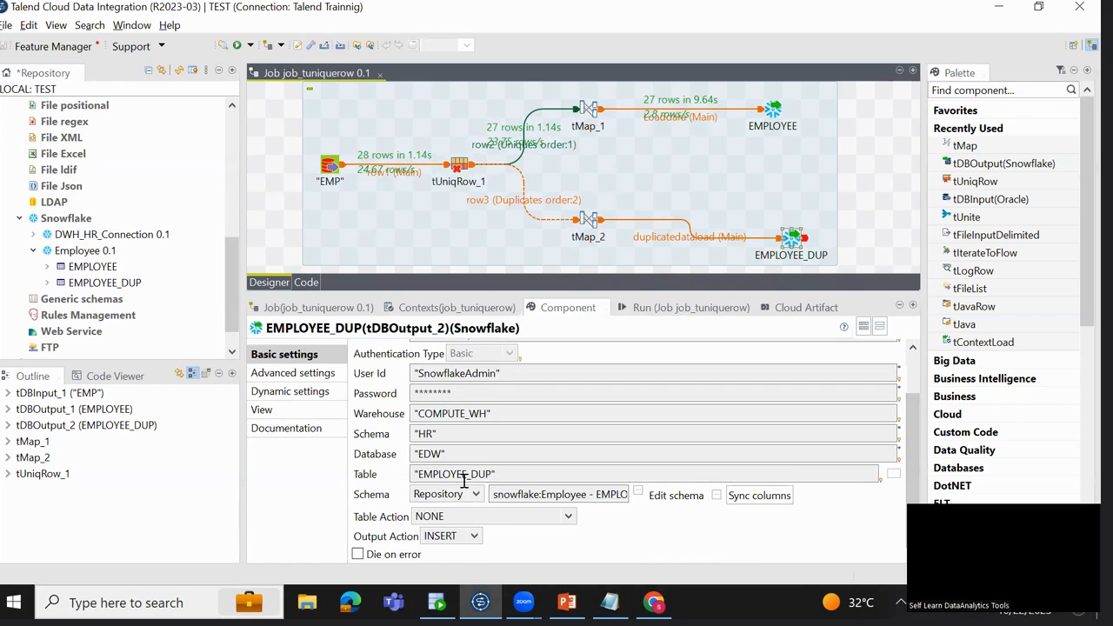
pyautogui.click(484, 519)
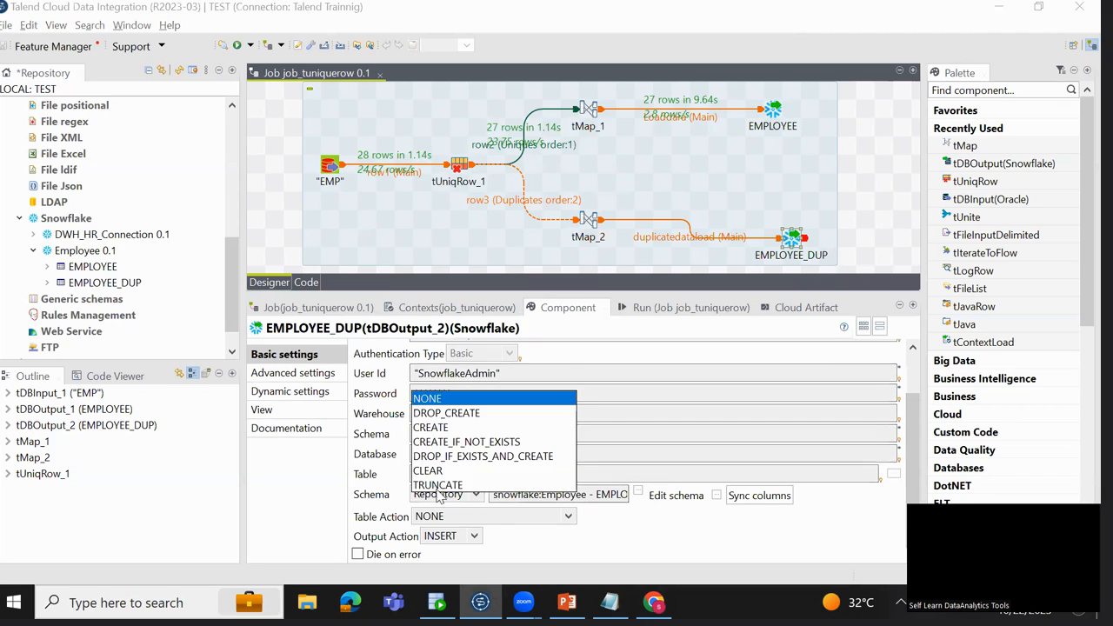
pyautogui.click(439, 490)
pyautogui.hotkey('ctrl', 's')
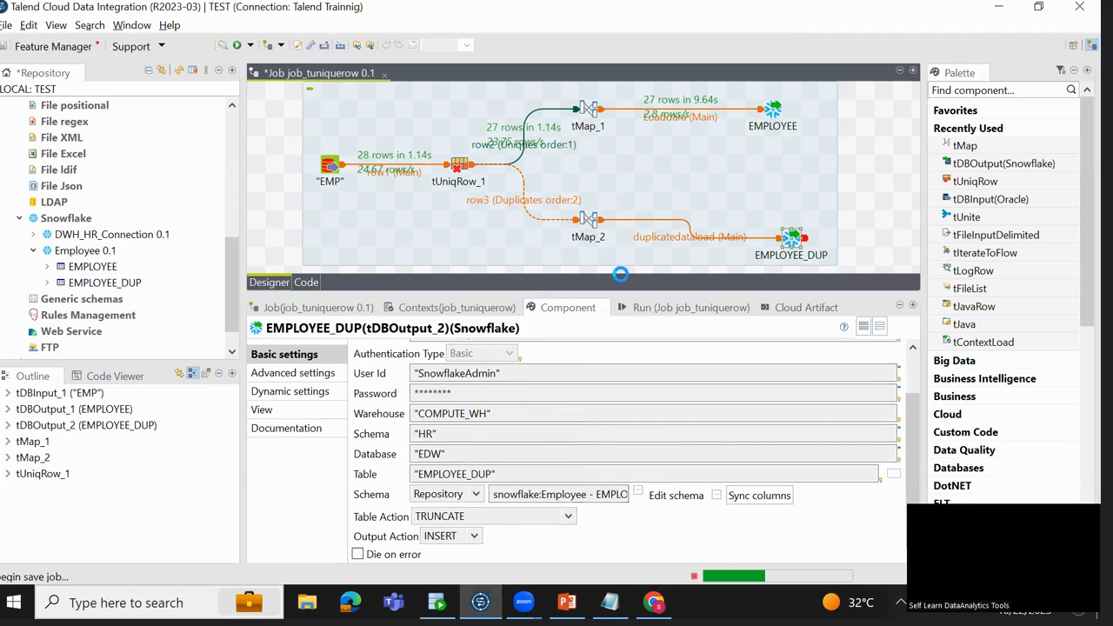
# Auto-map the row3 columns to the duplicatedataload output in tMap_2, and run the saved job.
pyautogui.doubleClick(590, 225)
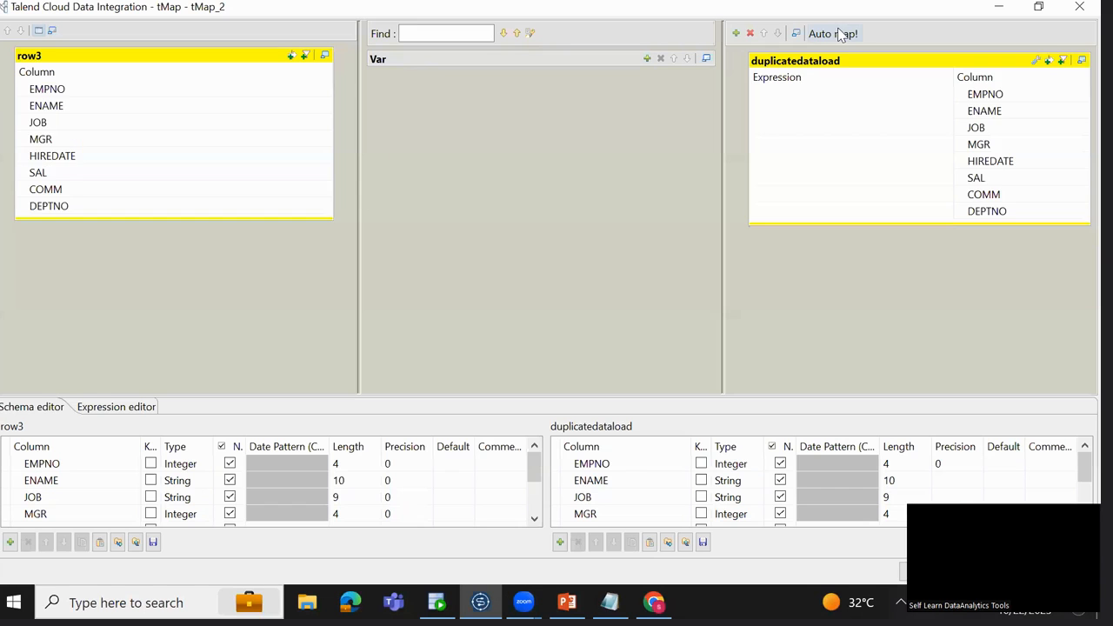
pyautogui.click(997, 571)
pyautogui.hotkey('ctrl', 's')
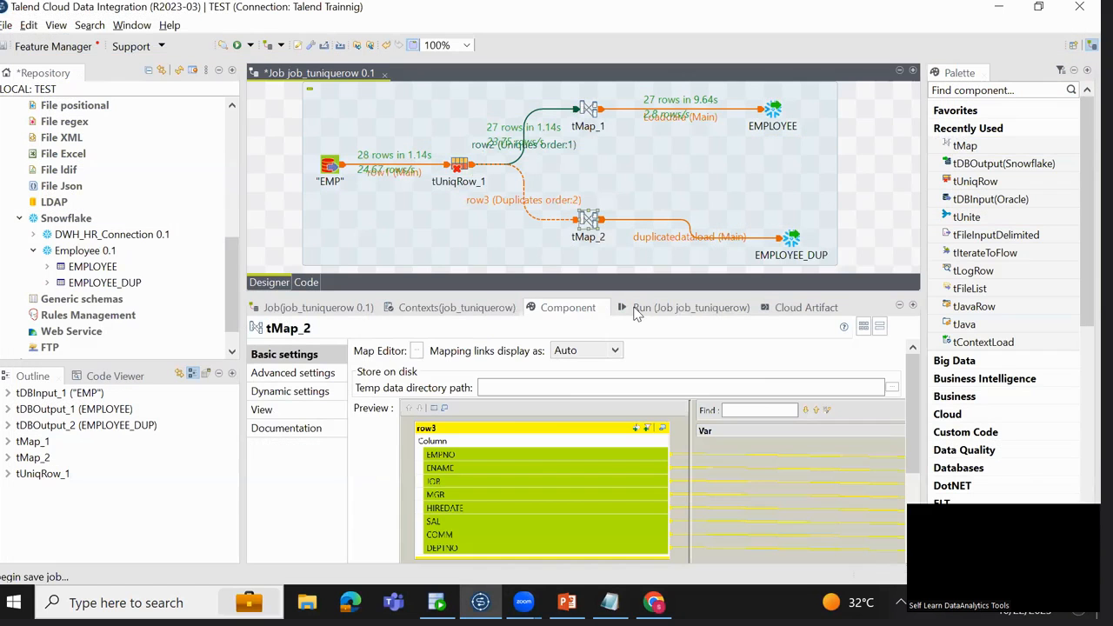
pyautogui.click(639, 309)
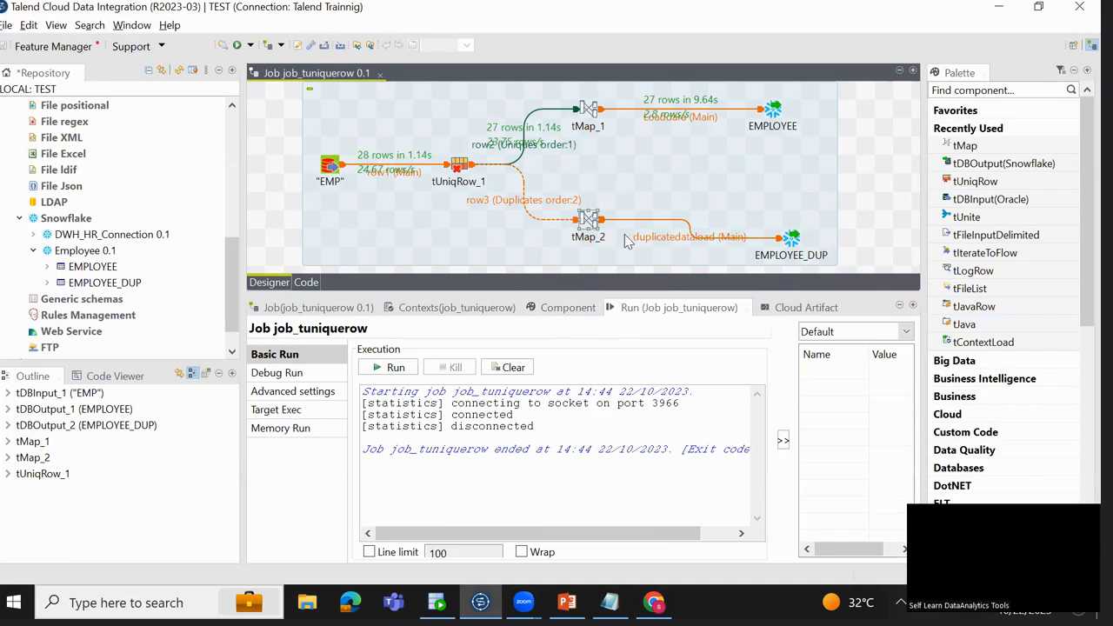
pyautogui.click(395, 372)
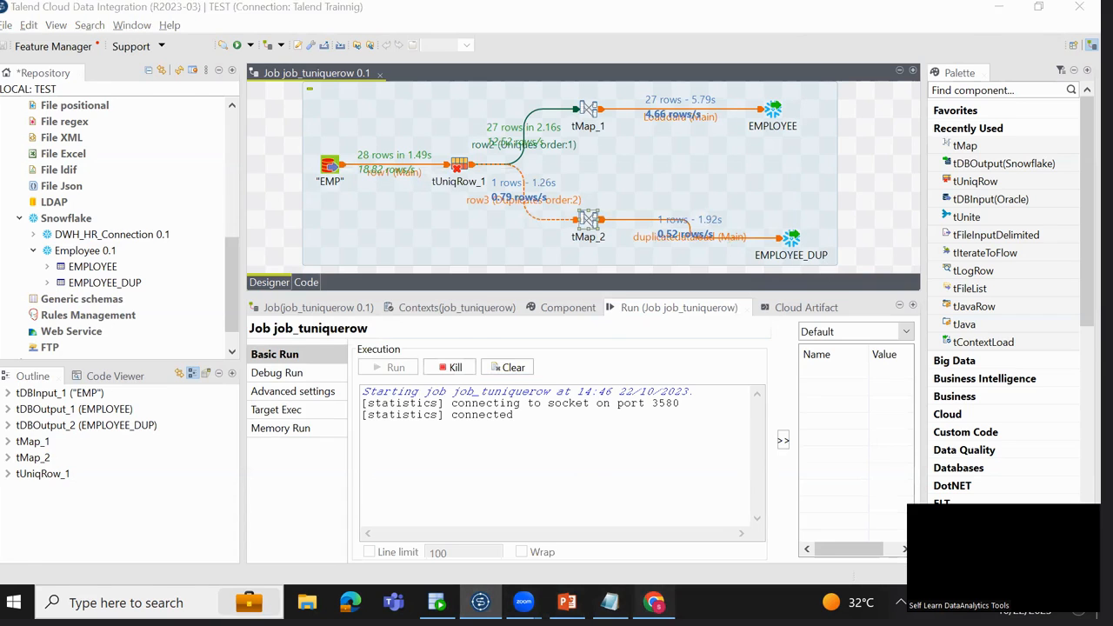
# Switch to the Snowflake worksheet, replace the create table statement with "select * from employee_dup", and run it.
pyautogui.click(654, 602)
pyautogui.click(409, 216)
pyautogui.press('Down')
pyautogui.press('Down')
pyautogui.press('Down')
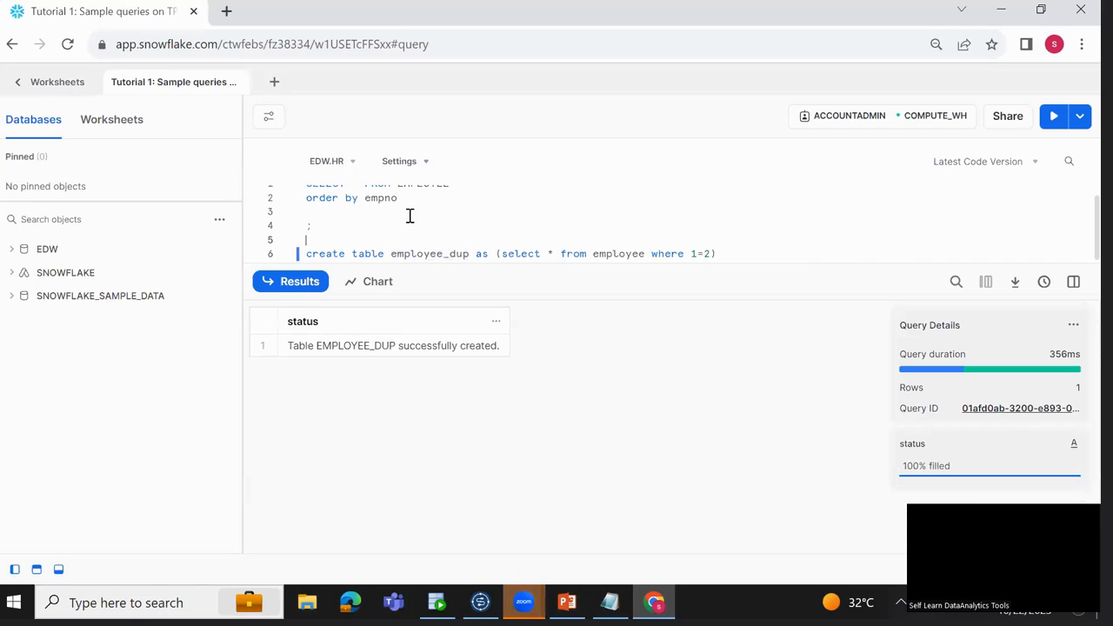
pyautogui.doubleClick(435, 258)
pyautogui.hotkey('shift', 'End')
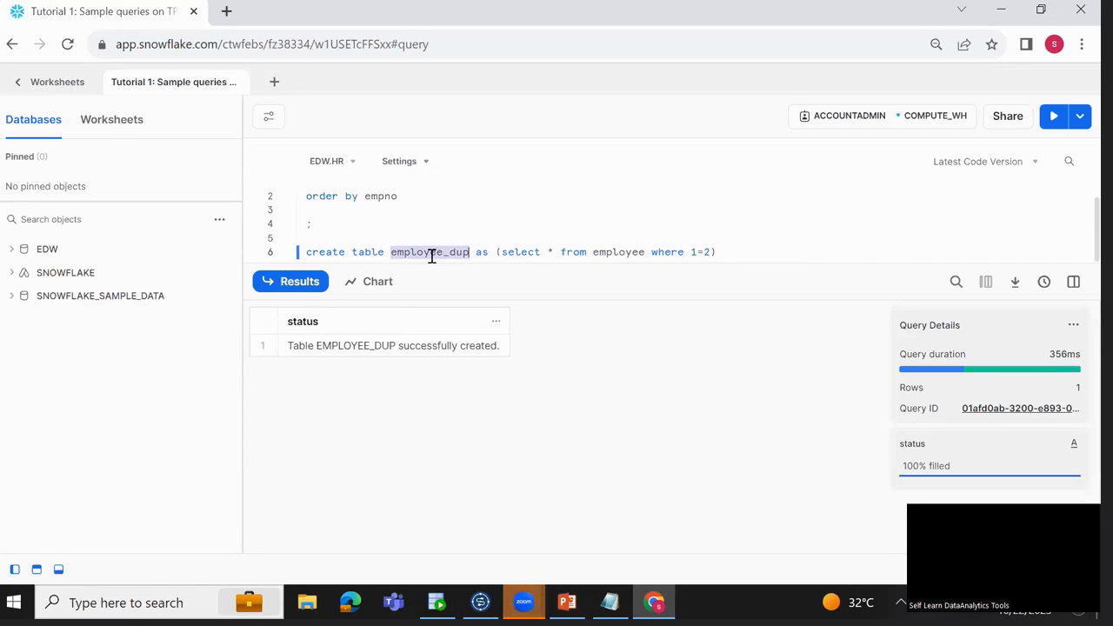
pyautogui.tripleClick(431, 256)
pyautogui.press('BackSpace')
pyautogui.write('select * from employee_dup')
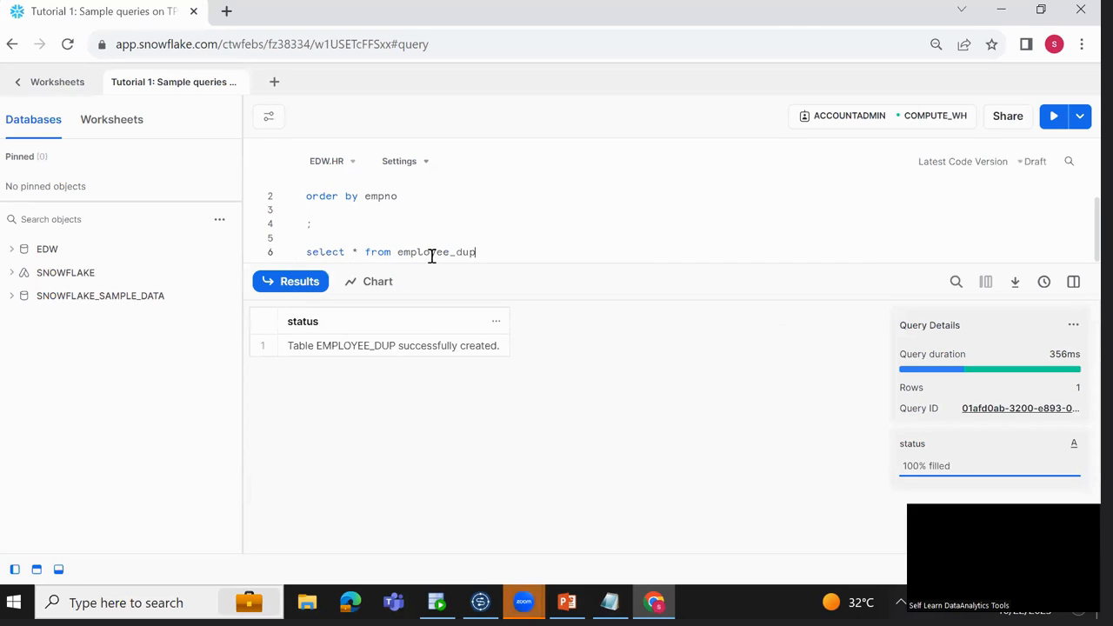
pyautogui.hotkey('ctrl', 'Return')
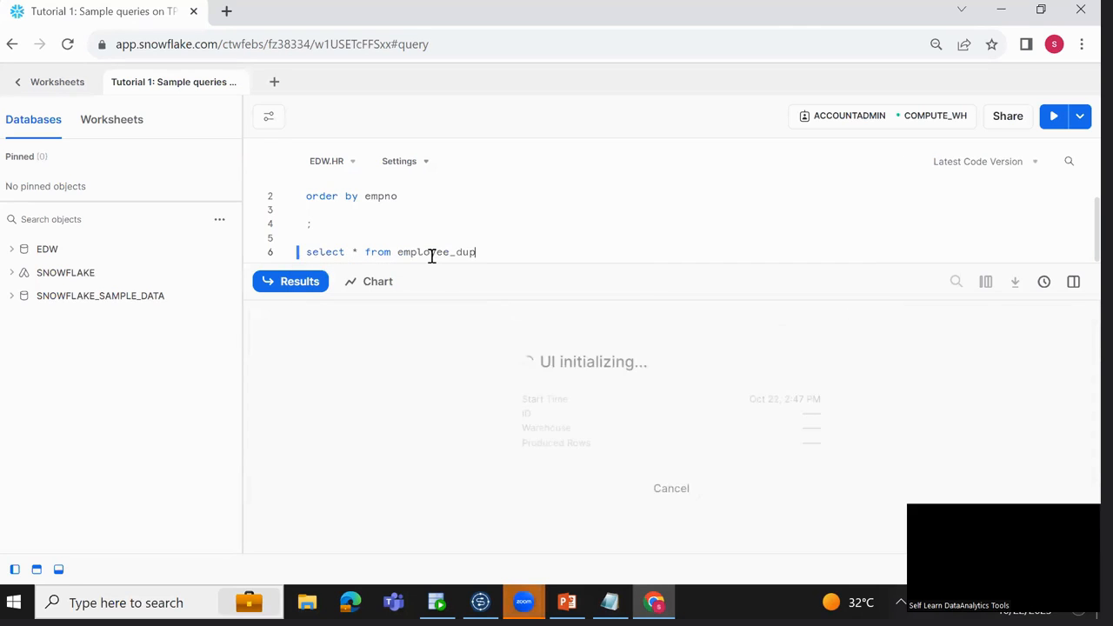
pyautogui.click(440, 355)
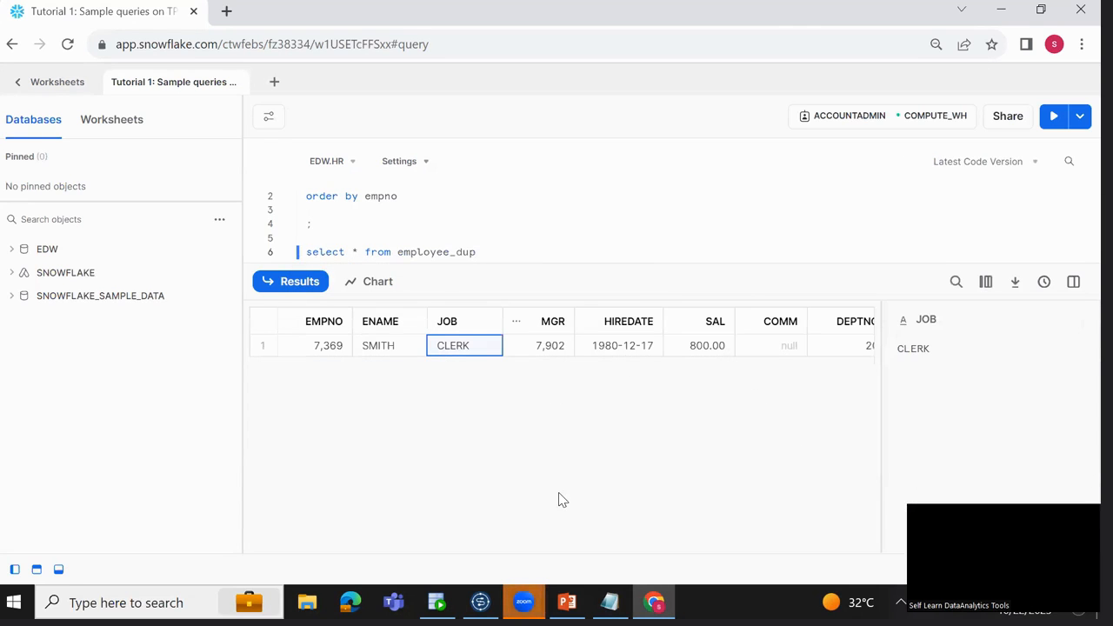
# Switch back to Talend and review the key attribute columns of tUniqRow_1 and the EMP input's settings.
pyautogui.click(480, 602)
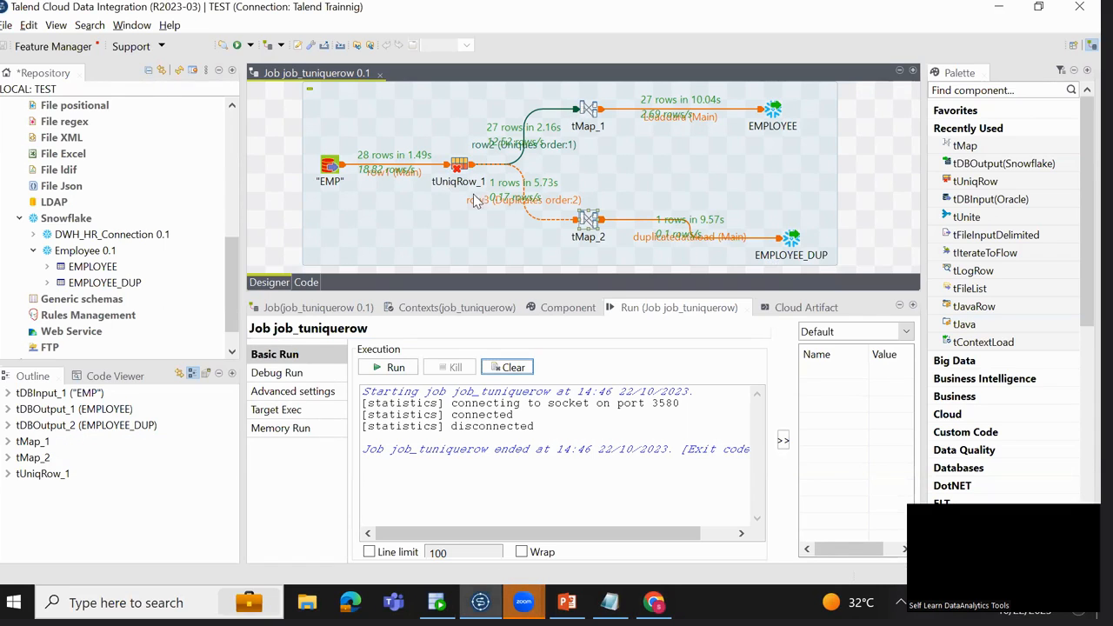
pyautogui.click(464, 168)
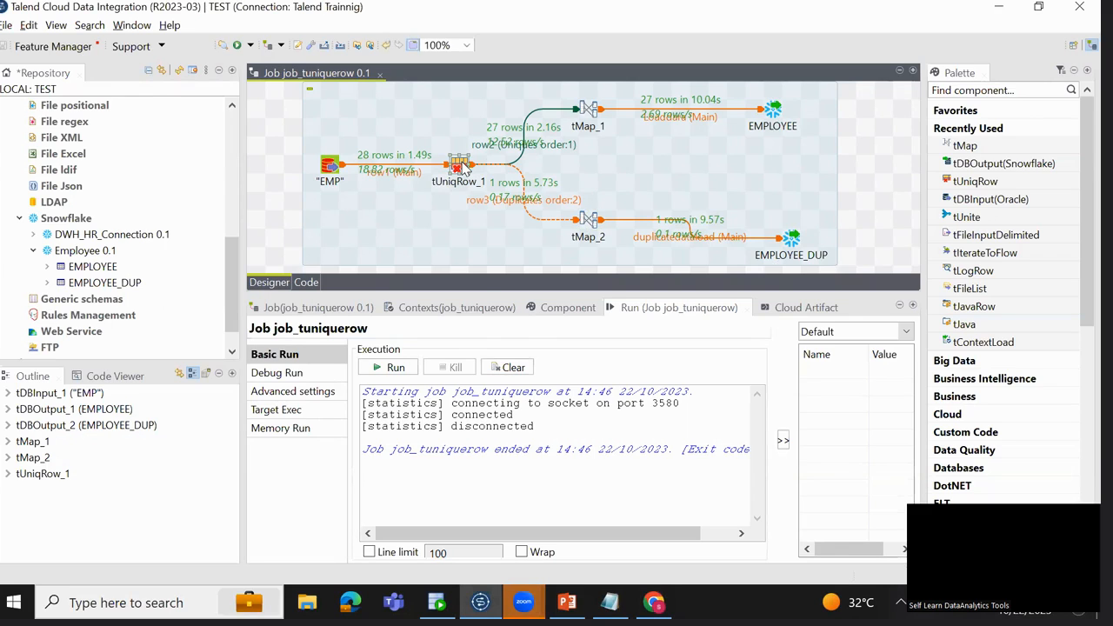
pyautogui.click(560, 310)
pyautogui.click(662, 394)
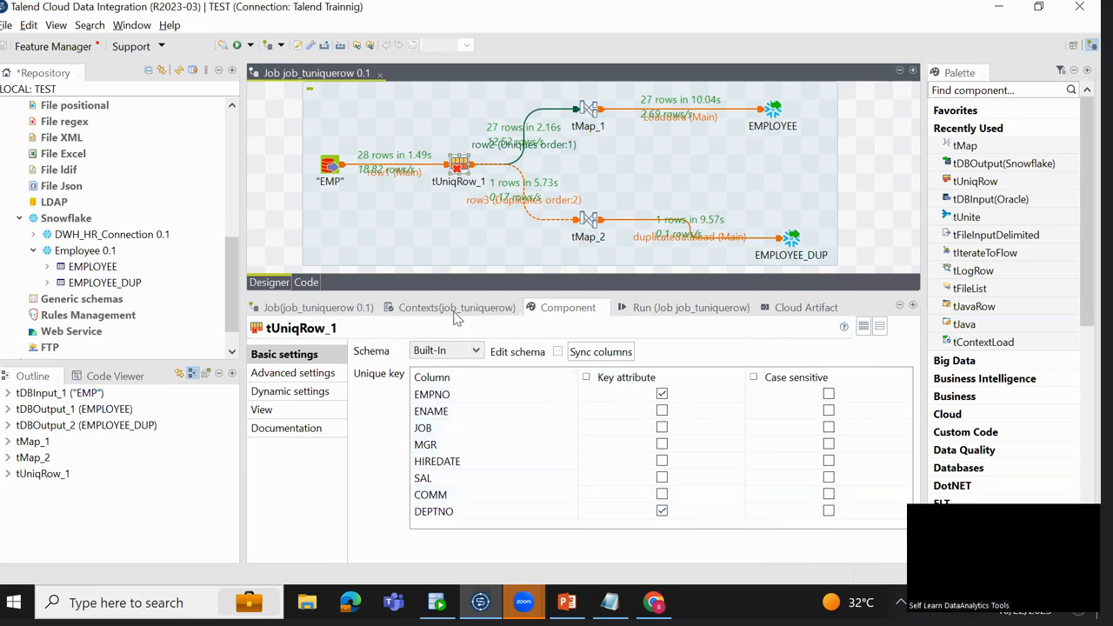
pyautogui.click(336, 170)
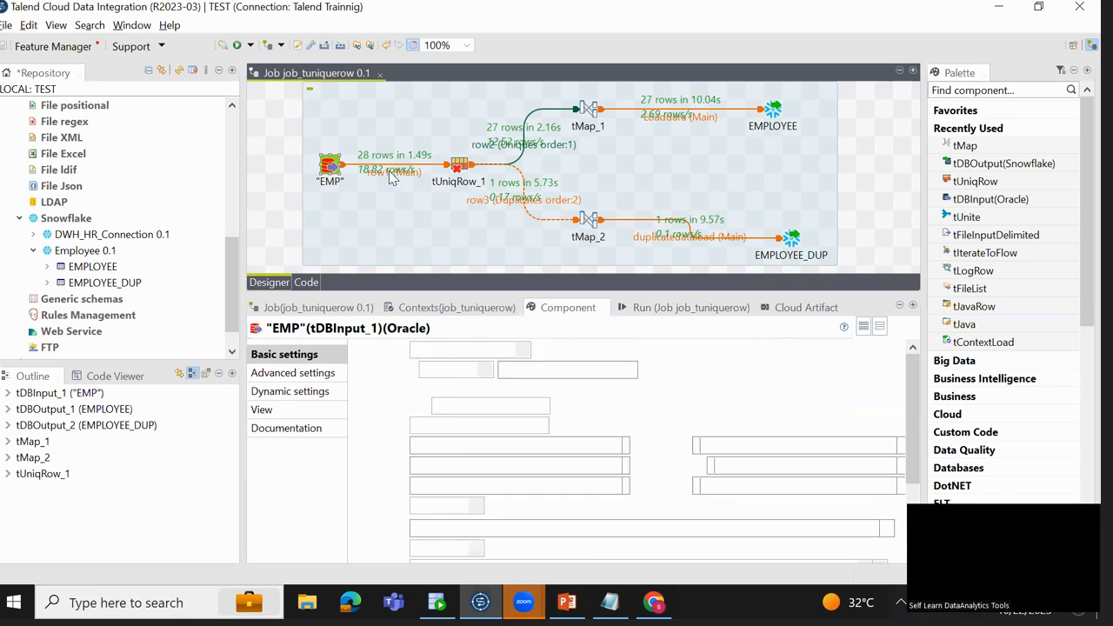
# Add a tFileInputDelimited component to the canvas below the EMP input.
pyautogui.click(275, 230)
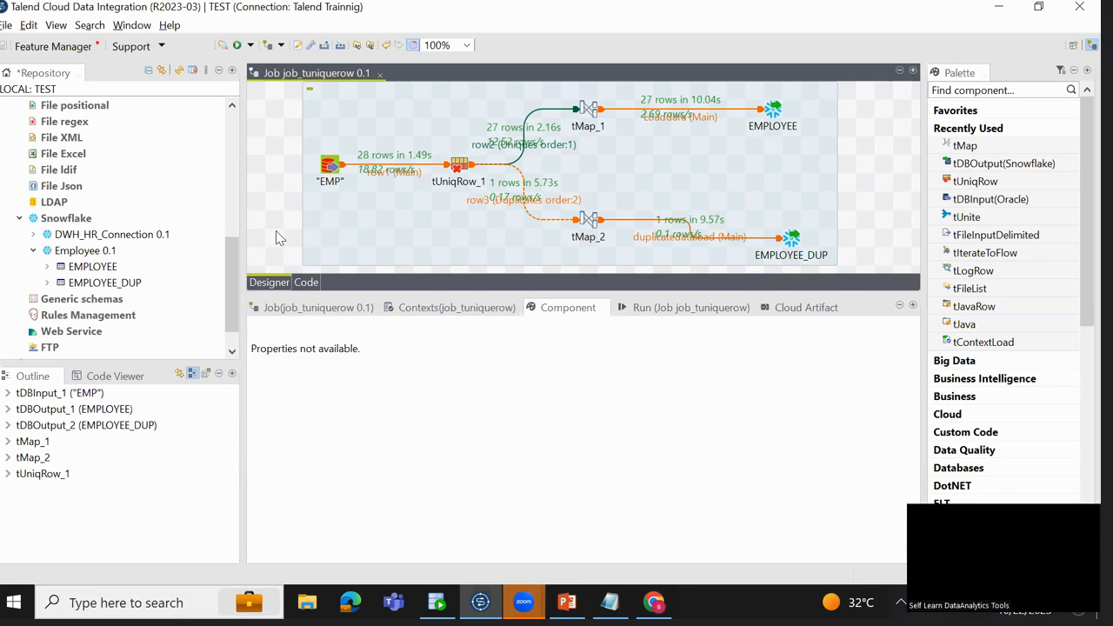
pyautogui.write('tfi')
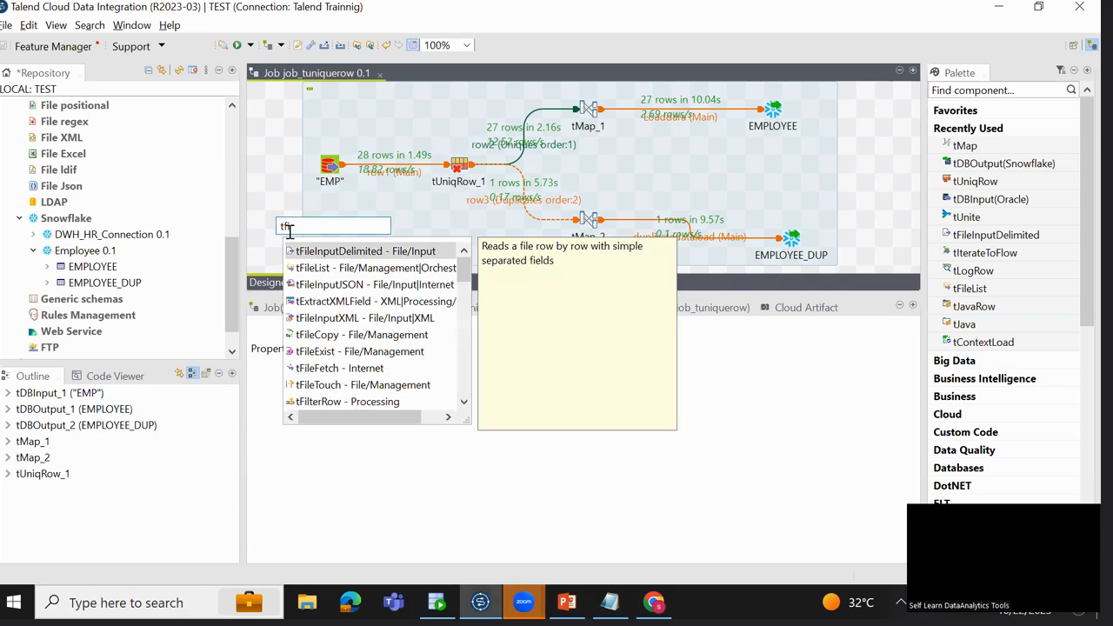
pyautogui.doubleClick(325, 252)
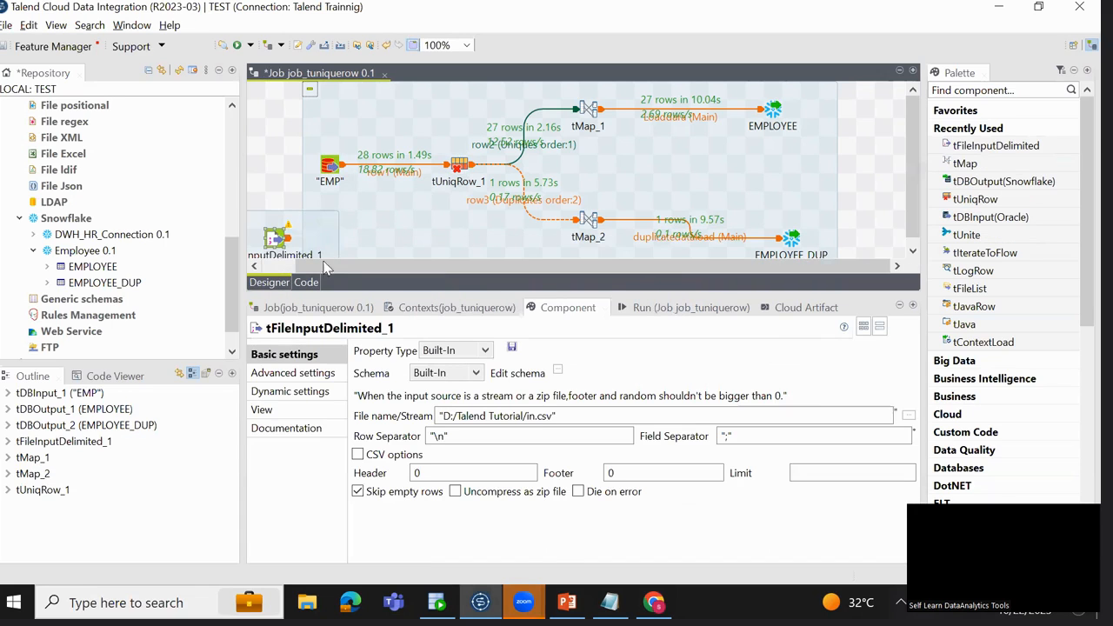
# Switch to the EMP_10 file in Notepad to examine its data rows and delimiter, and return to Talend.
pyautogui.click(609, 602)
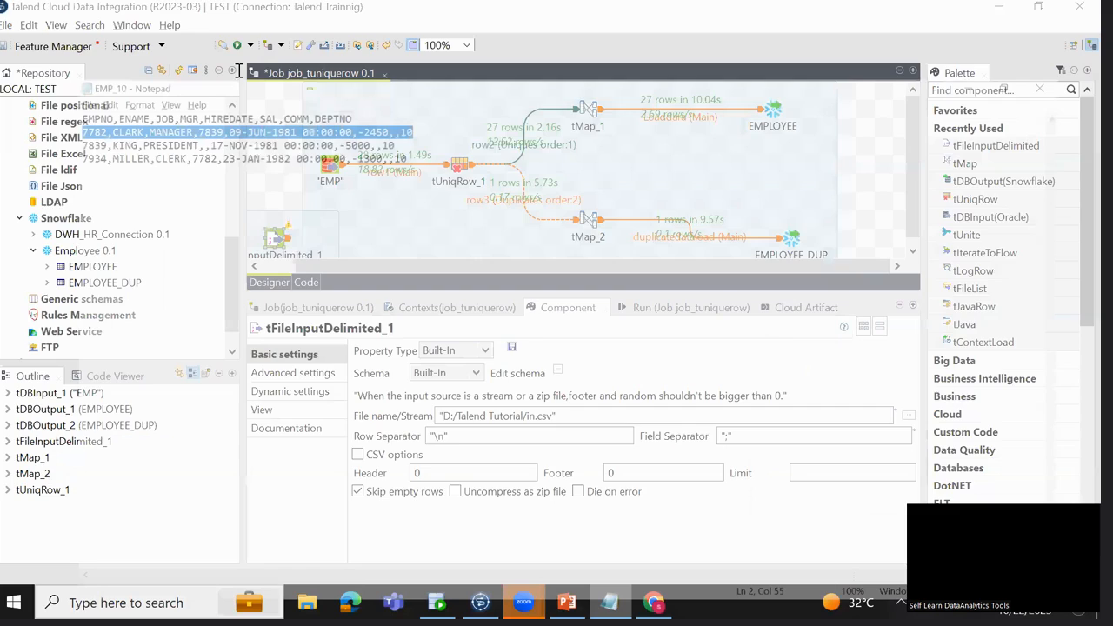
pyautogui.click(351, 109)
pyautogui.moveTo(2, 54); pyautogui.dragTo(390, 106)
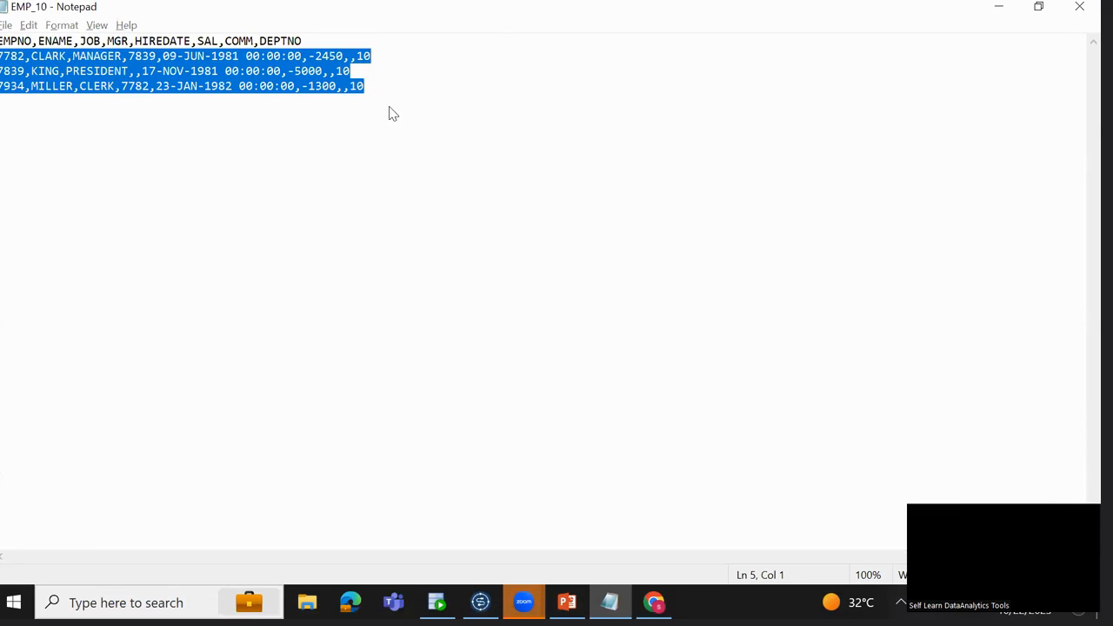
pyautogui.hotkey('alt', 'Tab')
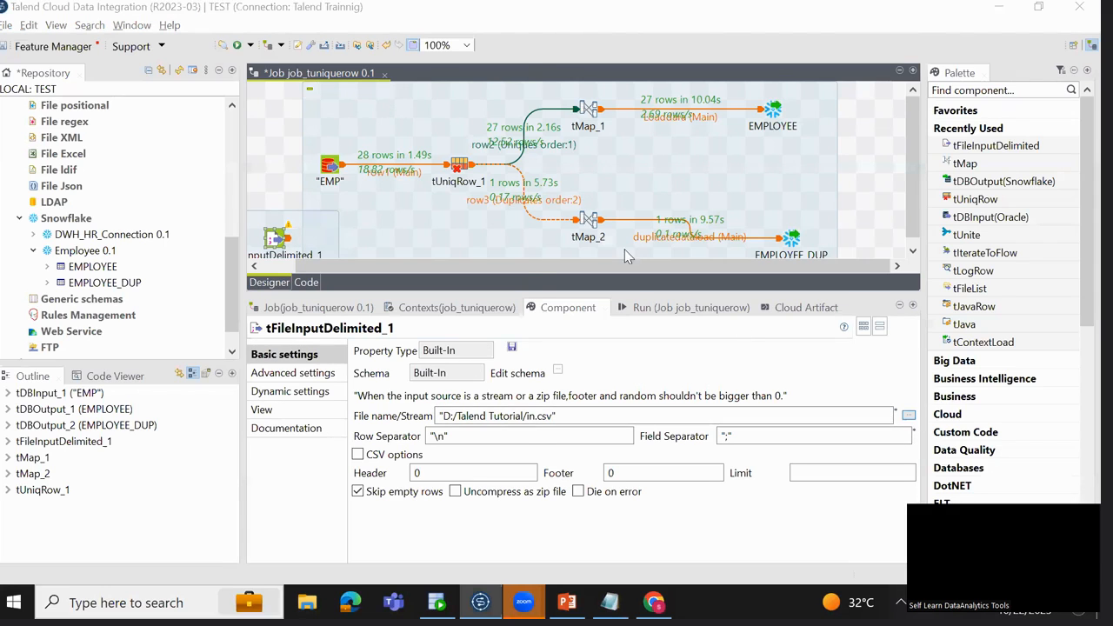
# Configure tFileInputDelimited_1 to read "D:/Talend Tutorial/EMPLOYEE/EMP_20.csv" with a comma field separator and 1 header row, and save.
pyautogui.doubleClick(196, 180)
pyautogui.click(738, 440)
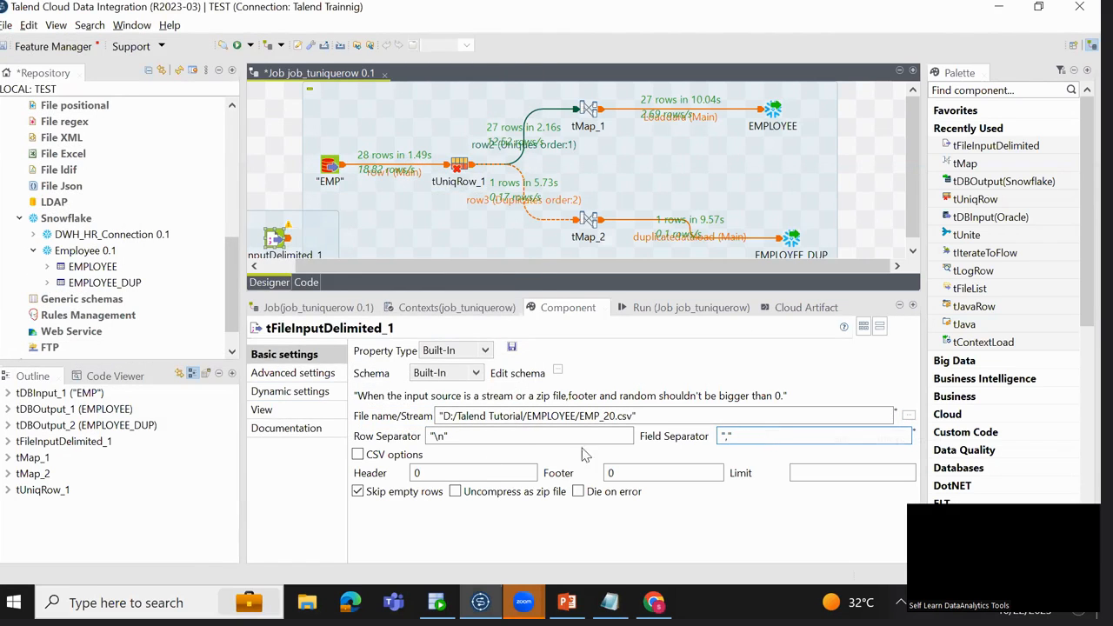
pyautogui.doubleClick(459, 472)
pyautogui.write('1')
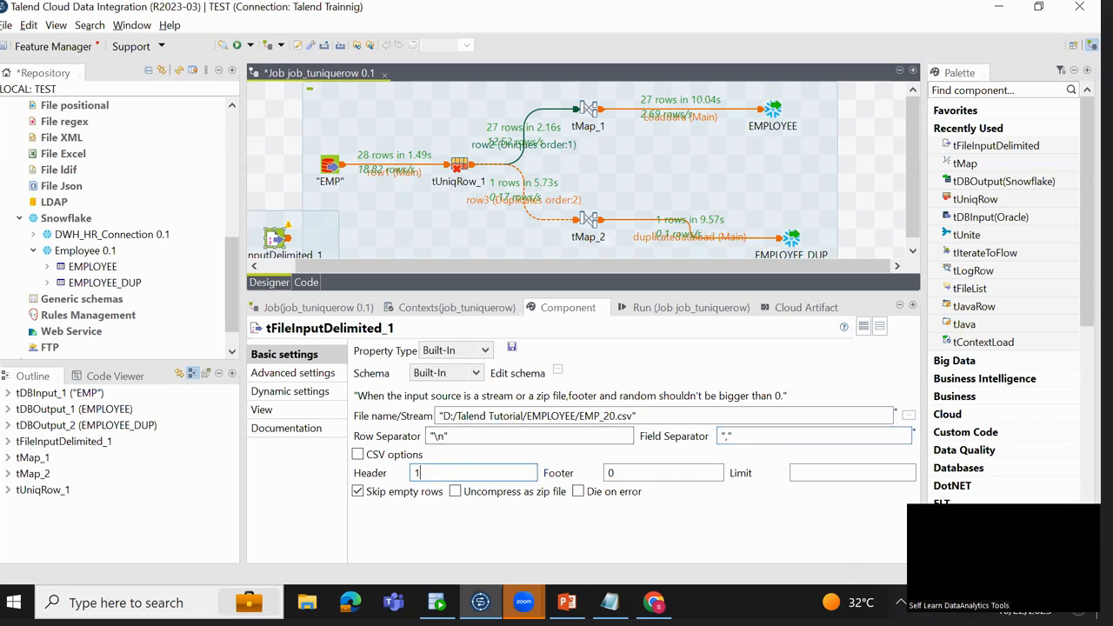
pyautogui.click(256, 167)
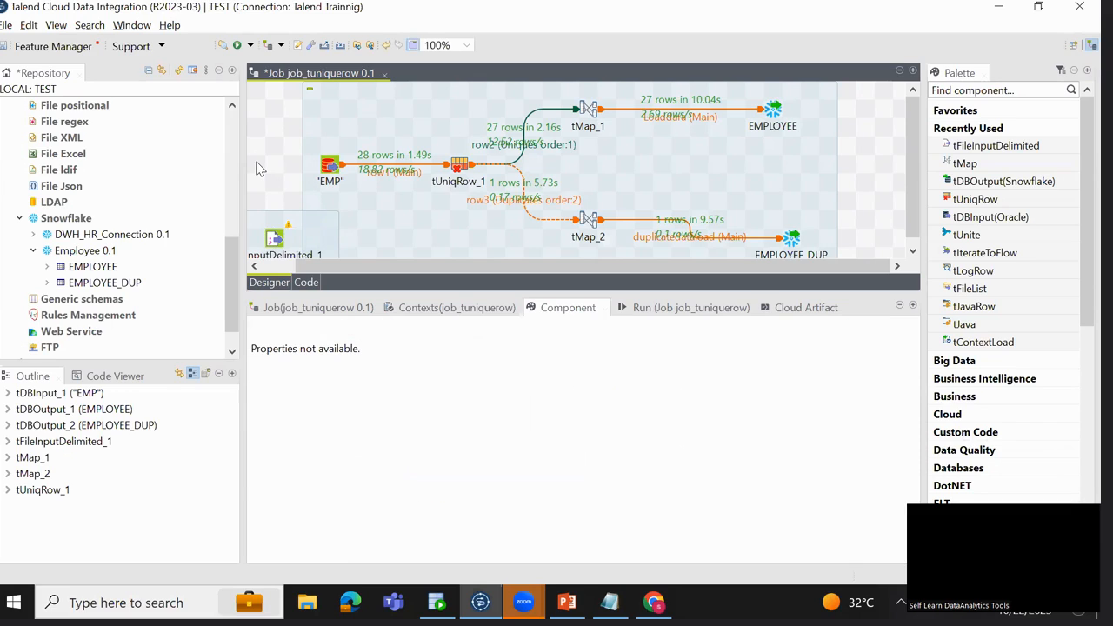
pyautogui.hotkey('ctrl', 's')
# Move tFileInputDelimited_1 slightly to the right so it sits fully on the canvas below the EMP input.
pyautogui.moveTo(273, 240); pyautogui.dragTo(313, 242)
pyautogui.rightClick(313, 242)
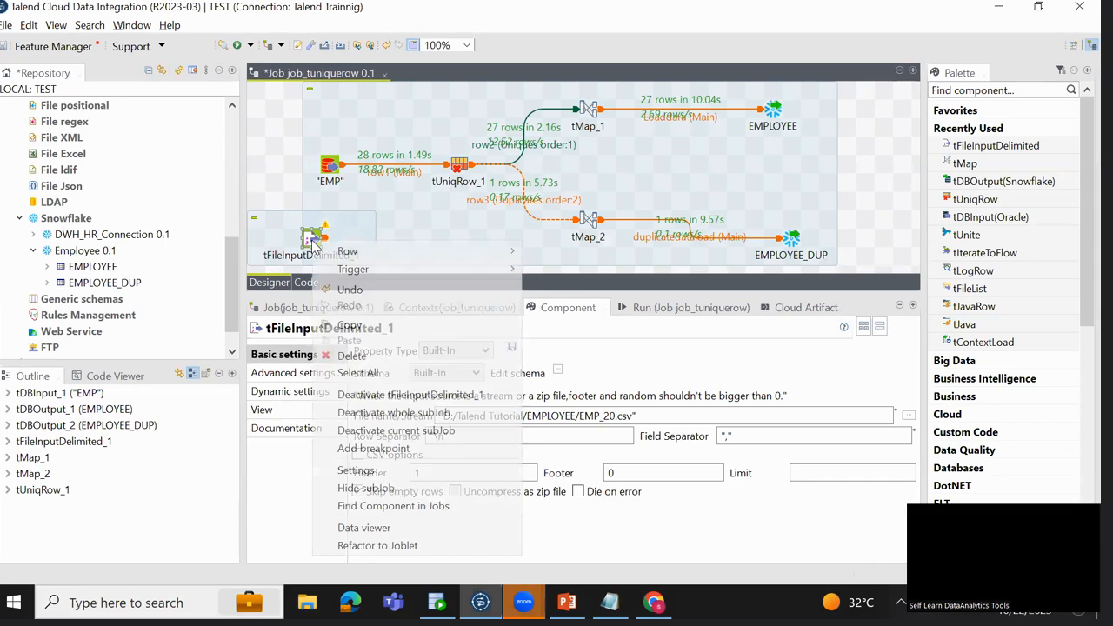
pyautogui.moveTo(400, 252)
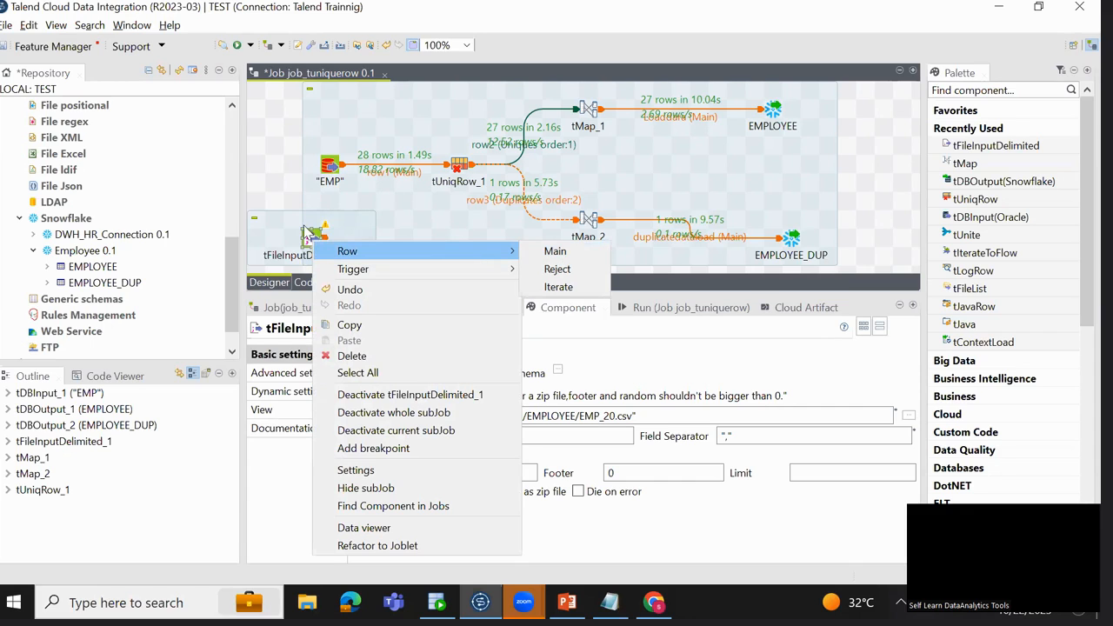
pyautogui.click(309, 253)
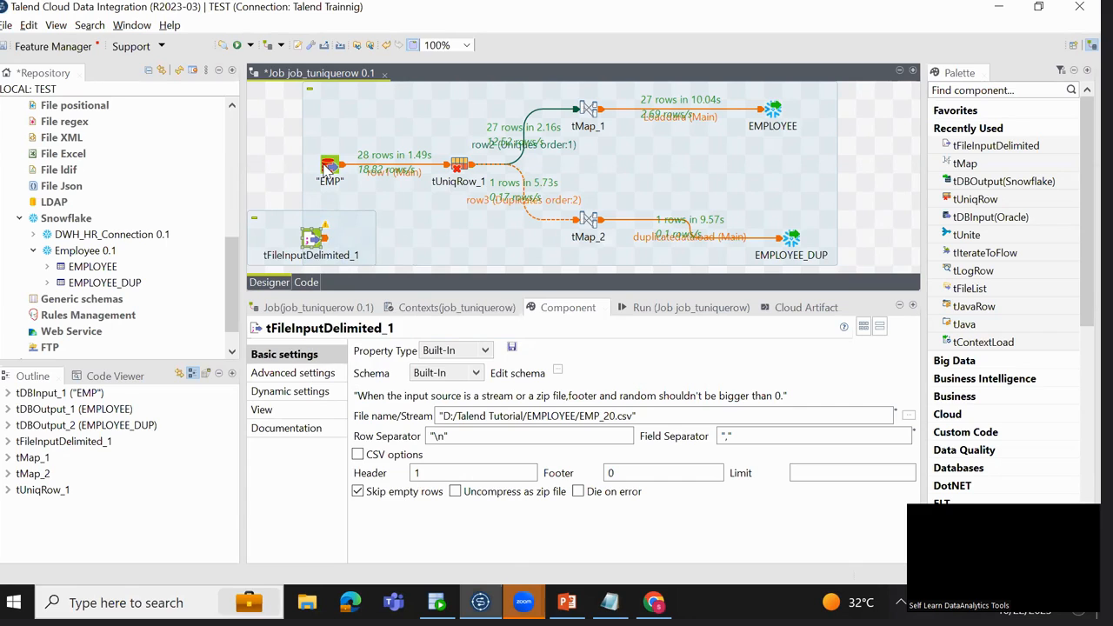
pyautogui.rightClick(315, 241)
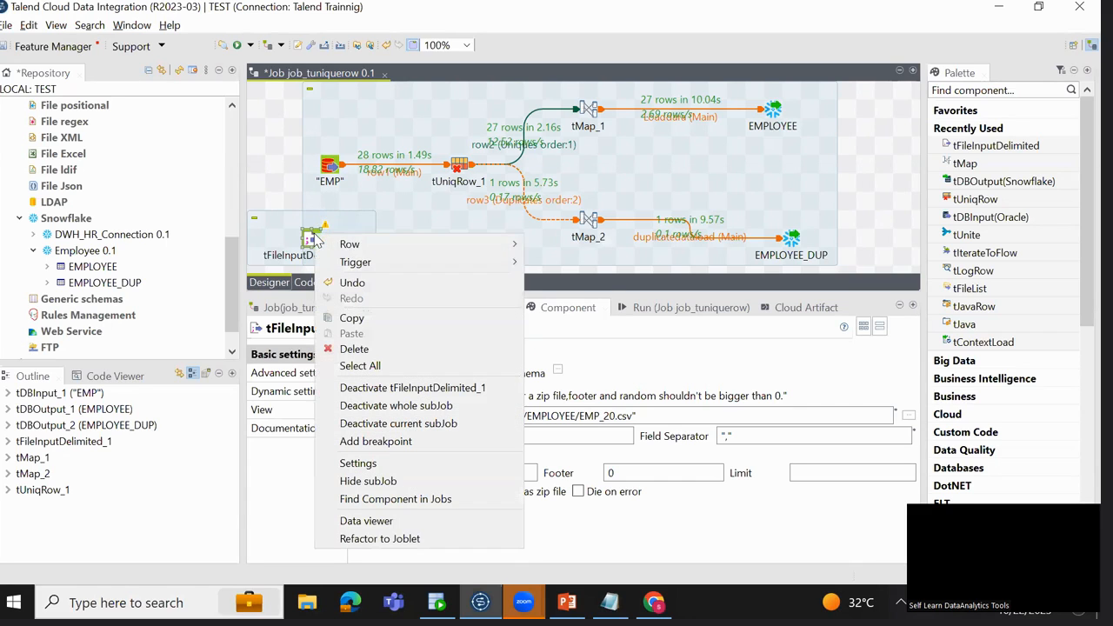
pyautogui.moveTo(418, 244)
pyautogui.click(556, 244)
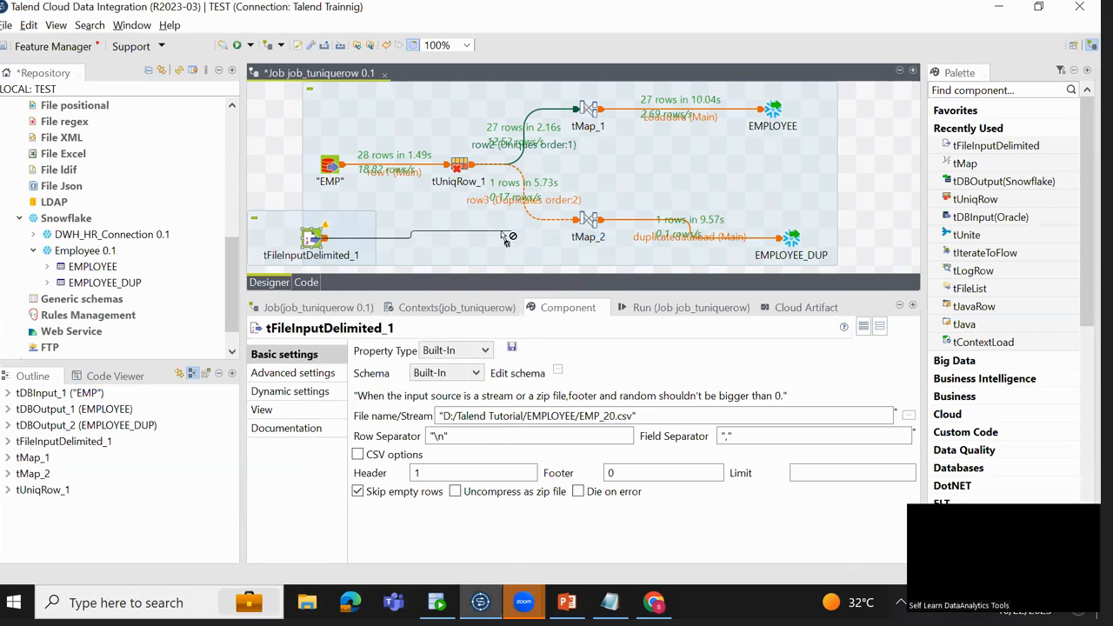
pyautogui.click(481, 238)
# Move the EMP input up and to the left, and add a tUnite component between the two inputs and tUniqRow_1.
pyautogui.moveTo(321, 158); pyautogui.dragTo(283, 128)
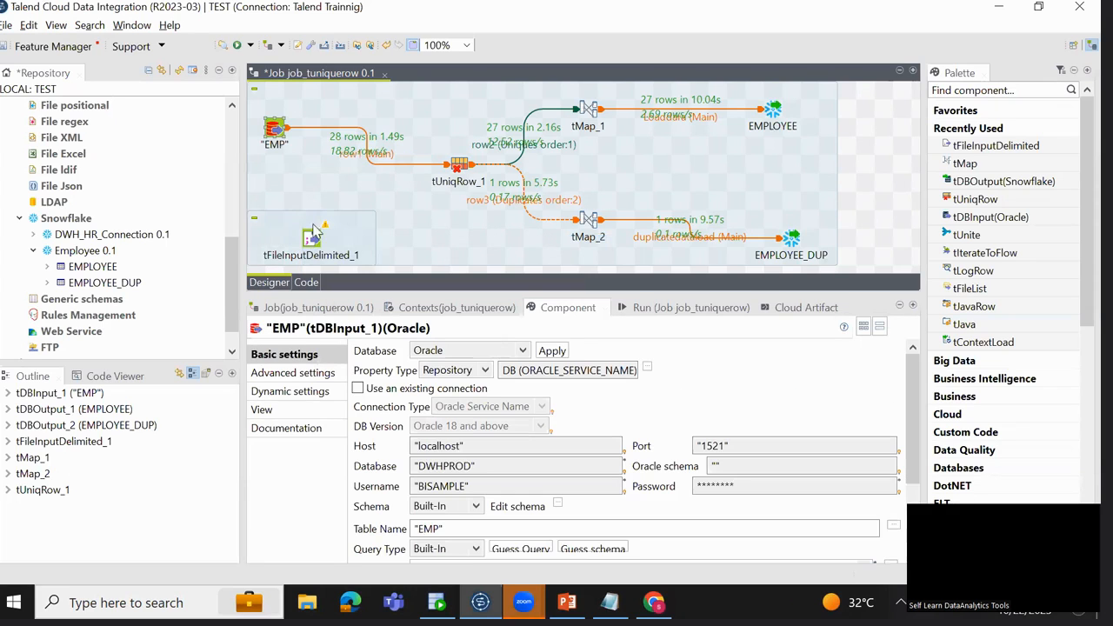
pyautogui.click(403, 178)
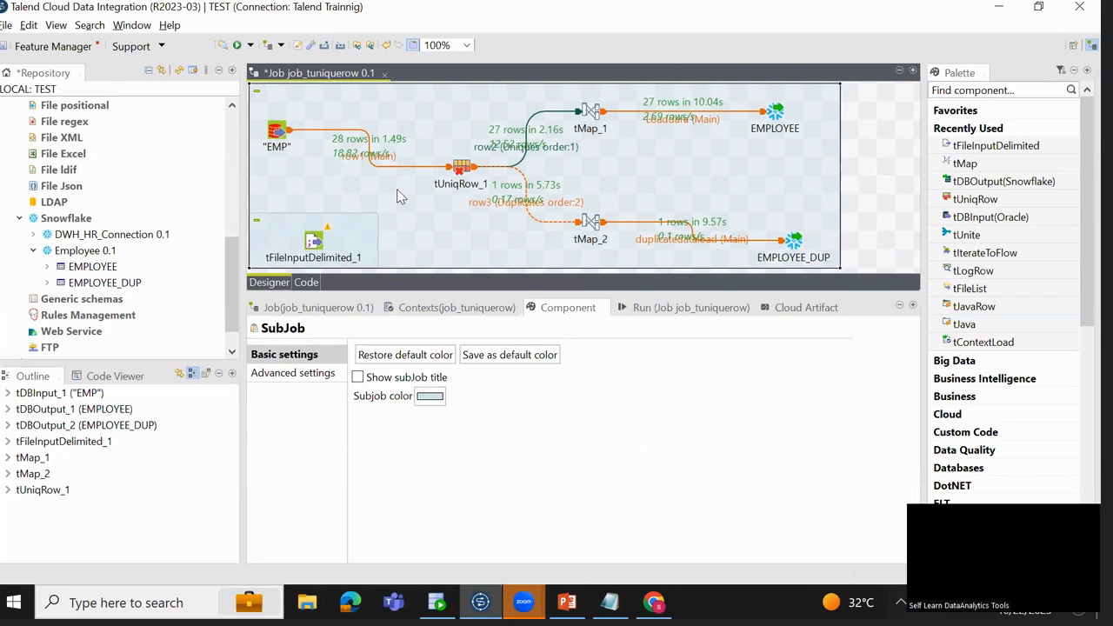
pyautogui.write('t')
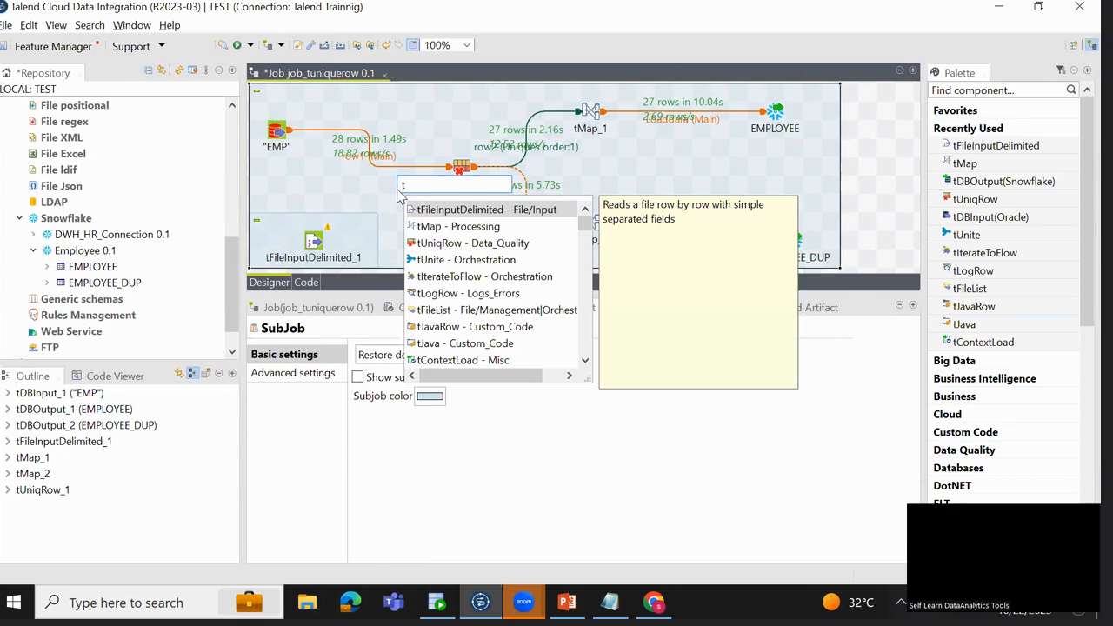
pyautogui.write('un')
pyautogui.doubleClick(430, 228)
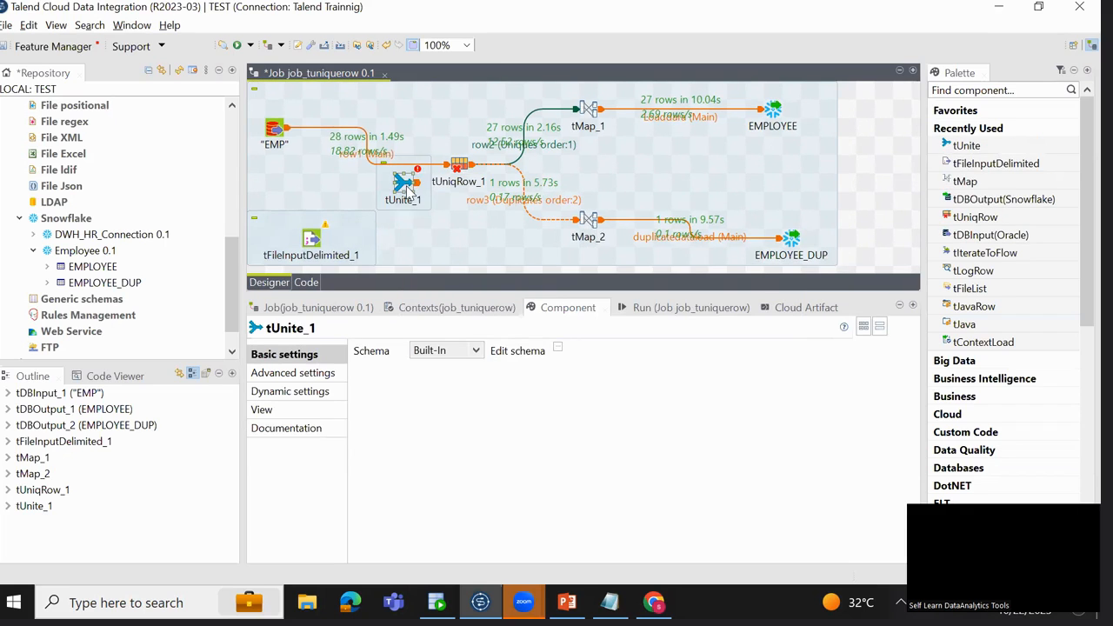
# Redirect the row1 link from the EMP input so it ends at tUnite_1 instead of tUniqRow_1.
pyautogui.click(459, 167)
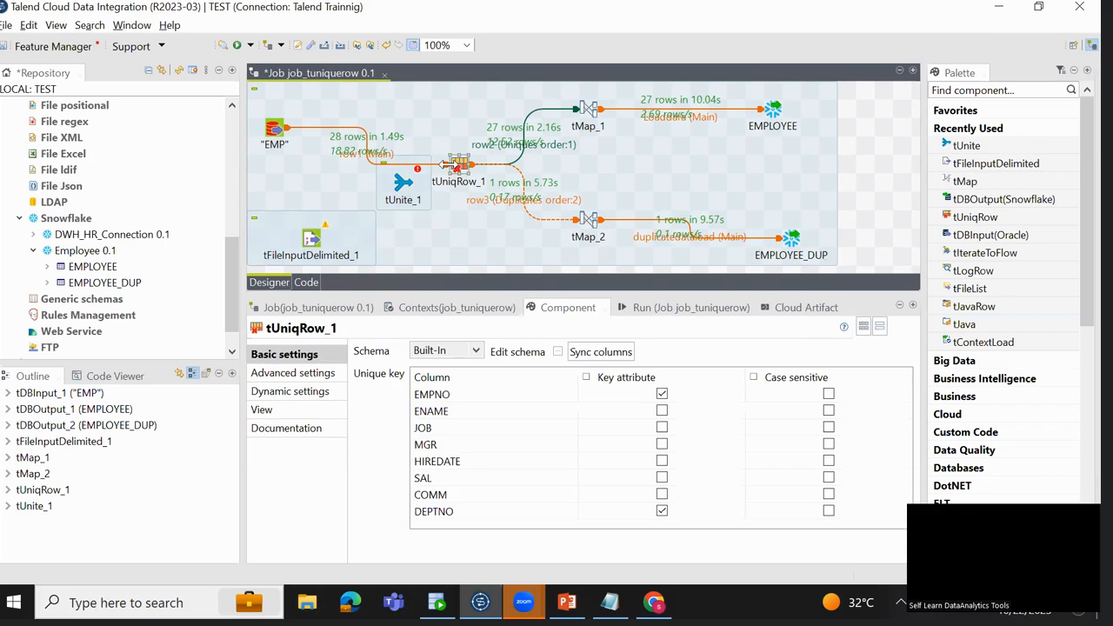
pyautogui.click(445, 166)
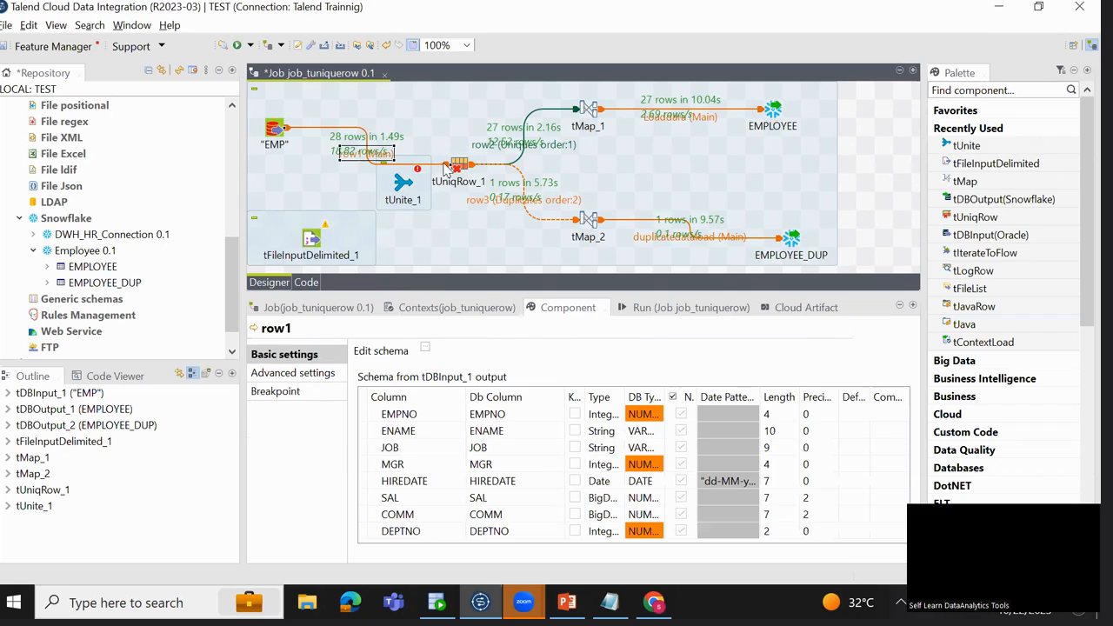
pyautogui.moveTo(452, 165); pyautogui.dragTo(402, 187)
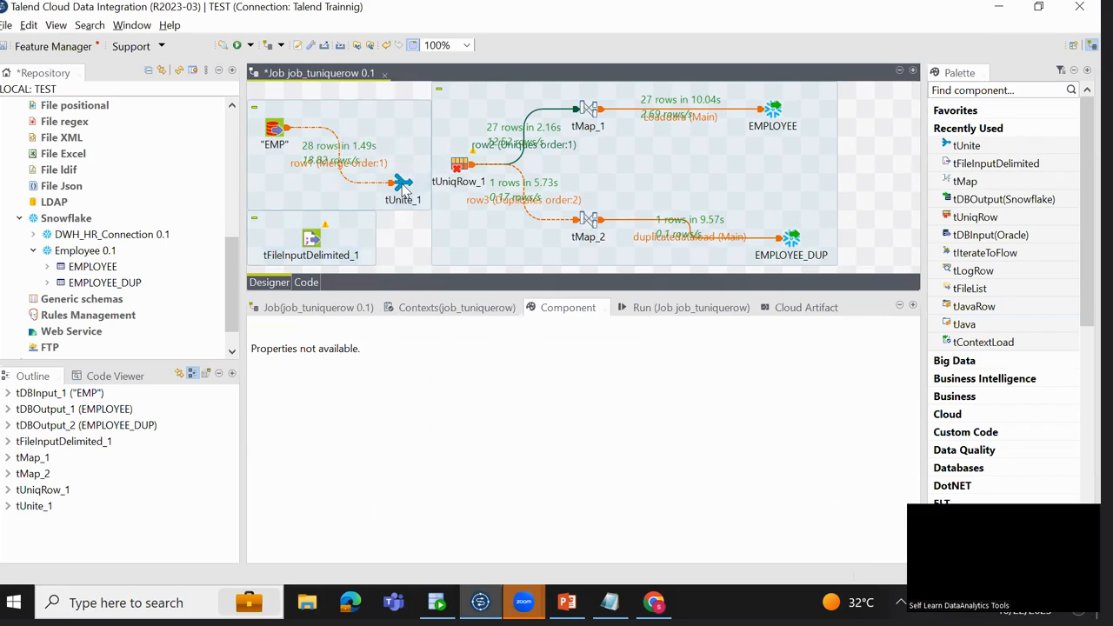
# Connect tFileInputDelimited_1 to tUnite_1 with a Main row.
pyautogui.rightClick(313, 241)
pyautogui.moveTo(491, 249)
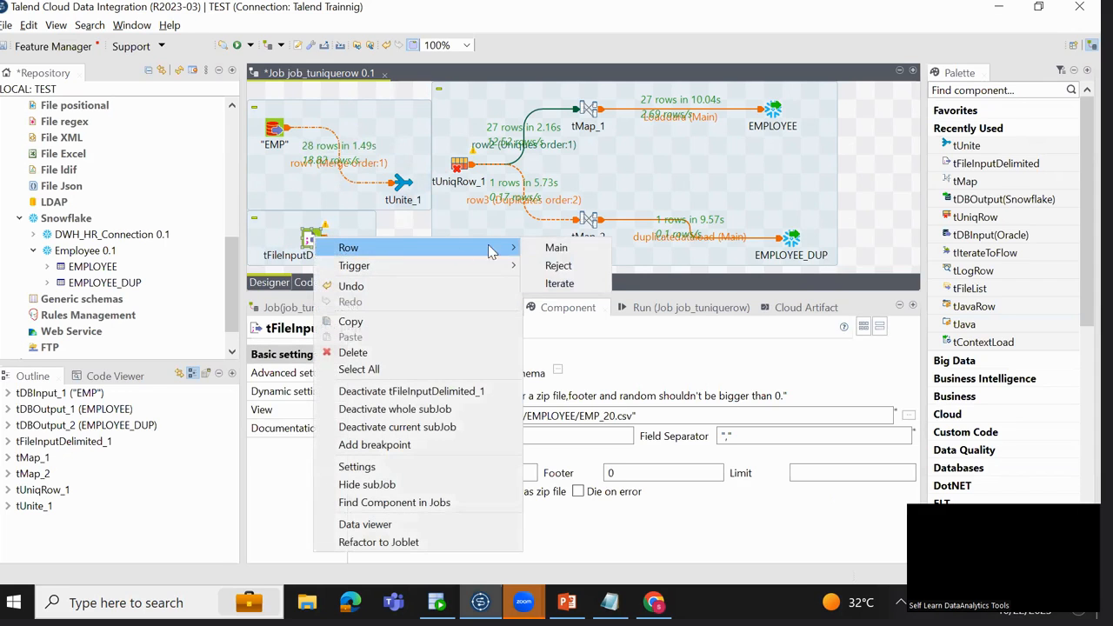
pyautogui.click(554, 251)
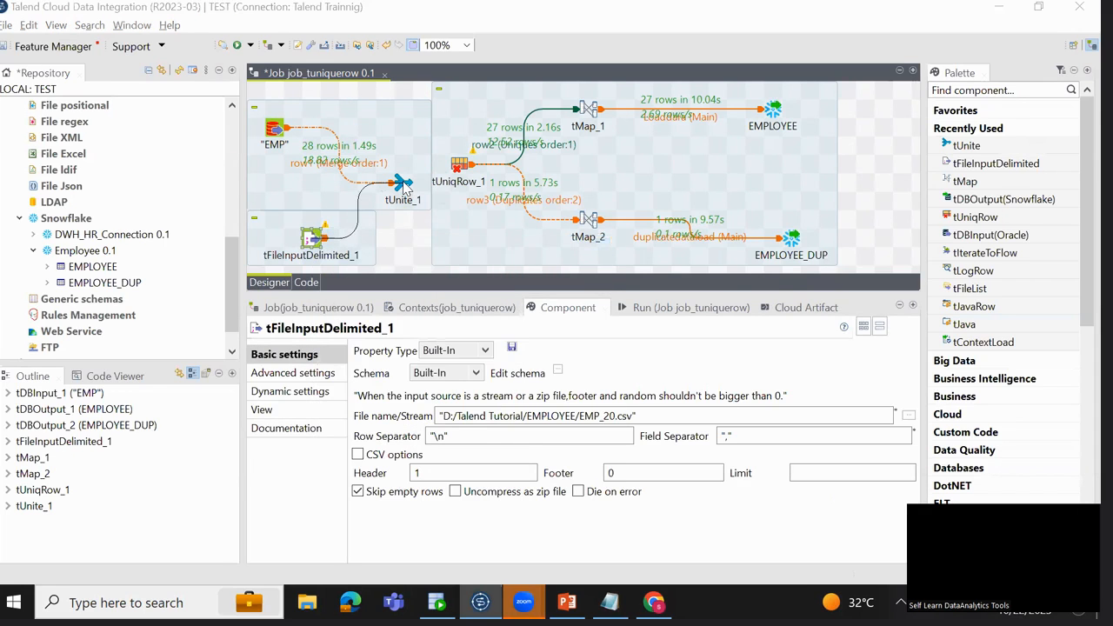
pyautogui.click(405, 187)
pyautogui.click(640, 306)
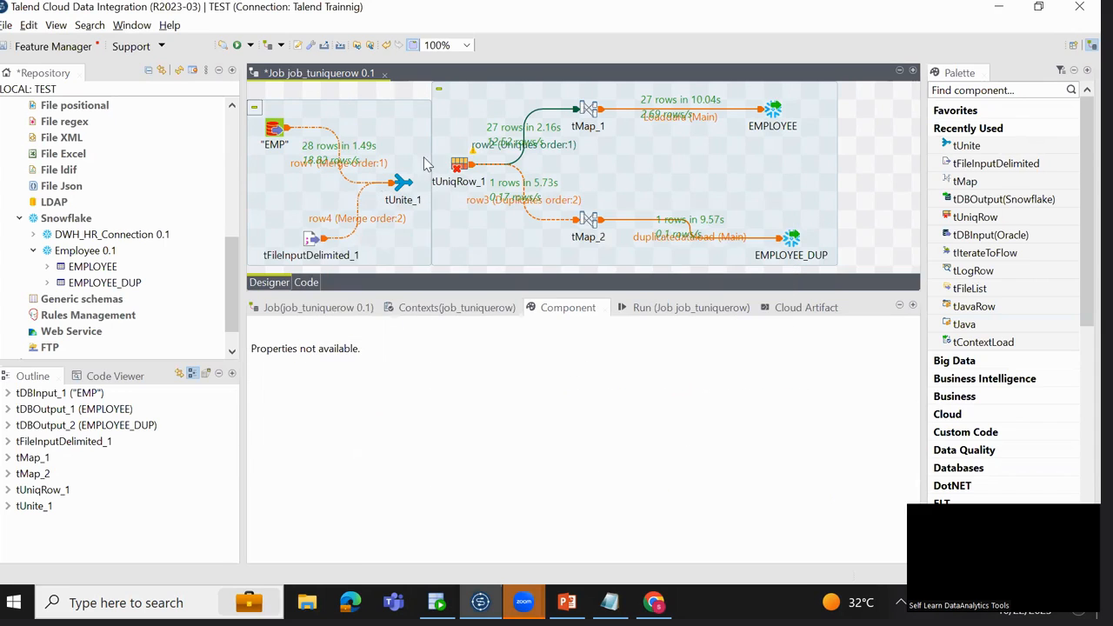
# Move tUniqRow_1 to the right, away from tUnite_1, and connect tUnite_1 to it with a Main row.
pyautogui.moveTo(463, 168); pyautogui.dragTo(519, 186)
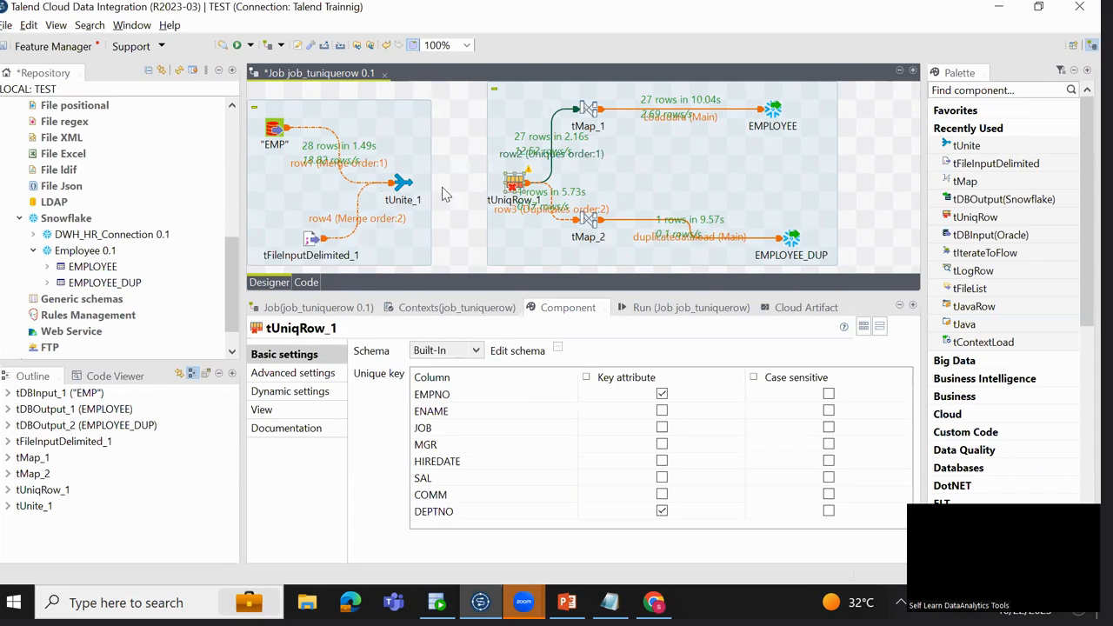
pyautogui.click(404, 185)
pyautogui.rightClick(404, 185)
pyautogui.moveTo(443, 193)
pyautogui.click(460, 134)
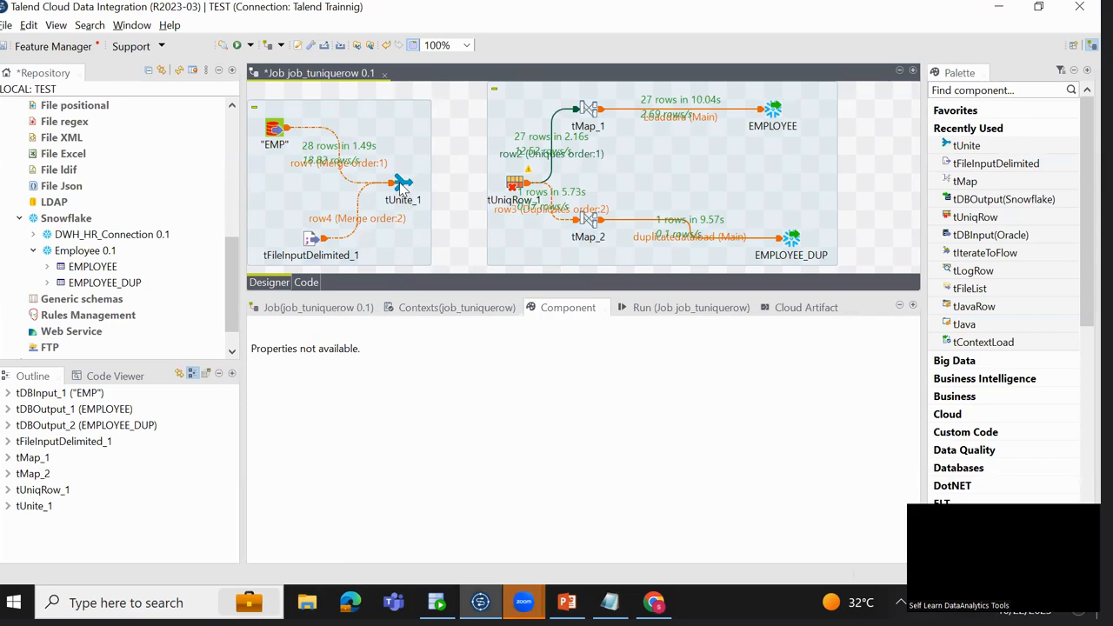
pyautogui.rightClick(403, 188)
pyautogui.moveTo(591, 194)
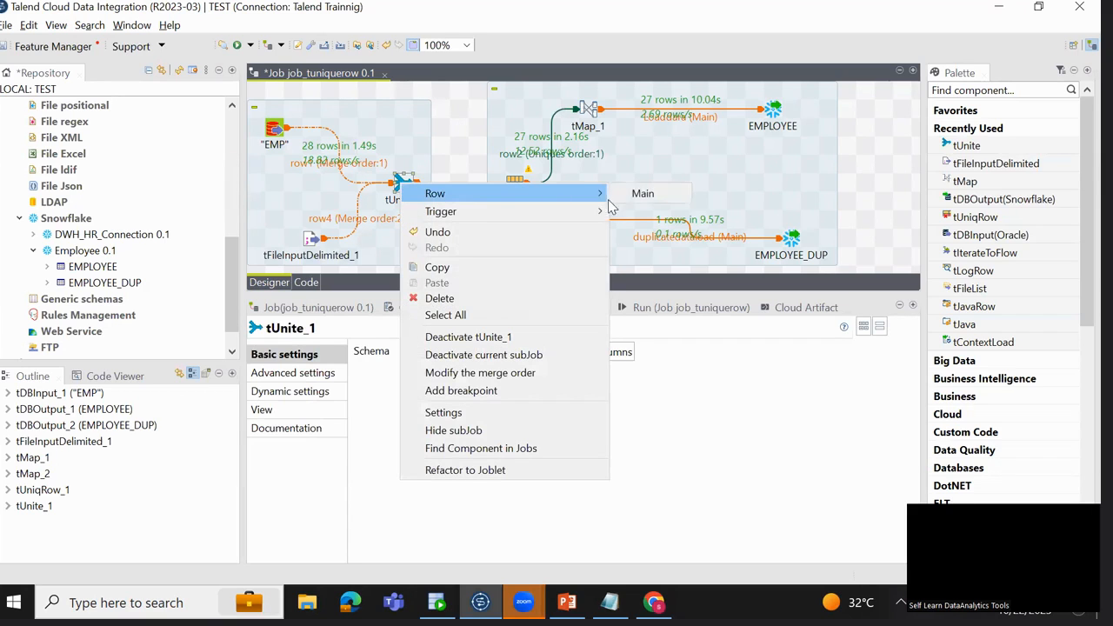
pyautogui.click(642, 193)
pyautogui.click(515, 185)
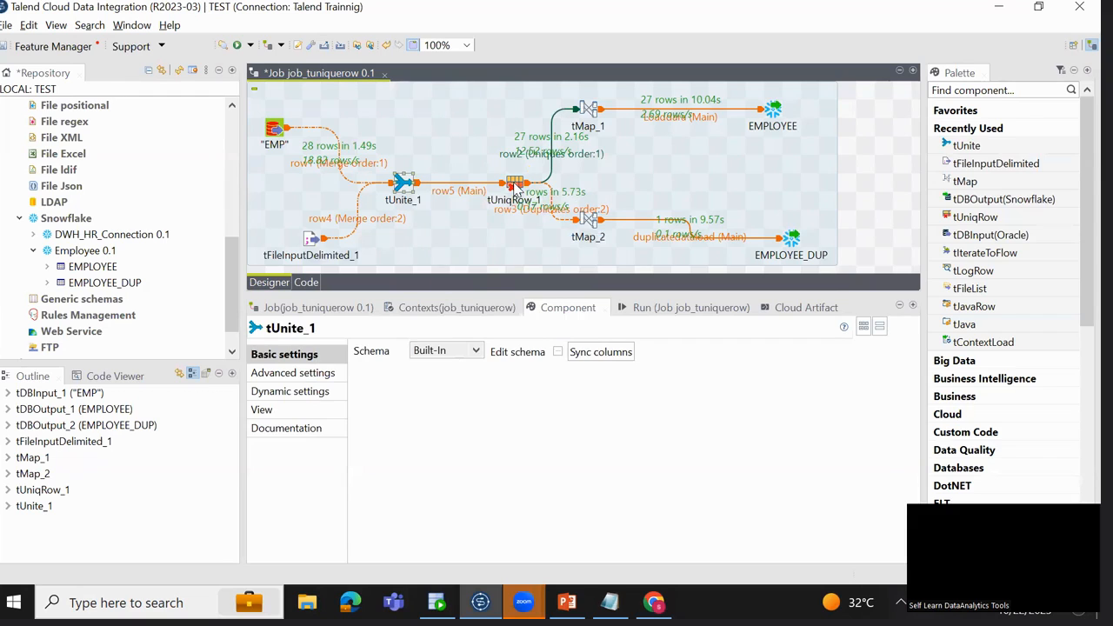
# Save the job and review the input and output schema of tUnite_1.
pyautogui.hotkey('ctrl', 's')
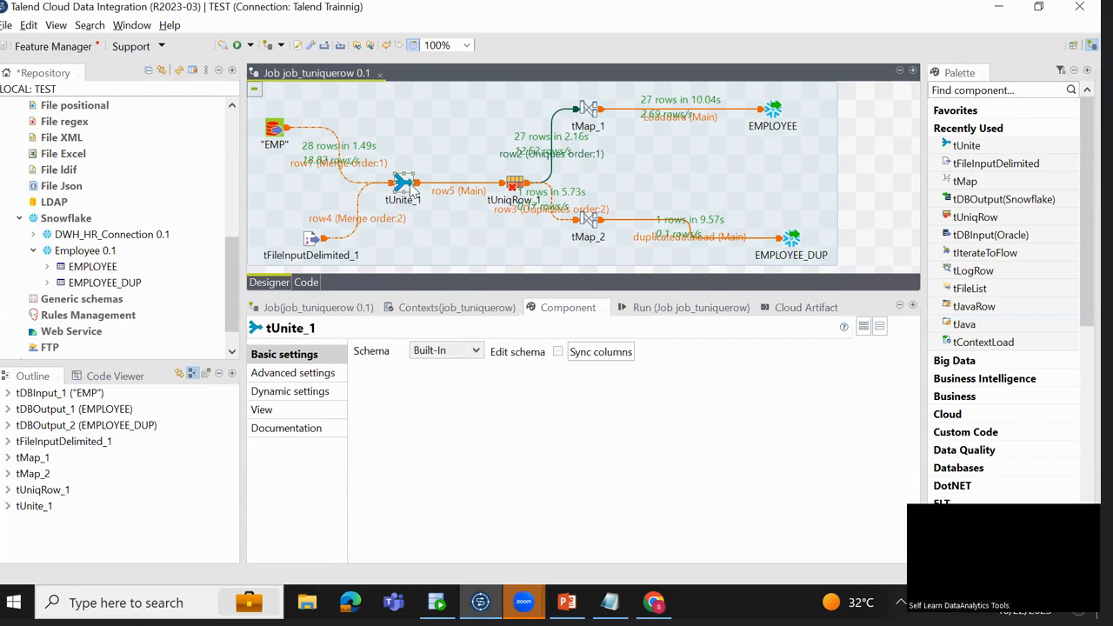
pyautogui.click(559, 353)
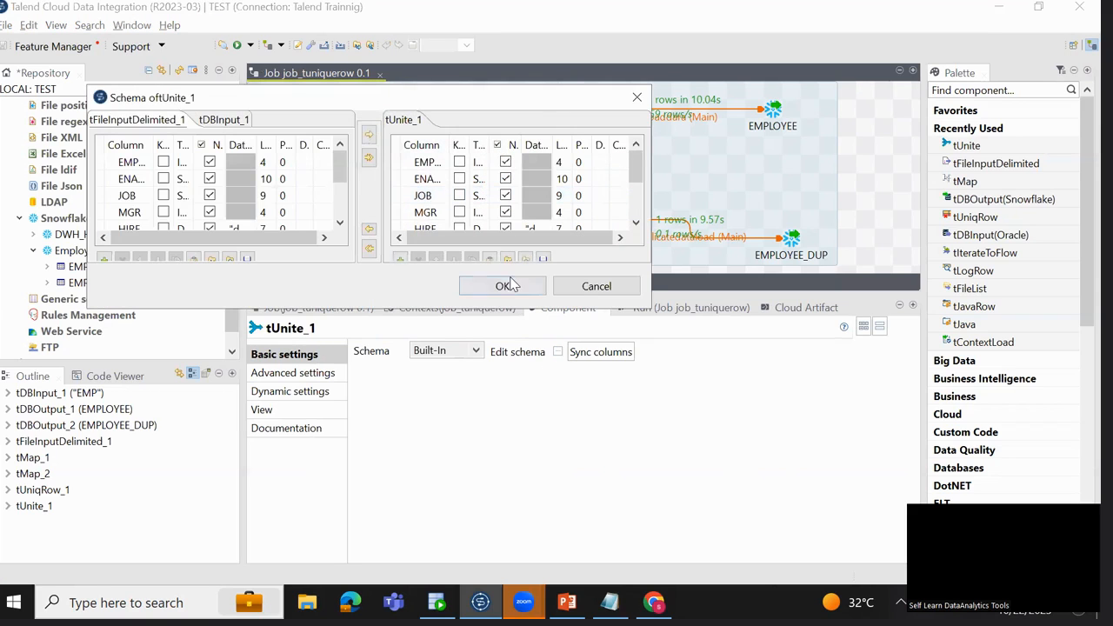
pyautogui.click(508, 286)
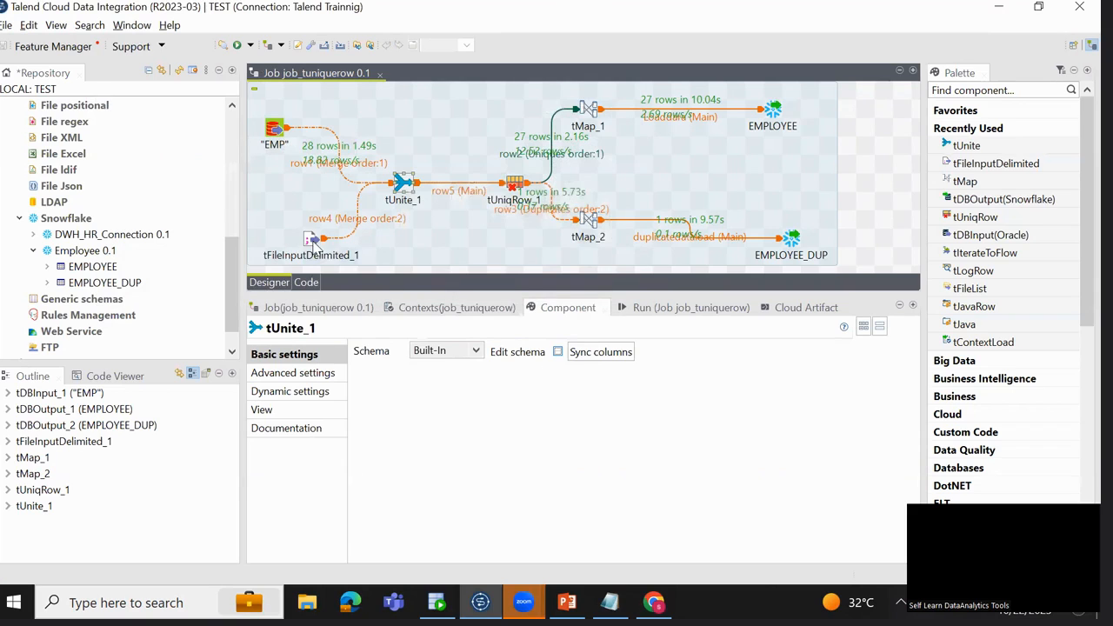
# Select tFileInputDelimited_1, switch to the EMP_10 file in Notepad to examine its HIREDATE format, and return to Talend.
pyautogui.click(313, 241)
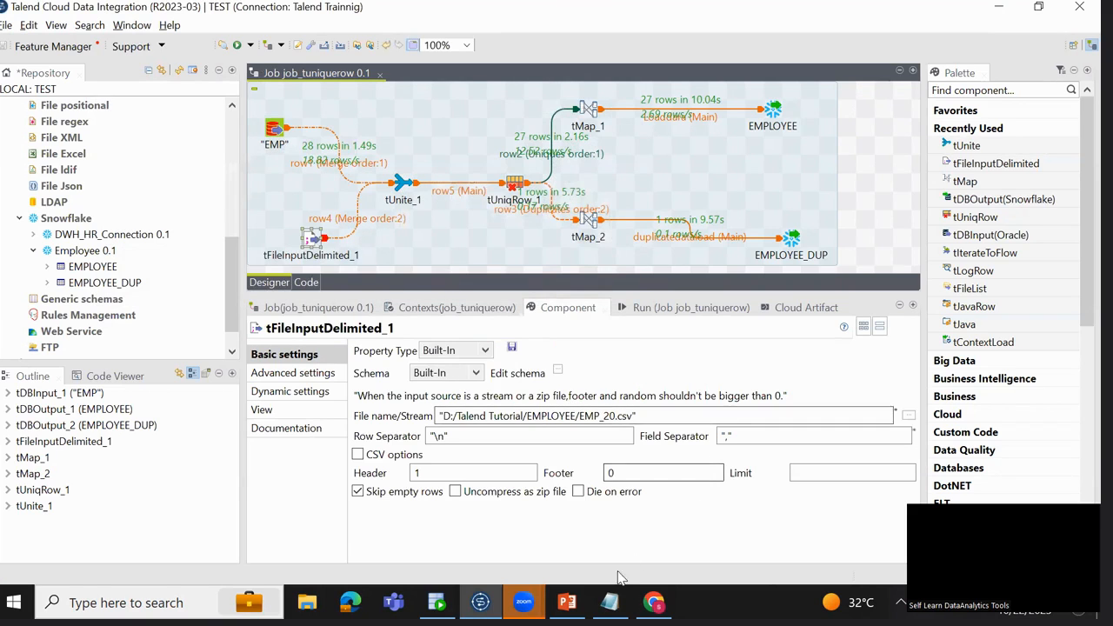
pyautogui.click(610, 601)
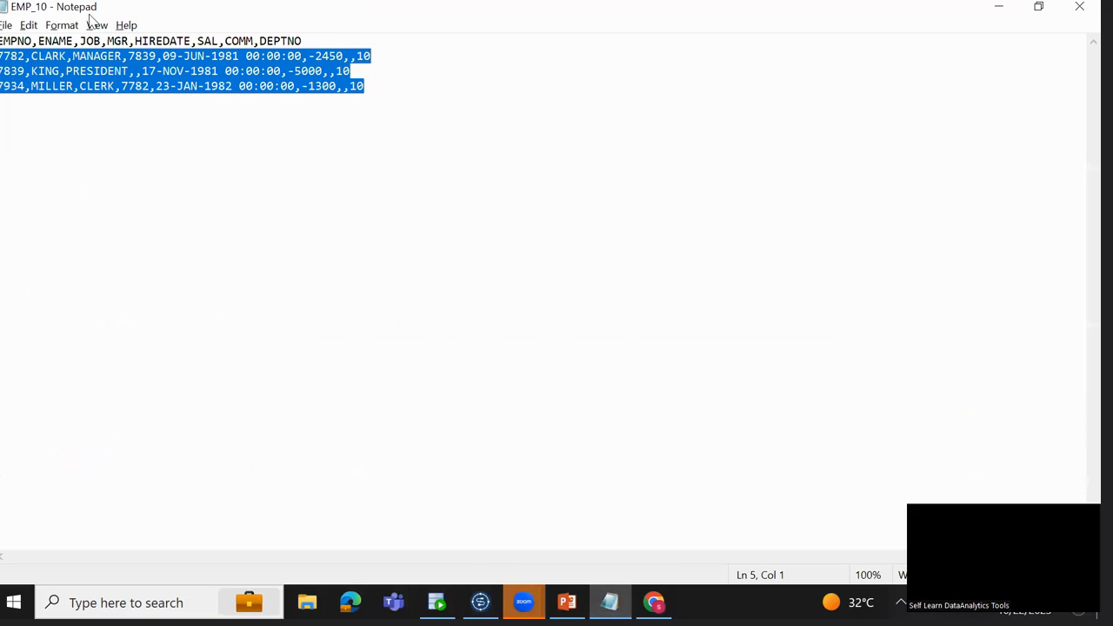
pyautogui.click(136, 71)
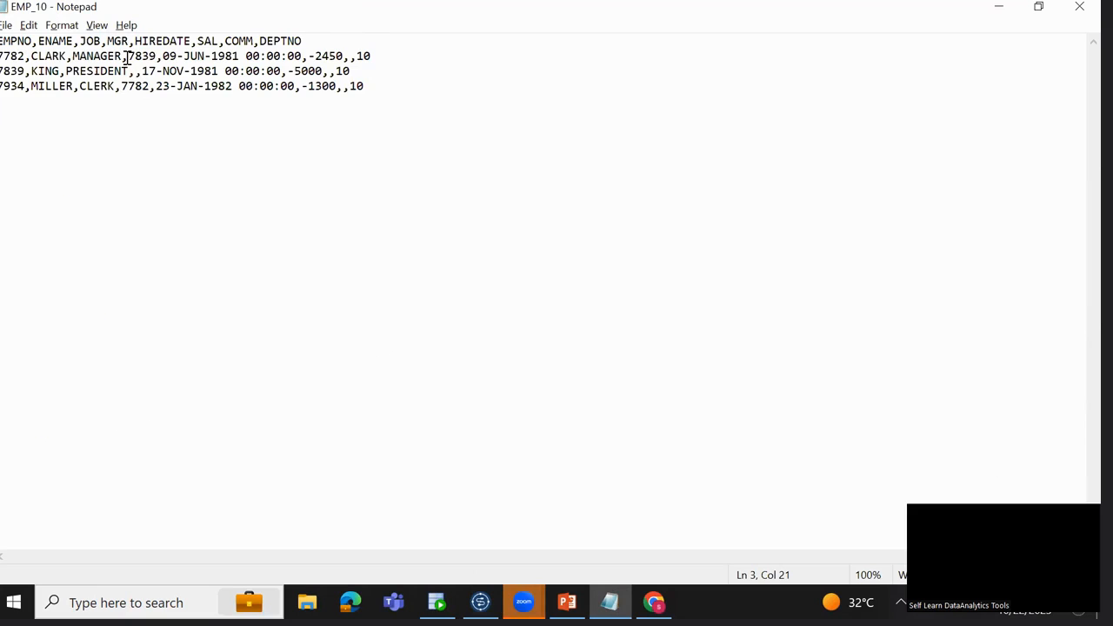
pyautogui.moveTo(163, 57); pyautogui.dragTo(235, 56)
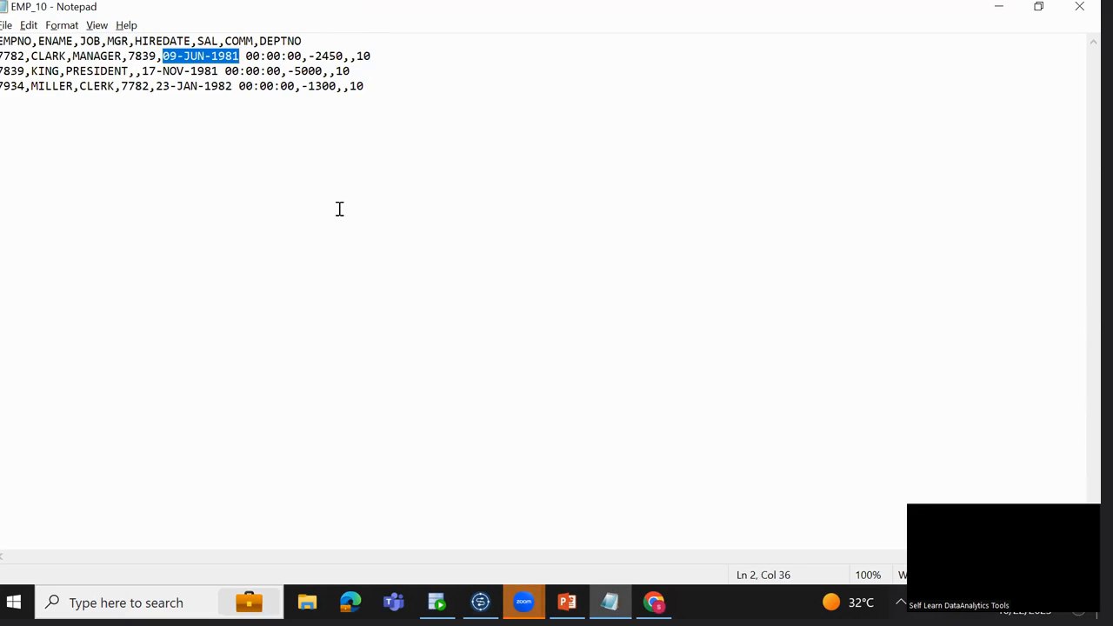
pyautogui.hotkey('alt', 'Tab')
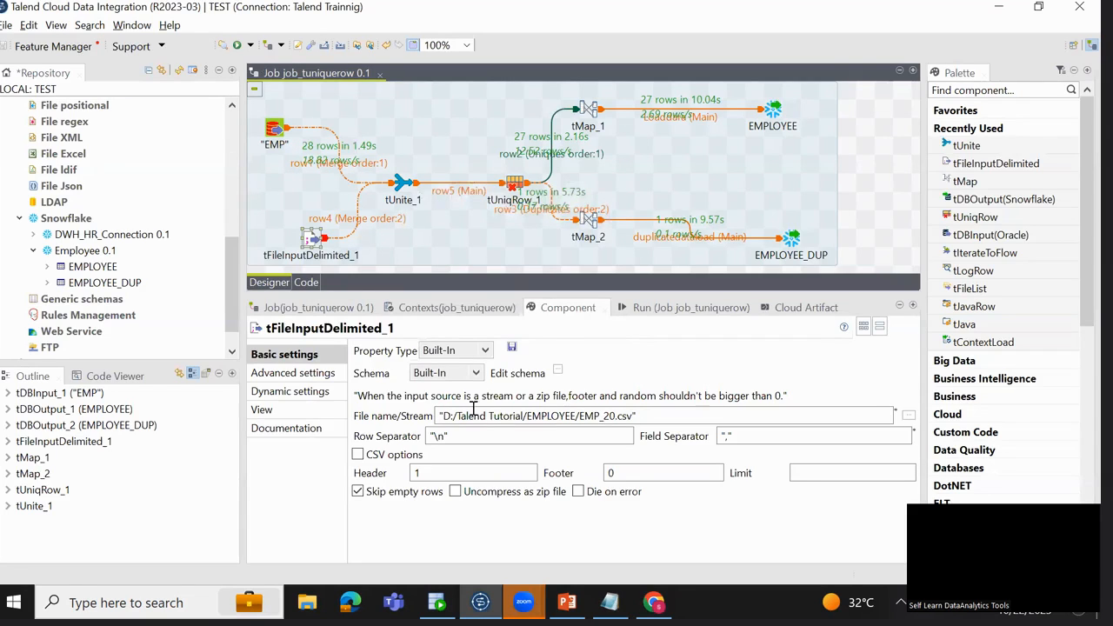
# Set the HIREDATE date pattern in tFileInputDelimited_1's schema to "dd-MMM-yyyy hh:mm:ss" and save the job.
pyautogui.click(559, 370)
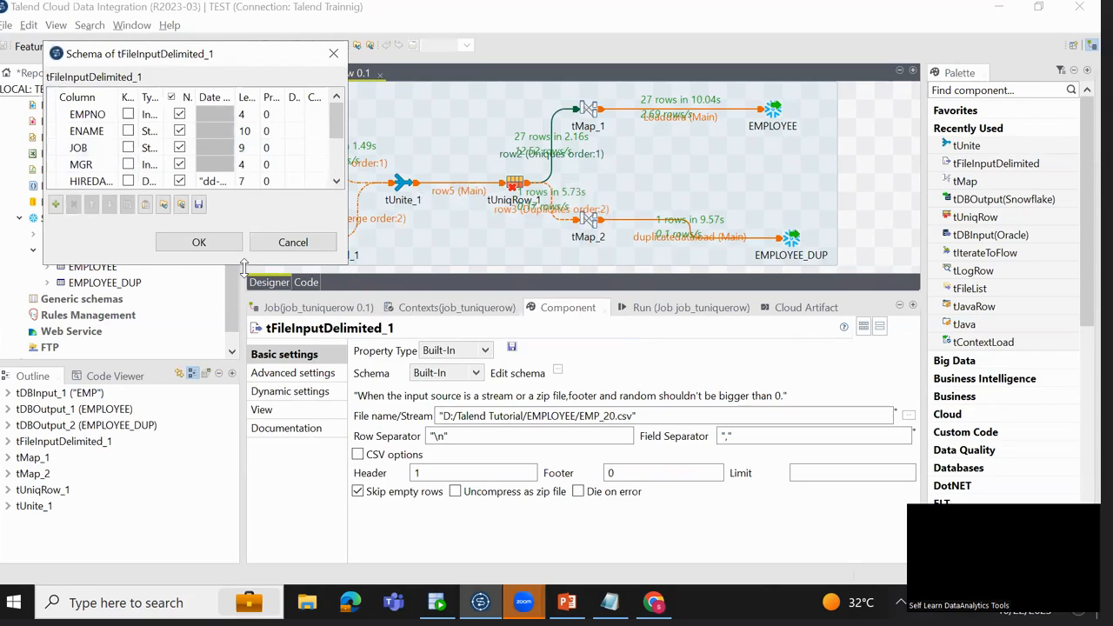
pyautogui.moveTo(245, 267); pyautogui.dragTo(244, 395)
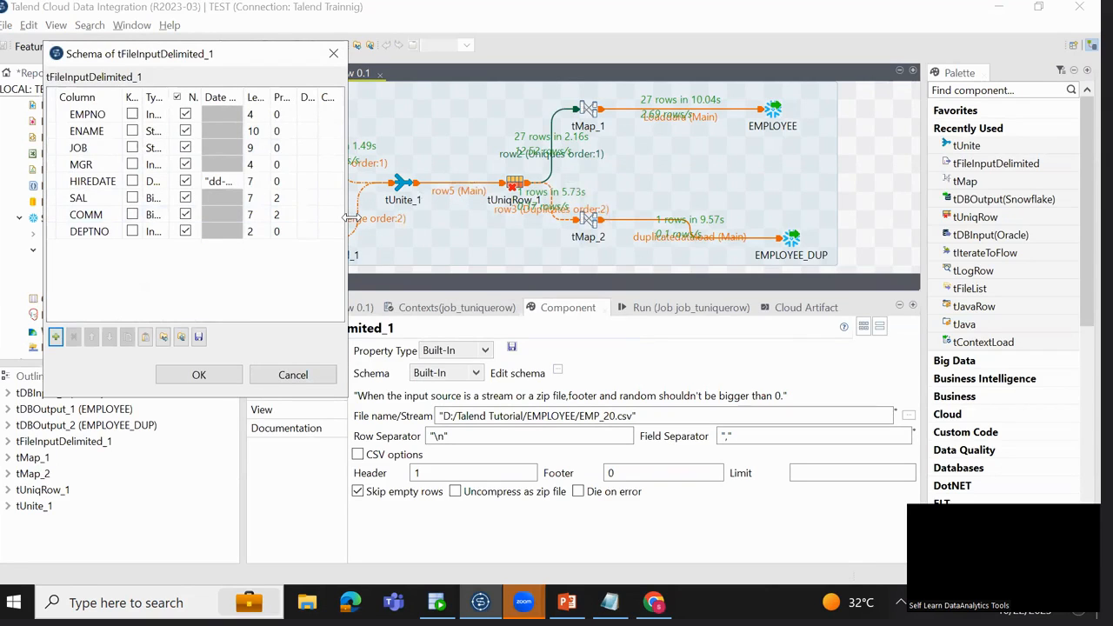
pyautogui.moveTo(348, 217); pyautogui.dragTo(733, 218)
pyautogui.click(393, 180)
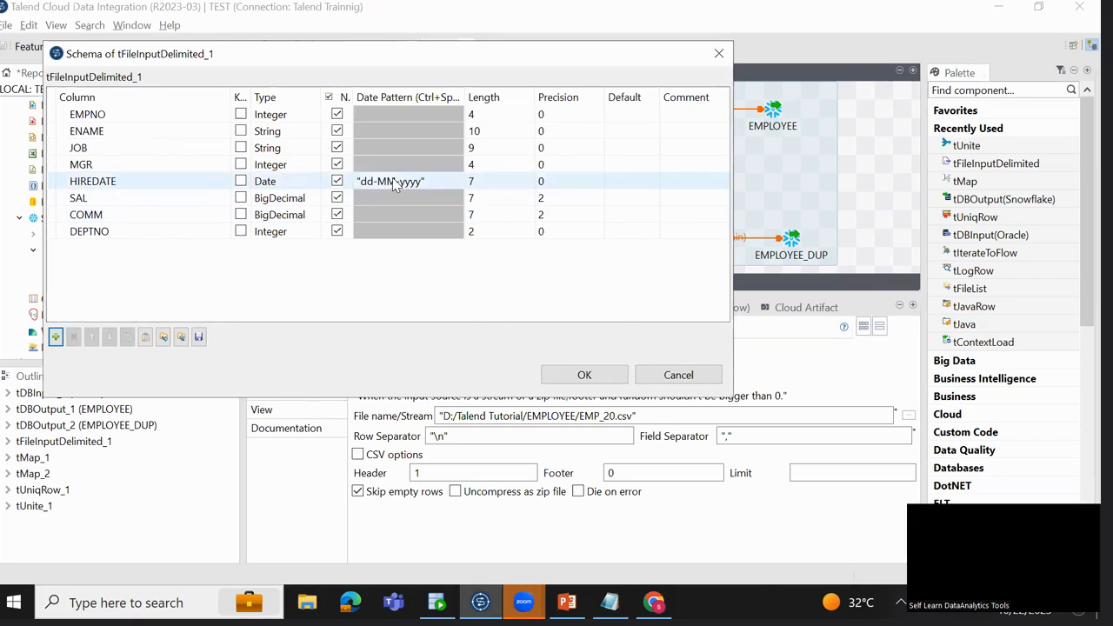
pyautogui.click(393, 180)
pyautogui.click(393, 179)
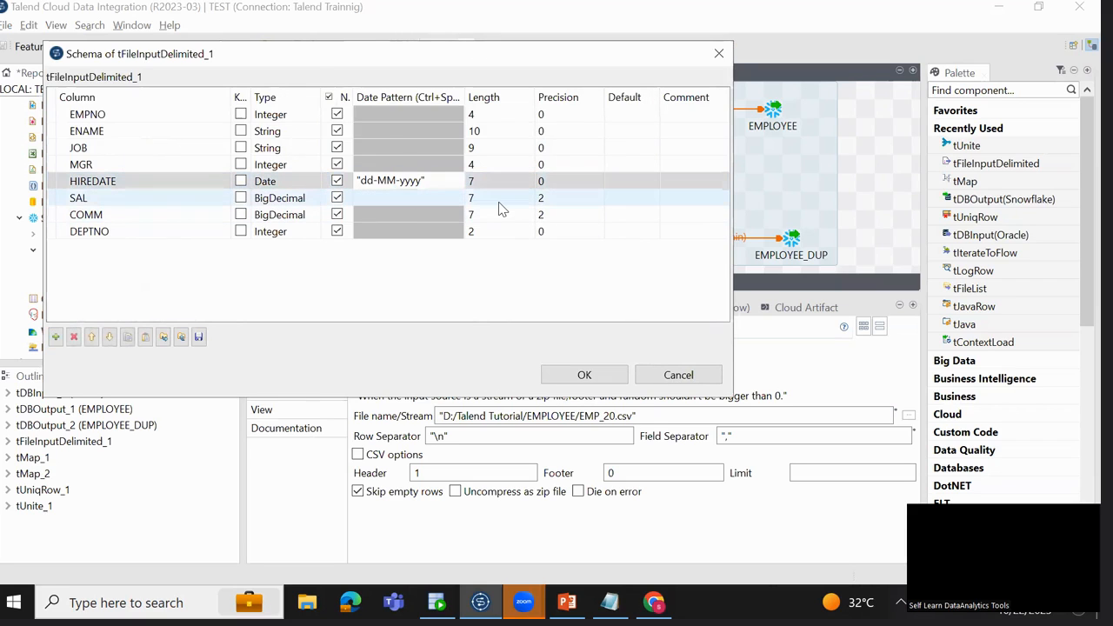
pyautogui.write('M-yyyy hh:mm:ss')
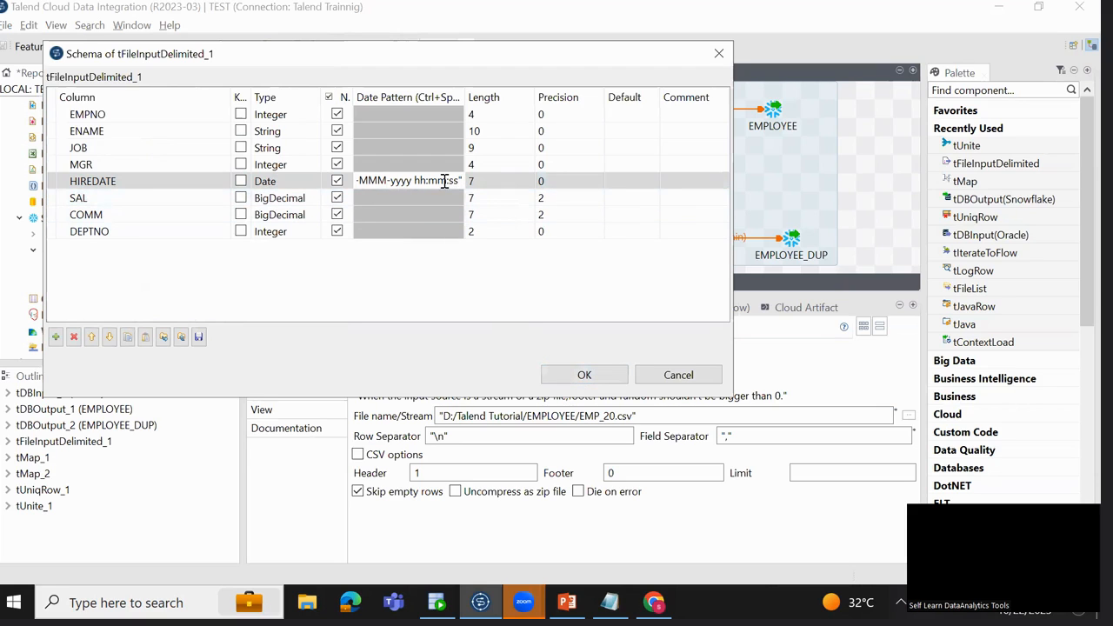
pyautogui.click(584, 375)
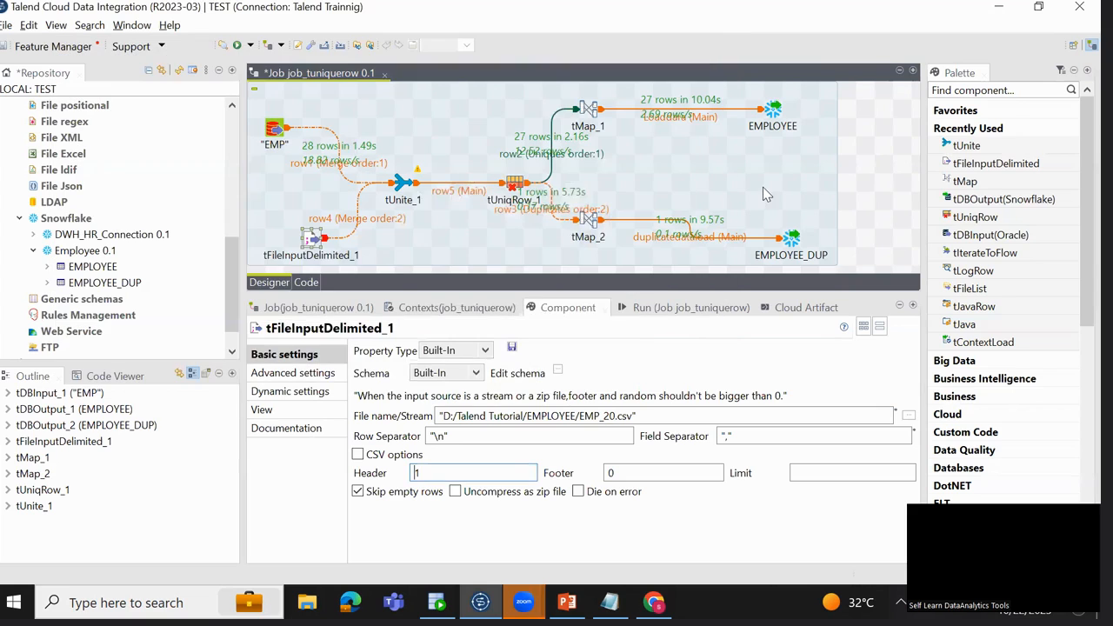
pyautogui.hotkey('ctrl', 's')
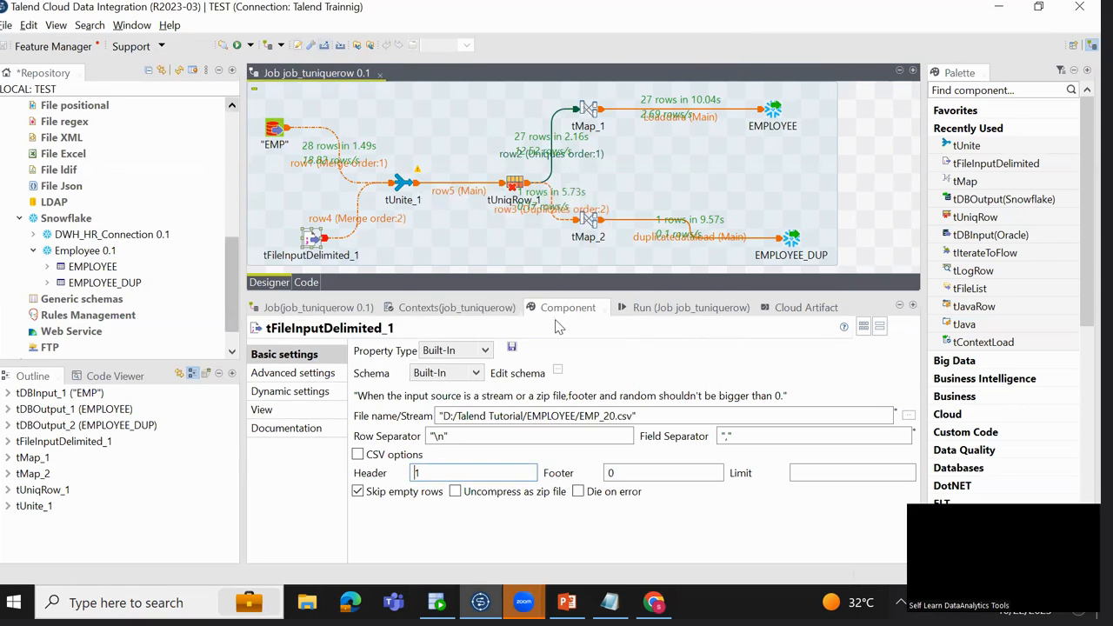
# Run job_tuniquerow and inspect the console messages about the HIREDATE column of row4.
pyautogui.click(653, 310)
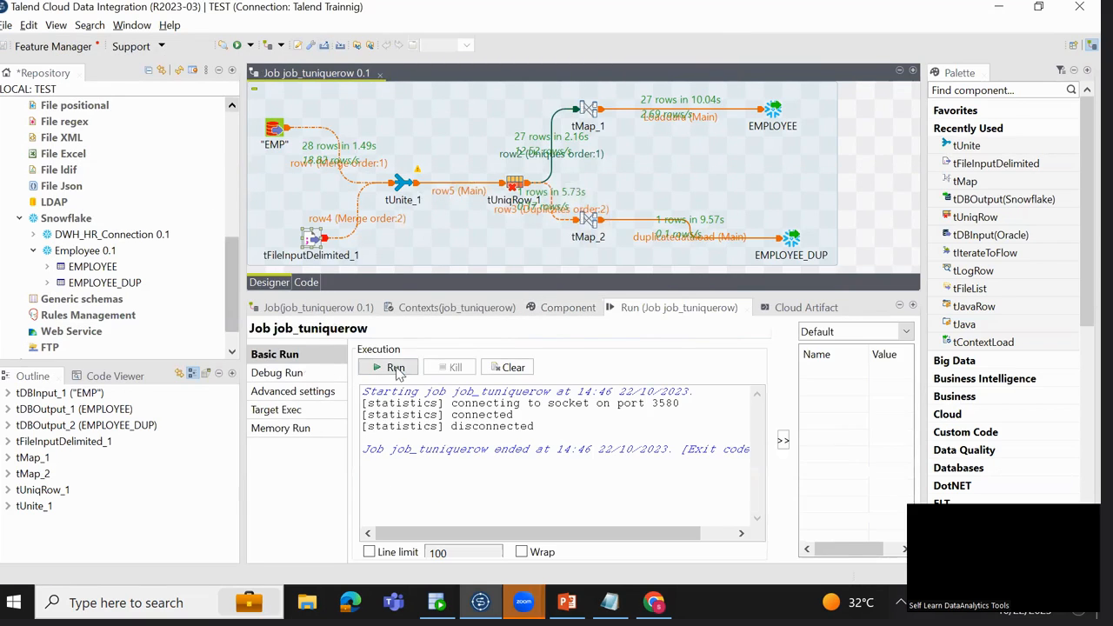
pyautogui.click(396, 367)
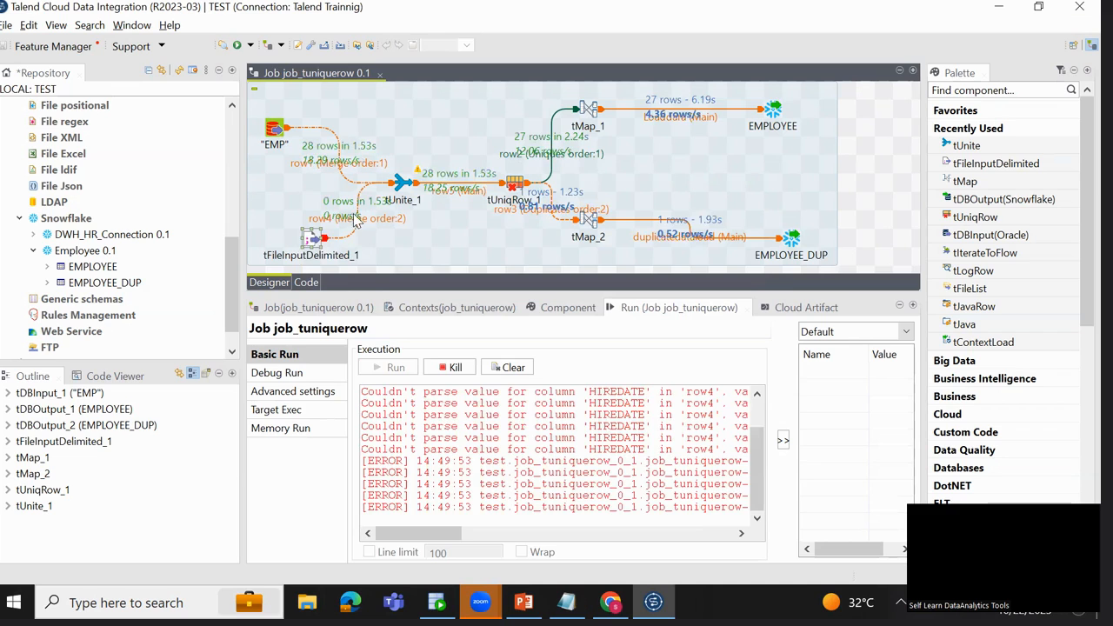
pyautogui.click(603, 427)
pyautogui.press('End')
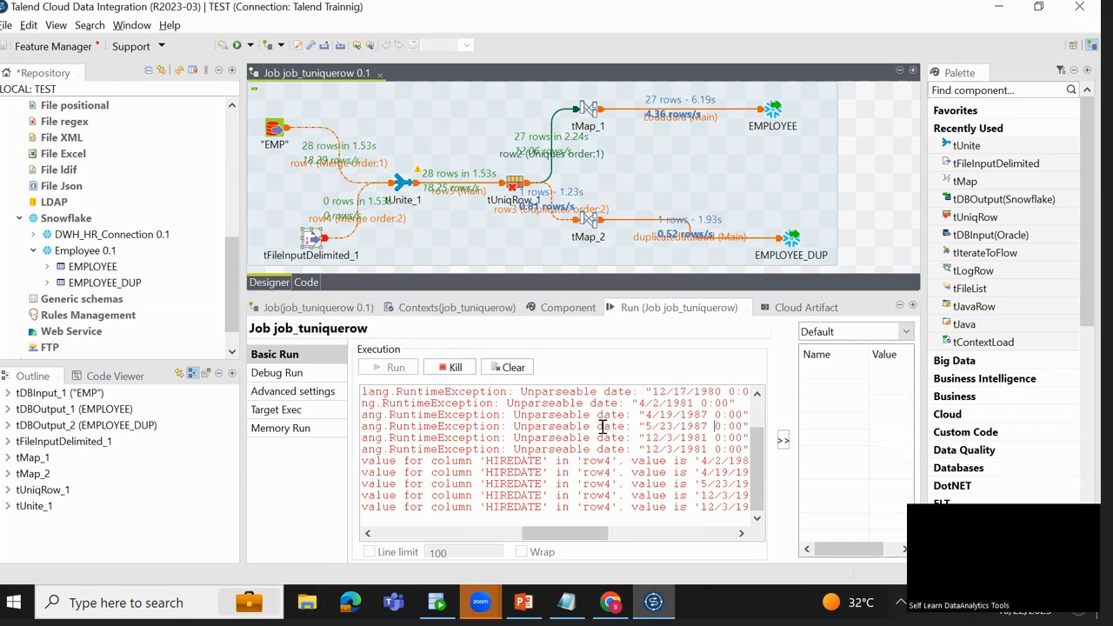
pyautogui.press('Up')
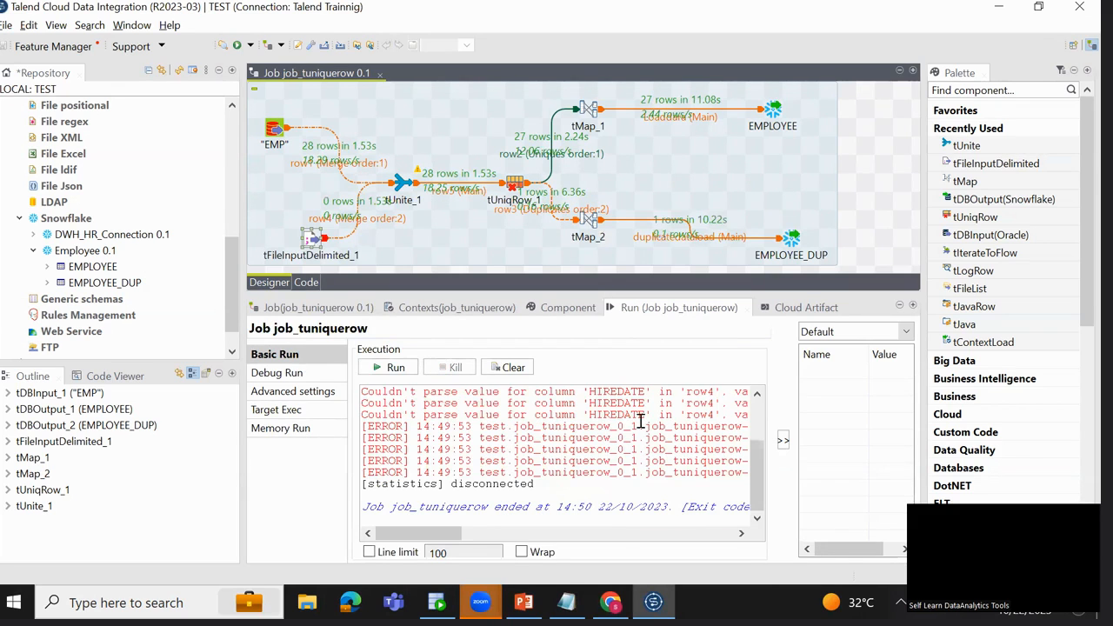
pyautogui.scroll(5, 641, 421)
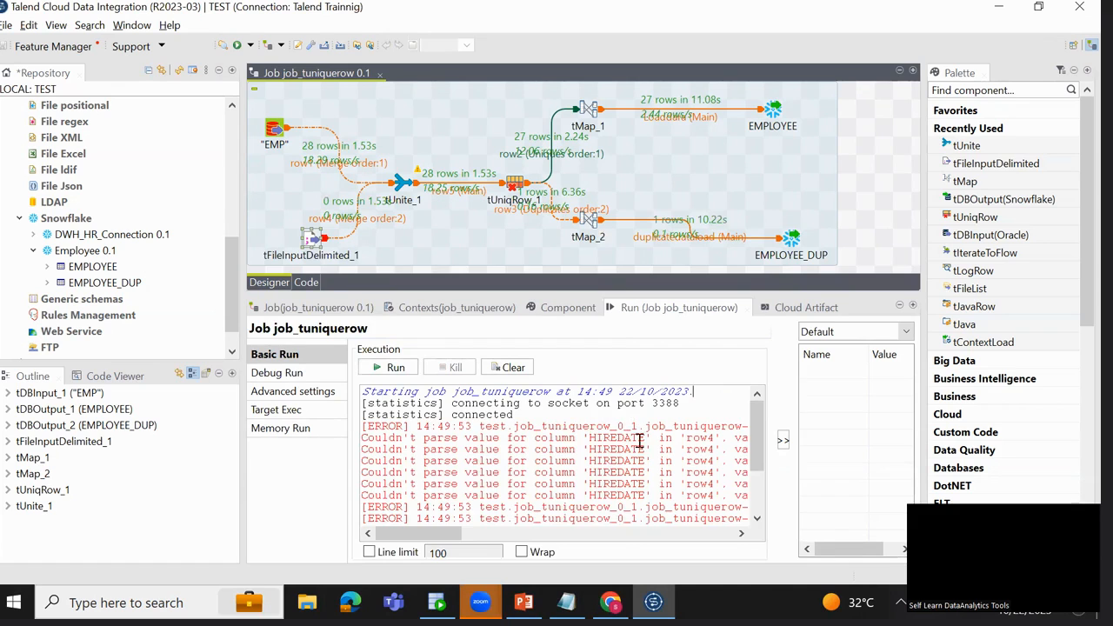
pyautogui.hscroll(5, 634, 447)
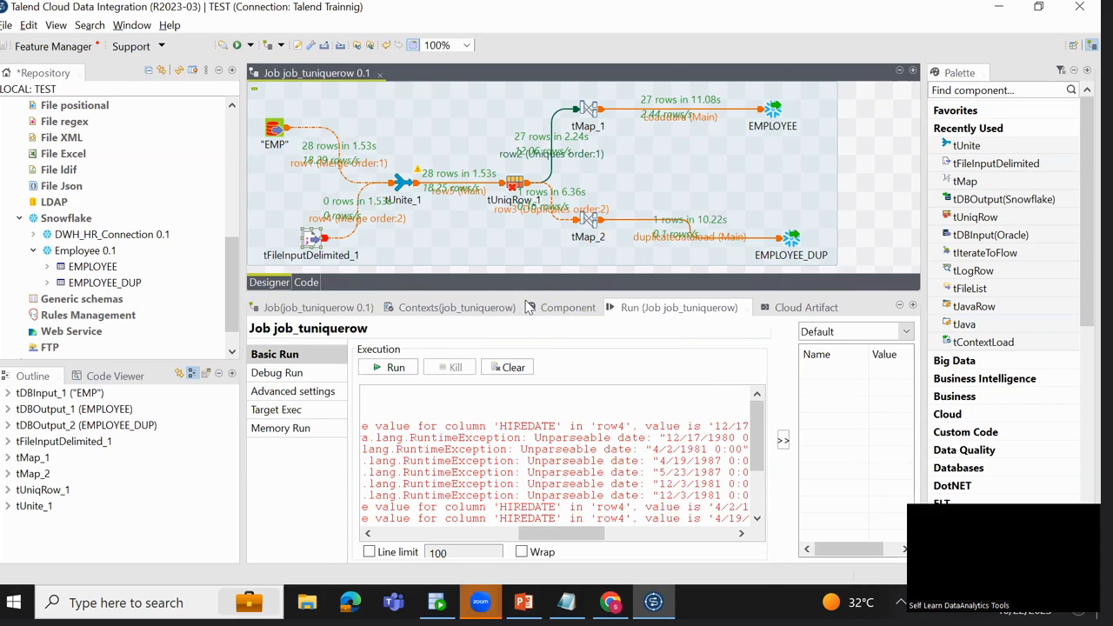
# Examine the HIREDATE values quoted in the run console to work out the order of month, day and year.
pyautogui.click(566, 310)
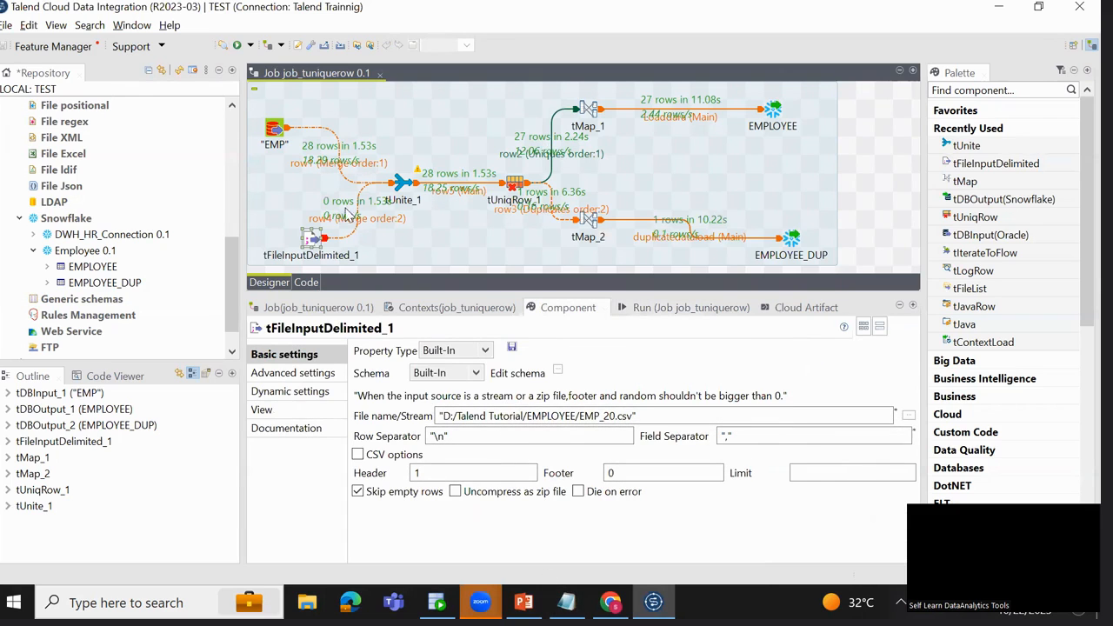
pyautogui.click(682, 310)
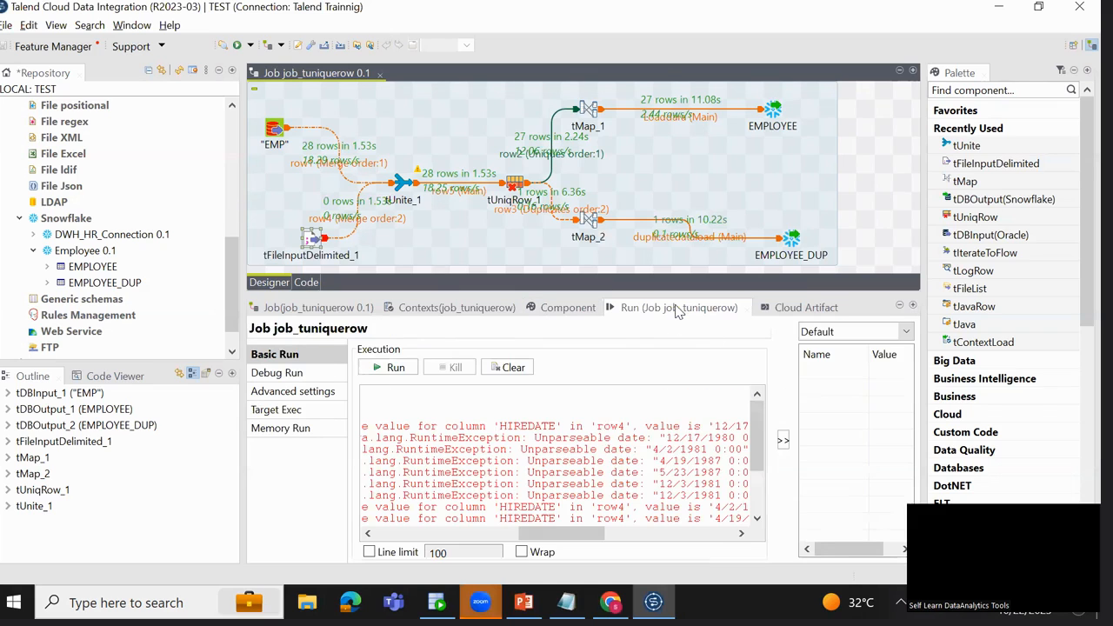
pyautogui.click(671, 447)
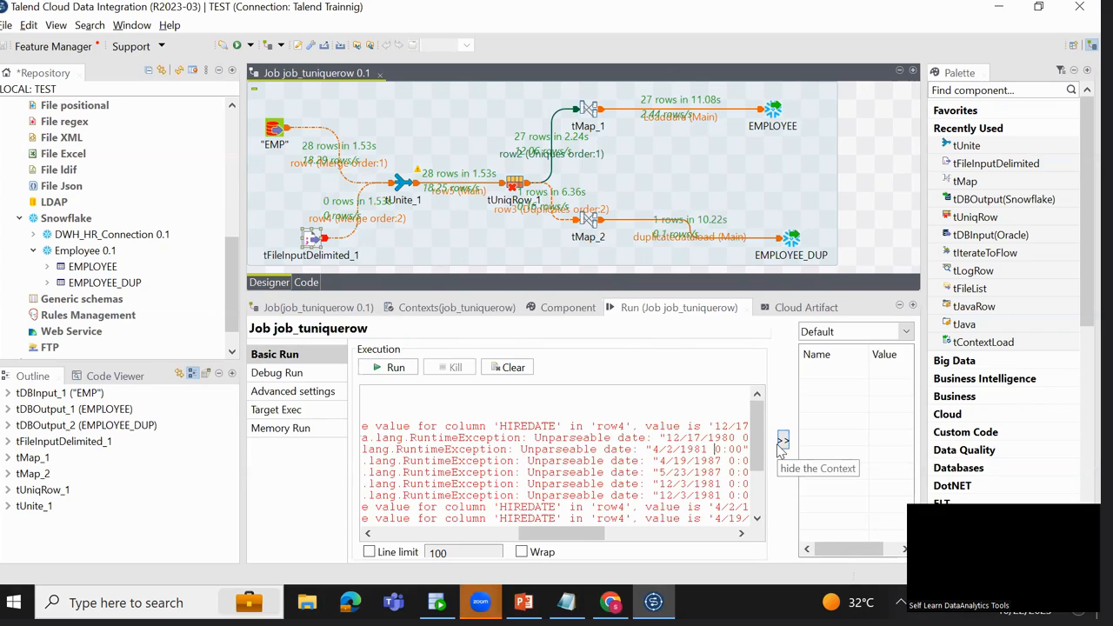
pyautogui.press('Home')
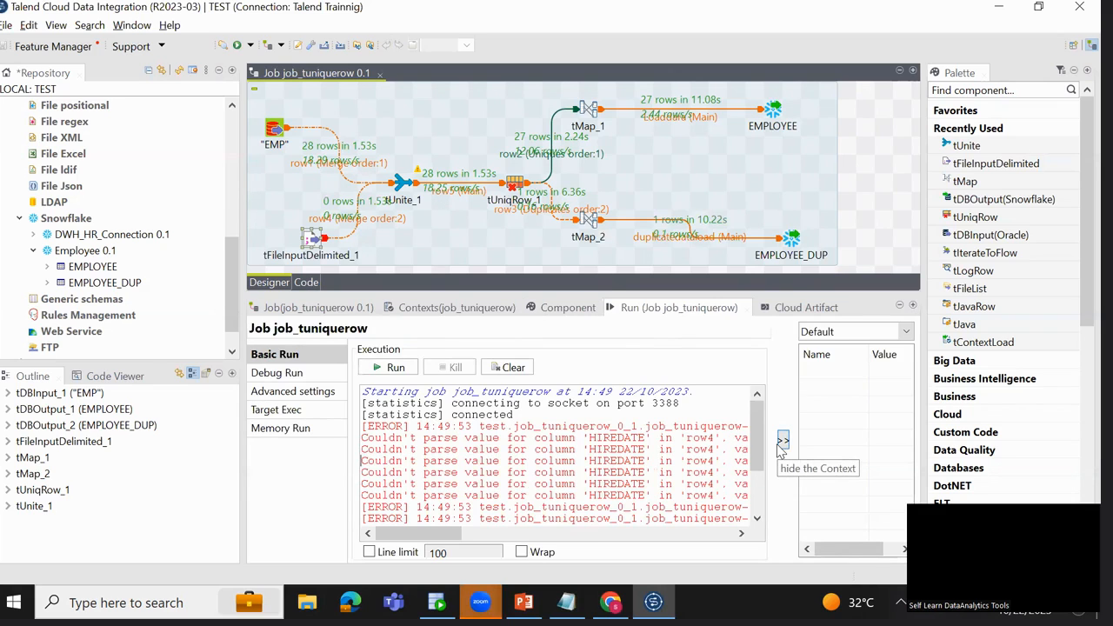
pyautogui.press('Left')
pyautogui.press('Left')
pyautogui.press('Left')
pyautogui.press('Left')
pyautogui.press('Left')
pyautogui.press('Left')
pyautogui.press('Left')
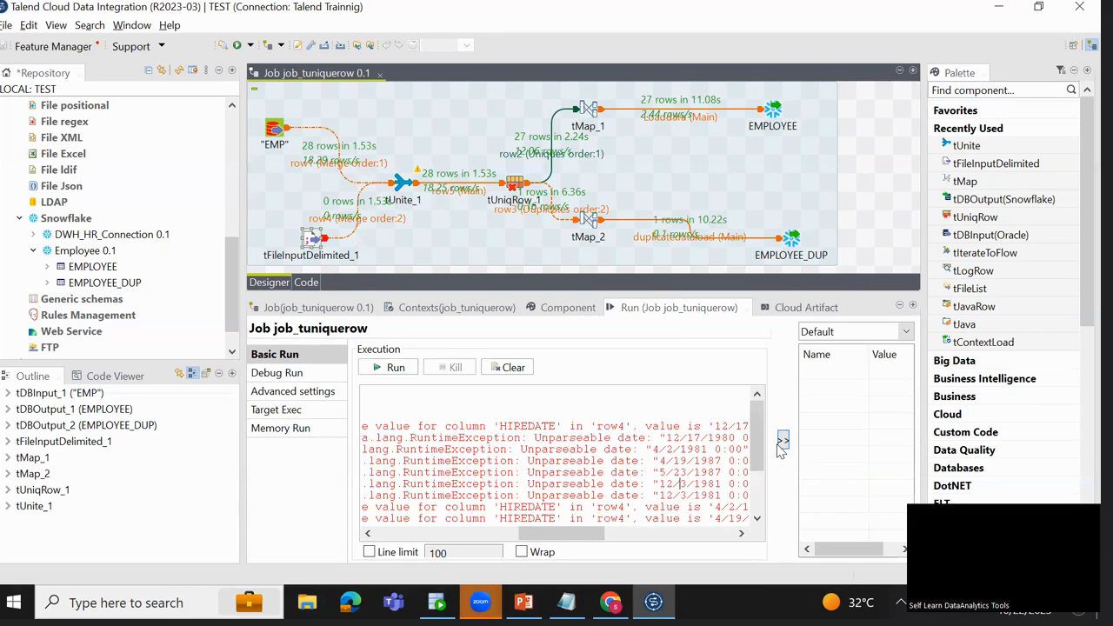
pyautogui.hotkey('shift', 'Right')
pyautogui.hotkey('shift', 'Right')
# Set the HIREDATE date pattern in tFileInputDelimited_1's schema to "MM/DD/yyyy hh:mm:ss".
pyautogui.click(310, 236)
pyautogui.click(562, 309)
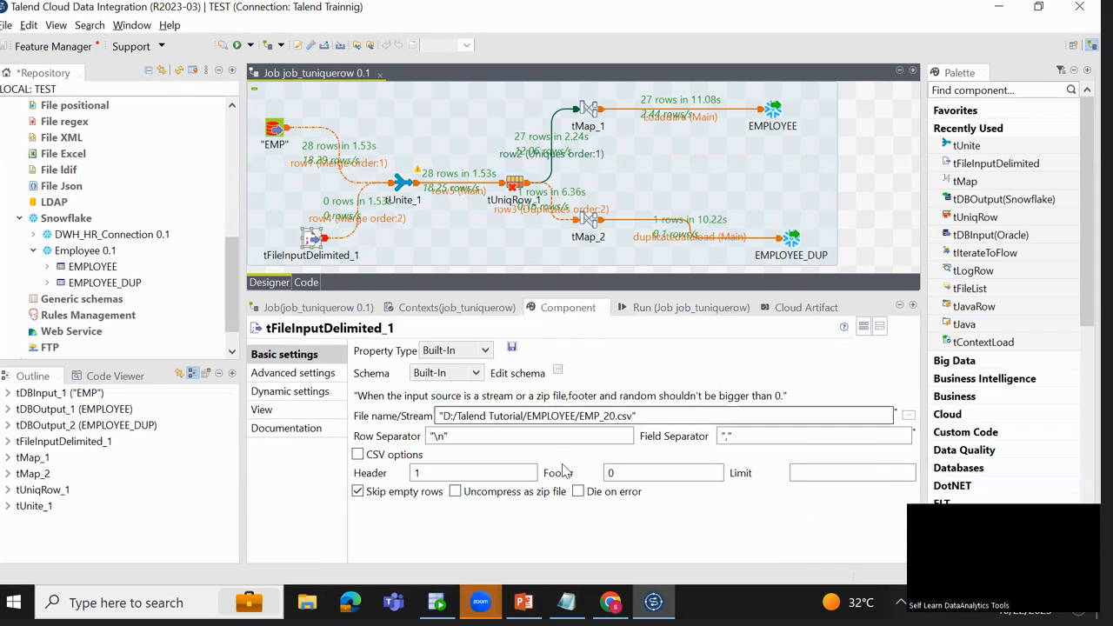
pyautogui.click(557, 369)
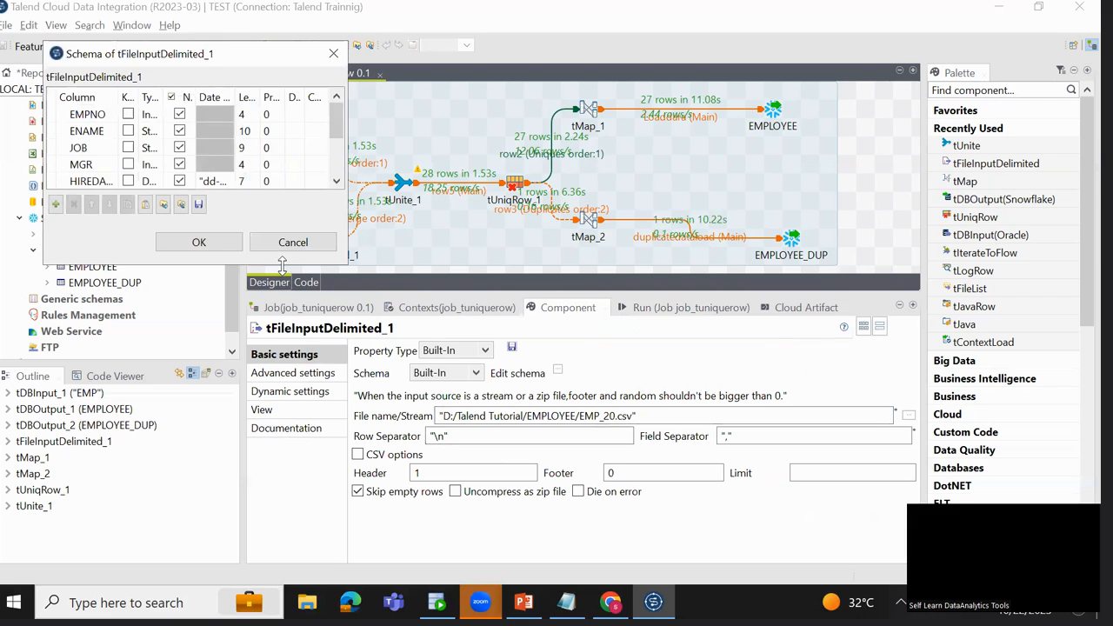
pyautogui.moveTo(282, 265); pyautogui.dragTo(280, 449)
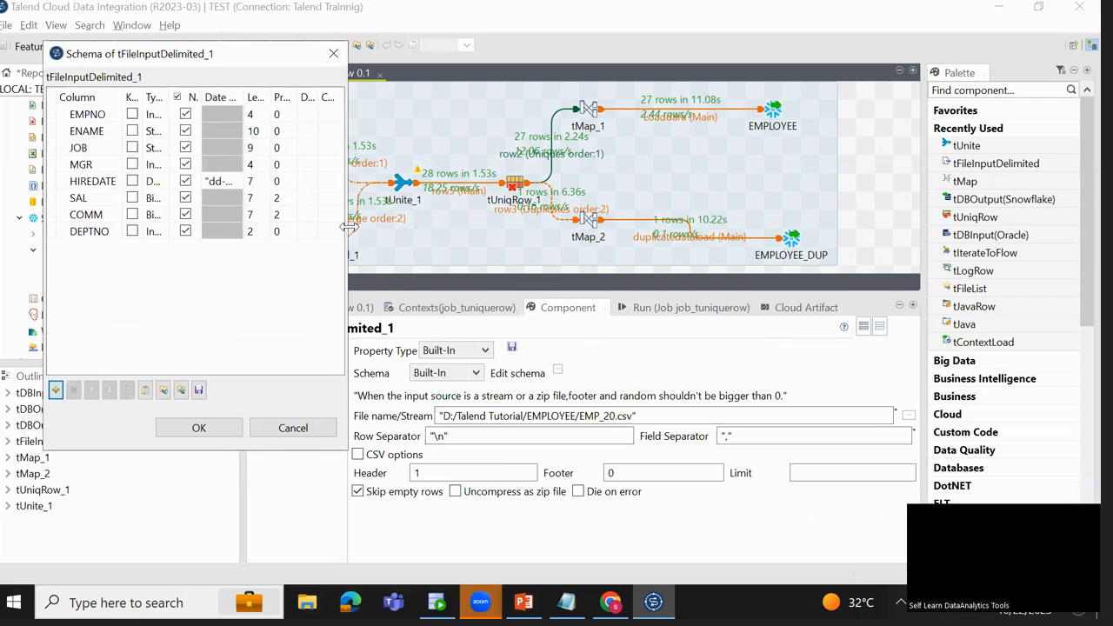
pyautogui.moveTo(347, 227); pyautogui.dragTo(850, 228)
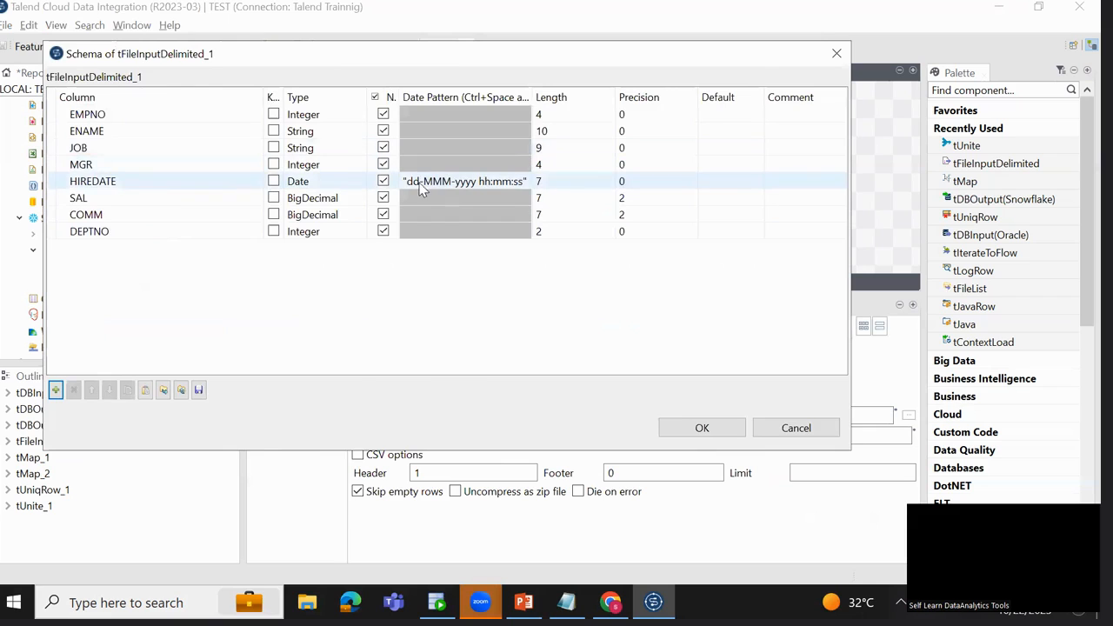
pyautogui.click(446, 181)
pyautogui.click(445, 182)
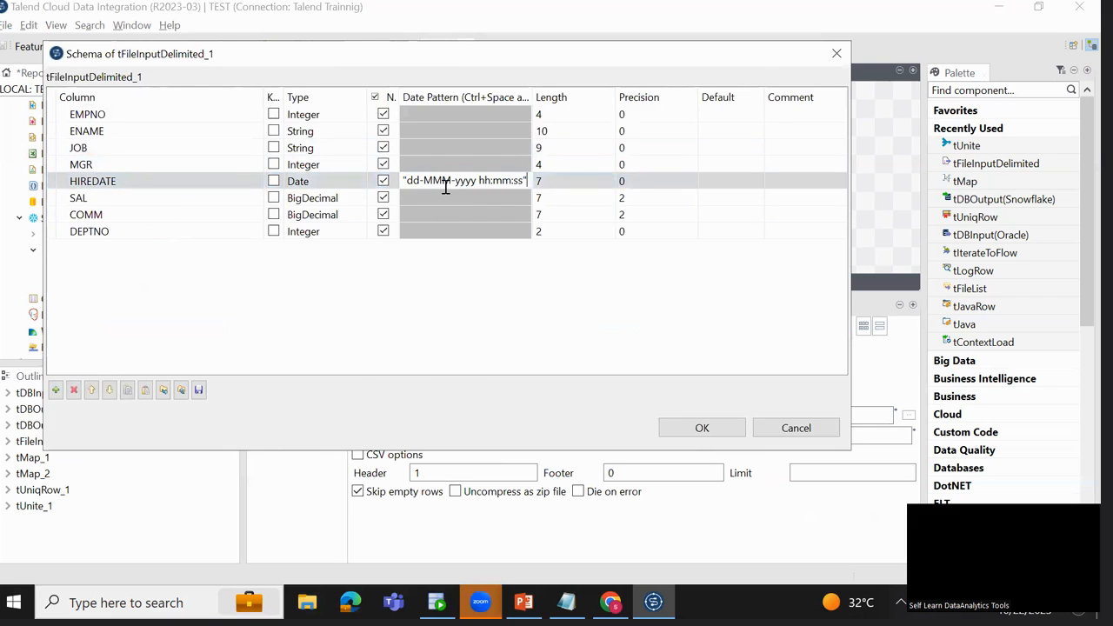
pyautogui.hotkey('shift', 'Right')
pyautogui.hotkey('shift', 'Right')
pyautogui.write('MM')
pyautogui.press('BackSpace')
pyautogui.press('BackSpace')
pyautogui.press('BackSpace')
pyautogui.press('BackSpace')
pyautogui.write('DD-')
pyautogui.press('BackSpace')
pyautogui.write('/')
pyautogui.press('BackSpace')
pyautogui.write('/')
pyautogui.click(704, 427)
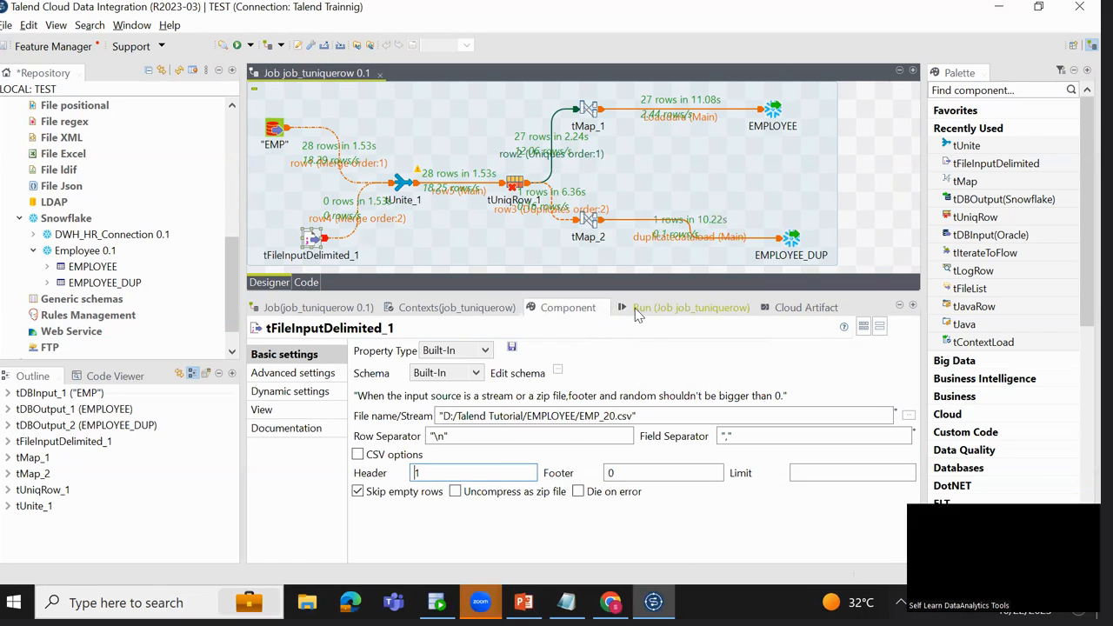
# Rerun job_tuniquerow and read the full HIREDATE messages for row4 in the console.
pyautogui.click(636, 310)
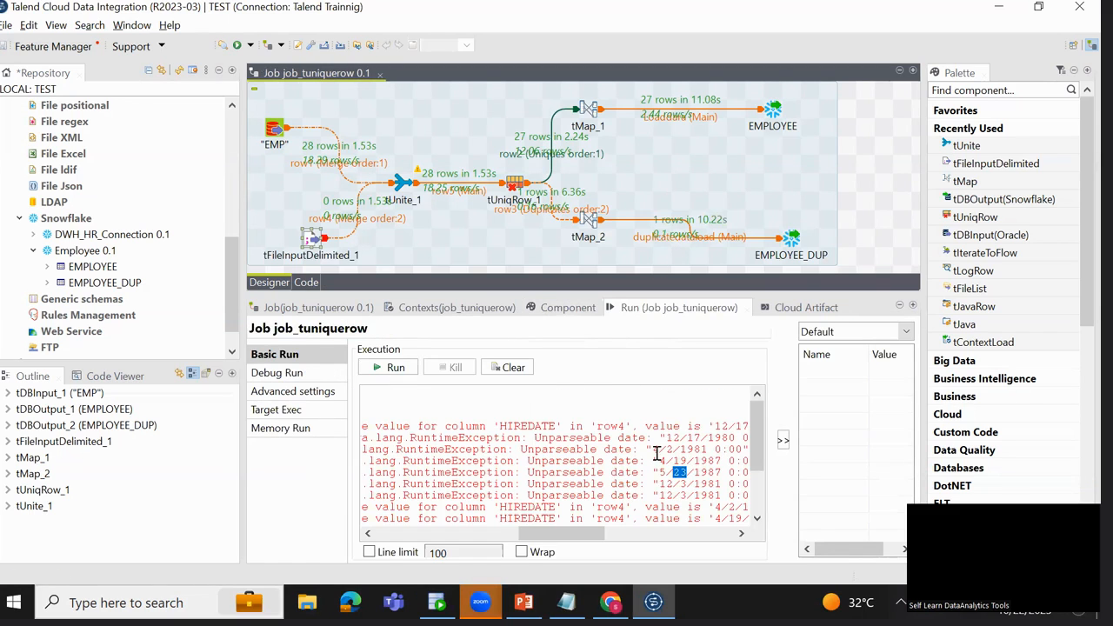
pyautogui.moveTo(548, 539); pyautogui.dragTo(570, 541)
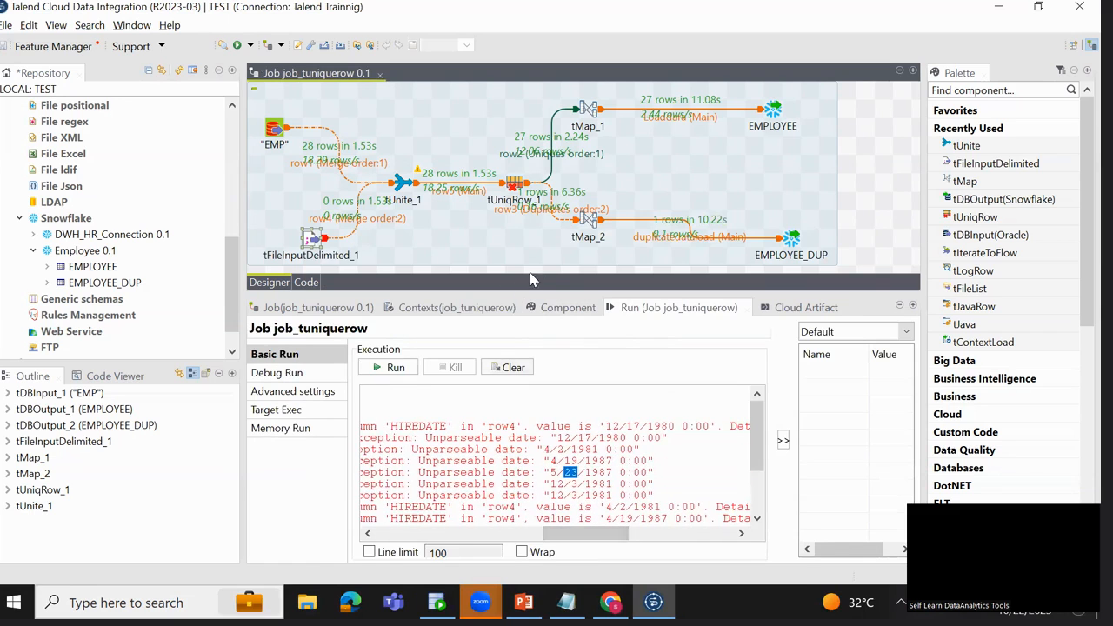
pyautogui.click(414, 370)
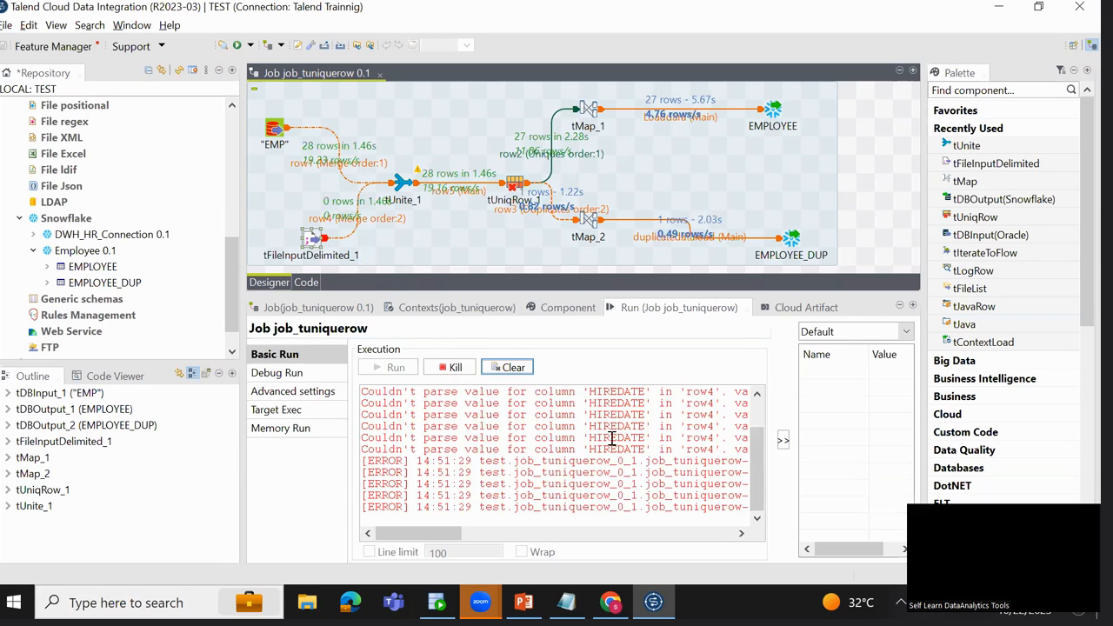
pyautogui.hscroll(3, 659, 437)
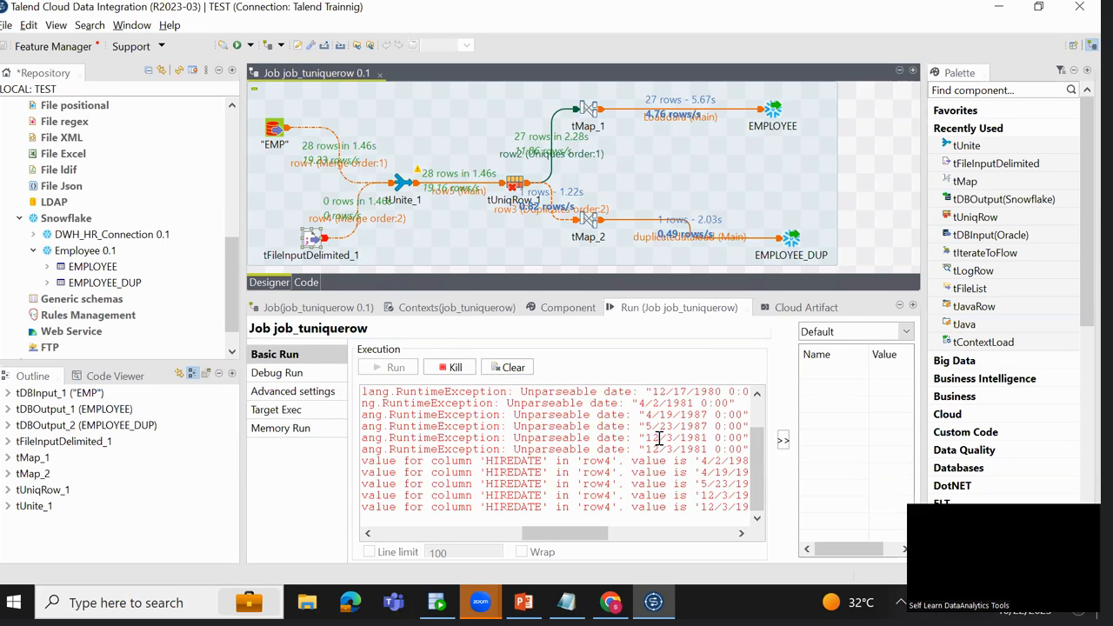
pyautogui.hscroll(3, 658, 437)
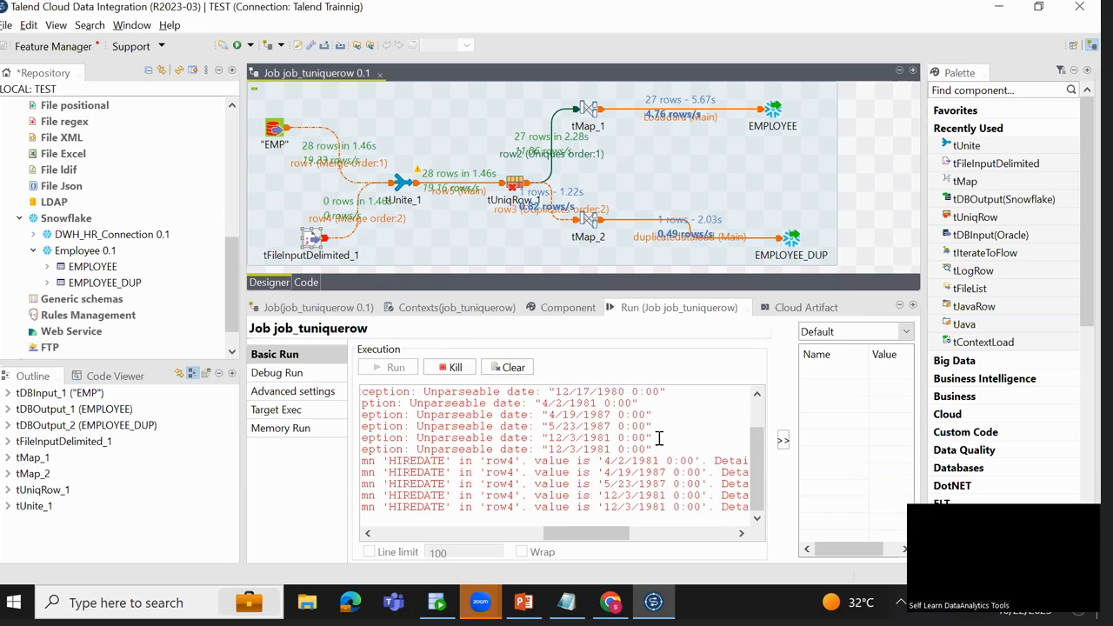
pyautogui.moveTo(609, 533); pyautogui.dragTo(730, 565)
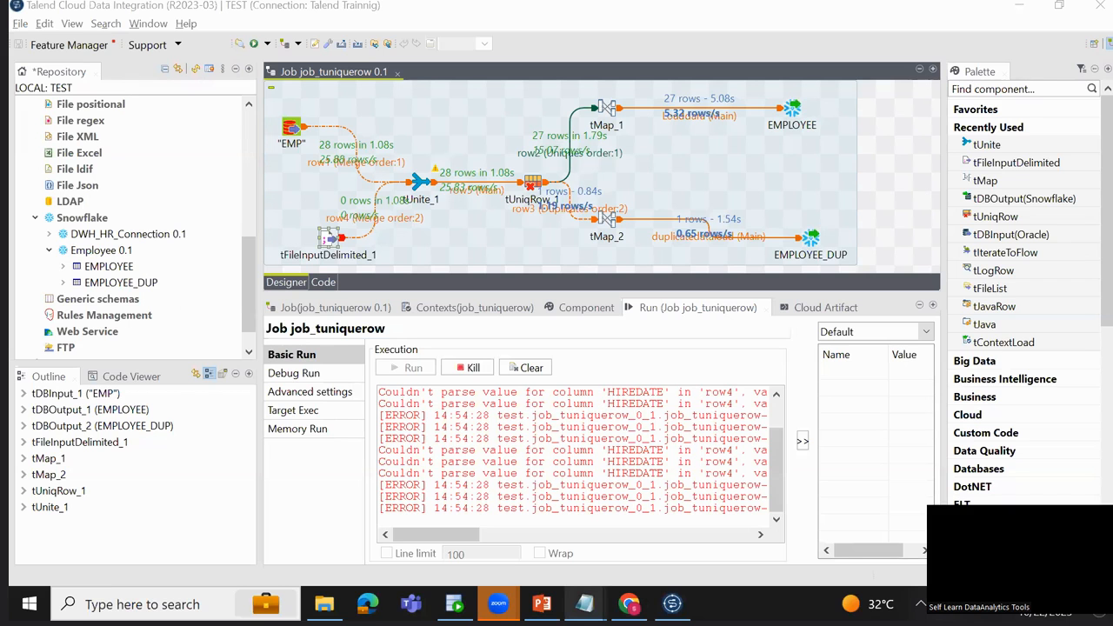
# Switch to the EMP_20 file in Notepad, examine the date and time format of the first HIREDATE value, and return to Talend.
pyautogui.moveTo(584, 603)
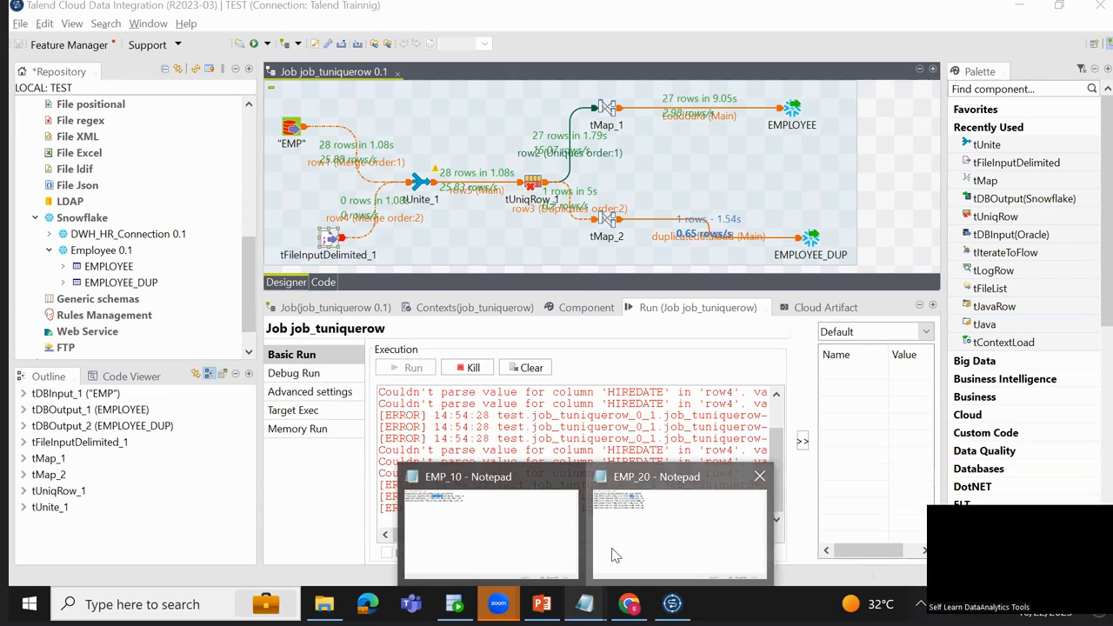
pyautogui.click(617, 551)
pyautogui.click(266, 84)
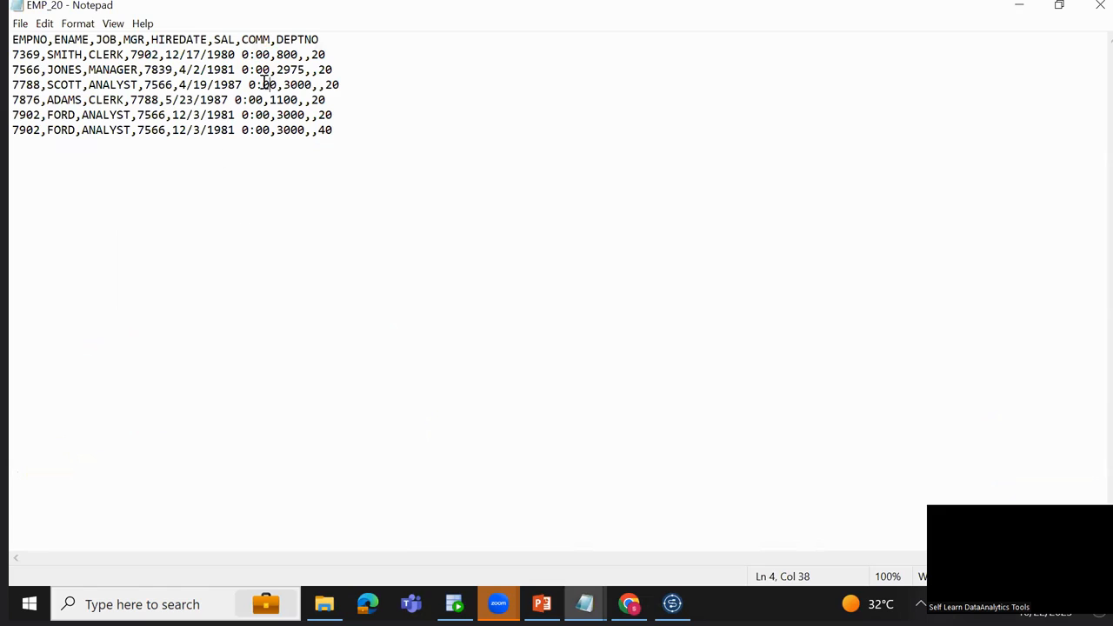
pyautogui.click(166, 54)
pyautogui.hotkey('shift', 'Right')
pyautogui.hotkey('shift', 'Right')
pyautogui.hotkey('shift', 'Right')
pyautogui.hotkey('shift', 'Right')
pyautogui.hotkey('shift', 'Right')
pyautogui.hotkey('shift', 'Right')
pyautogui.hotkey('shift', 'Right')
pyautogui.hotkey('shift', 'Right')
pyautogui.hotkey('shift', 'Right')
pyautogui.hotkey('shift', 'Right')
pyautogui.hotkey('shift', 'Right')
pyautogui.hotkey('shift', 'Right')
pyautogui.hotkey('shift', 'Right')
pyautogui.hotkey('shift', 'Right')
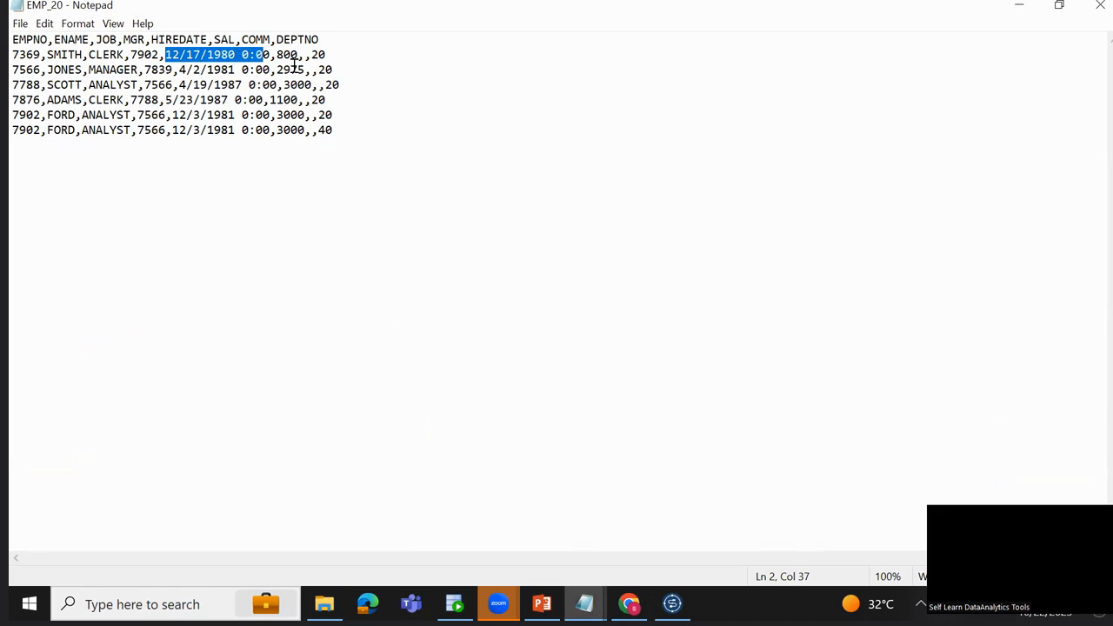
pyautogui.hotkey('alt', 'Tab')
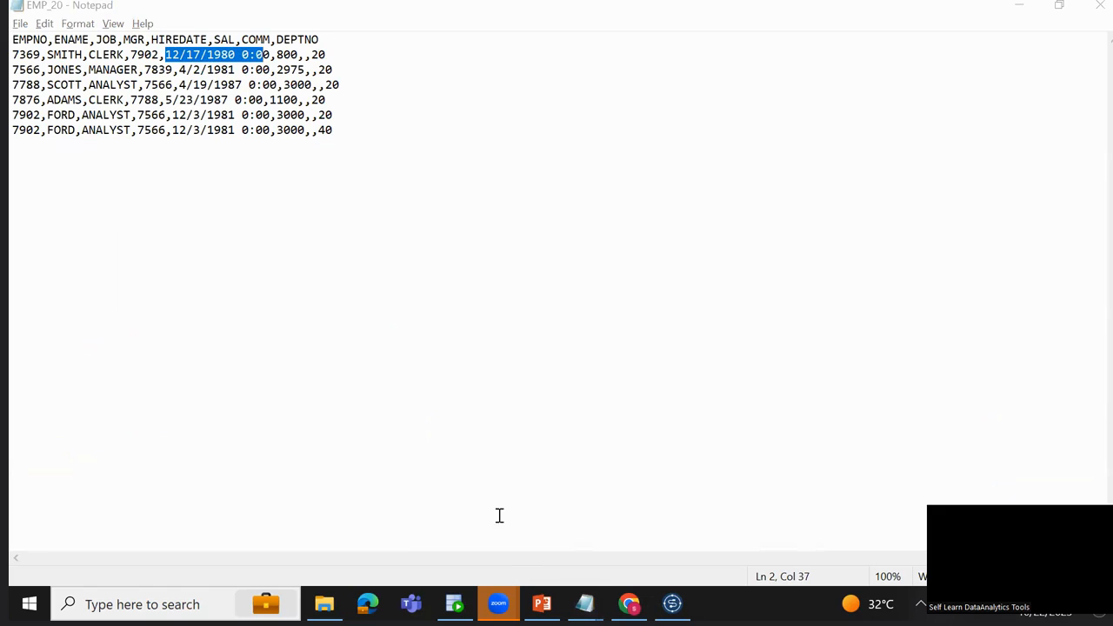
pyautogui.click(672, 603)
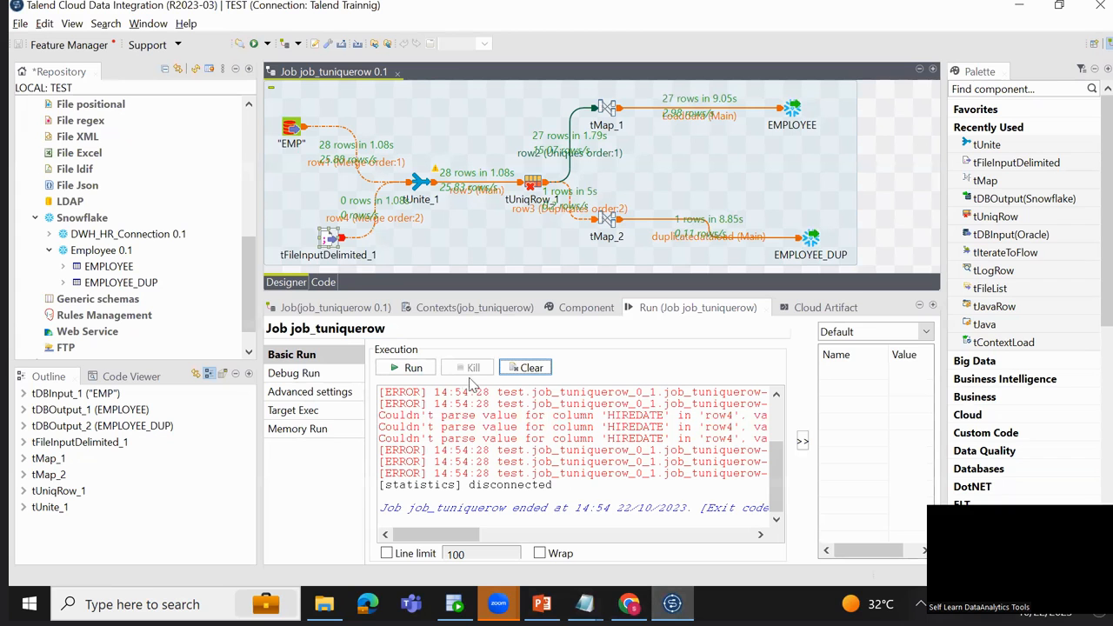
# Set the HIREDATE date pattern in tFileInputDelimited_1's schema to "MM/dd/yyyy hh:mm" and bring up the job's run view.
pyautogui.click(580, 310)
pyautogui.click(327, 239)
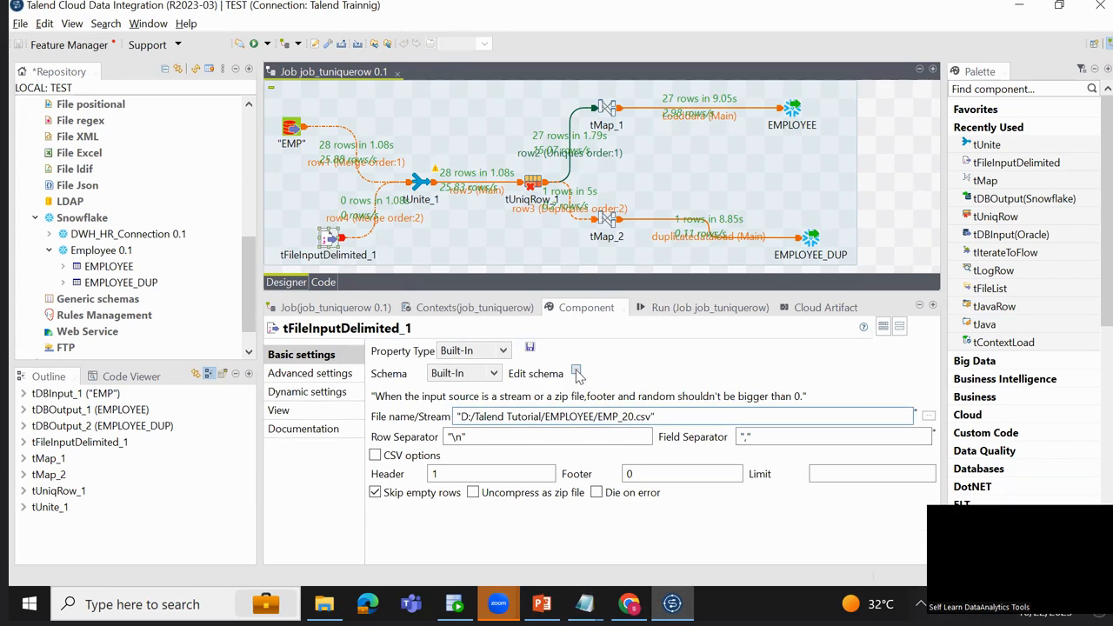
pyautogui.click(576, 373)
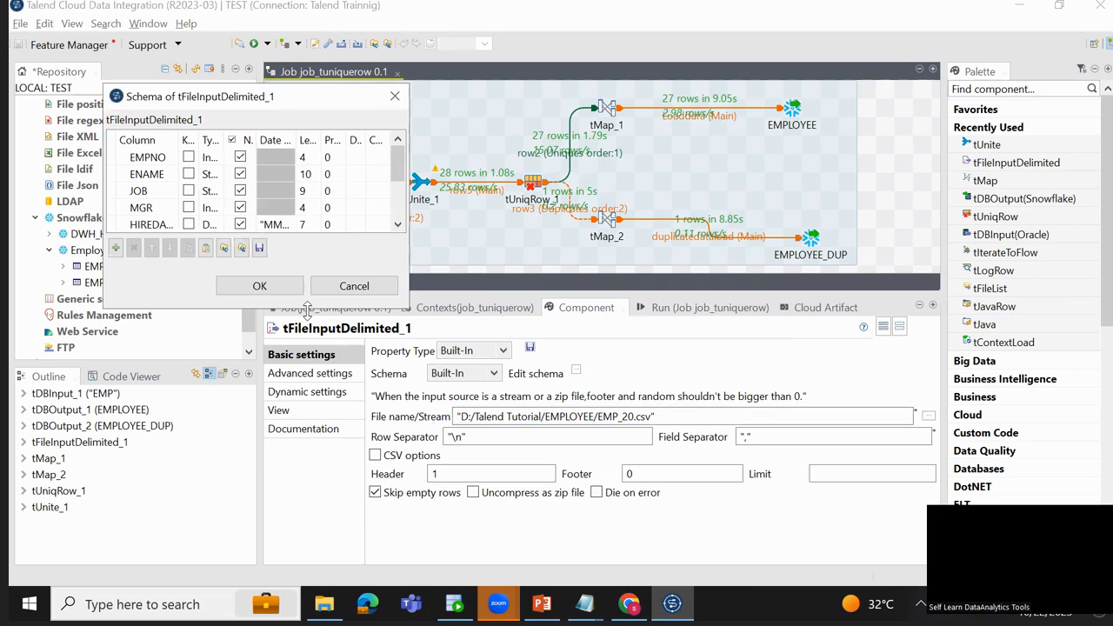
pyautogui.moveTo(306, 309); pyautogui.dragTo(309, 526)
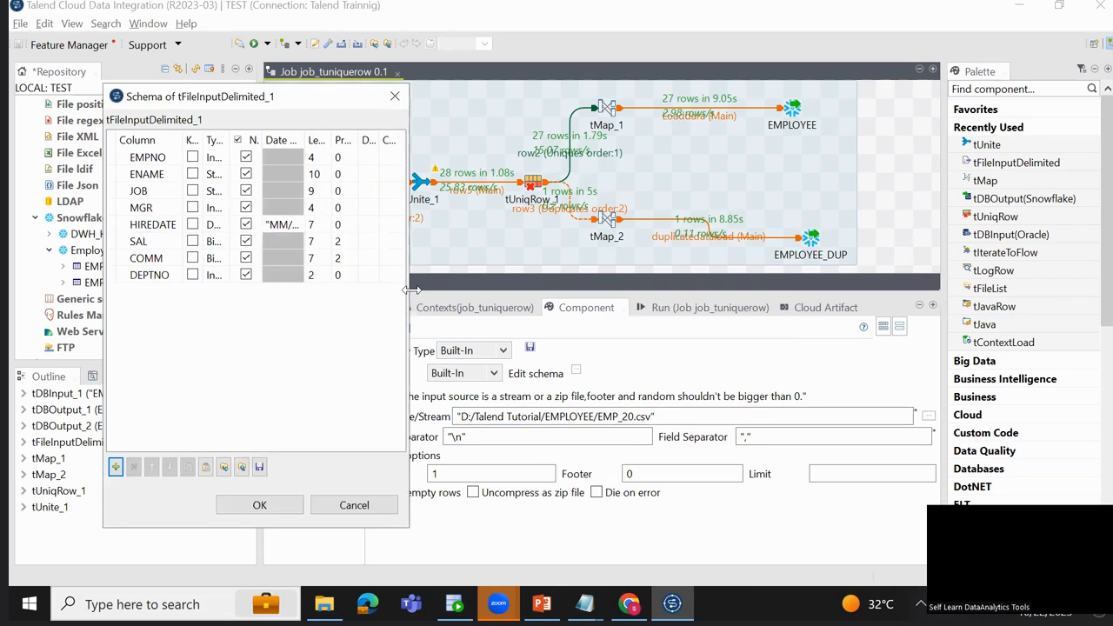
pyautogui.moveTo(409, 289); pyautogui.dragTo(836, 289)
pyautogui.click(473, 223)
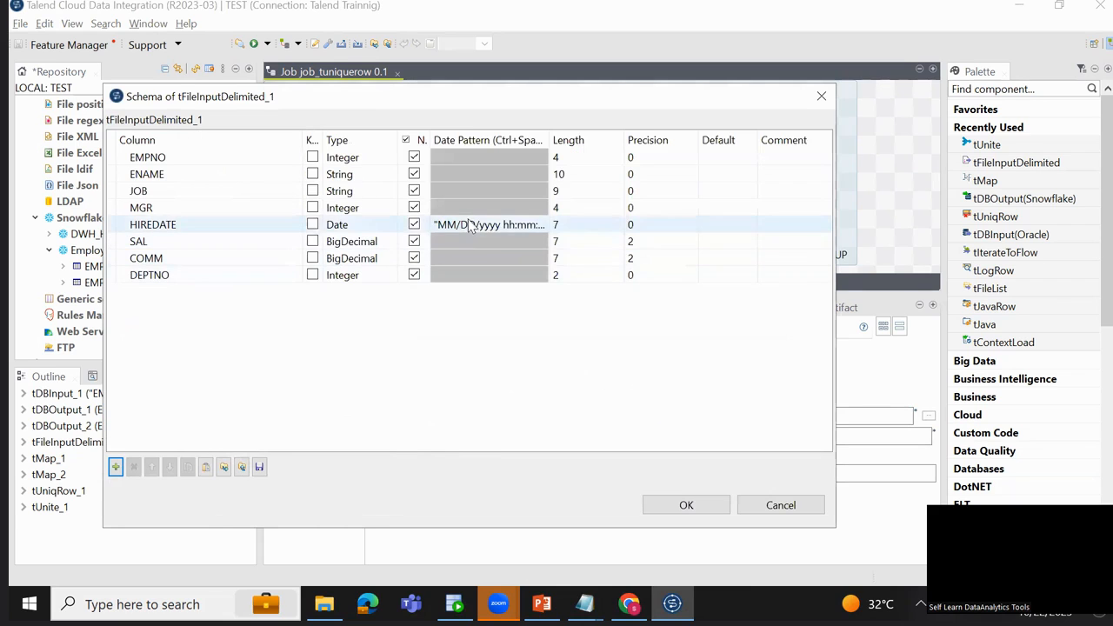
pyautogui.click(472, 223)
pyautogui.click(470, 224)
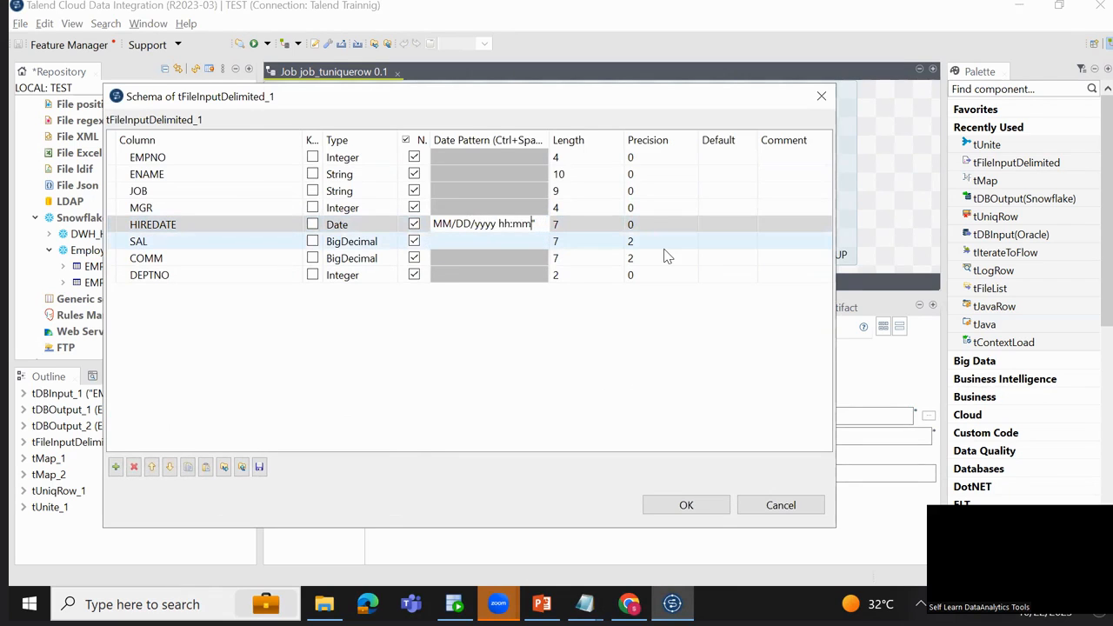
pyautogui.press('BackSpace')
pyautogui.press('BackSpace')
pyautogui.write('dd')
pyautogui.click(671, 505)
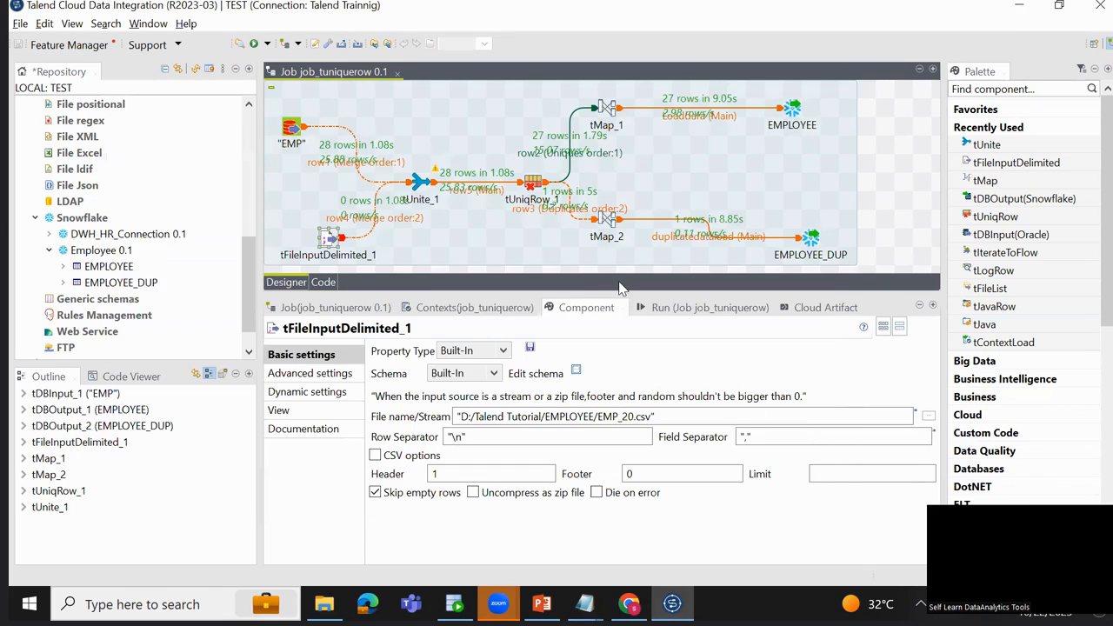
pyautogui.click(662, 310)
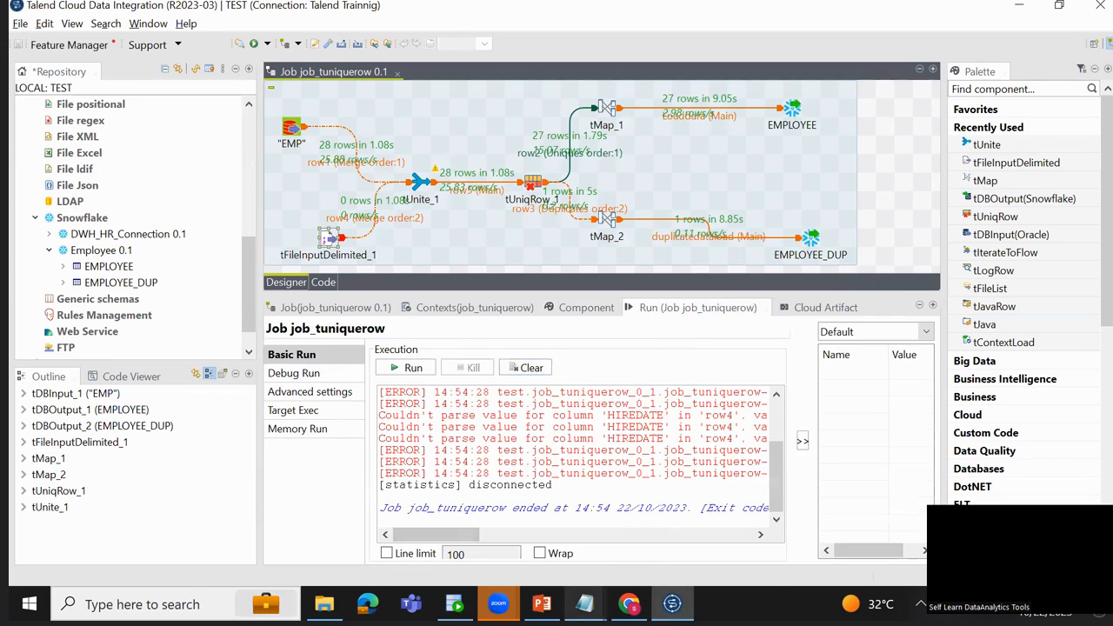
# Switch to the EMP_20 file in Notepad, examine the first row's HIREDATE value and the fields after it, and return to Talend.
pyautogui.click(584, 604)
pyautogui.click(661, 521)
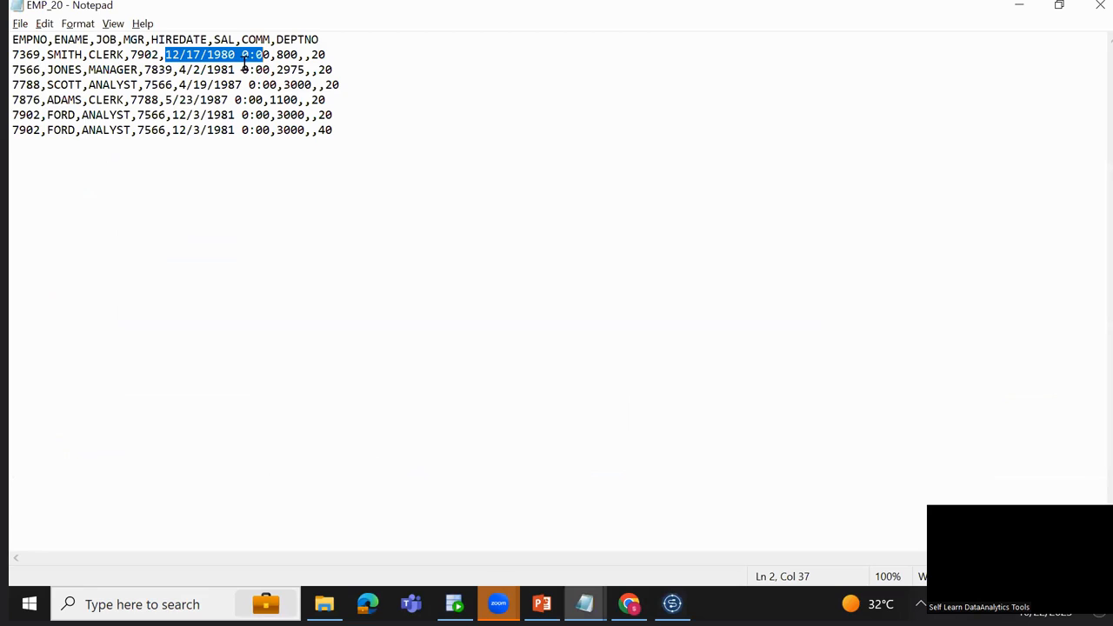
pyautogui.click(245, 59)
pyautogui.moveTo(165, 54); pyautogui.dragTo(238, 53)
pyautogui.moveTo(255, 54); pyautogui.dragTo(329, 55)
pyautogui.hotkey('alt', 'Tab')
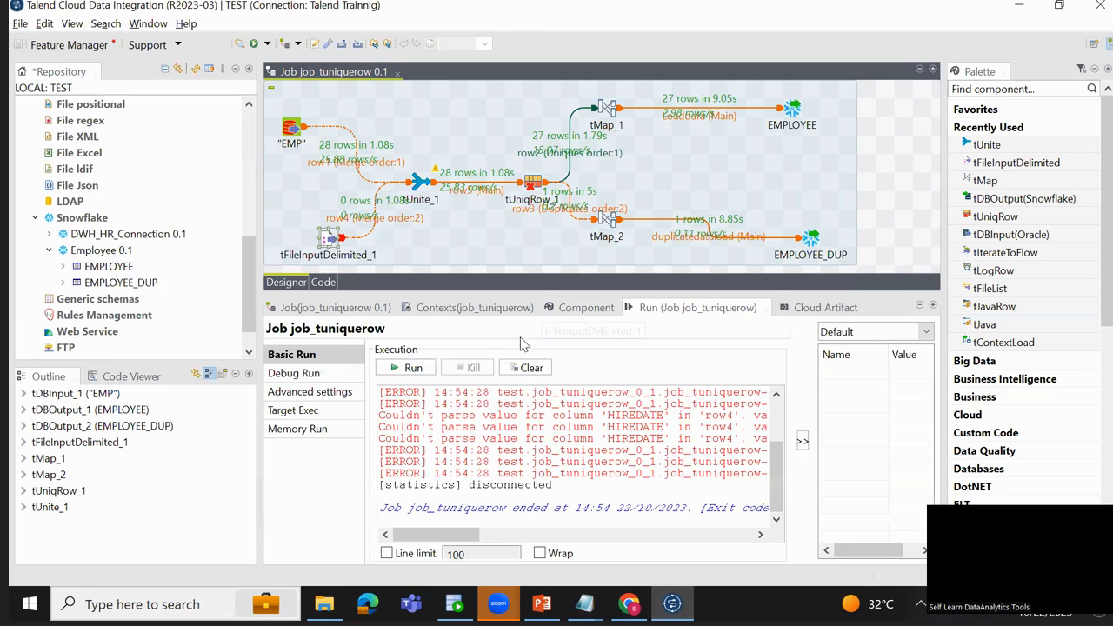
# Rerun job_tuniquerow, review the employee rows of the EMP_20 file in Notepad, and return to Talend.
pyautogui.click(414, 369)
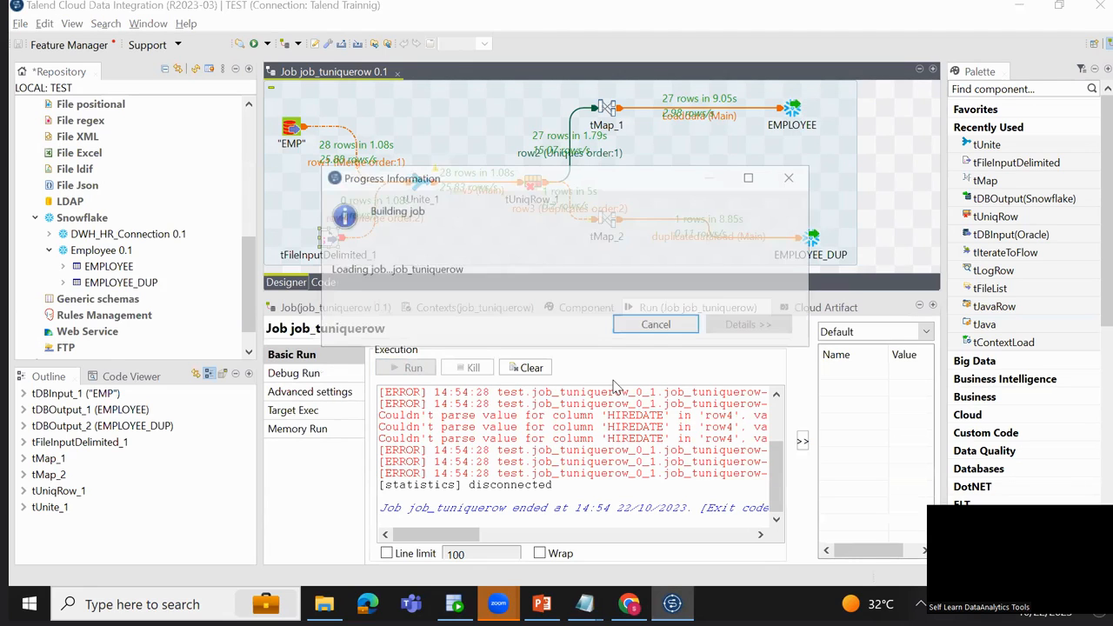
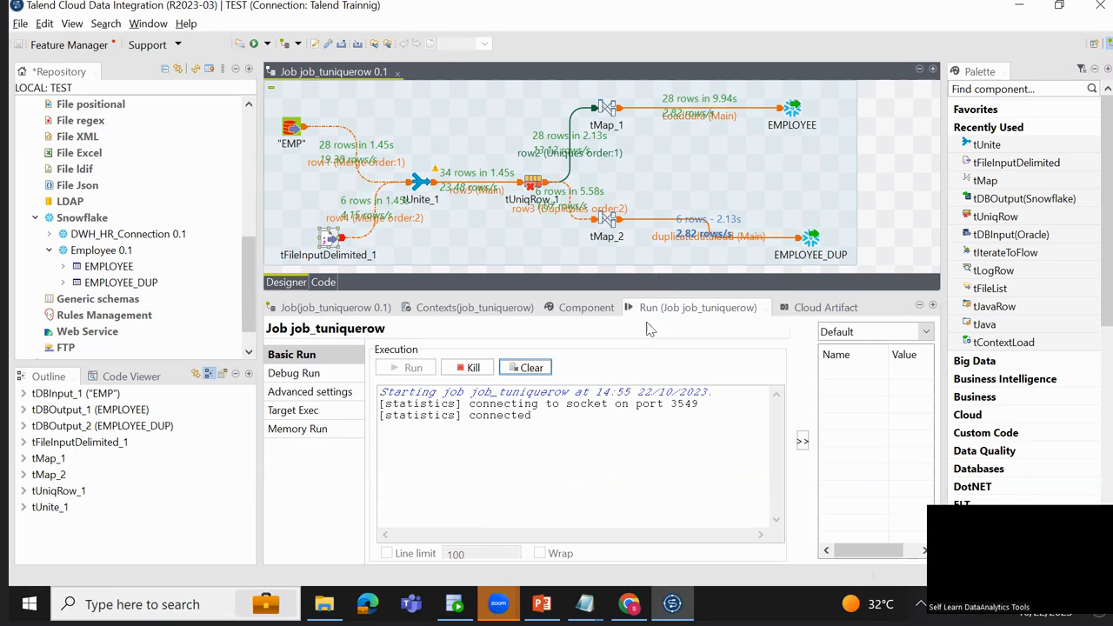
pyautogui.moveTo(586, 600)
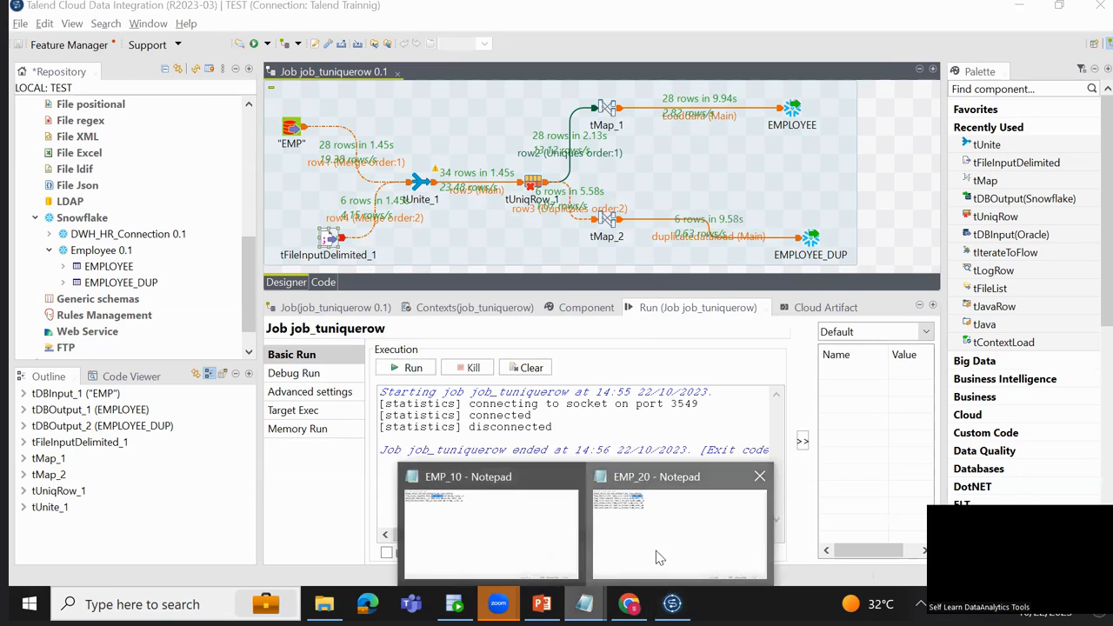
pyautogui.click(658, 559)
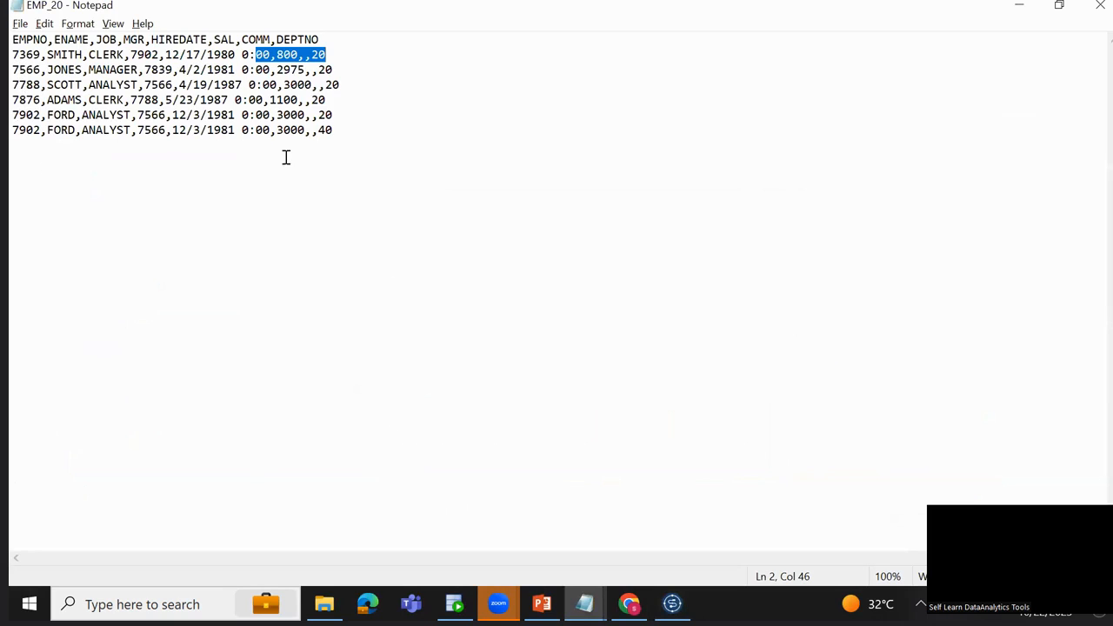
pyautogui.click(345, 140)
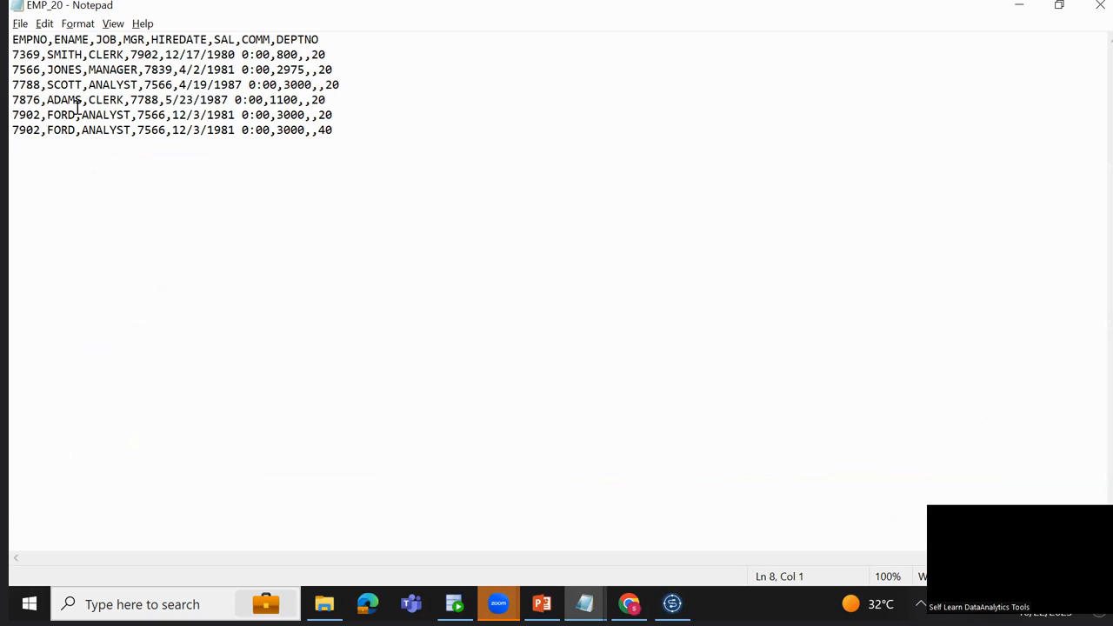
pyautogui.hotkey('alt', 'Tab')
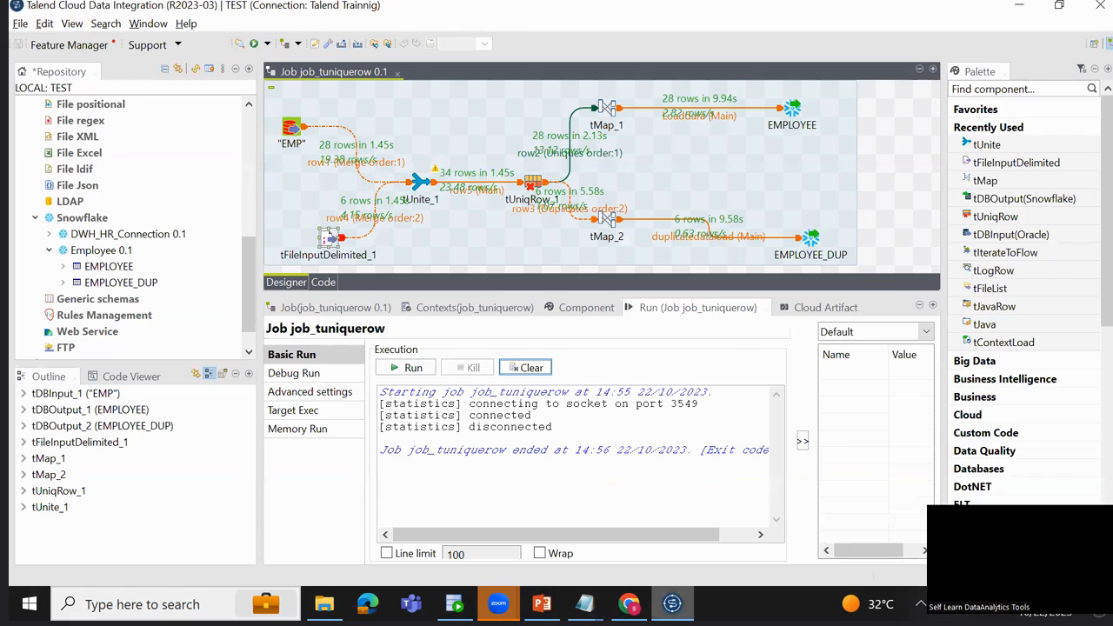
# Switch to the Snowflake worksheet and run the EMPLOYEE query ordered by empno and the employee_dup query to check the loaded rows.
pyautogui.click(629, 604)
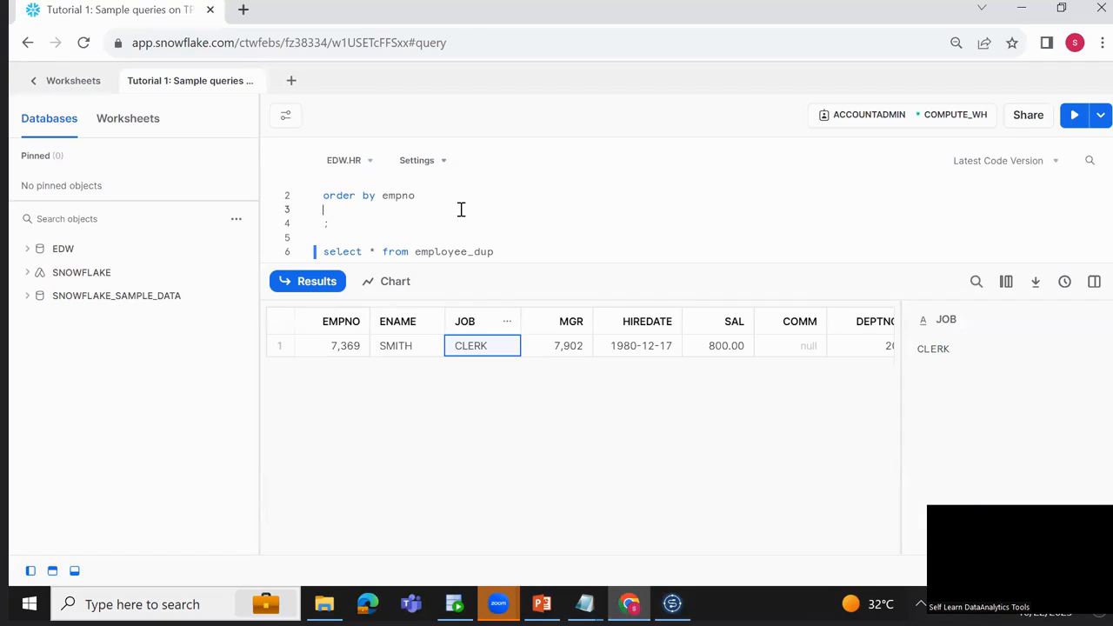
pyautogui.press('Up')
pyautogui.hotkey('ctrl', 'Return')
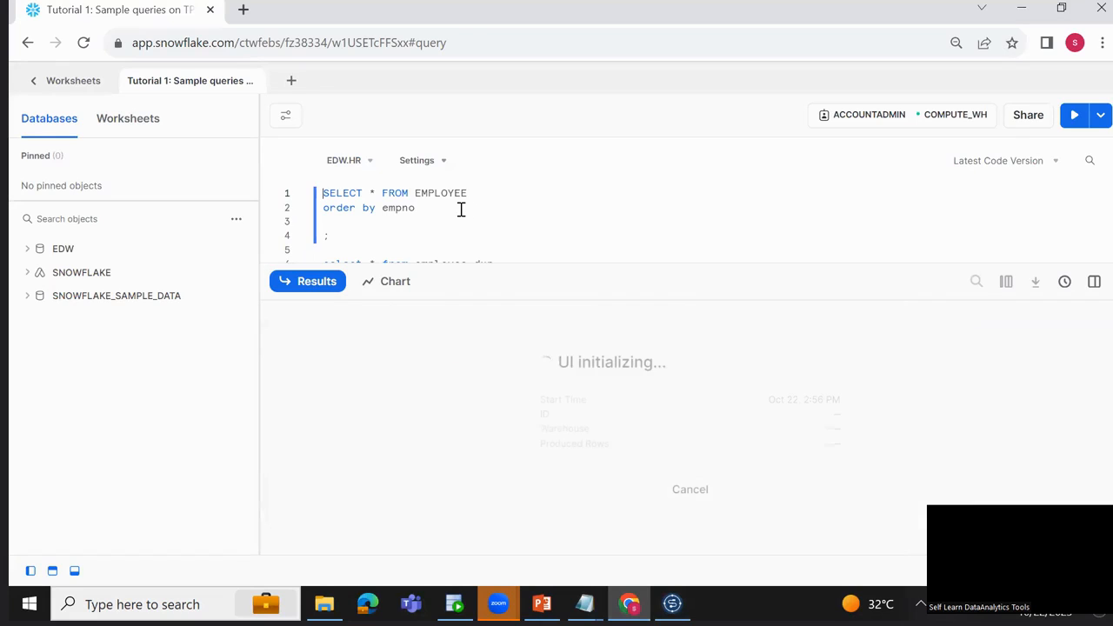
pyautogui.click(422, 487)
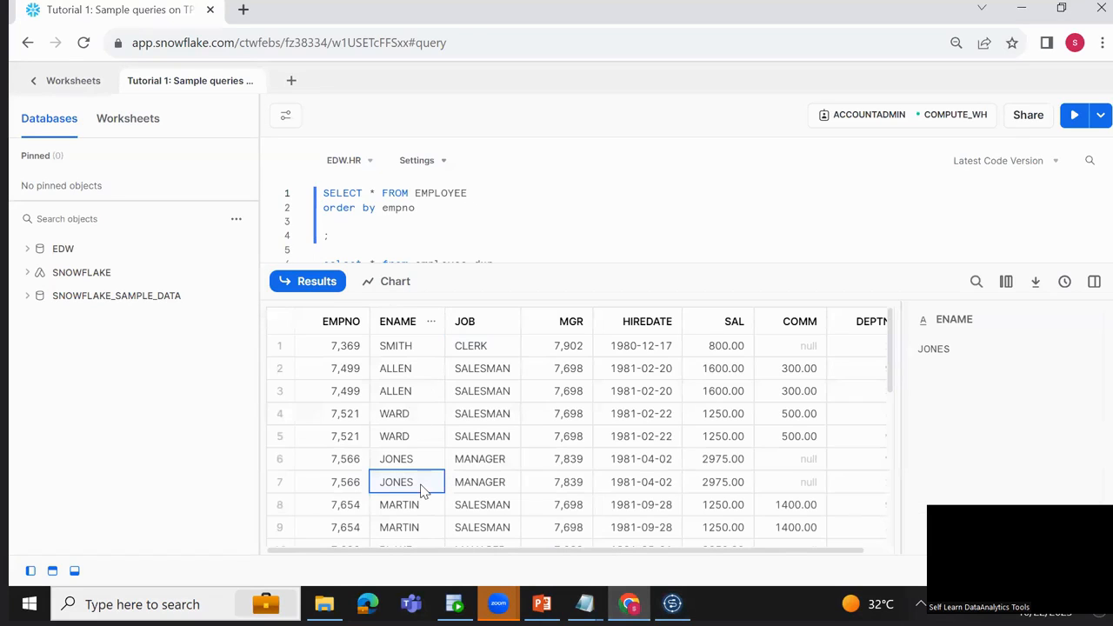
pyautogui.press('Down')
pyautogui.hotkey('ctrl', 'Return')
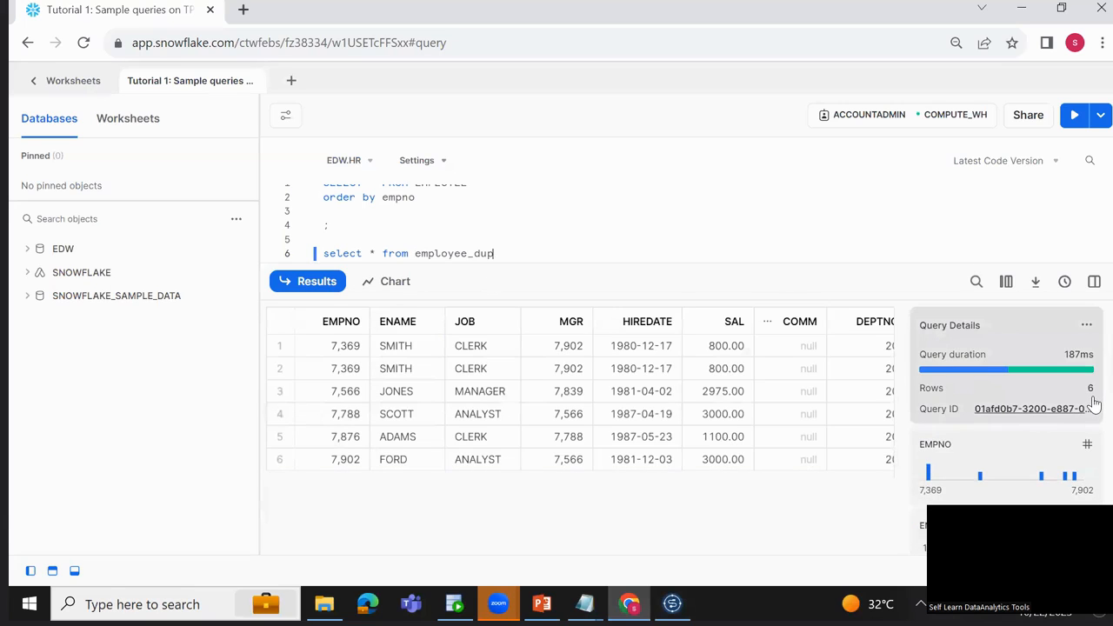
# Return to Talend and set tFileInputDelimited_1's input file to "D:/Talend Tutorial/EMPLOYEE/EMP_30.csv".
pyautogui.hotkey('alt', 'Tab')
pyautogui.click(329, 240)
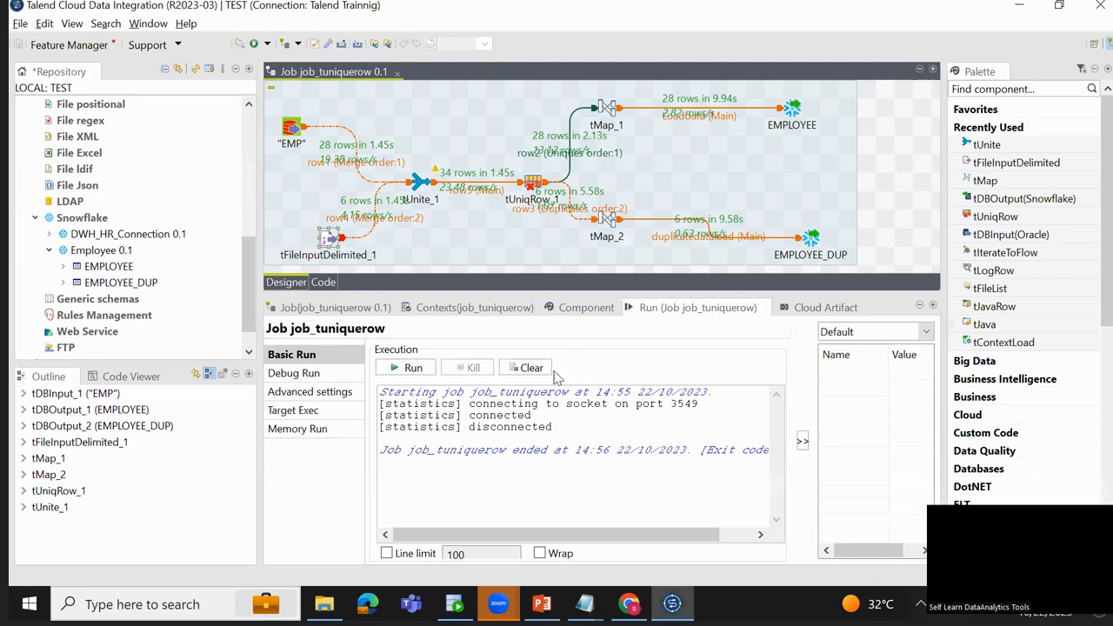
pyautogui.click(574, 309)
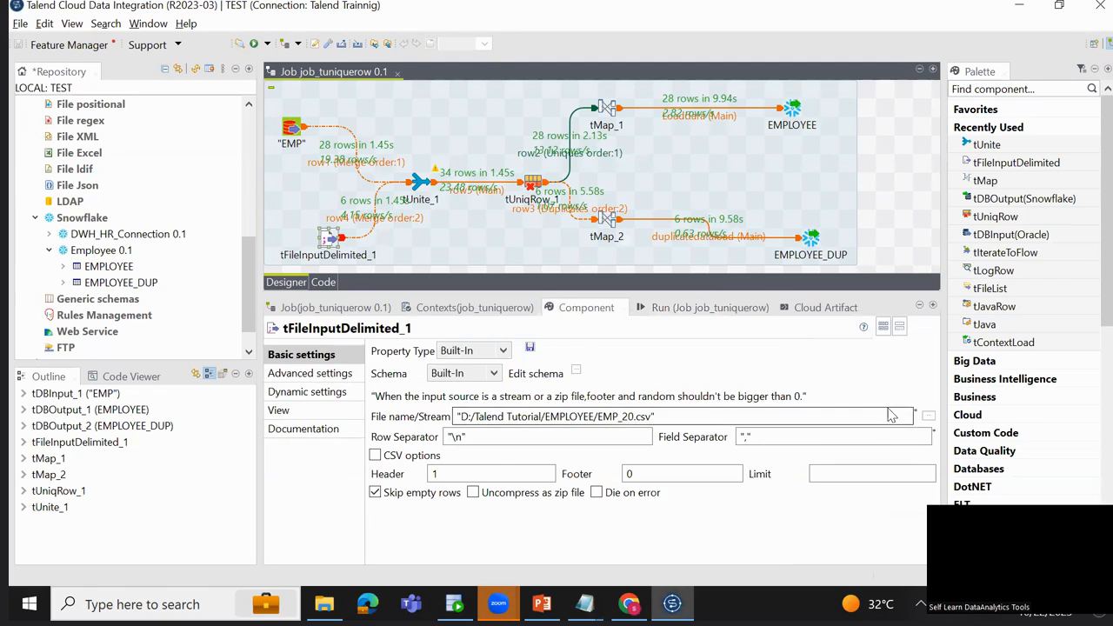
pyautogui.click(929, 417)
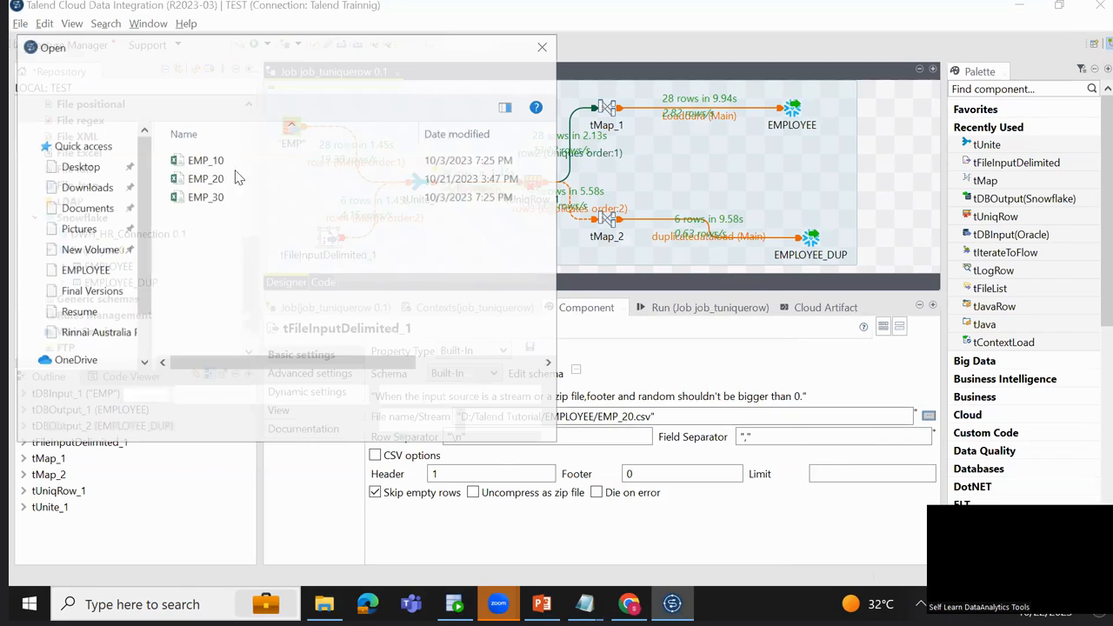
pyautogui.doubleClick(209, 197)
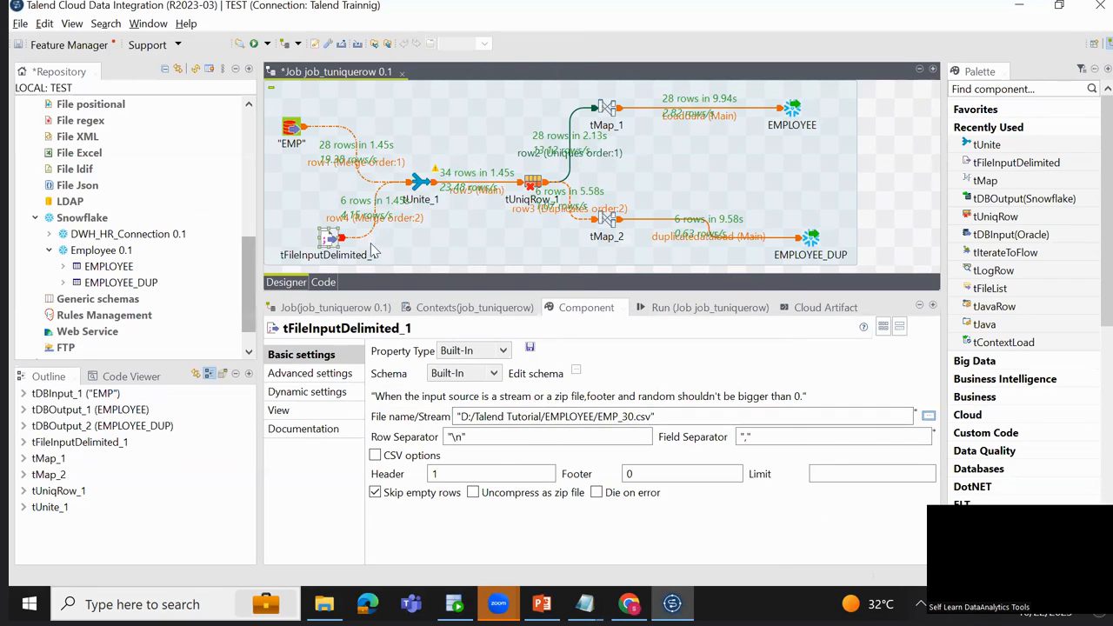
# Set the HIREDATE date pattern in tFileInputDelimited_1's schema to "dd-MMM-yyyy hh:mm:ss" and save the job.
pyautogui.click(333, 240)
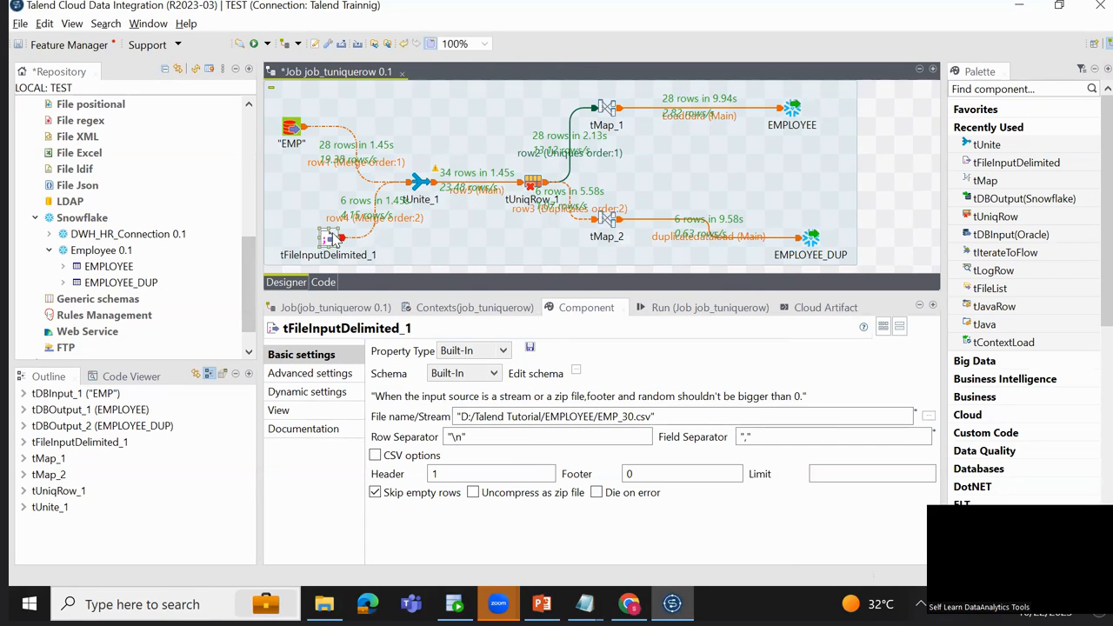
pyautogui.click(576, 372)
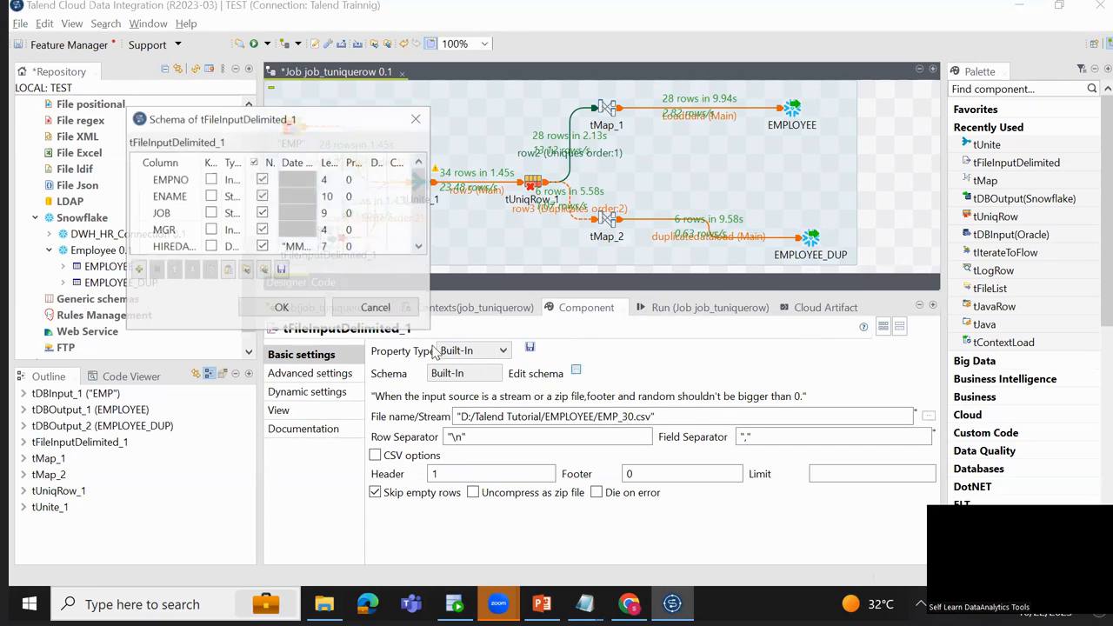
pyautogui.moveTo(332, 328); pyautogui.dragTo(331, 538)
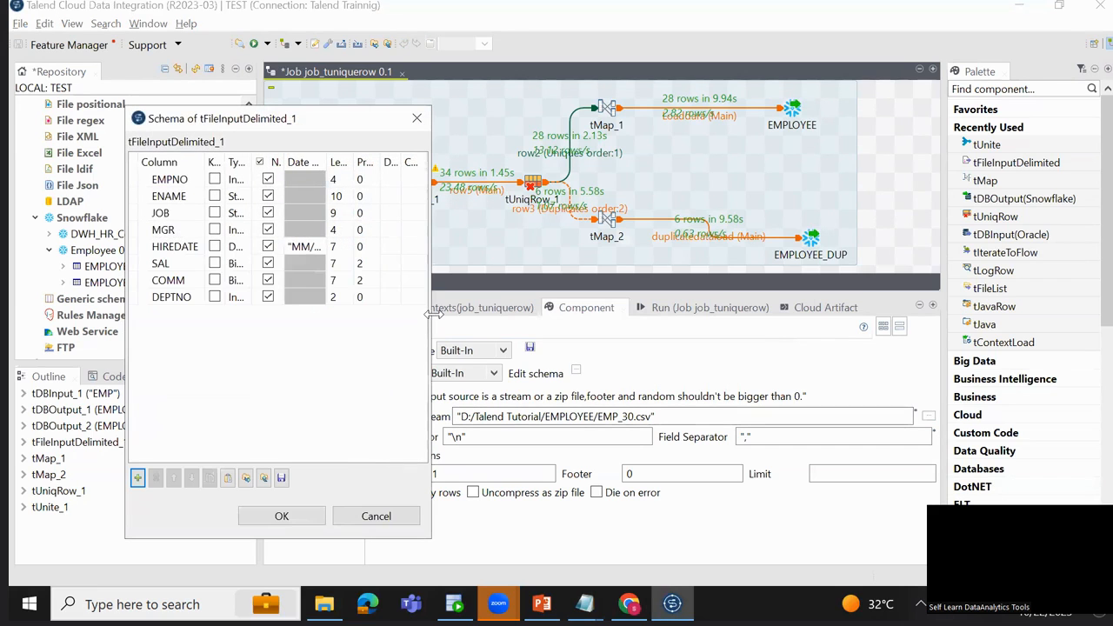
pyautogui.moveTo(432, 315); pyautogui.dragTo(952, 315)
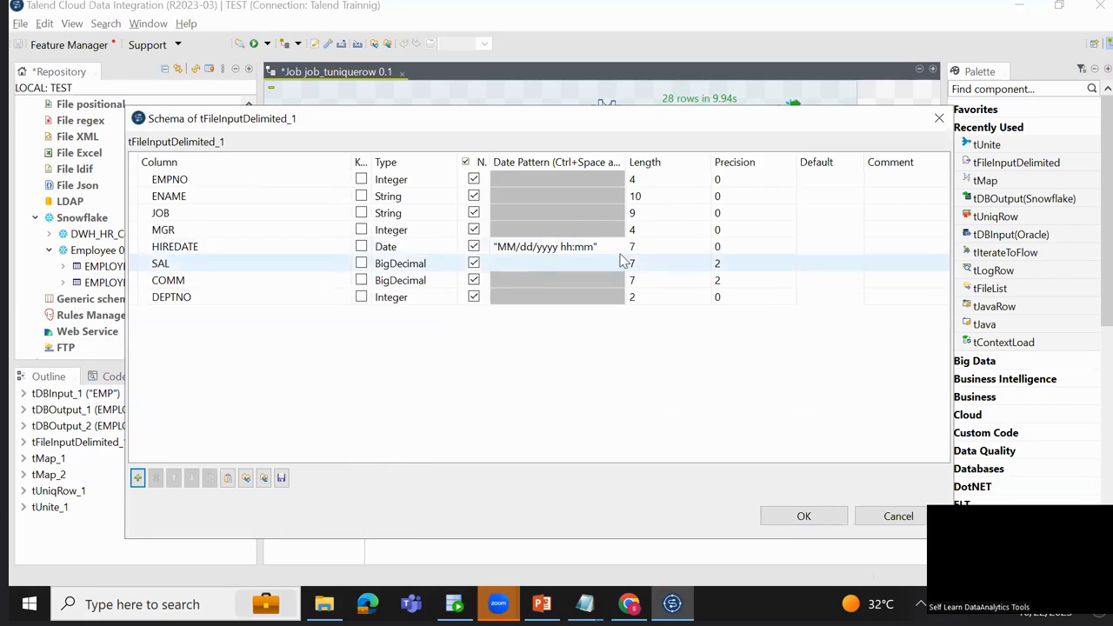
pyautogui.click(516, 246)
pyautogui.click(516, 246)
pyautogui.click(516, 246)
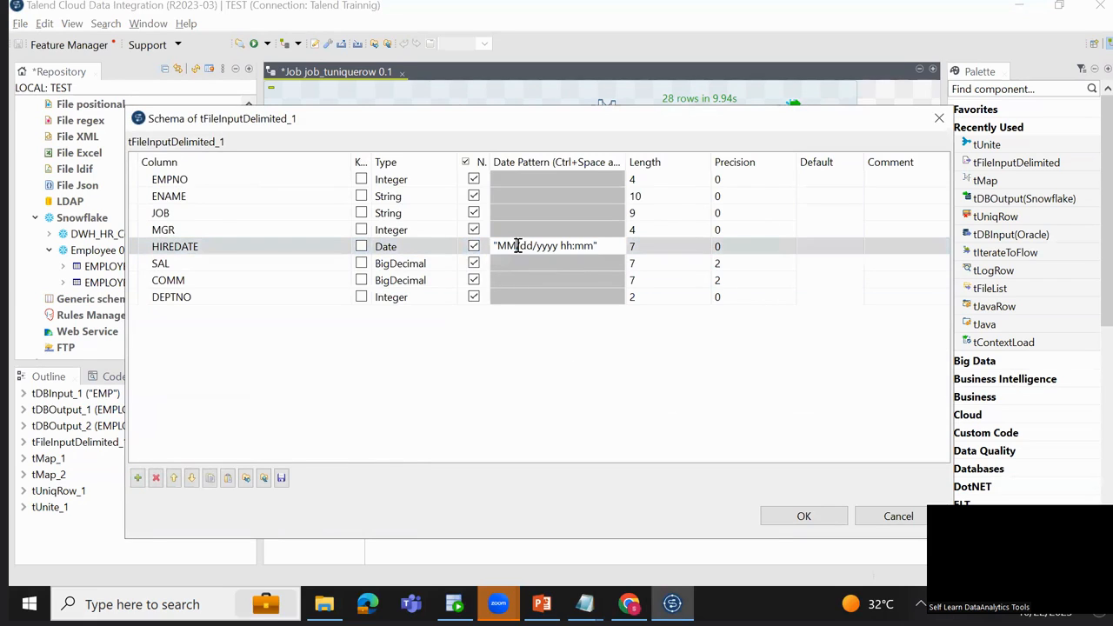
pyautogui.press('BackSpace')
pyautogui.press('BackSpace')
pyautogui.write('dd')
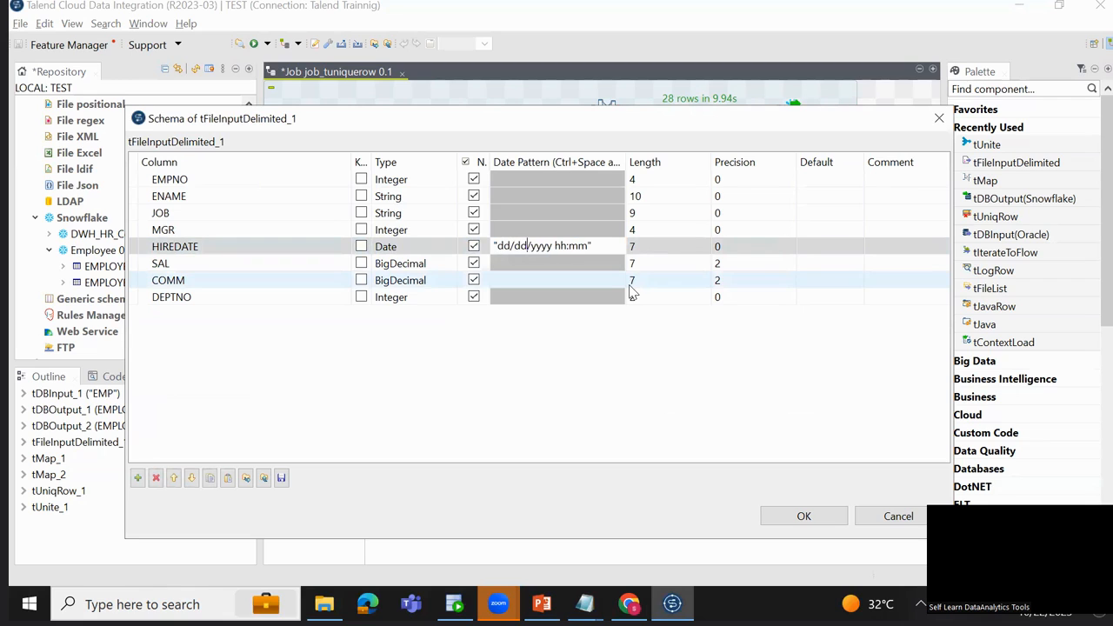
pyautogui.press('BackSpace')
pyautogui.press('BackSpace')
pyautogui.press('BackSpace')
pyautogui.write('-MMM')
pyautogui.press('Delete')
pyautogui.write('-')
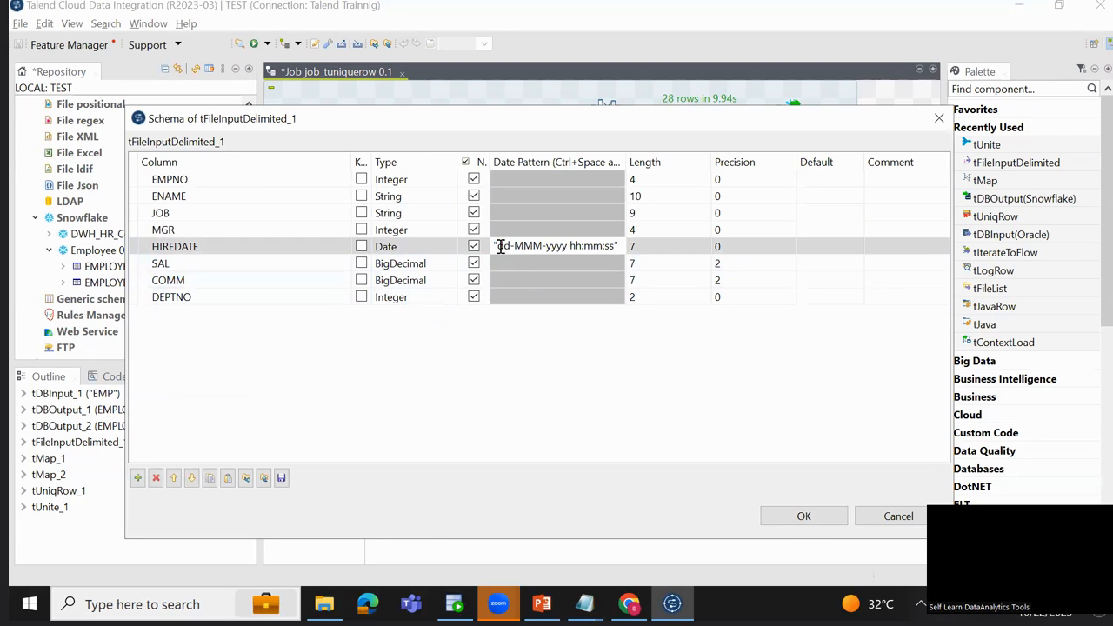
pyautogui.click(826, 518)
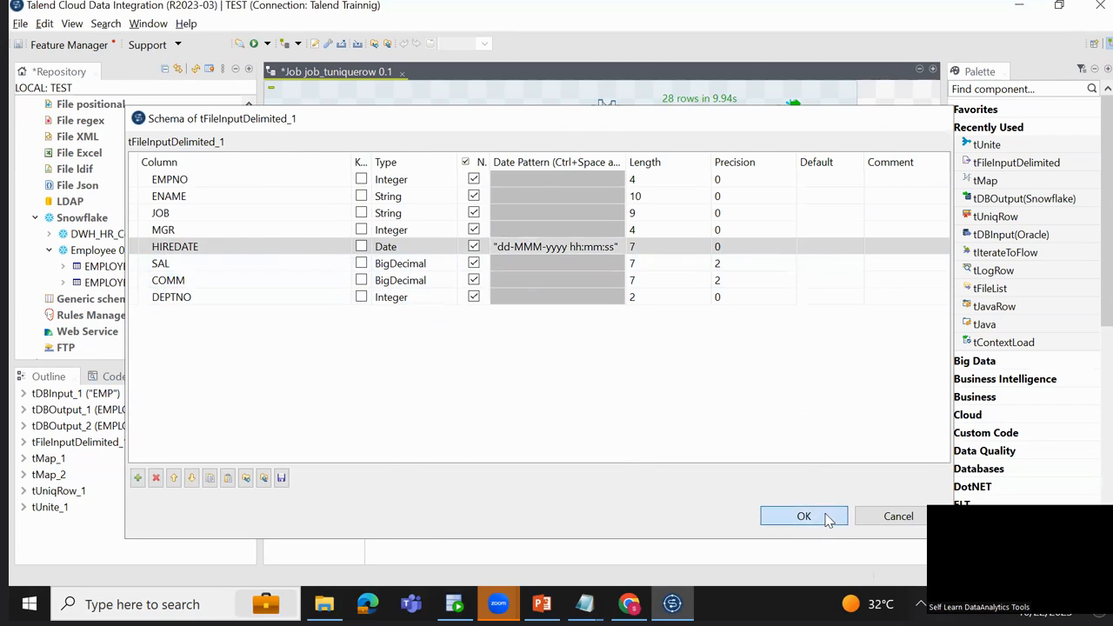
pyautogui.click(804, 516)
pyautogui.hotkey('ctrl', 's')
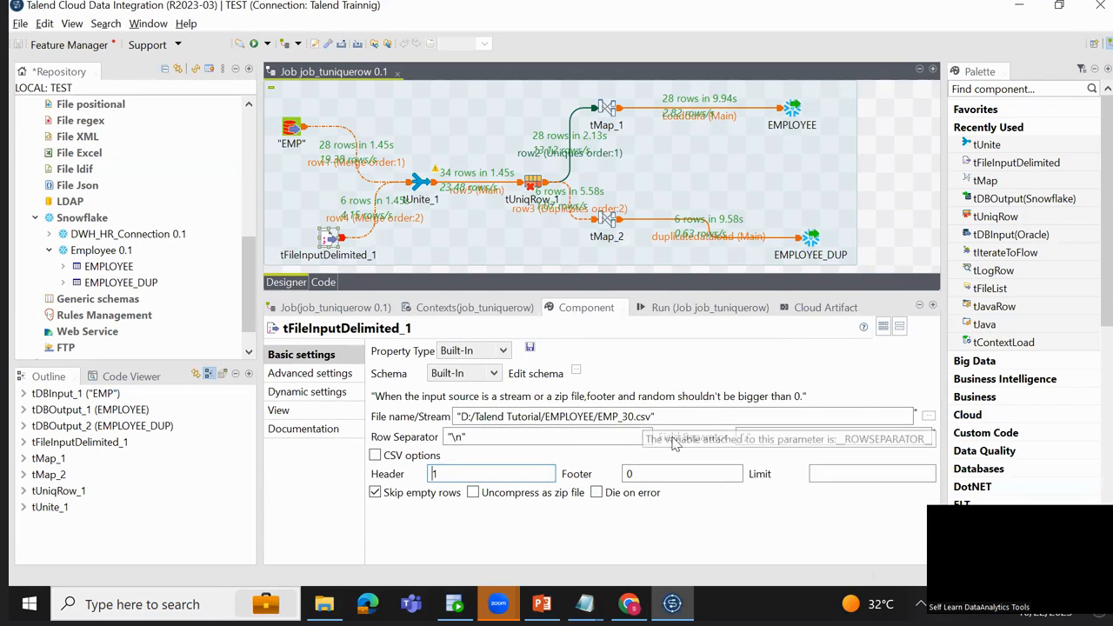
# Run job_tuniquerow with the EMP_30 file and bring up tUniqRow_1's unique key settings.
pyautogui.click(701, 313)
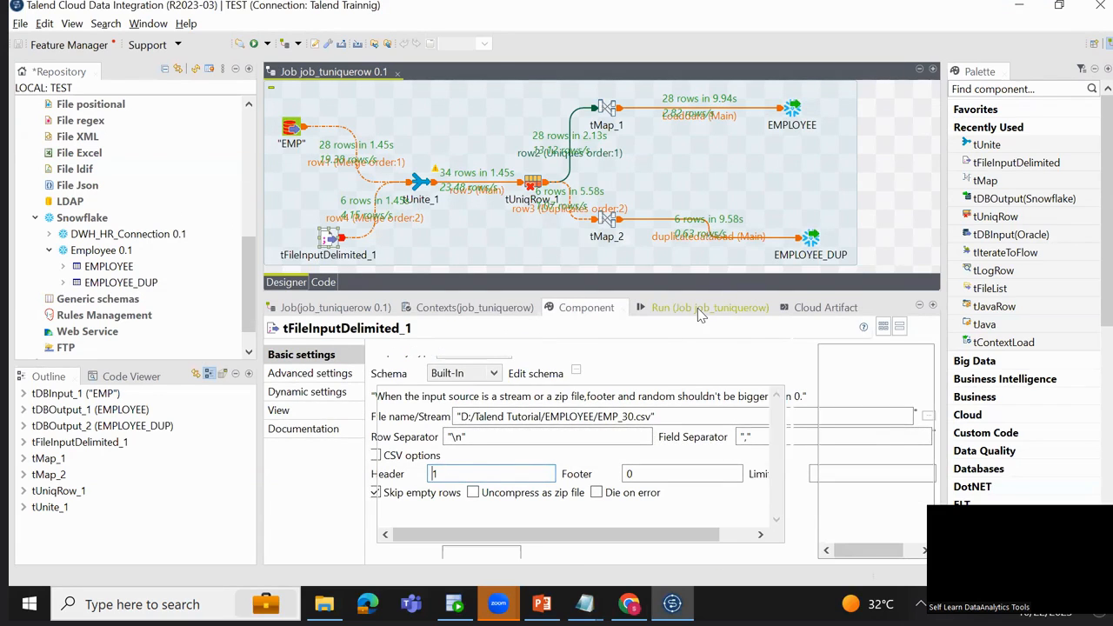
pyautogui.click(408, 370)
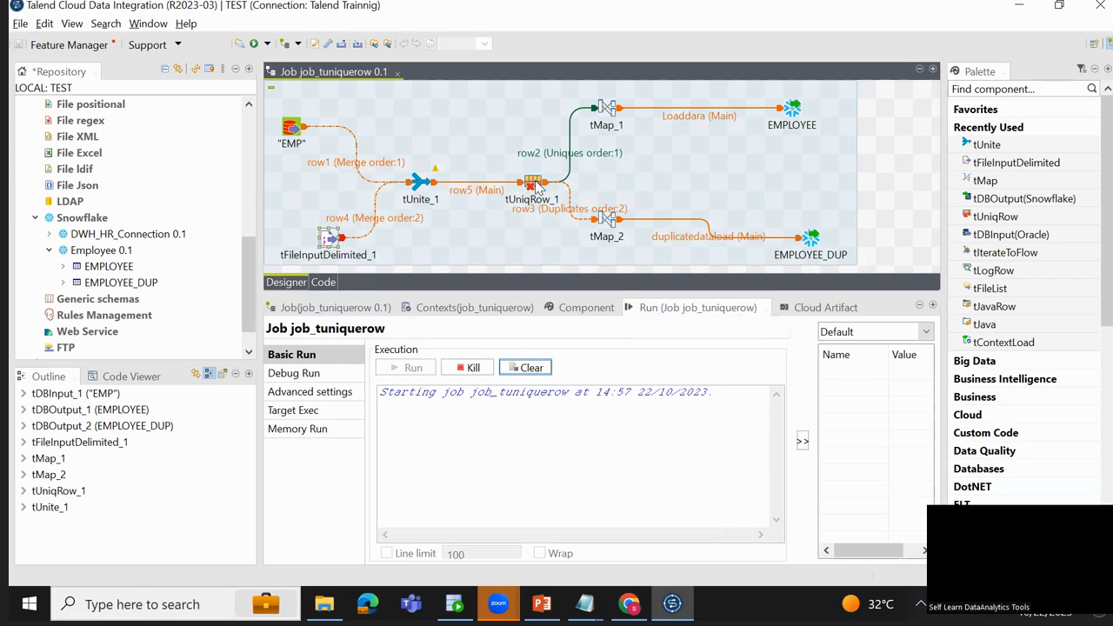
pyautogui.click(537, 186)
pyautogui.click(575, 308)
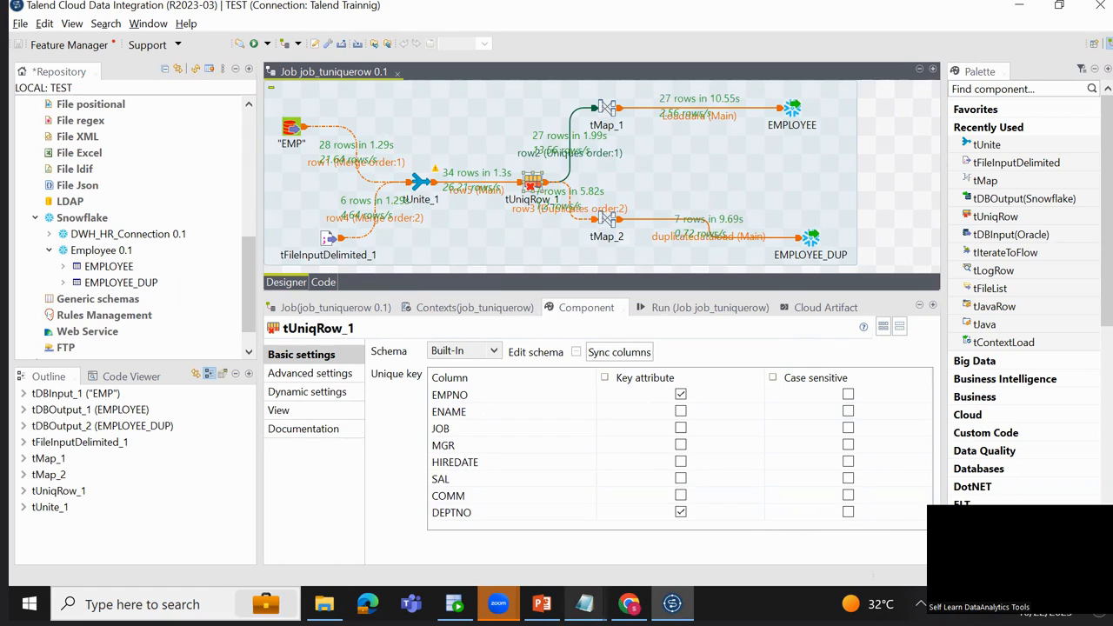
# Switch to the Snowflake worksheet and rerun the employee_dup query to examine the duplicate rows.
pyautogui.moveTo(584, 603)
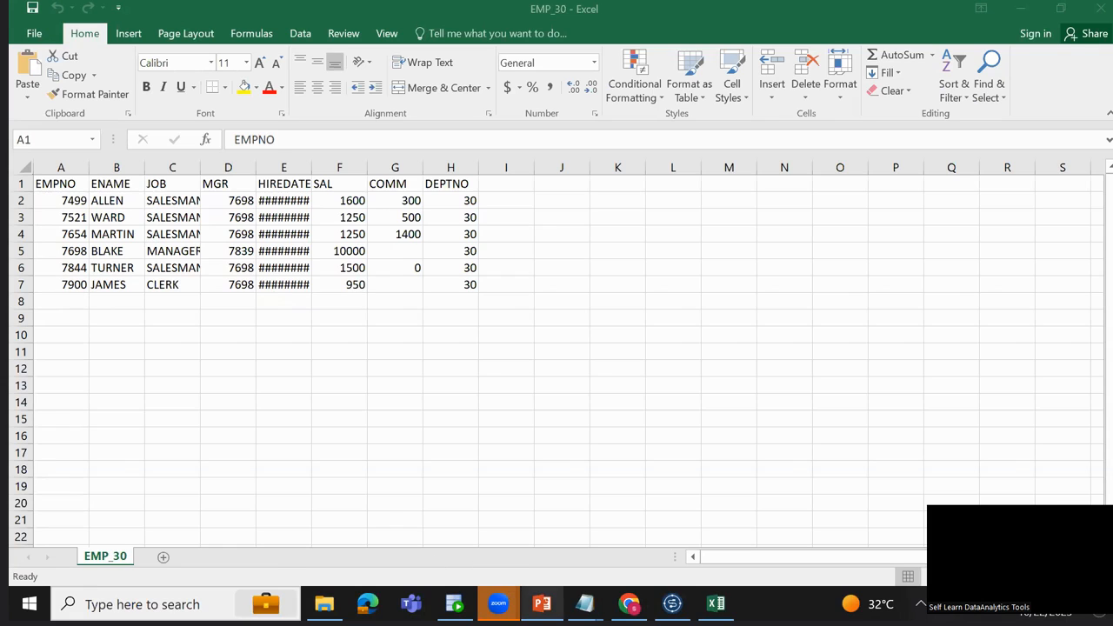
pyautogui.click(628, 603)
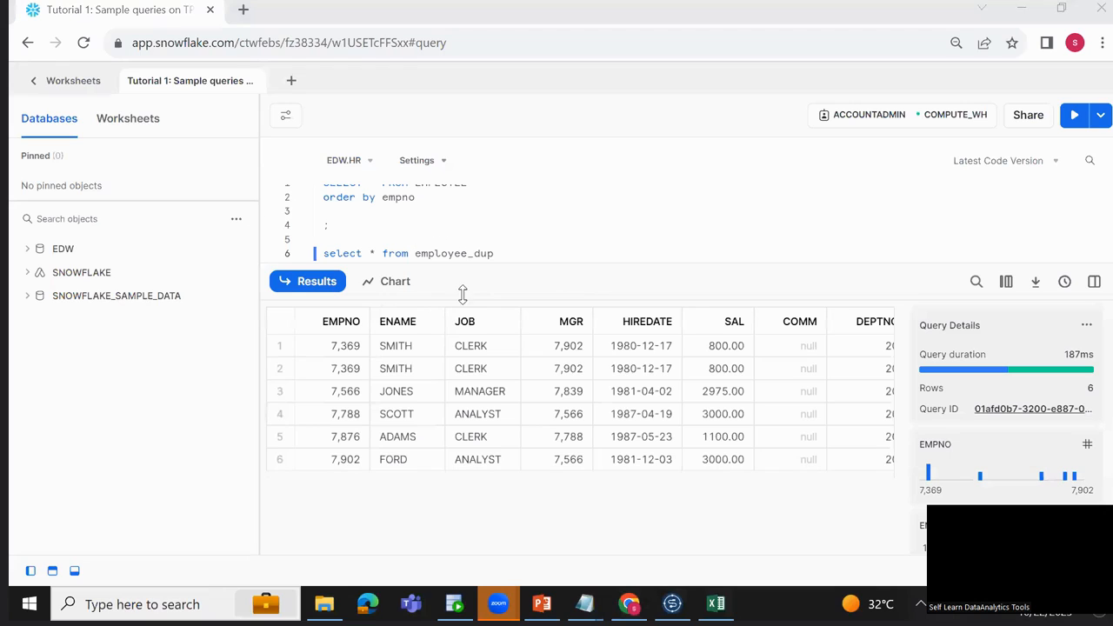
pyautogui.hotkey('ctrl', 'Return')
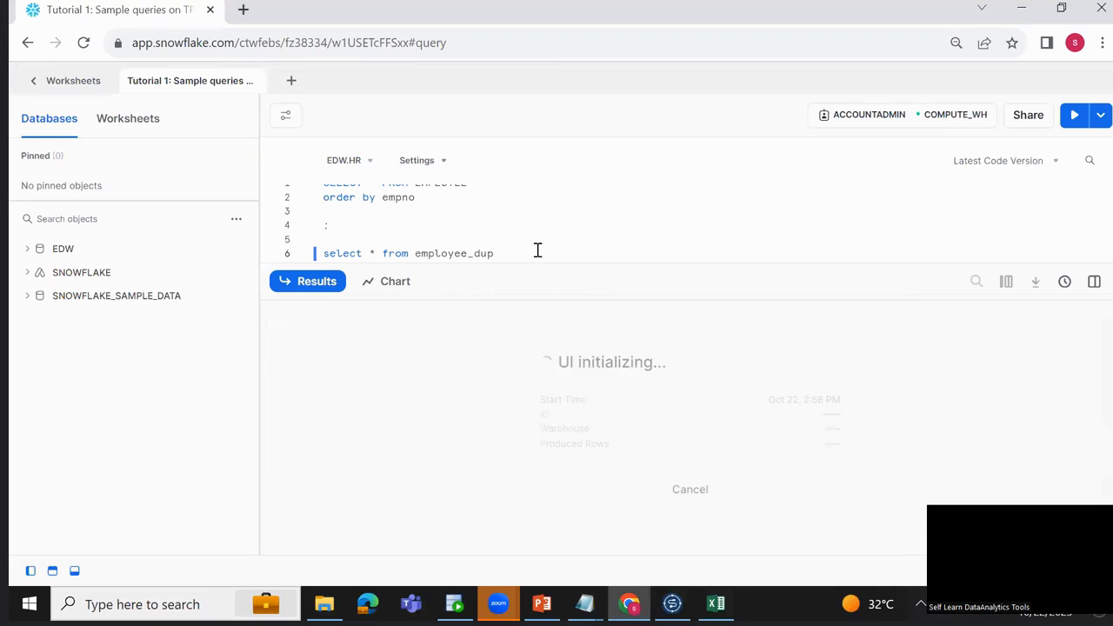
pyautogui.click(356, 461)
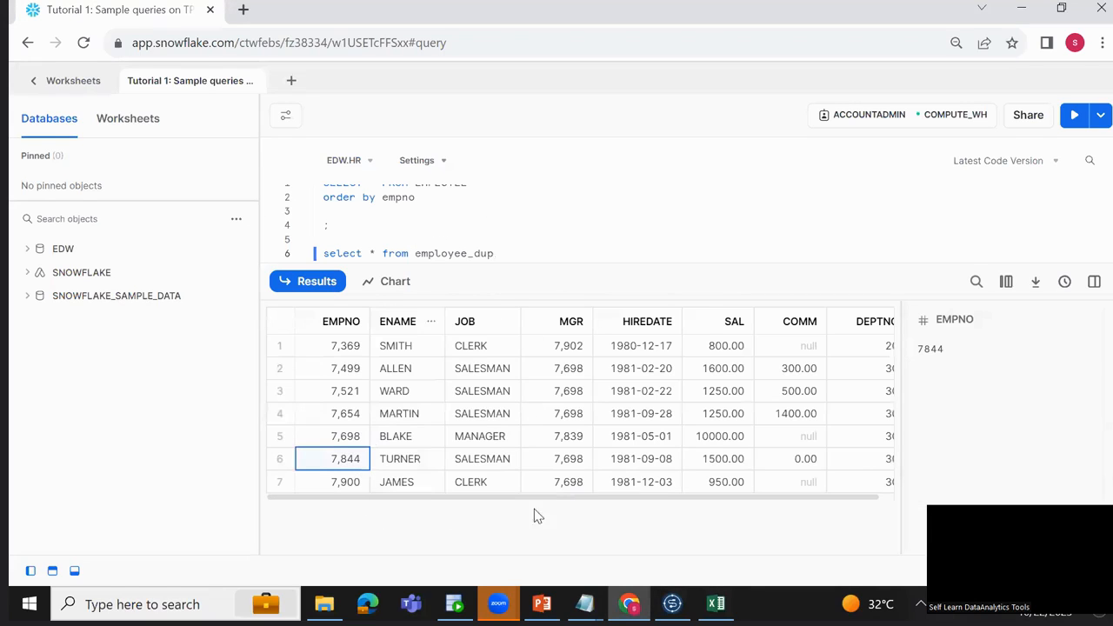
# Switch to the EMP_30 sheet in Excel and select all employee rows below the header to review them.
pyautogui.click(715, 603)
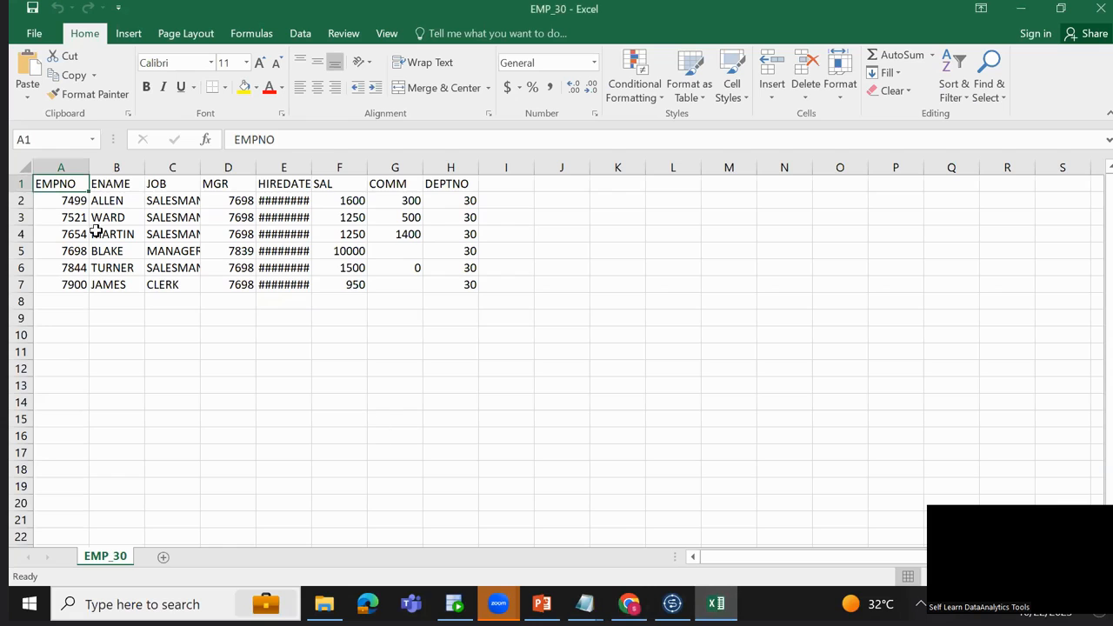
pyautogui.click(92, 199)
pyautogui.click(87, 200)
pyautogui.hotkey('shift', 'Down')
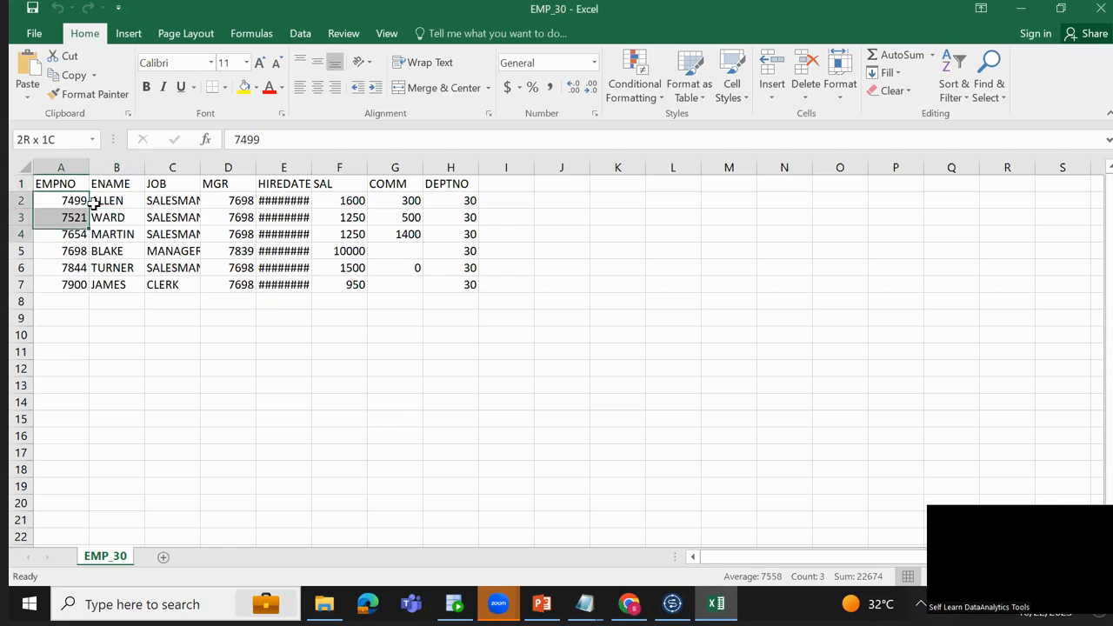
pyautogui.hotkey('shift', 'Down')
pyautogui.hotkey('shift', 'Down')
pyautogui.hotkey('shift', 'Down')
pyautogui.hotkey('shift', 'Down')
pyautogui.hotkey('shift', 'Right')
pyautogui.hotkey('shift', 'Right')
pyautogui.hotkey('shift', 'Right')
pyautogui.hotkey('shift', 'Right')
pyautogui.hotkey('shift', 'Right')
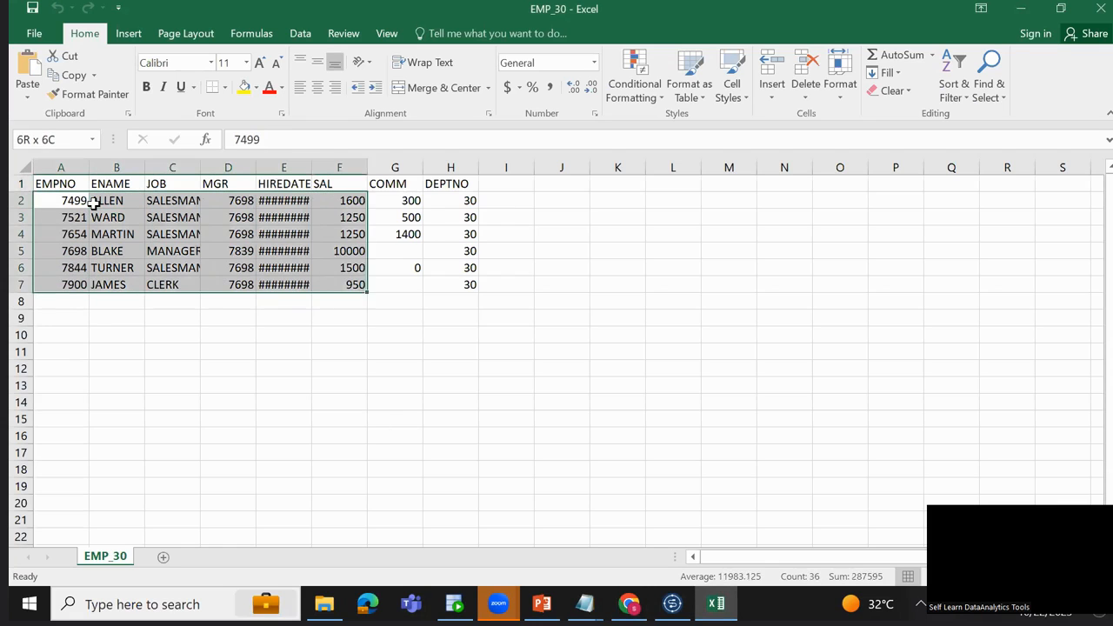
pyautogui.hotkey('shift', 'Right')
pyautogui.hotkey('shift', 'Right')
pyautogui.hotkey('shift', 'Right')
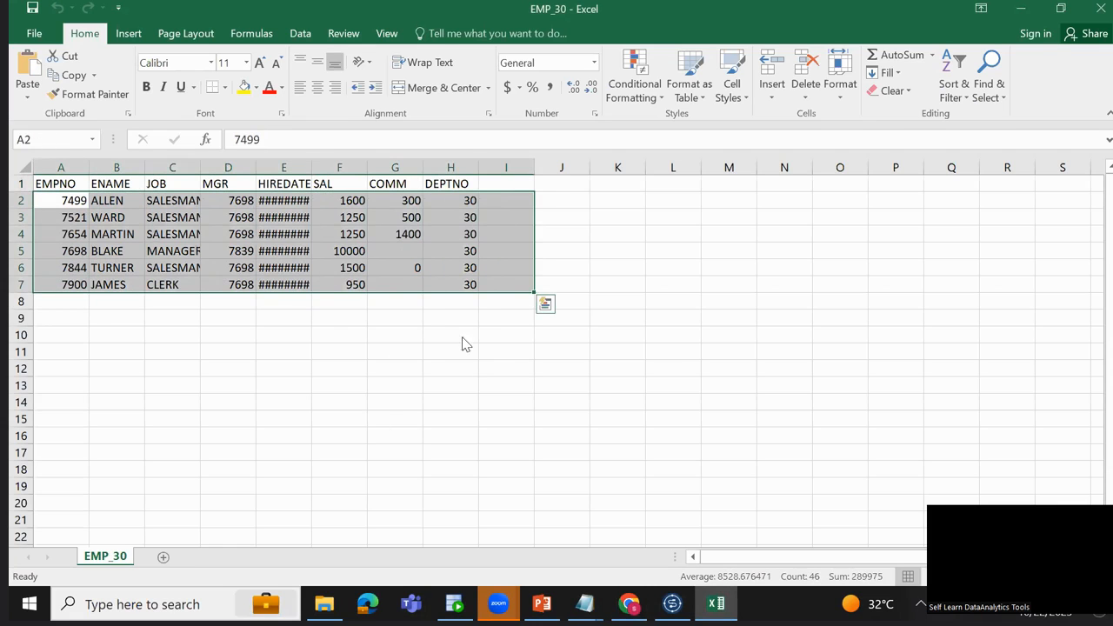
# Compare the EMP_30 rows in Excel with the emp table's query result in Oracle SQL Developer.
pyautogui.hotkey('alt', 'Tab')
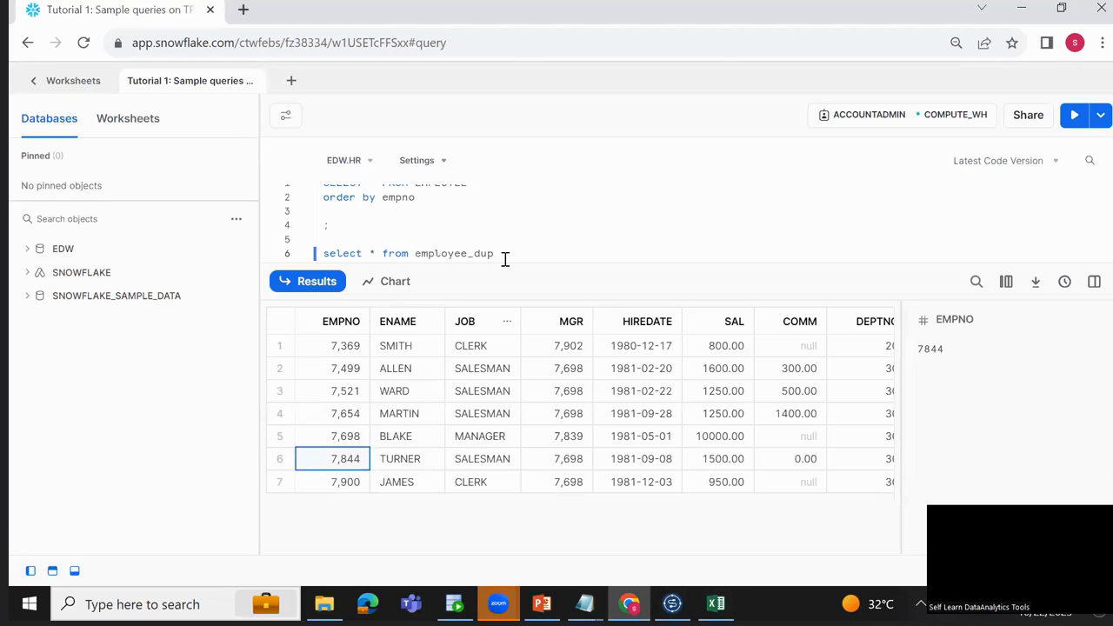
pyautogui.hotkey('alt', 'Tab')
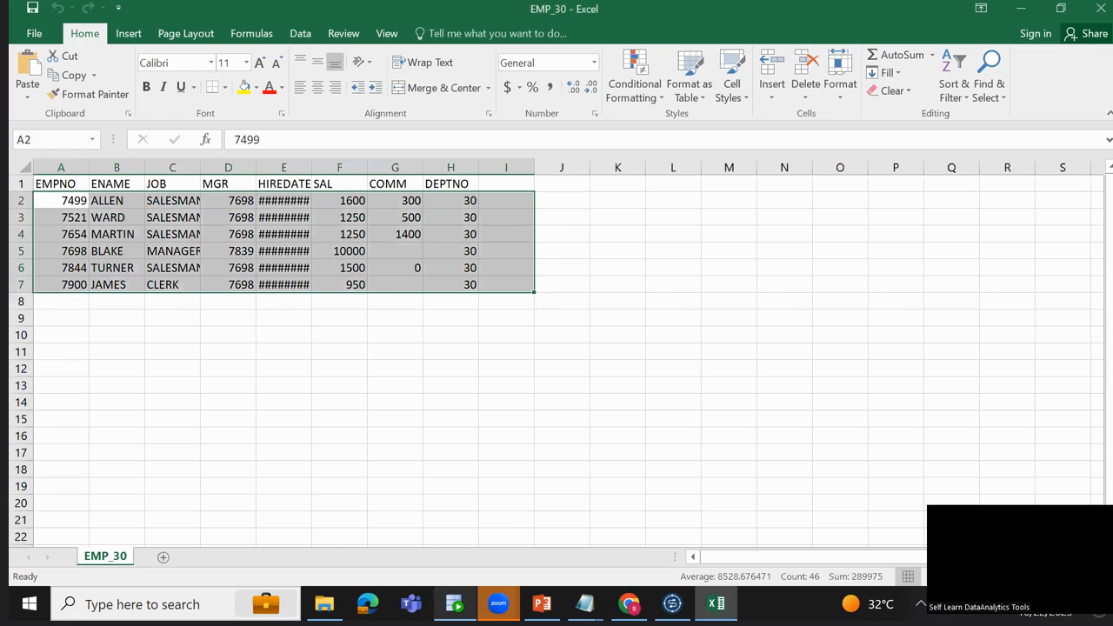
pyautogui.hotkey('alt', 'Tab')
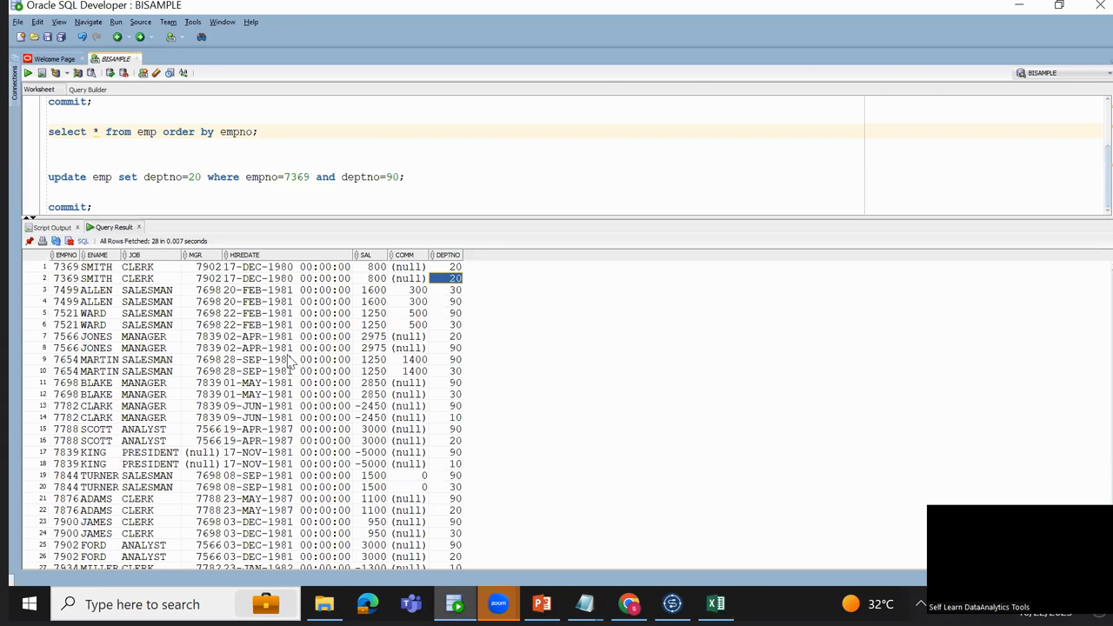
pyautogui.hotkey('alt', 'Tab')
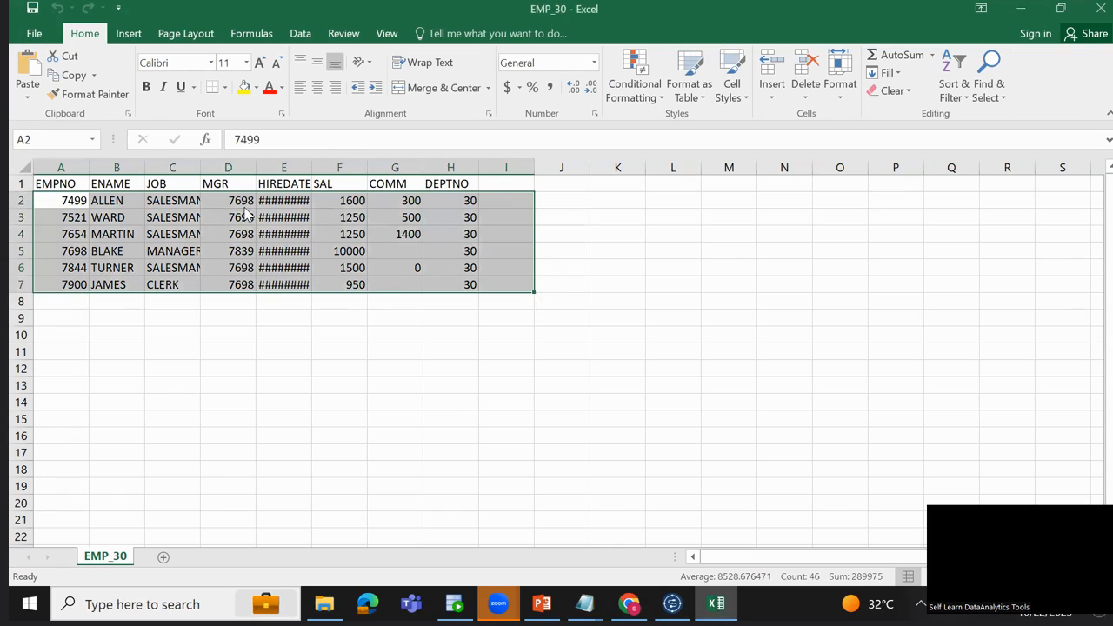
pyautogui.hotkey('alt', 'Tab')
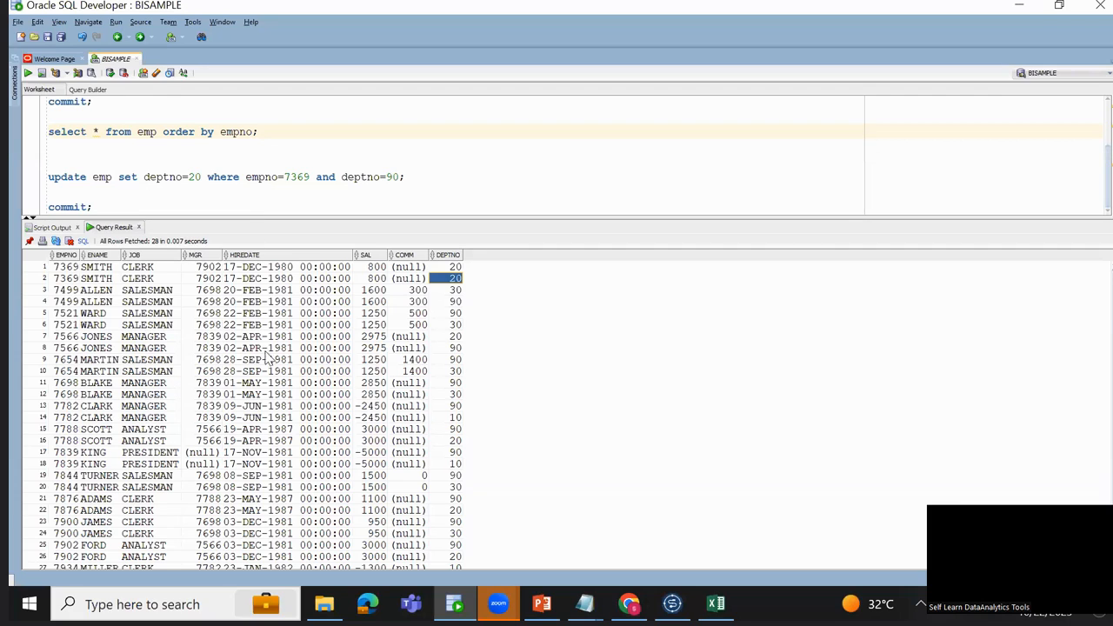
pyautogui.hotkey('alt', 'Tab')
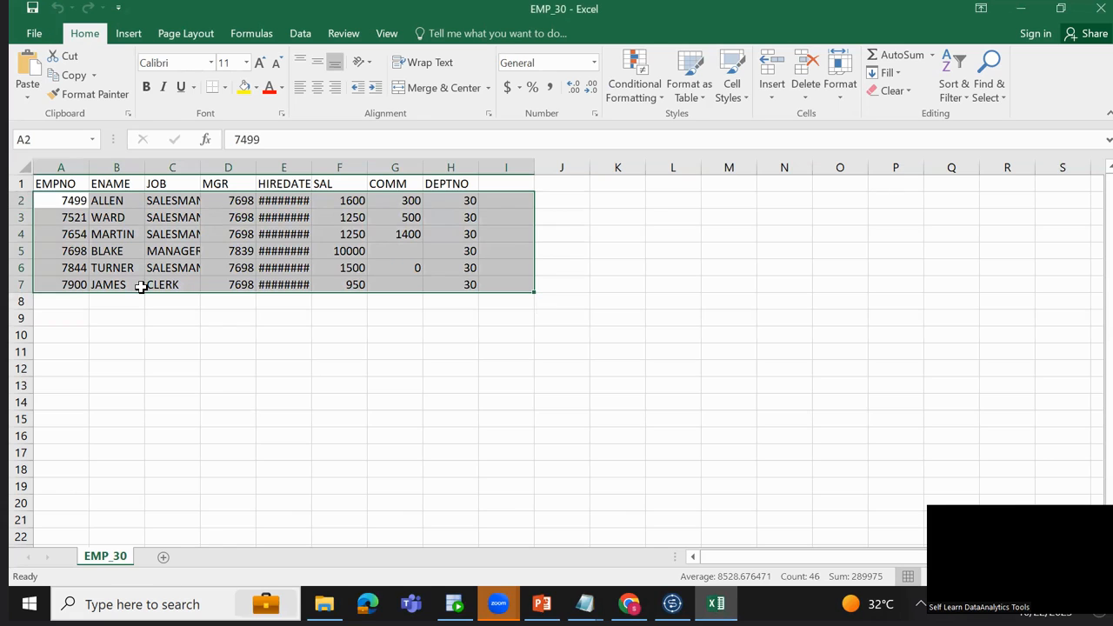
# Return to the Snowflake worksheet and rerun the select query on employee_dup.
pyautogui.hotkey('alt', 'Tab')
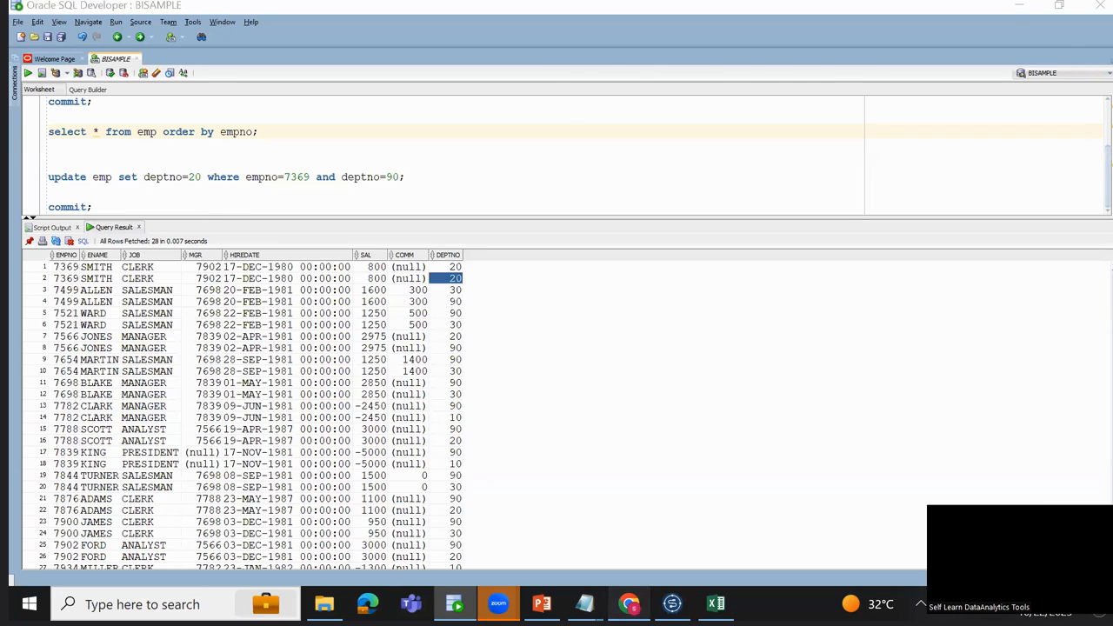
pyautogui.click(628, 603)
pyautogui.hotkey('ctrl', 'Return')
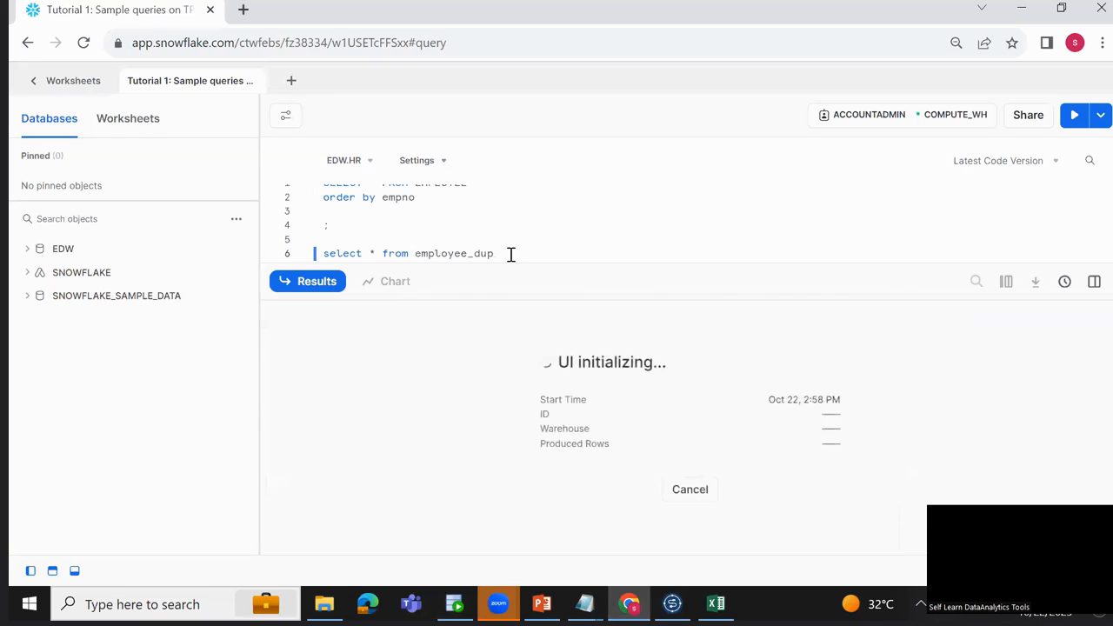